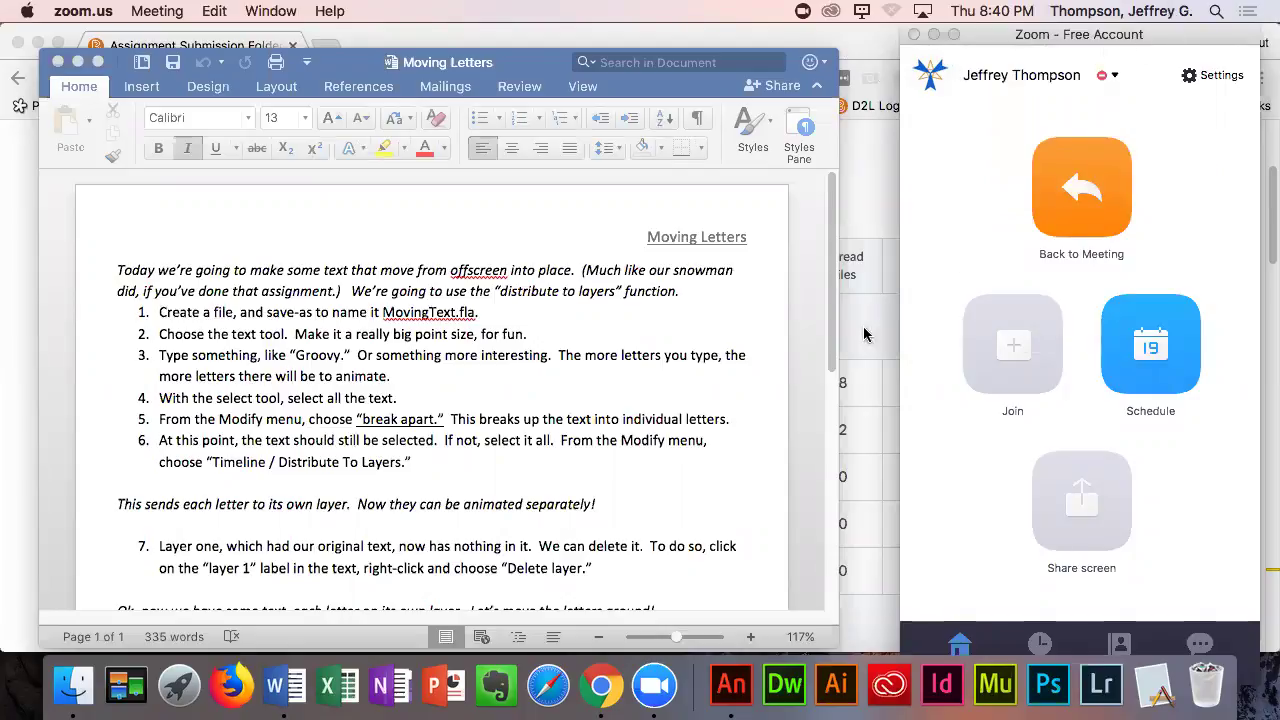
- Highlight 'distribute to layers' and the MovingText file name in the handout, then switch to Animate CC
click(756, 362)
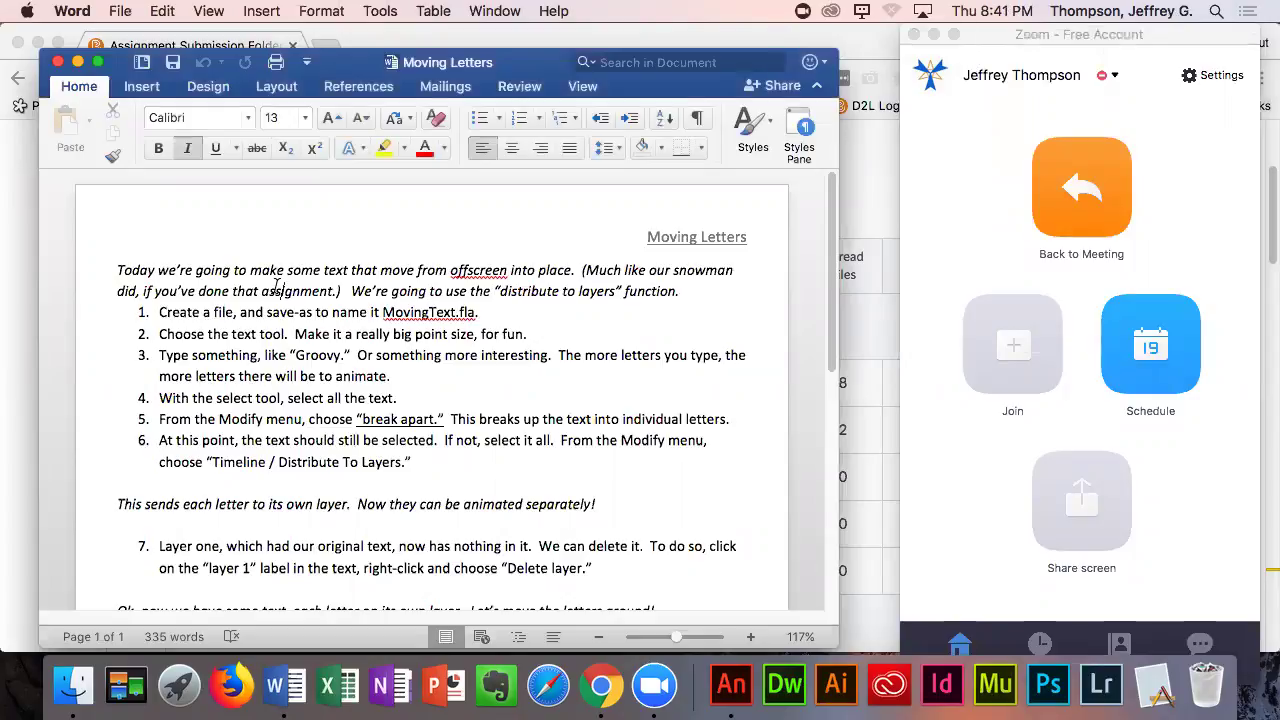
click(276, 286)
drag(494, 291, 688, 297)
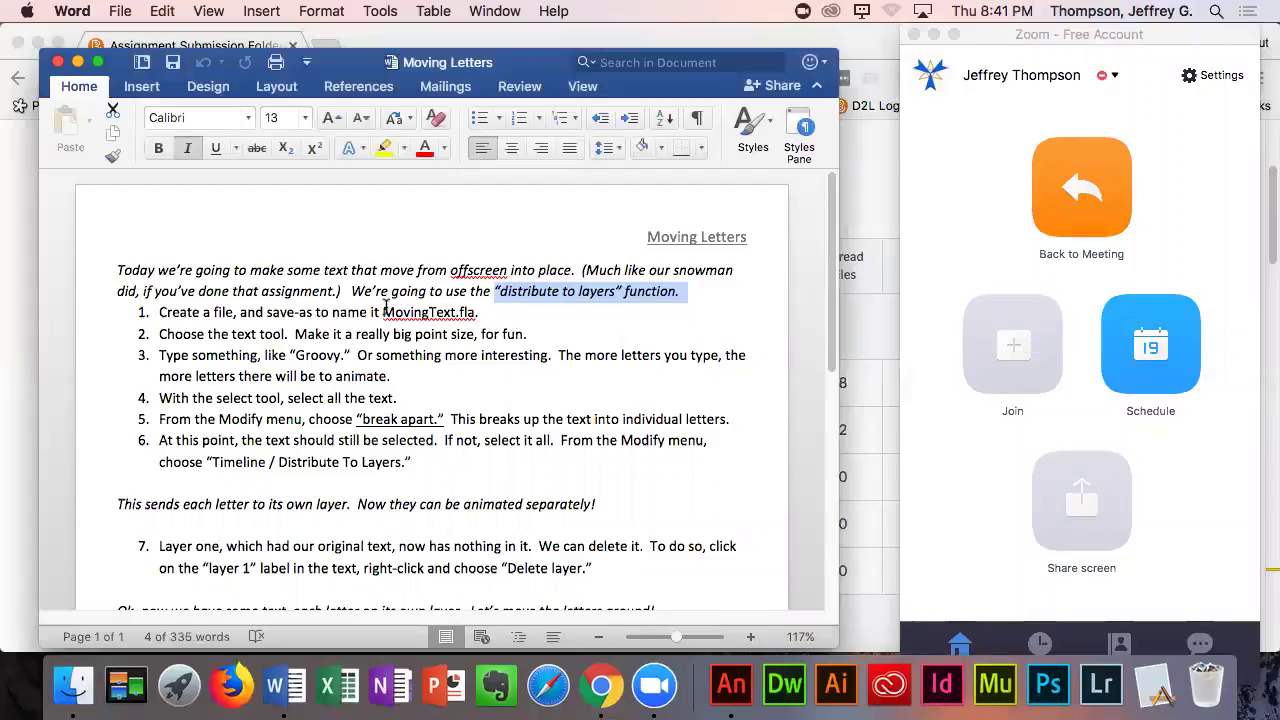
drag(383, 312, 456, 314)
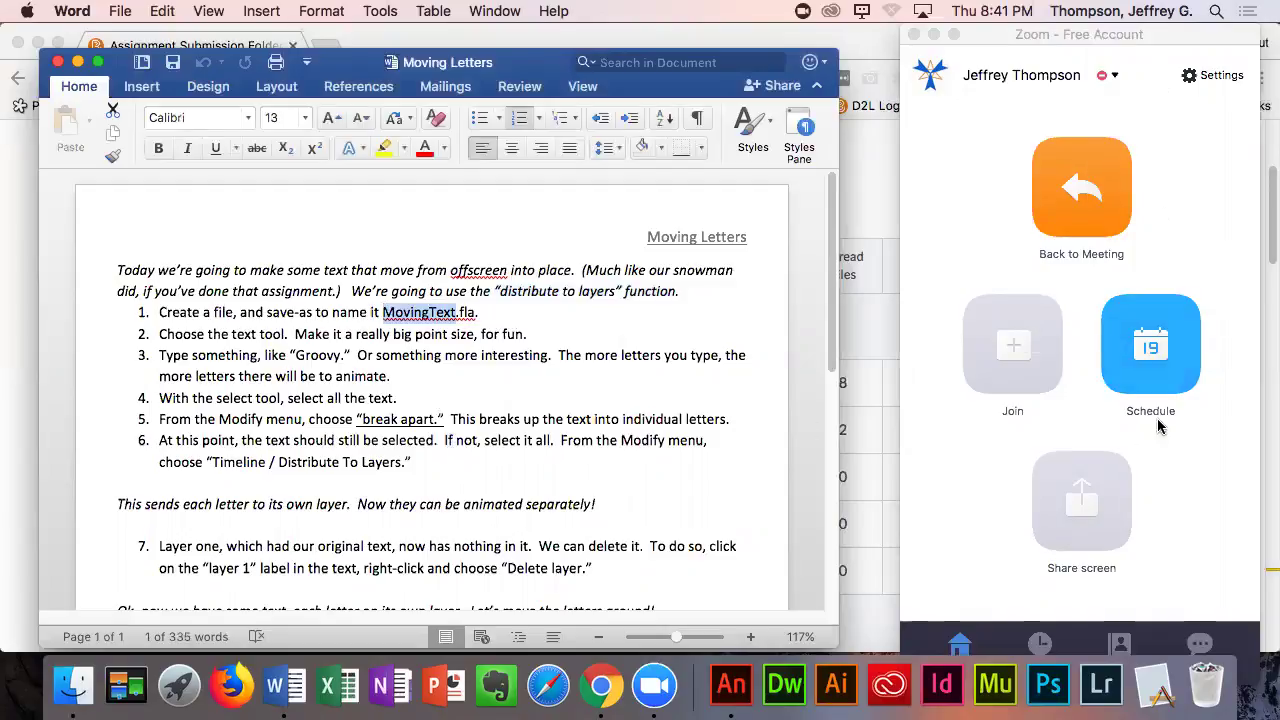
click(735, 700)
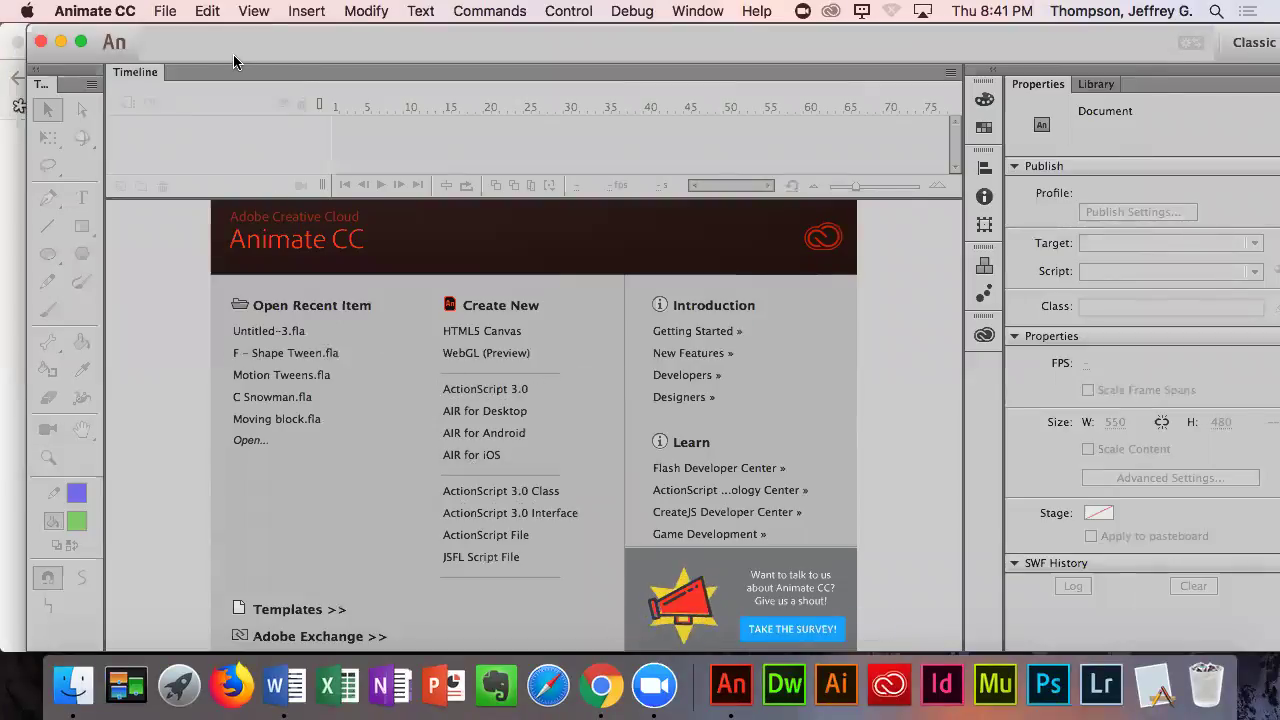
- Create a new ActionScript 3.0 document
click(160, 12)
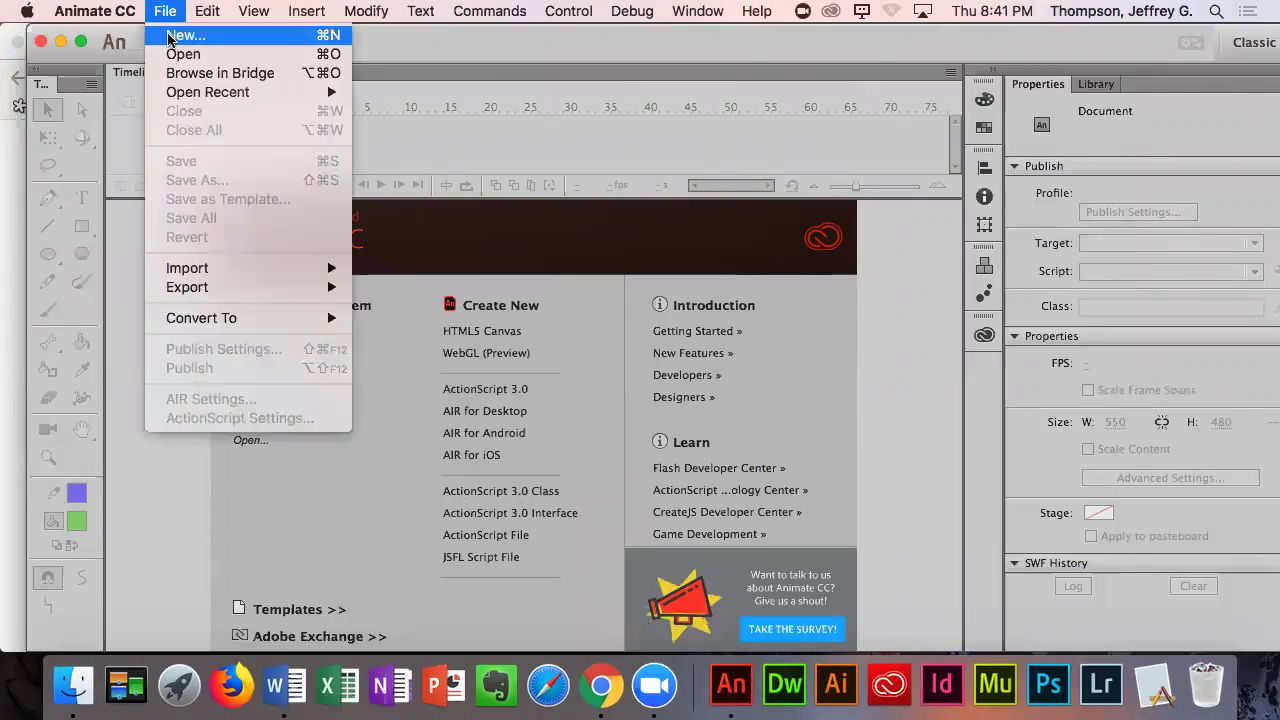
click(168, 36)
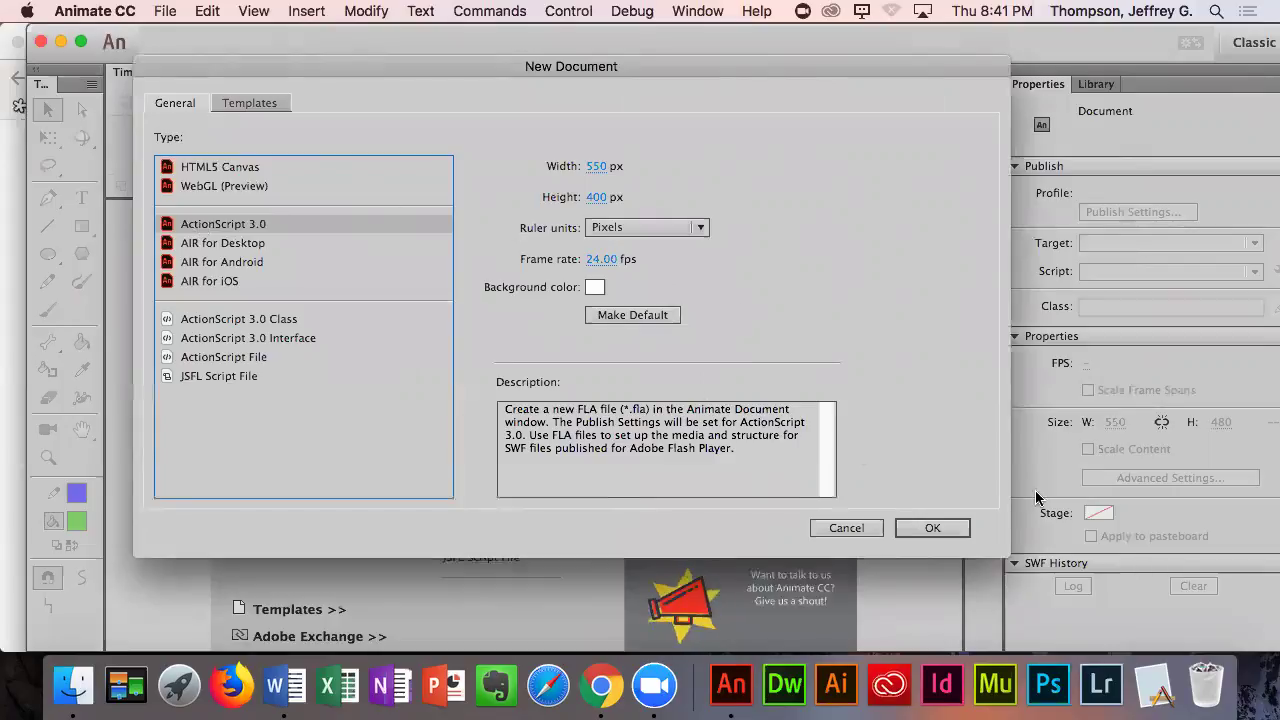
click(940, 532)
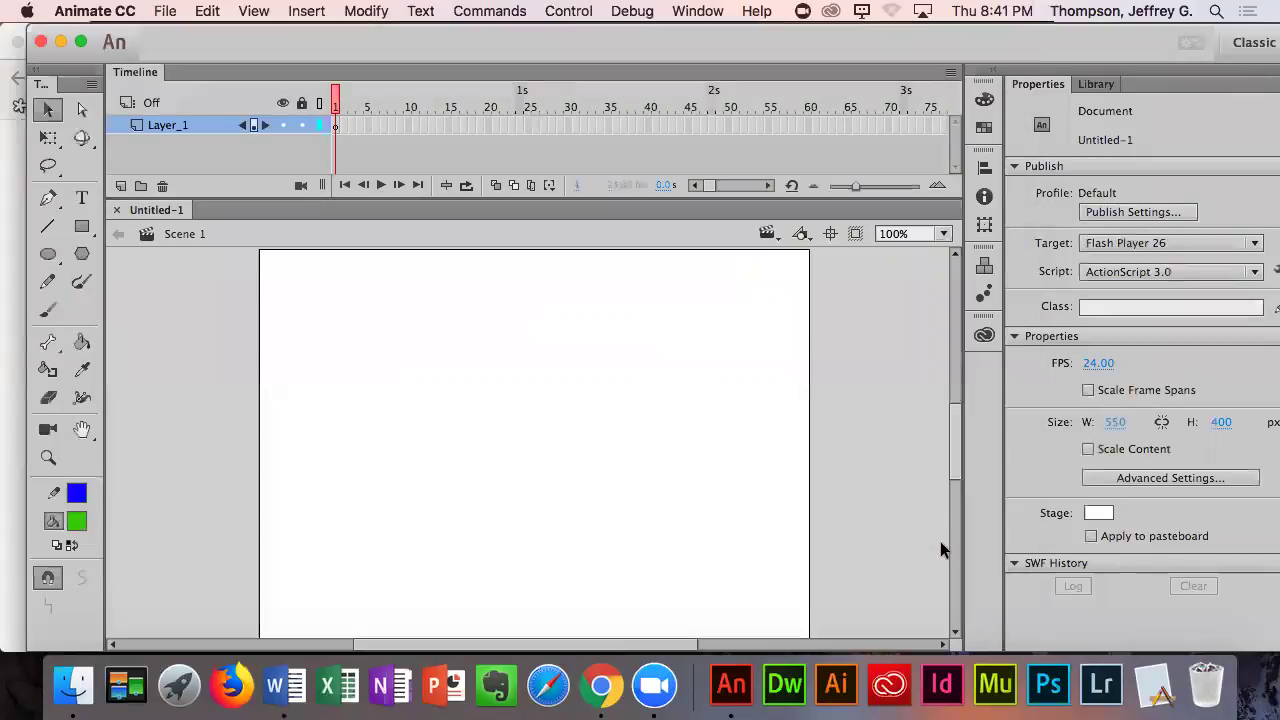
- Save the document to the Desktop as G1 Moving Text.fla
click(165, 11)
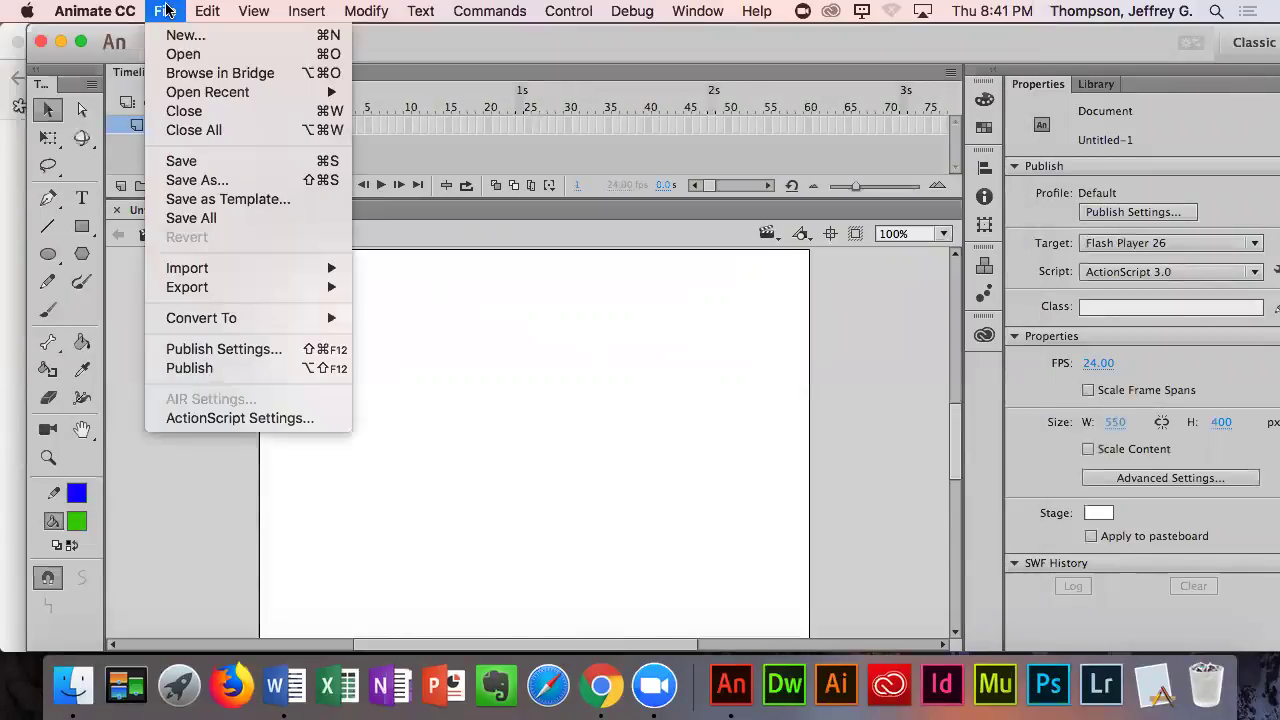
click(206, 182)
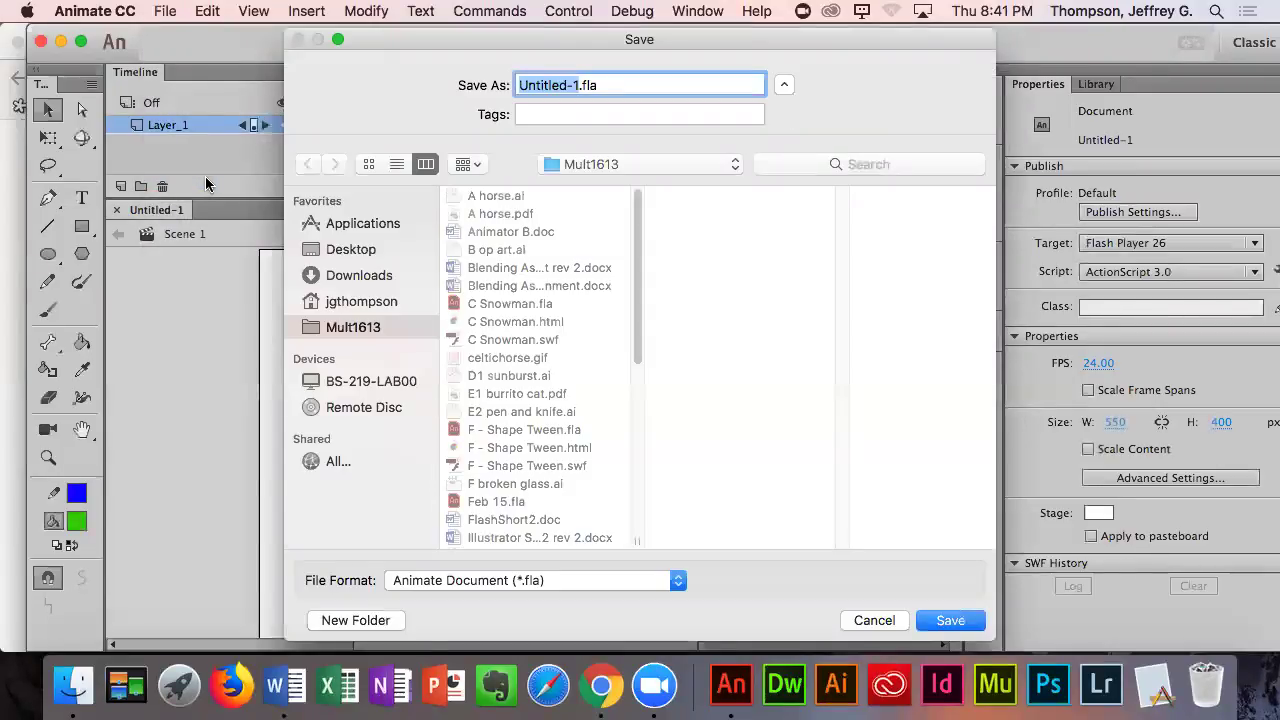
text(G1 Moving Text)
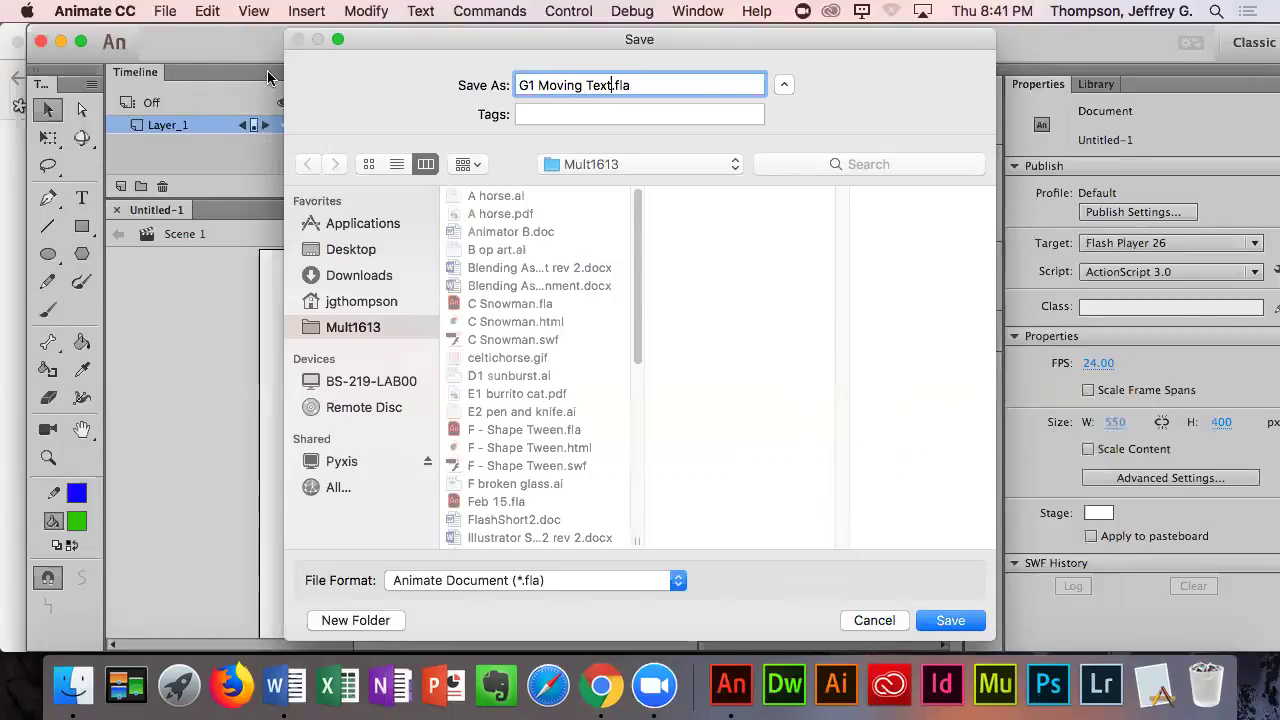
click(358, 251)
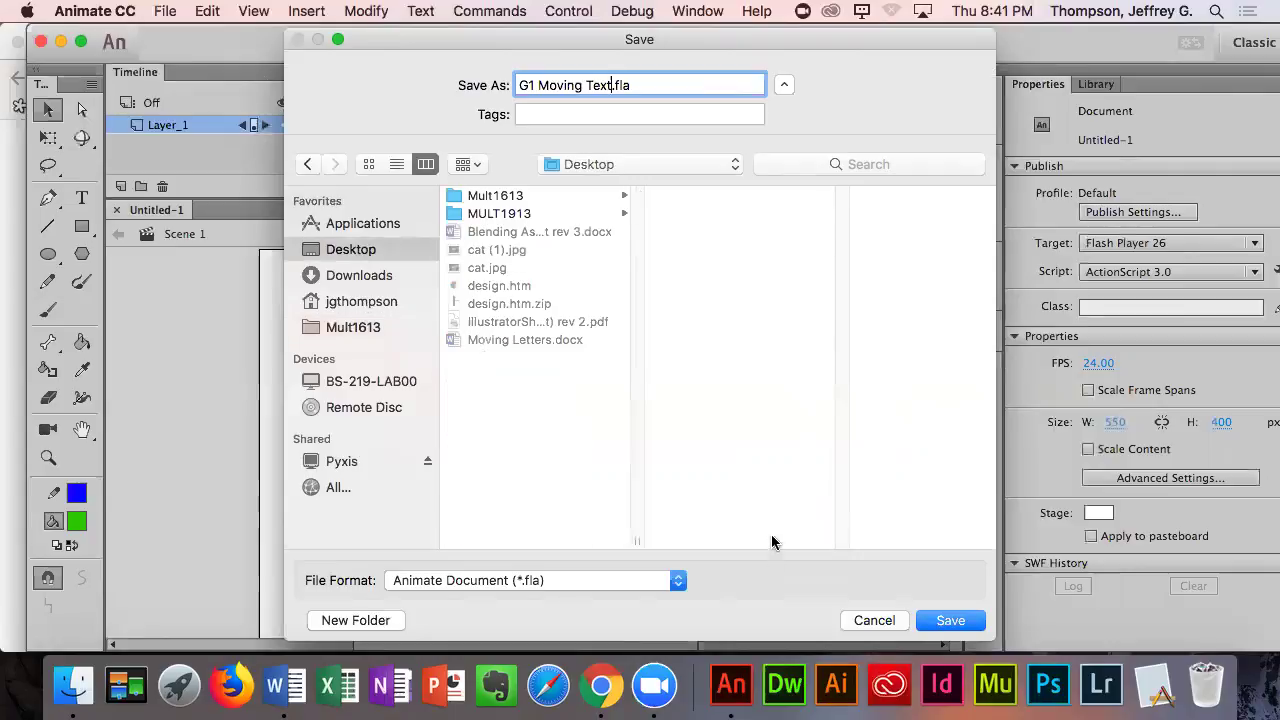
click(949, 620)
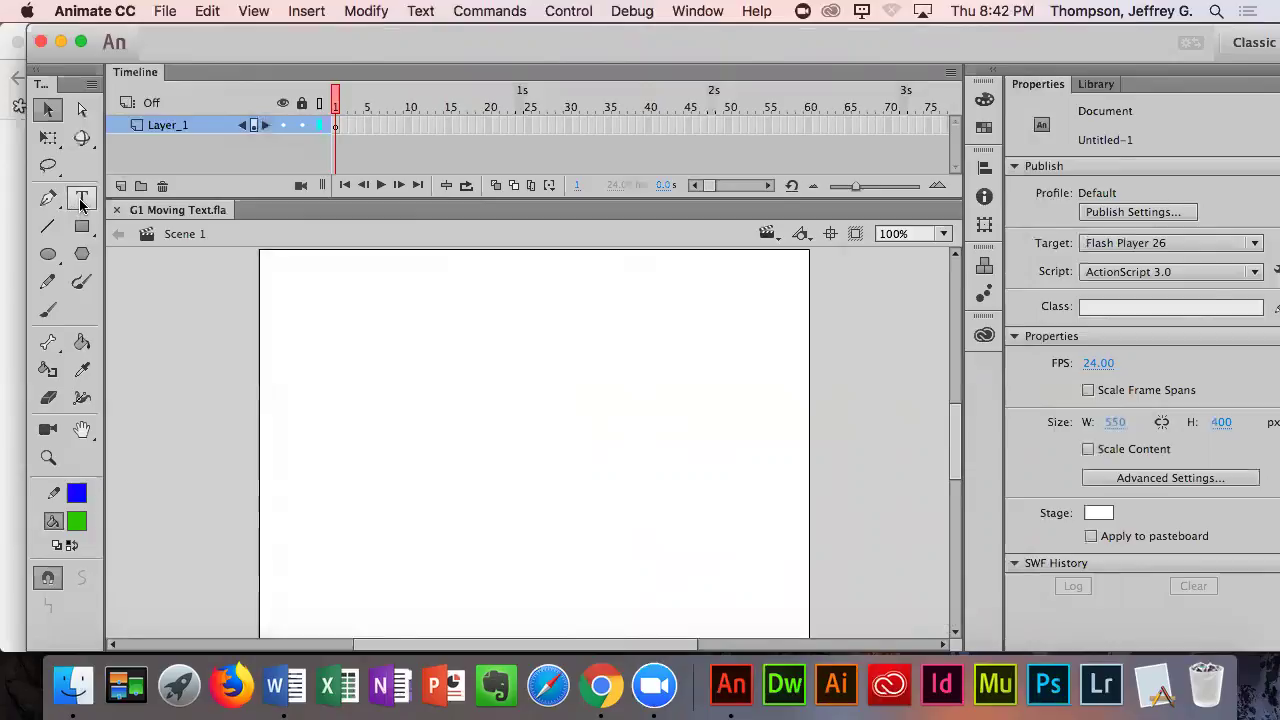
- Choose the Text tool and set the point size to about 50
click(81, 199)
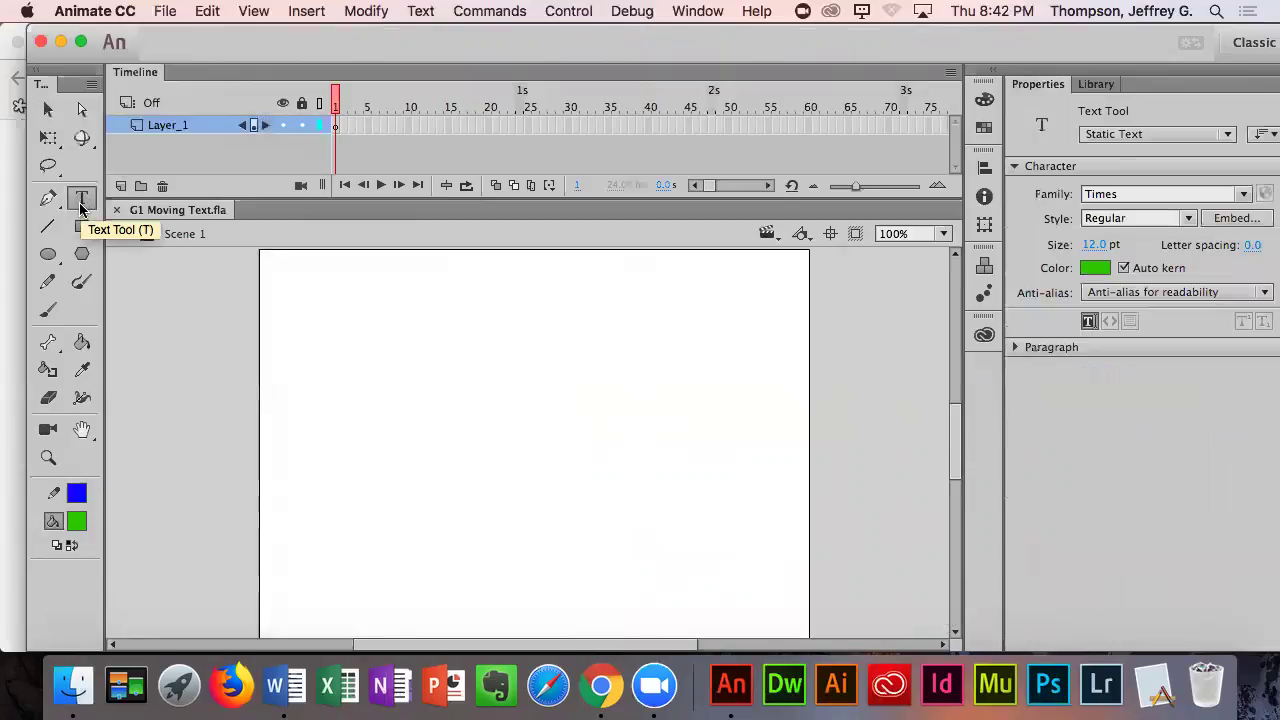
click(1099, 247)
click(1150, 348)
click(1110, 245)
drag(1103, 247, 1158, 246)
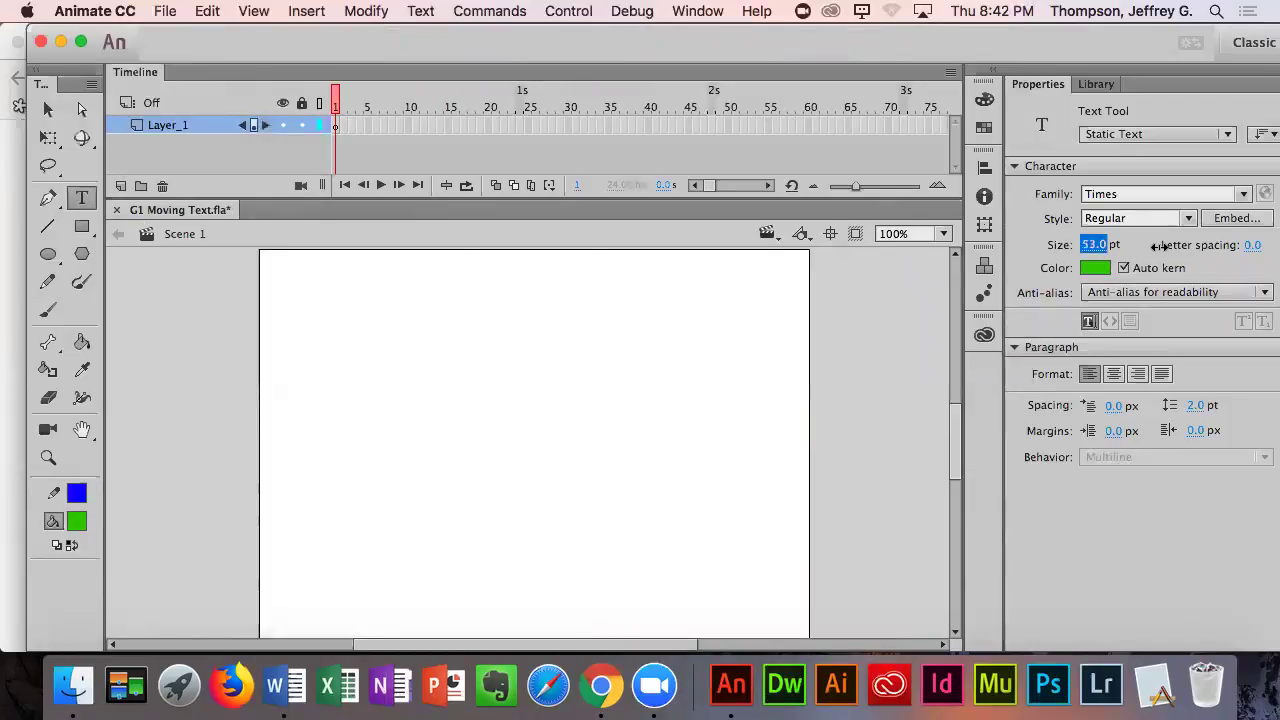
- Type ANIMATION, IS and FUN! on separate lines in a stage text box
click(441, 345)
key(Escape)
click(480, 362)
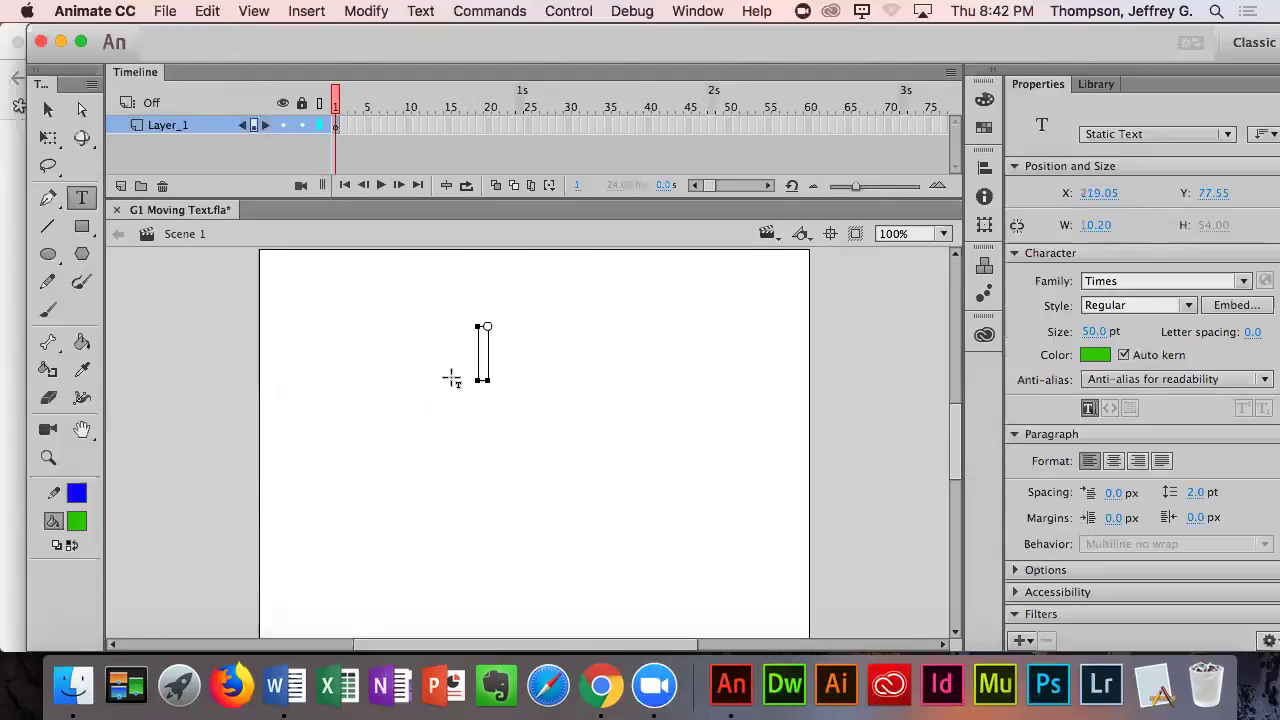
text(ANIMATION)
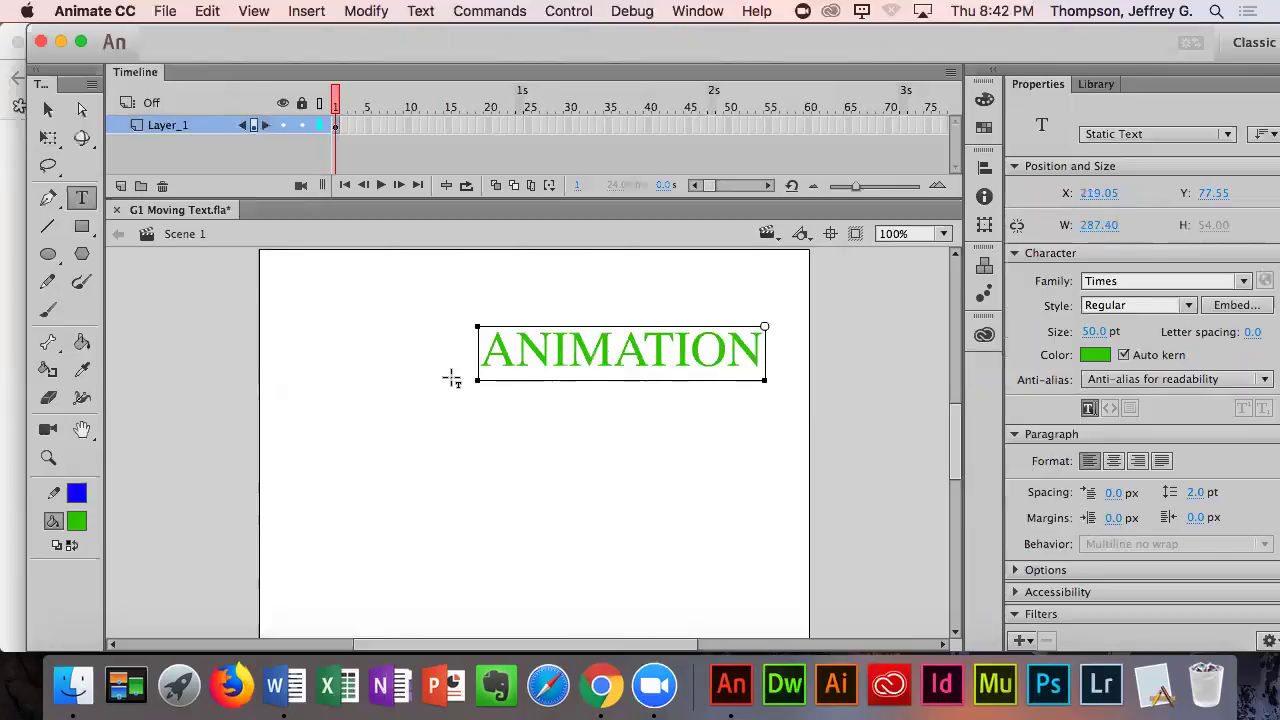
key(Return)
text(IS)
key(Return)
text(FUN!)
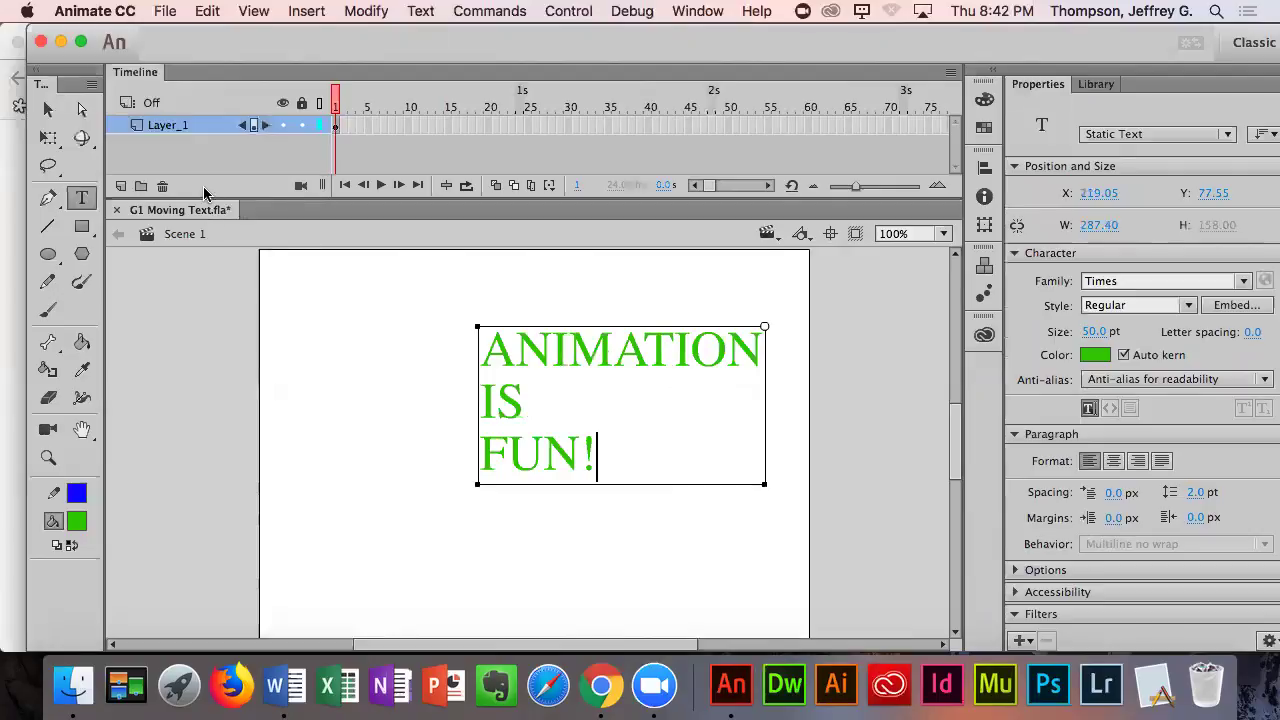
- Enlarge the text to 78 pt and join FUN! onto the IS line
drag(604, 452, 466, 337)
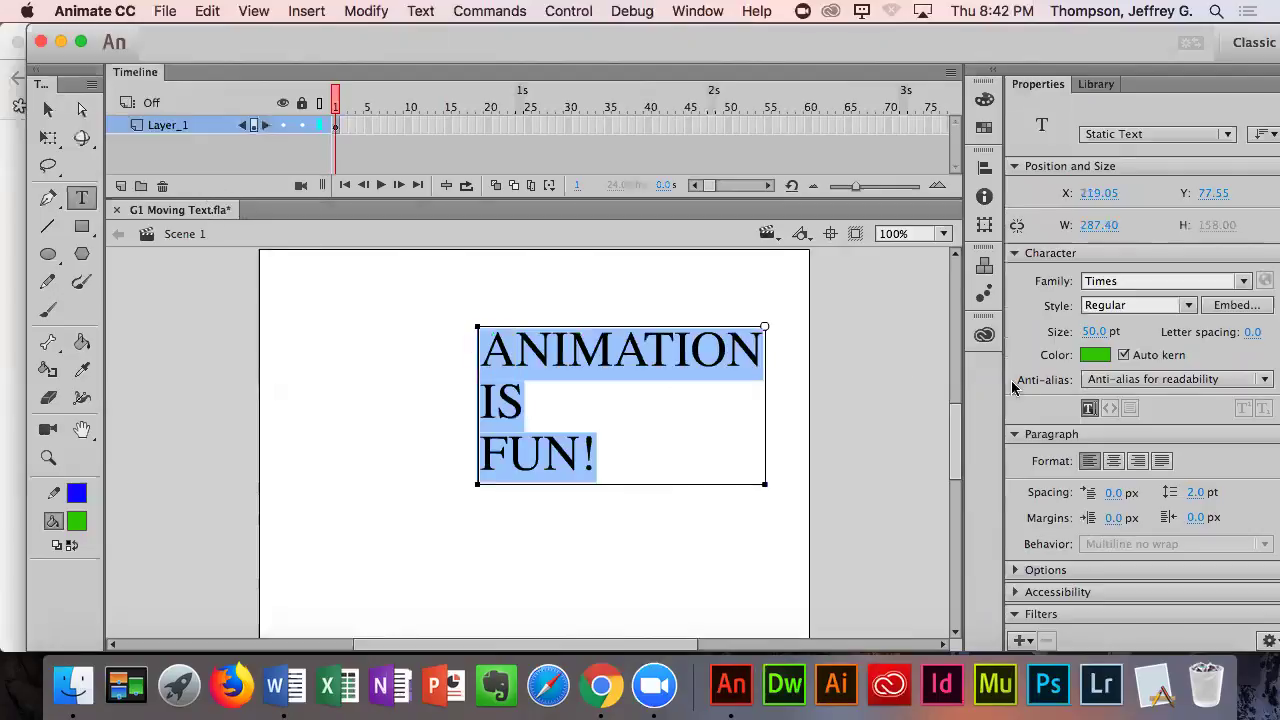
drag(1087, 333, 1097, 345)
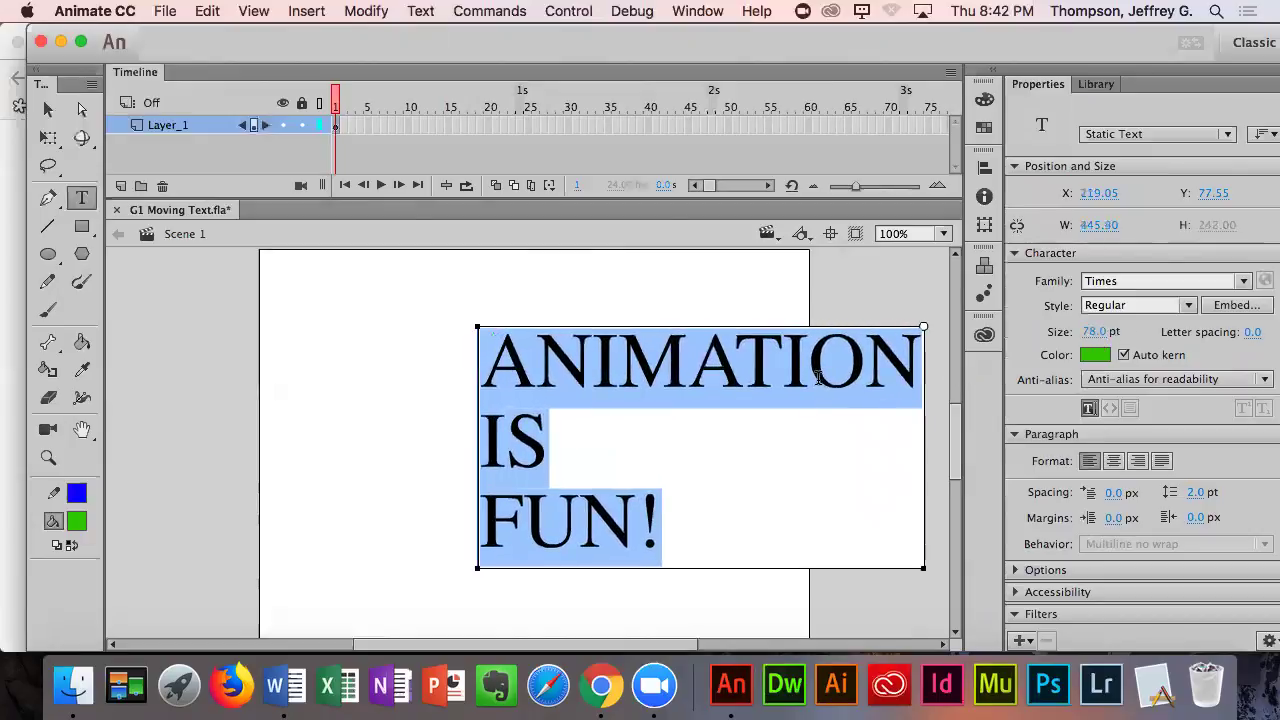
click(480, 519)
key(BackSpace)
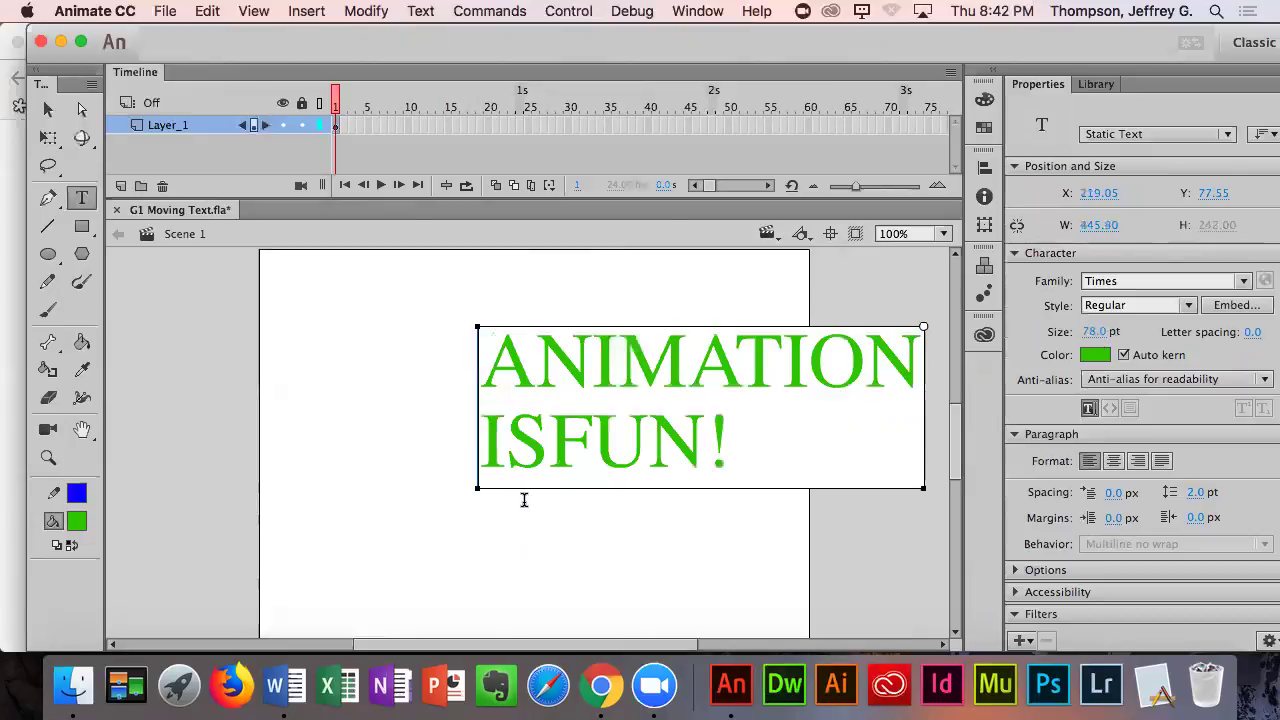
- Move the text block onto the stage and centre both lines, ending at X 66.05, Y 125.55
click(47, 109)
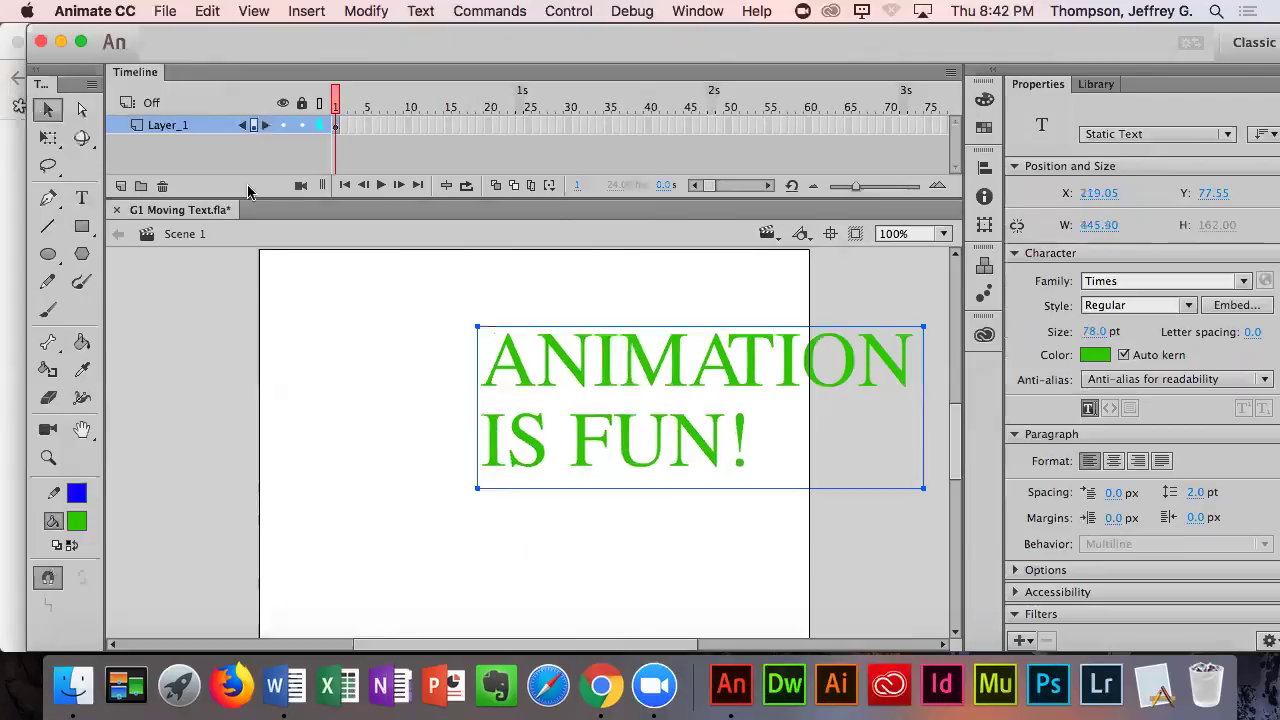
drag(589, 383, 437, 423)
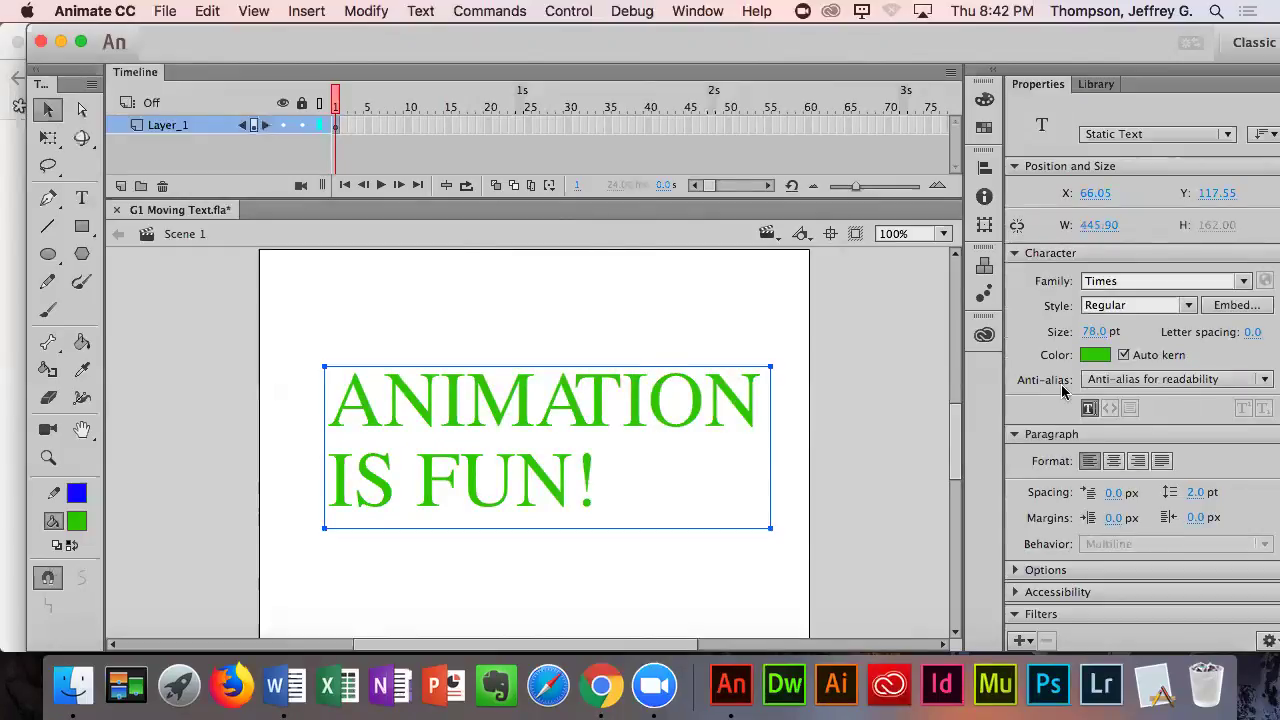
click(1113, 461)
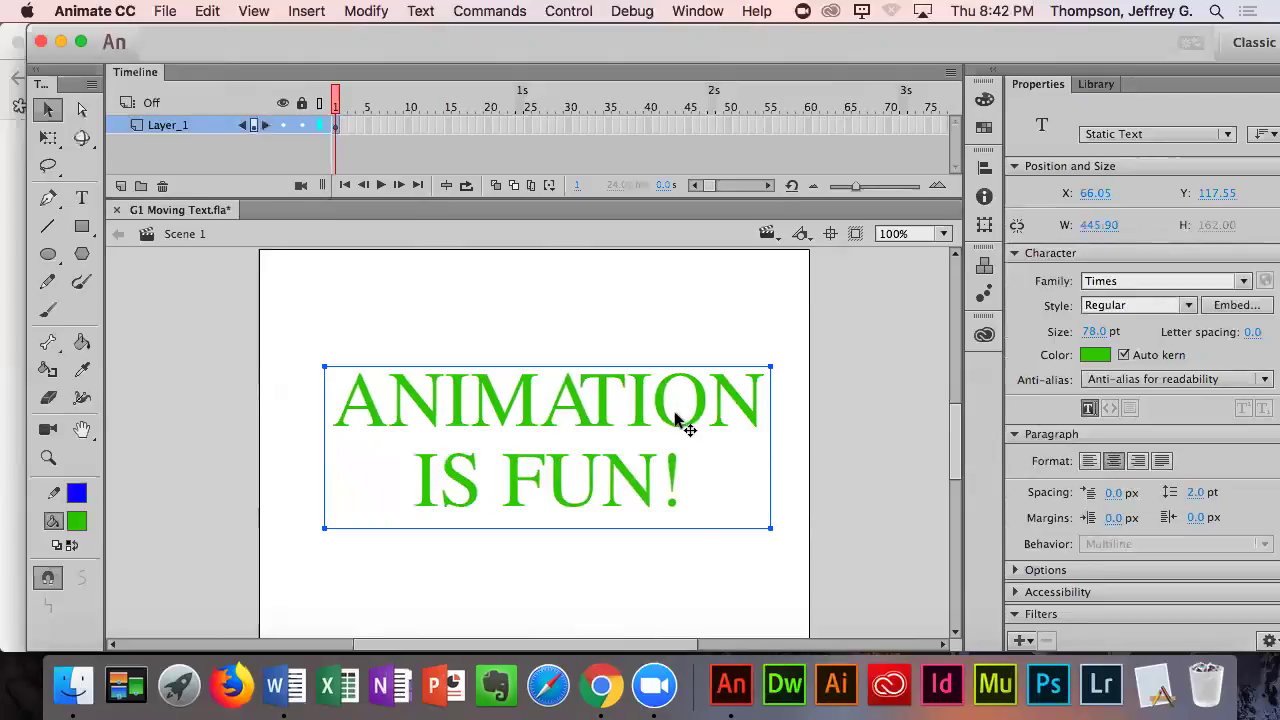
mouse_move(686, 434)
mouse_down()
mouse_move(683, 449)
mouse_move(675, 435)
mouse_up()
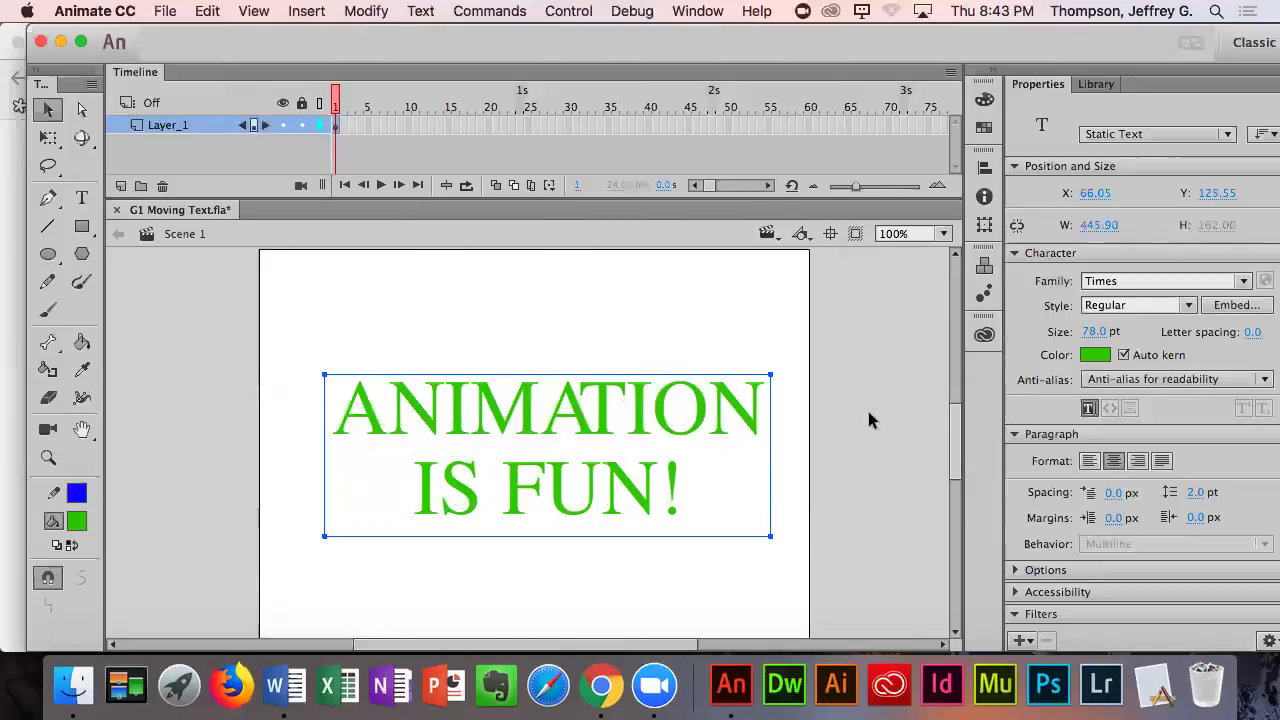
click(284, 686)
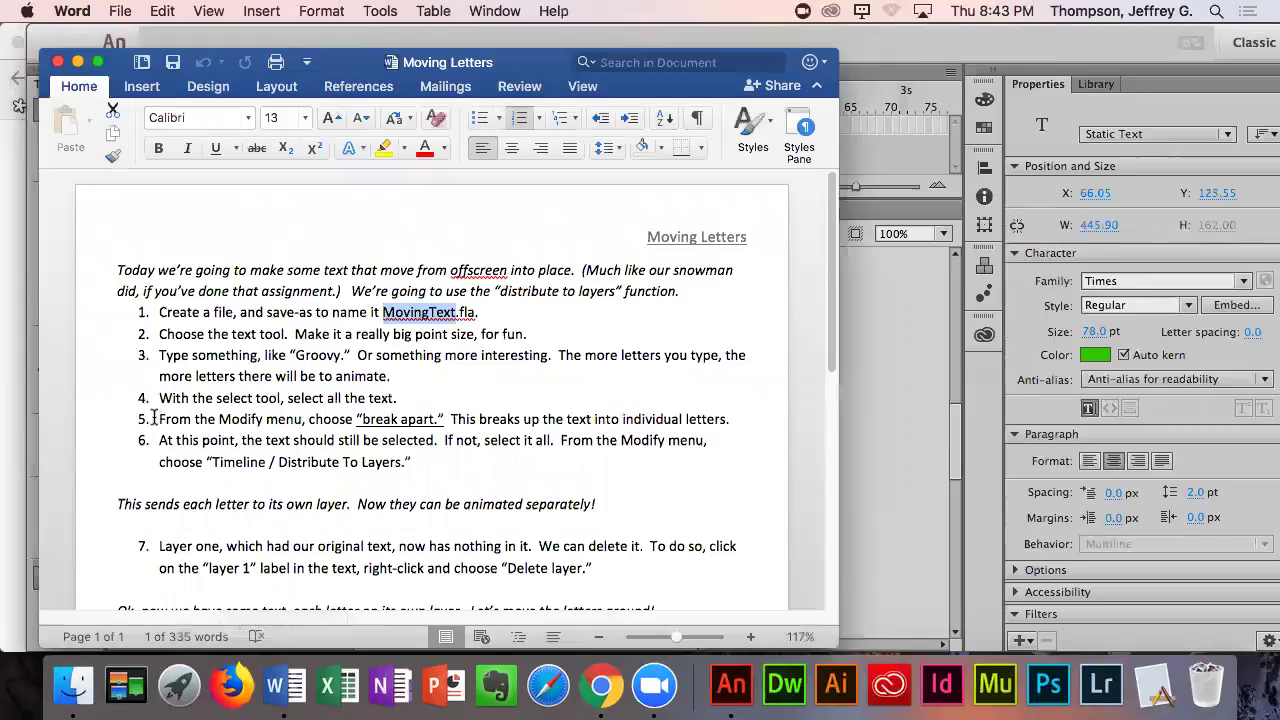
drag(159, 419, 458, 416)
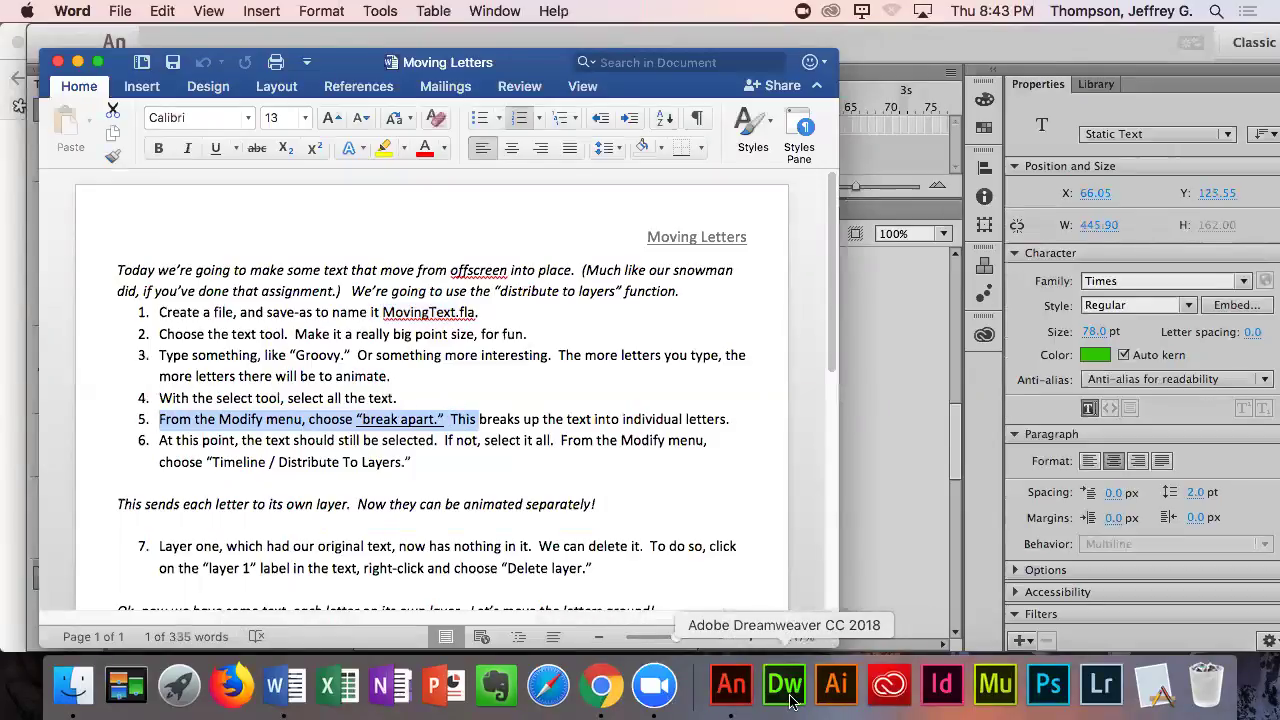
click(740, 700)
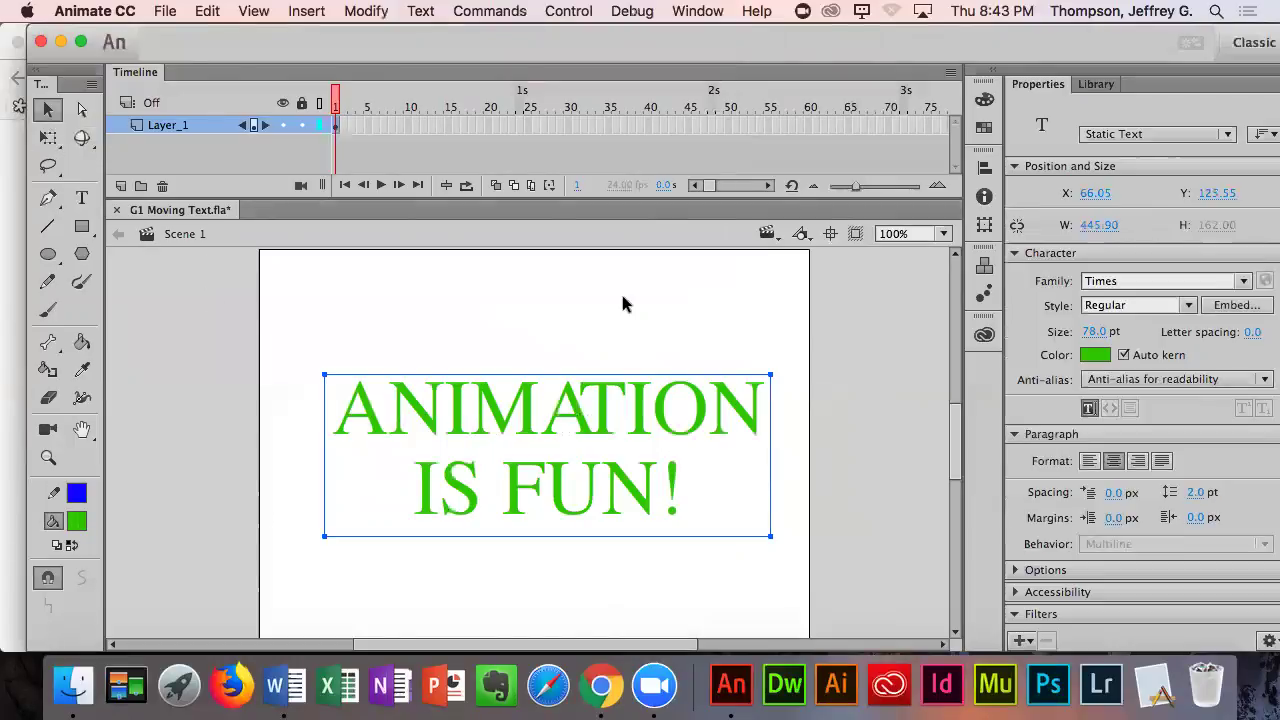
- Apply Modify > Break Apart to split ANIMATION IS FUN! into individual letters
click(366, 11)
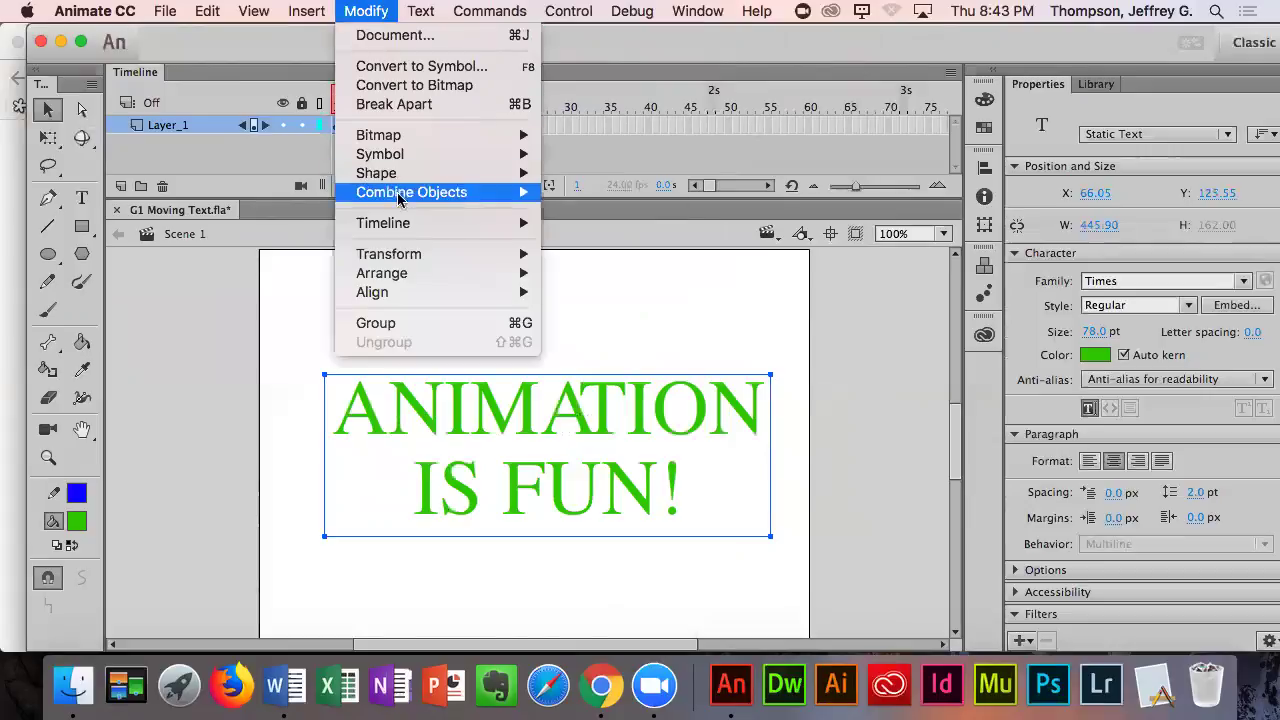
click(388, 106)
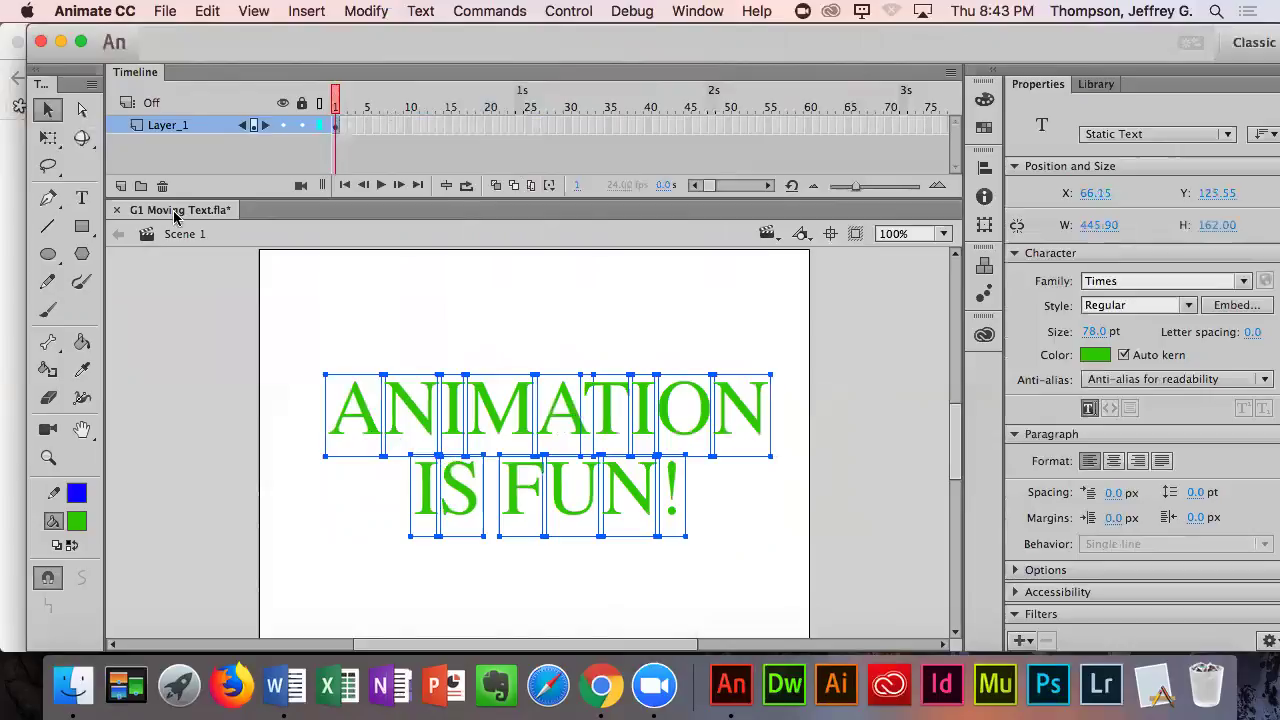
click(82, 197)
click(366, 316)
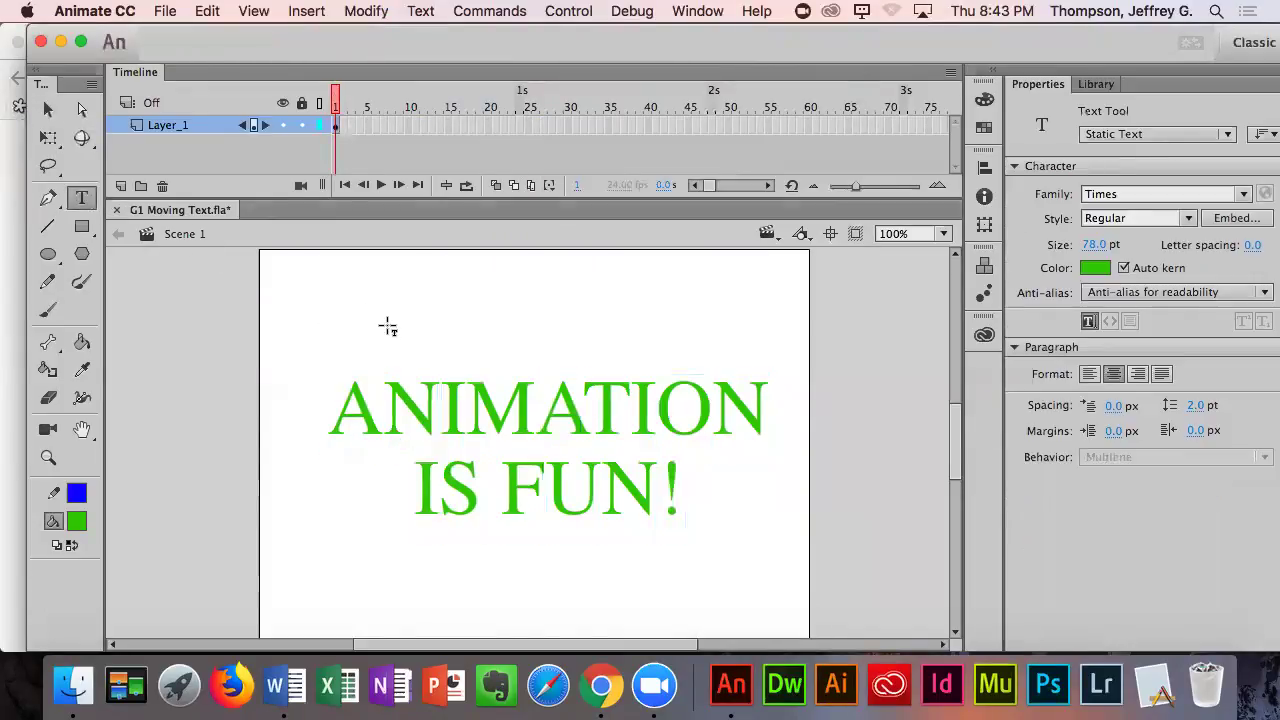
click(397, 330)
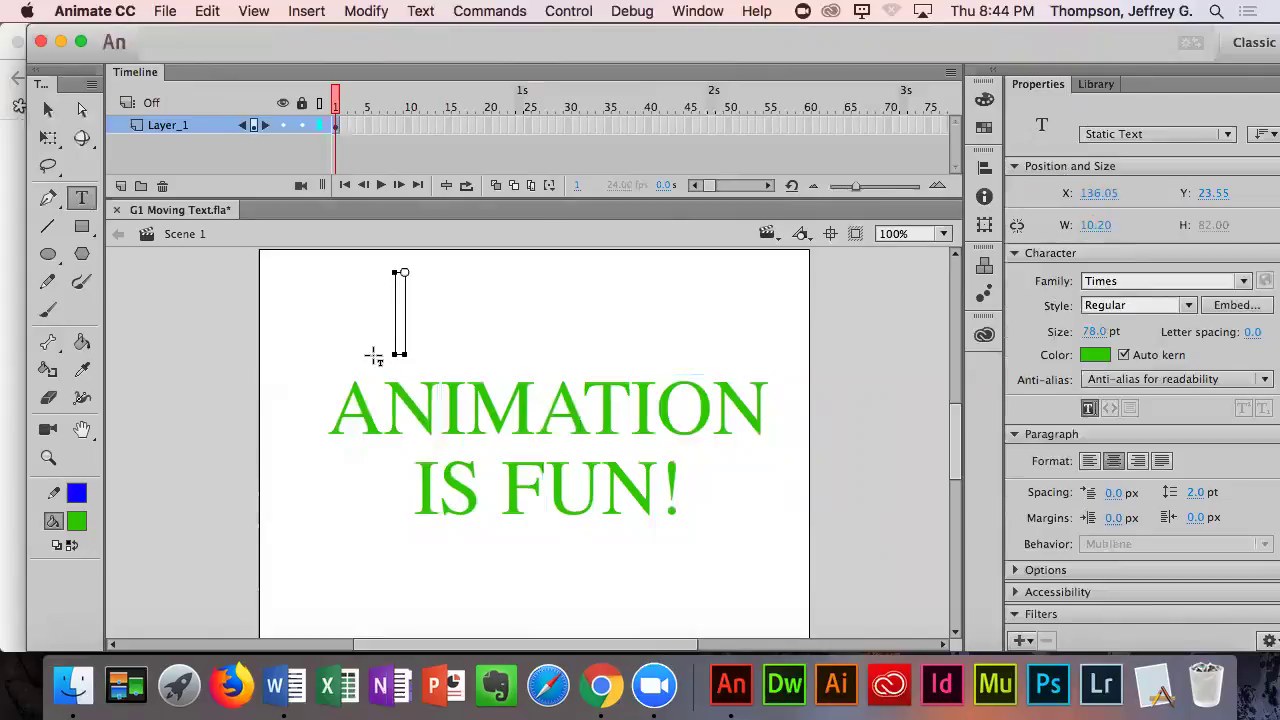
text(Thi)
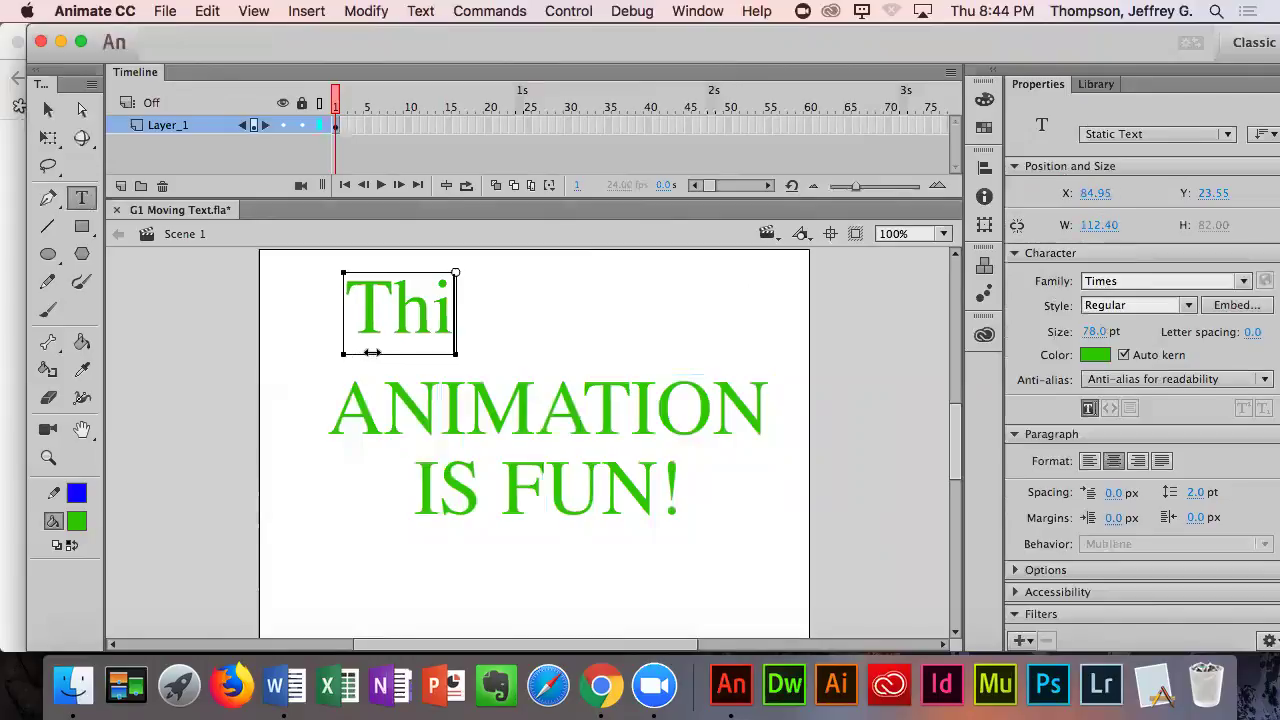
text(e)
key(BackSpace)
text(s)
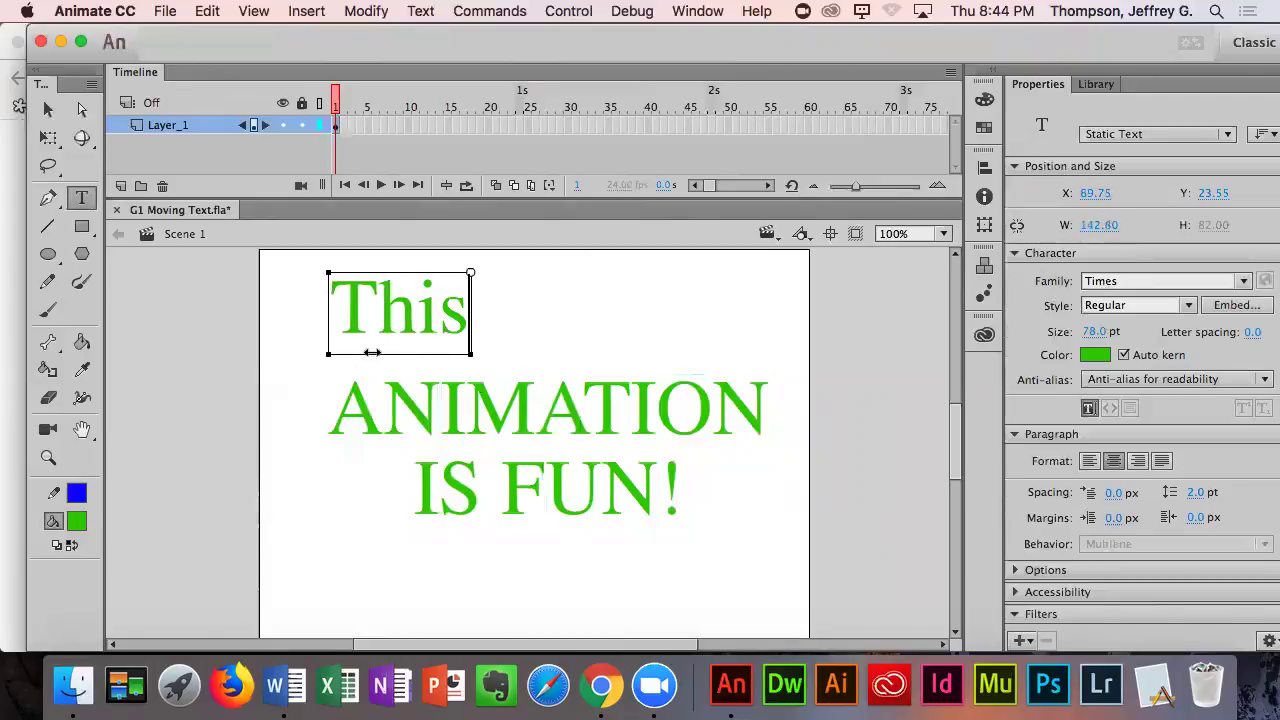
drag(1079, 339, 1110, 347)
click(48, 108)
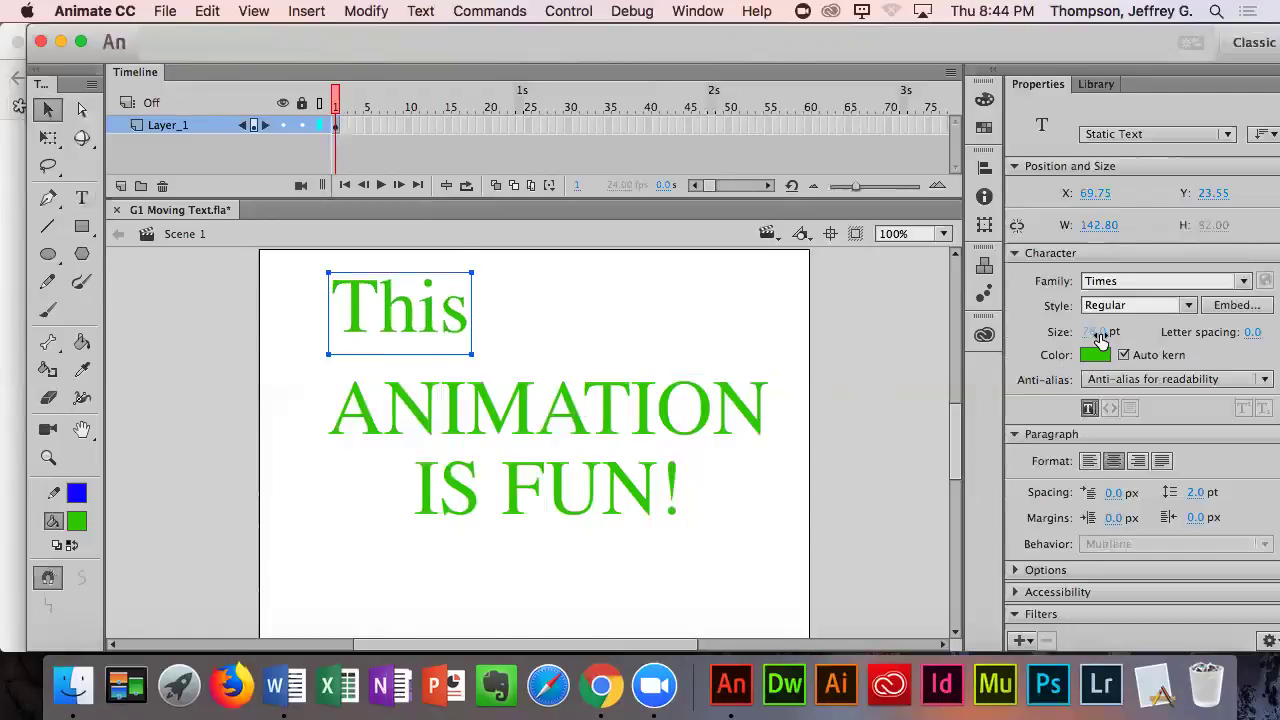
drag(1098, 333, 1237, 349)
key(BackSpace)
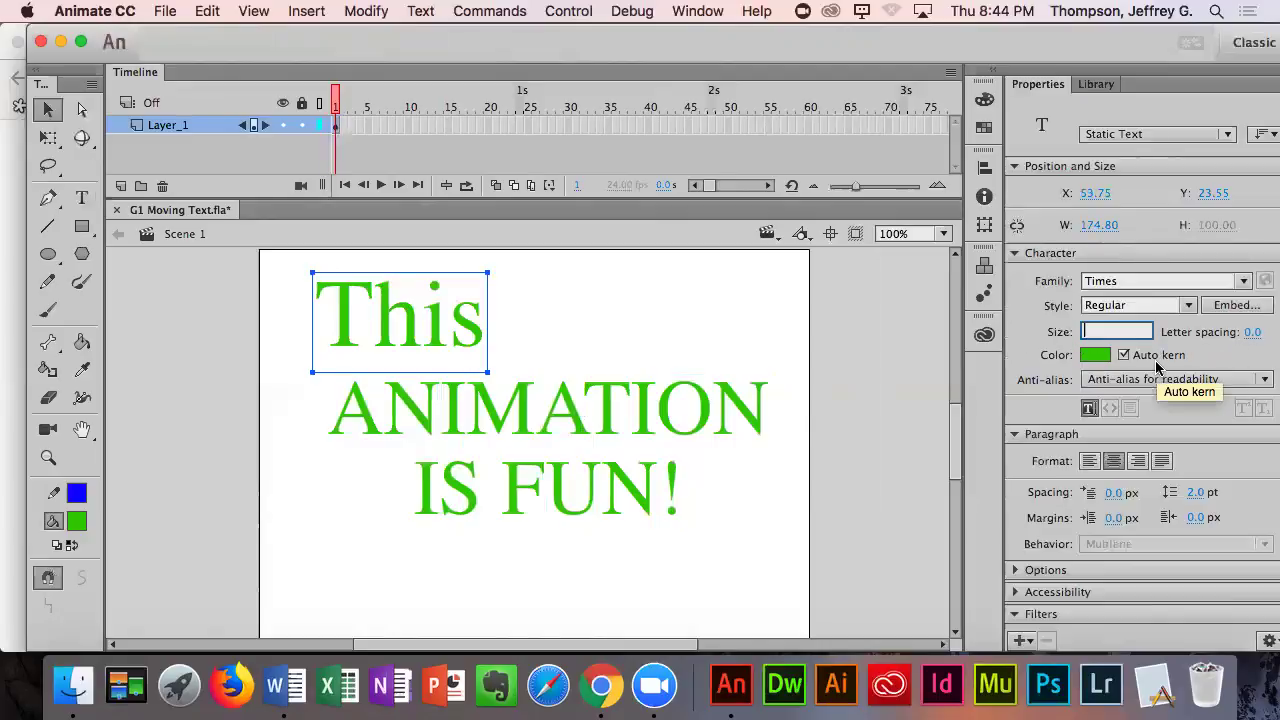
click(490, 325)
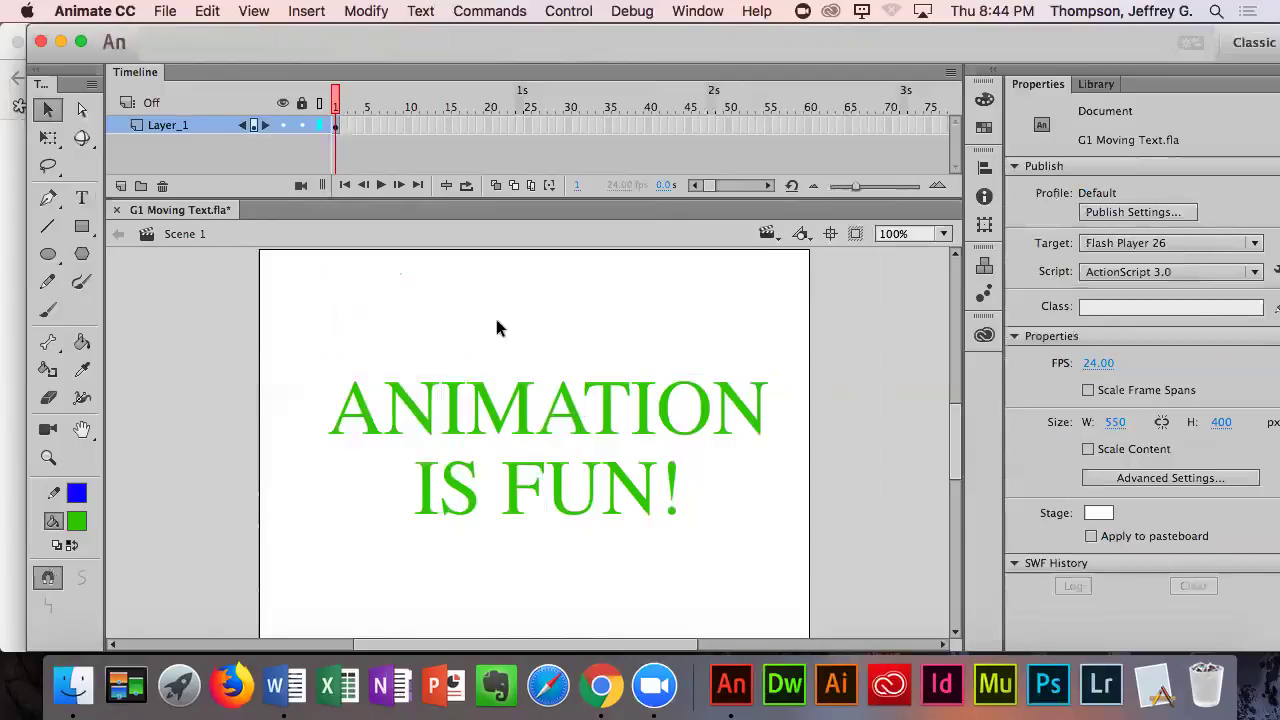
key(super+z)
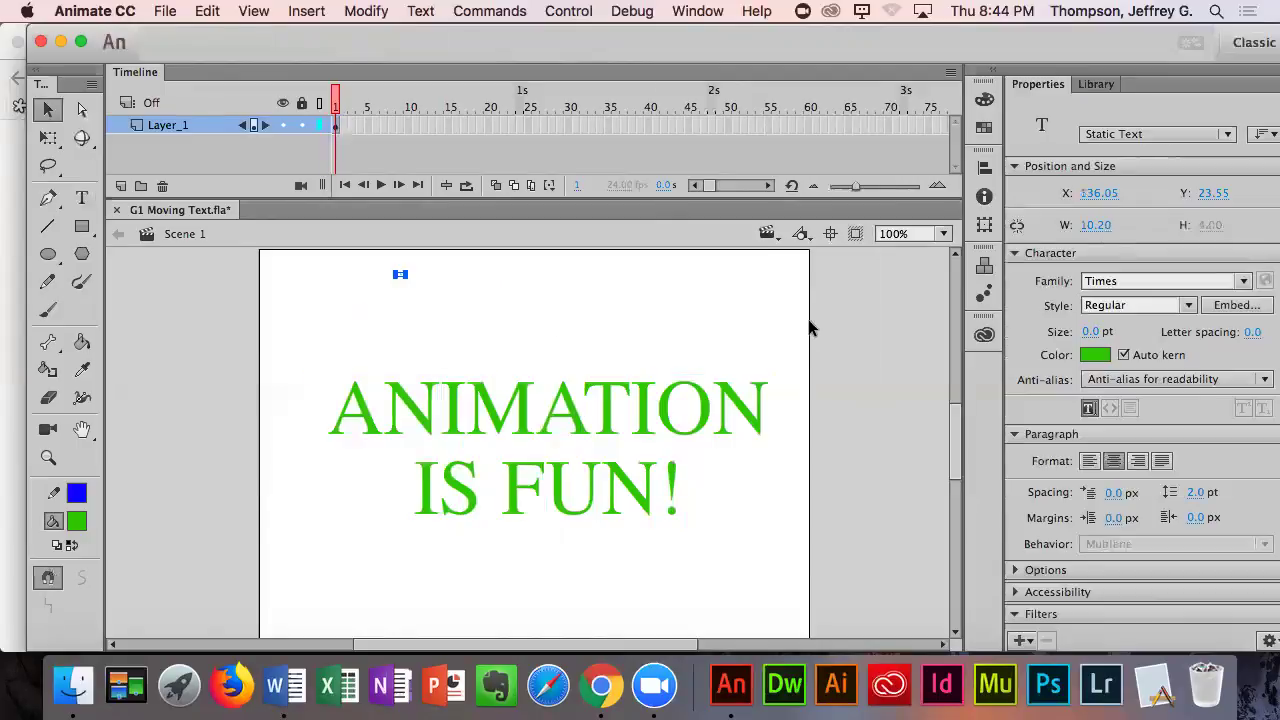
key(super+z)
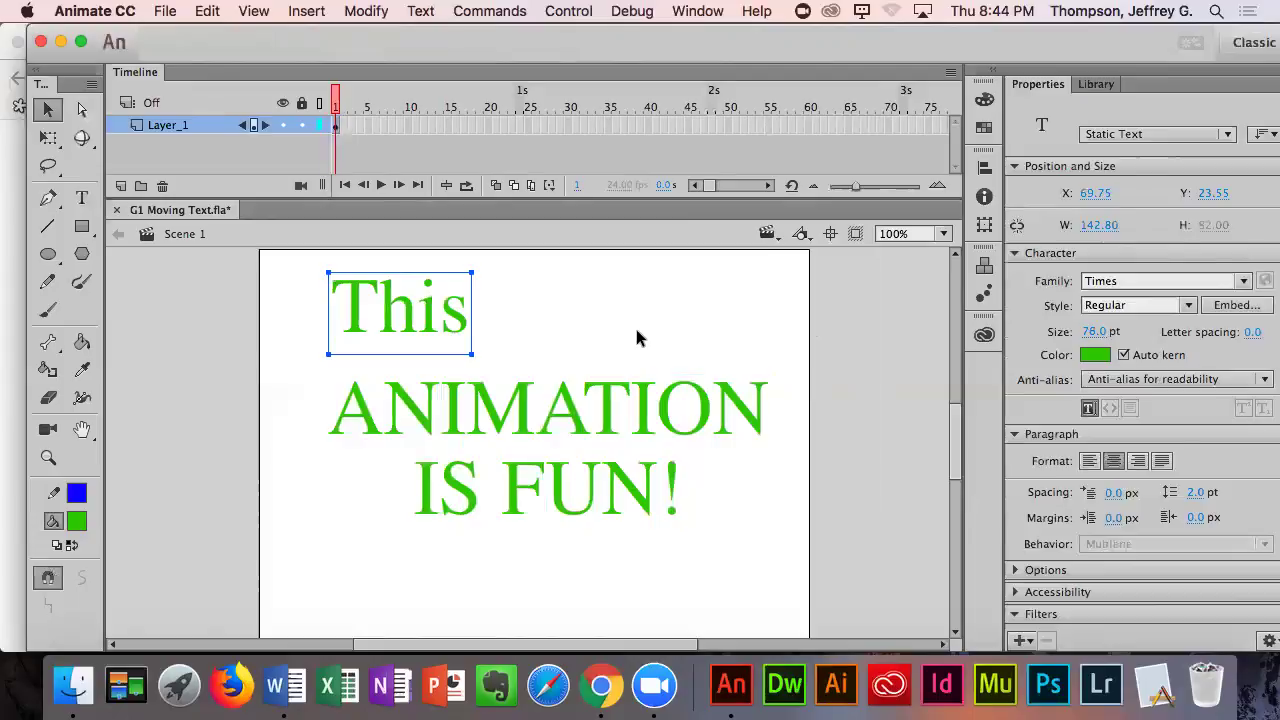
key(super+z)
click(638, 338)
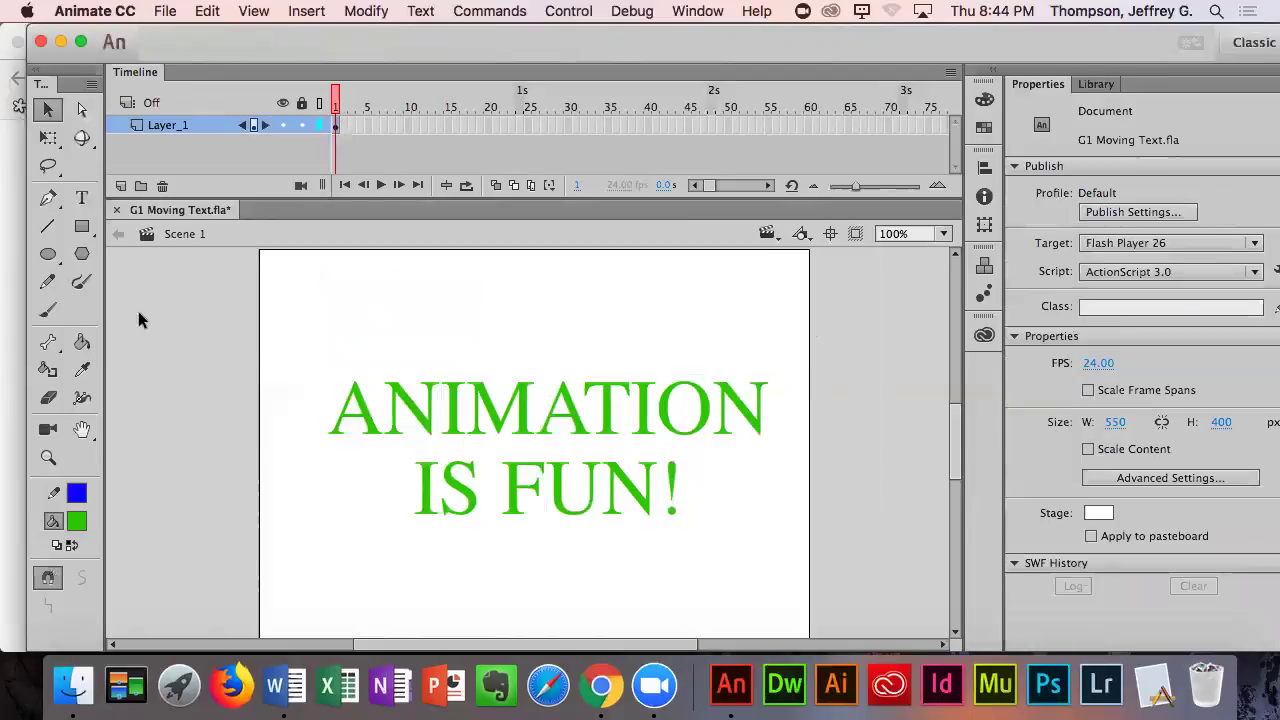
- Marquee-select the ANIMATION IS FUN! text and look through the Modify menu's commands
click(508, 414)
click(298, 330)
drag(298, 335, 842, 585)
click(367, 10)
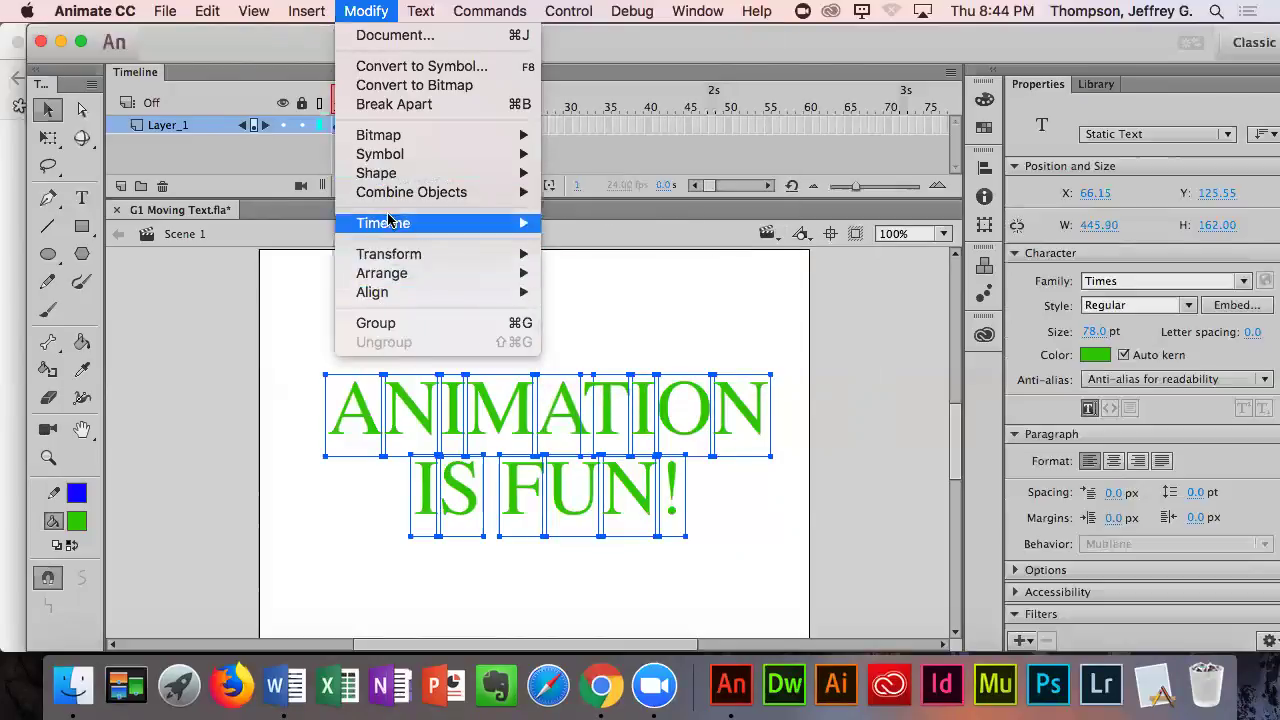
mouse_move(392, 168)
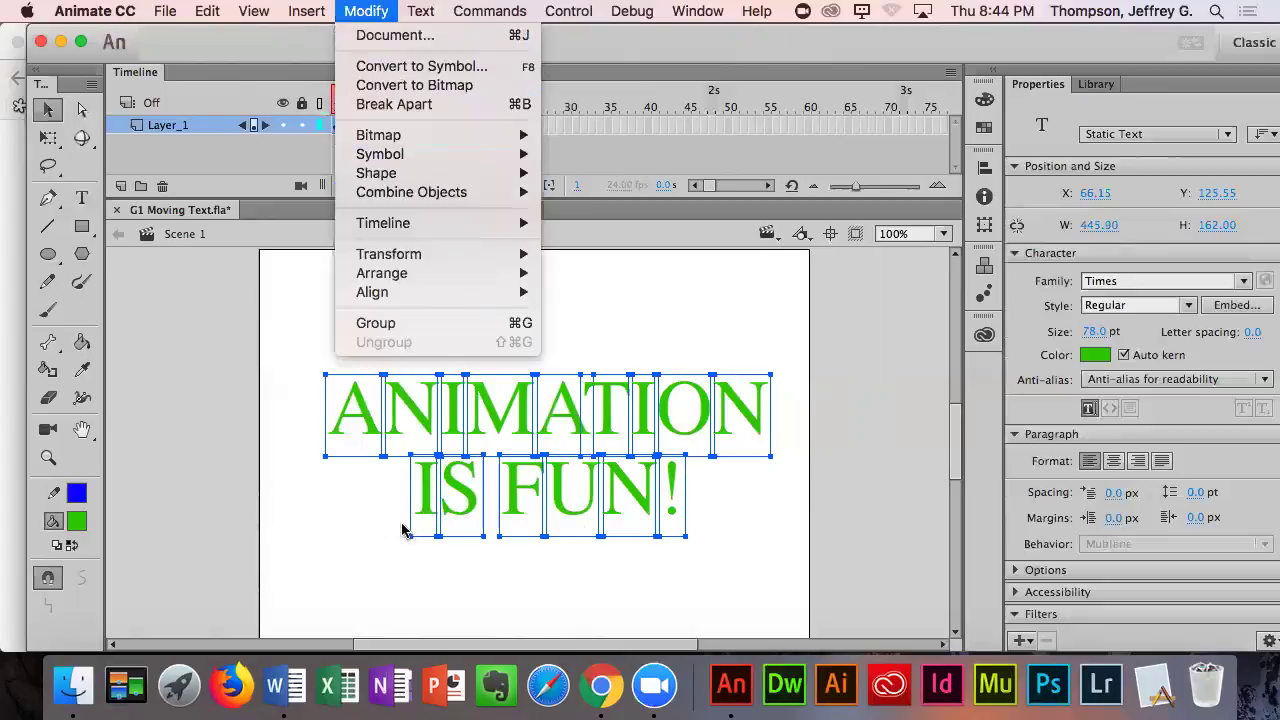
click(258, 453)
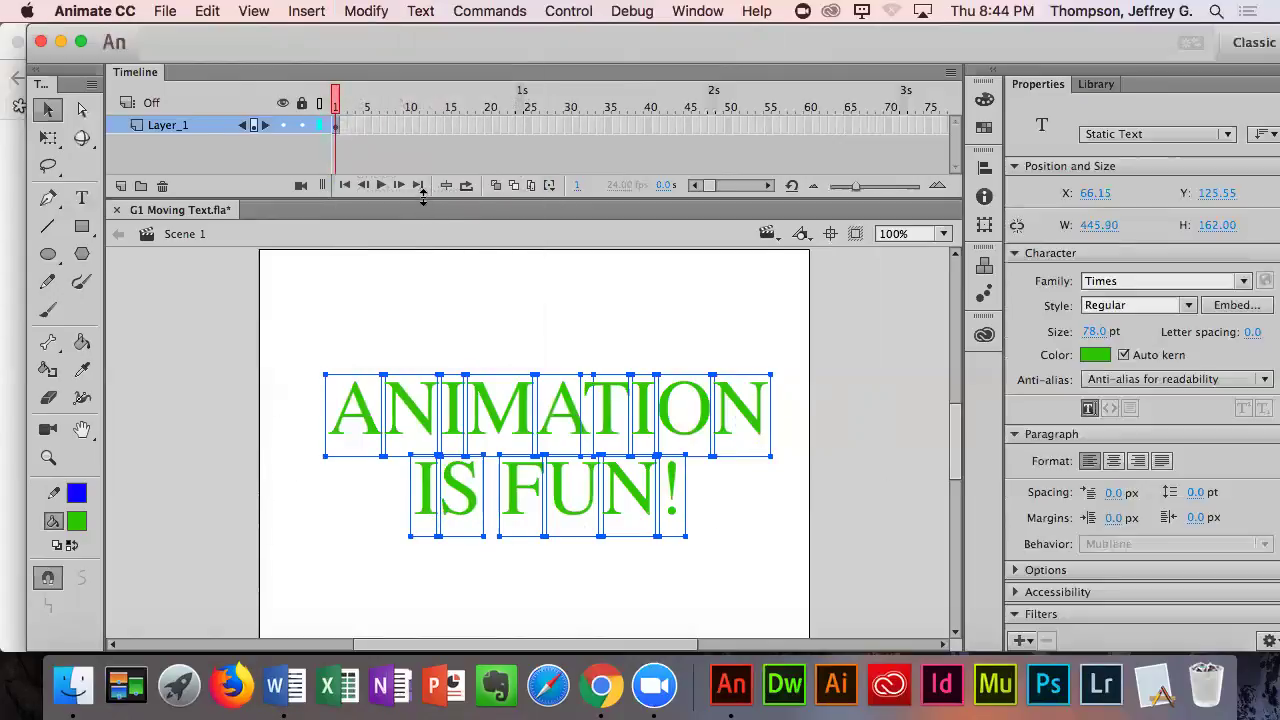
- Make the Timeline taller, check Layer_1's options, and bring the Word instructions forward
drag(423, 199, 406, 332)
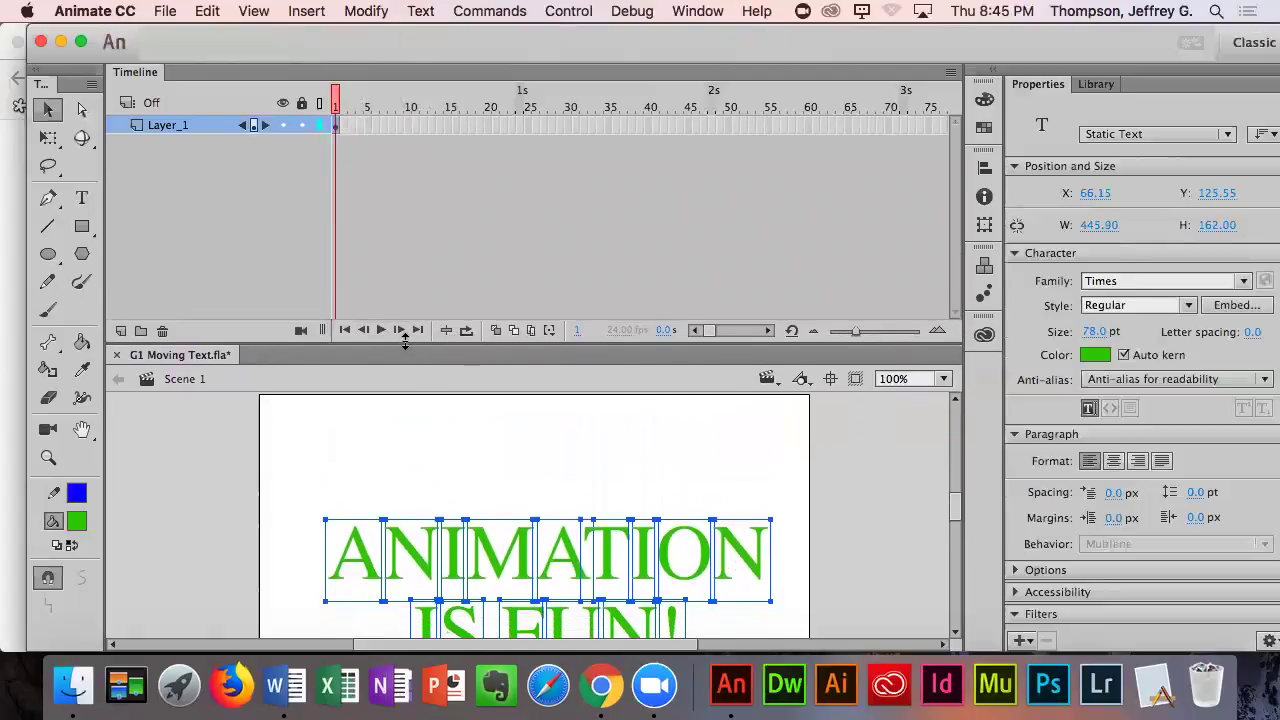
right_click(202, 132)
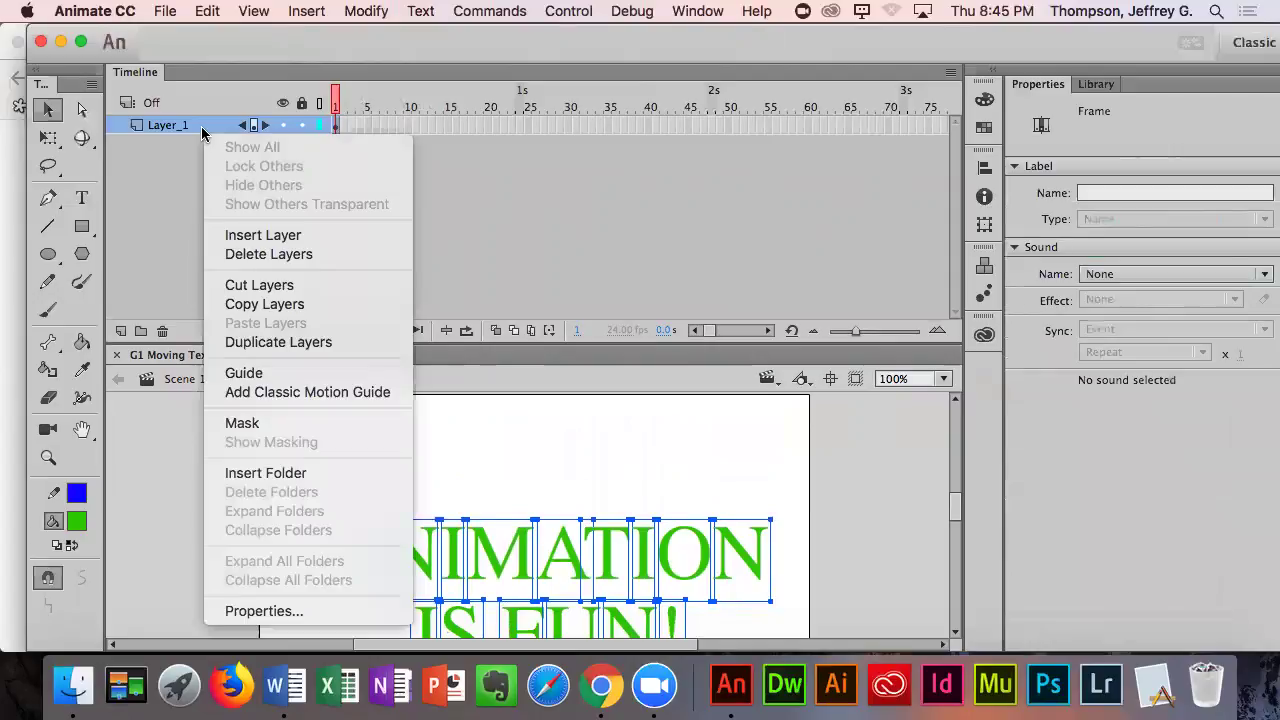
click(500, 457)
click(285, 685)
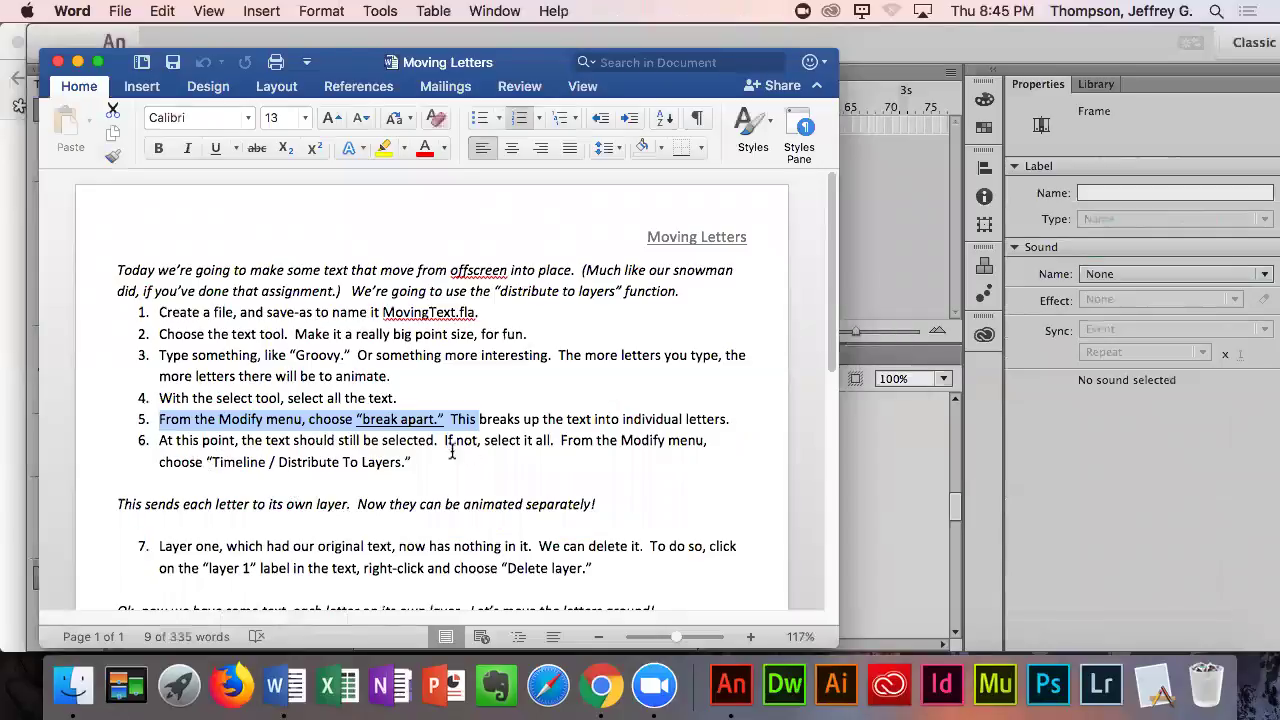
- Highlight step 6's Modify > Timeline > Distribute To Layers sentence, then return to Animate CC
drag(556, 441, 666, 463)
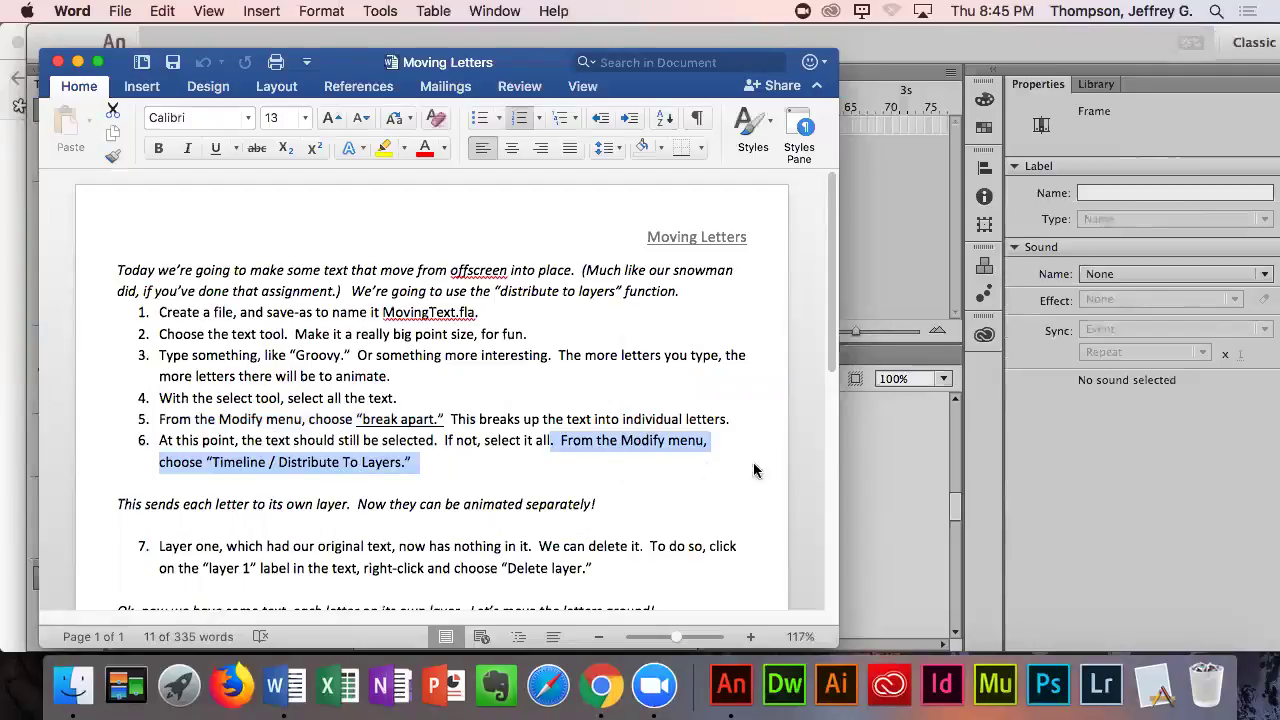
click(898, 424)
scroll(586, 486, down, 3)
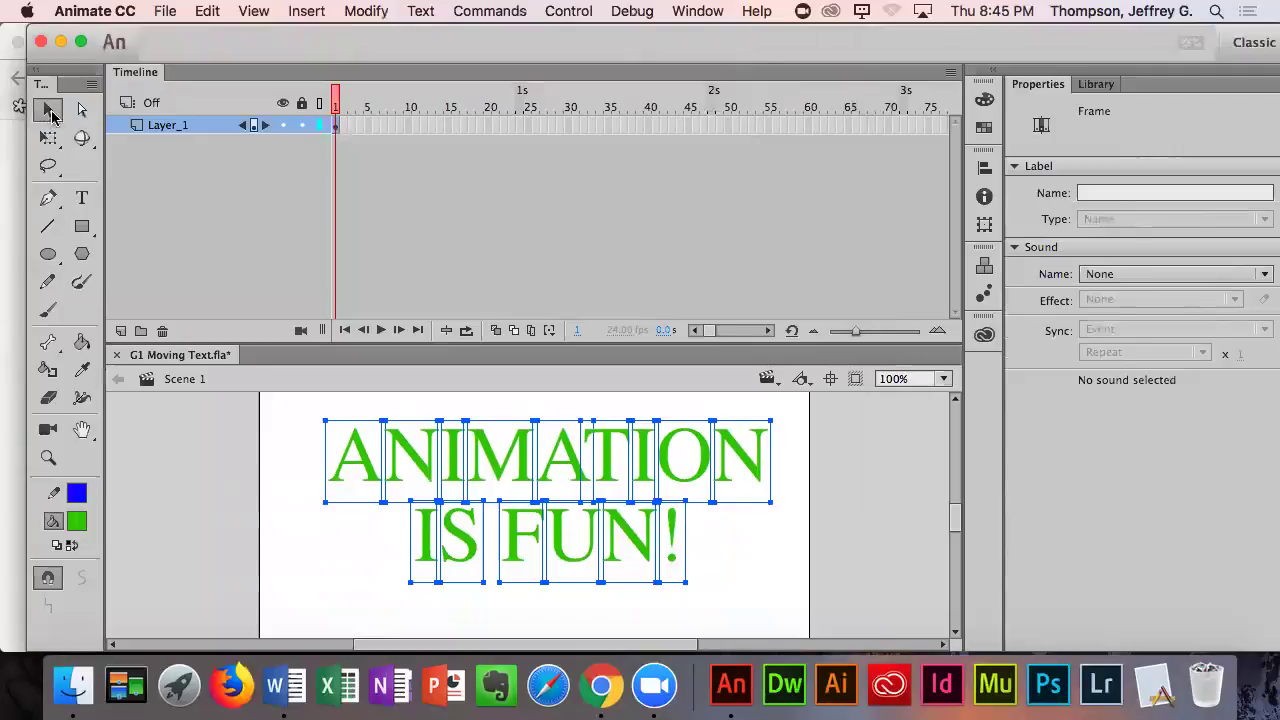
- Select all the letters and distribute them to their own layers
click(293, 465)
drag(288, 410, 794, 589)
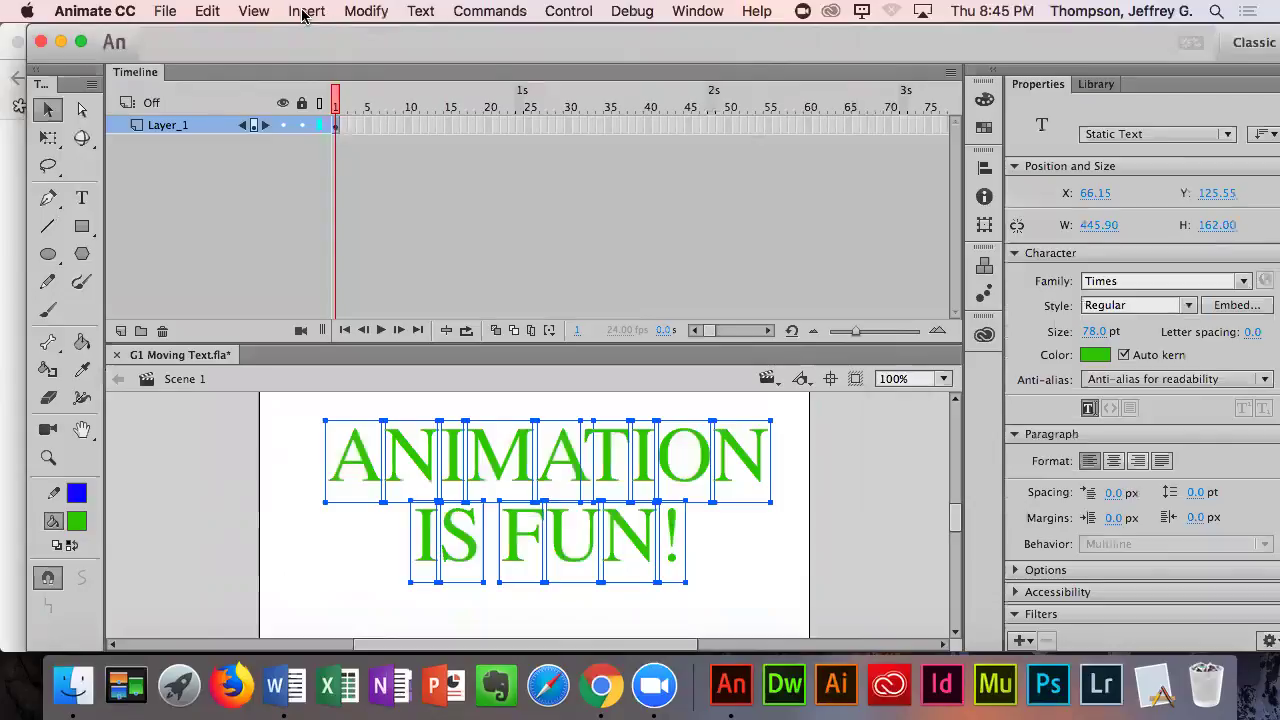
click(367, 12)
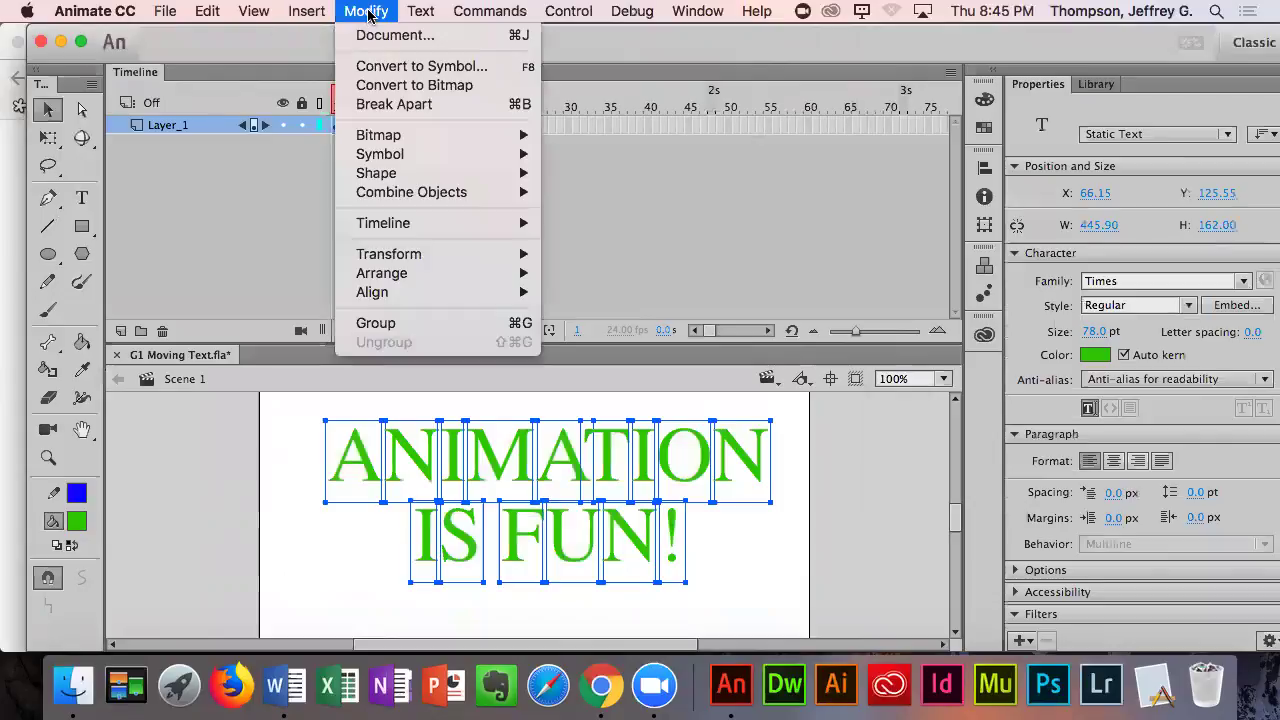
mouse_move(380, 229)
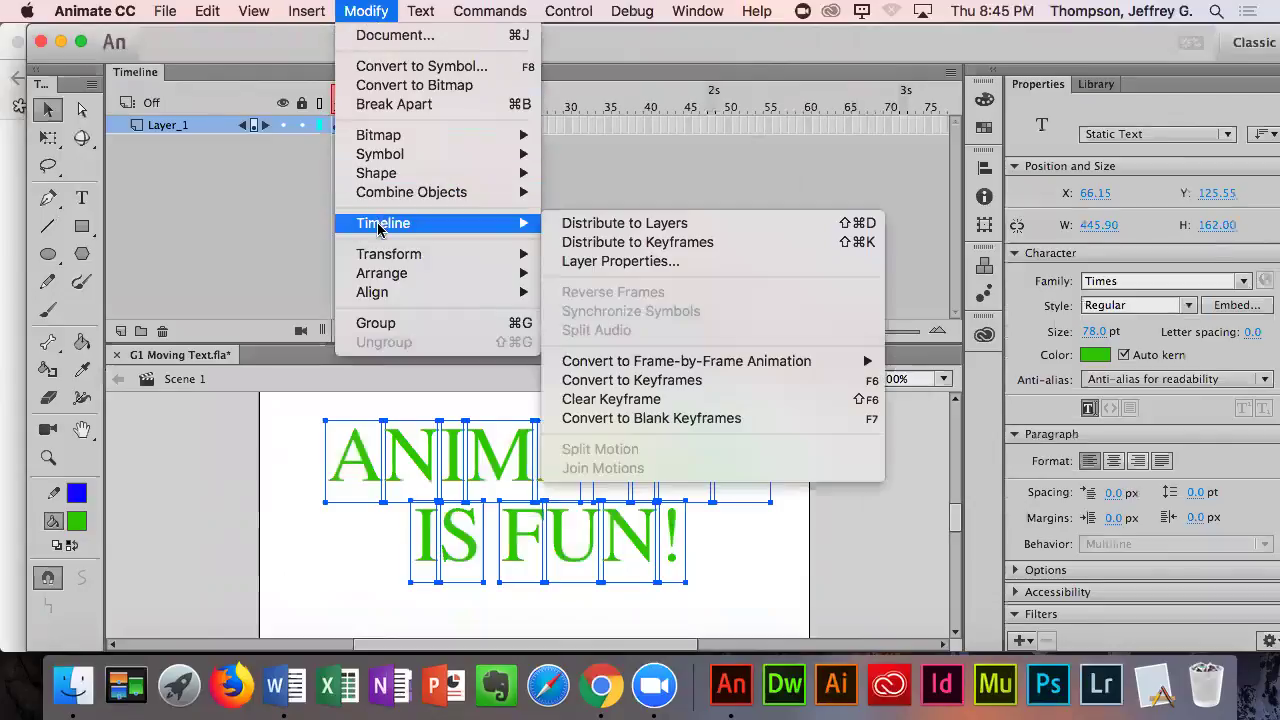
click(596, 225)
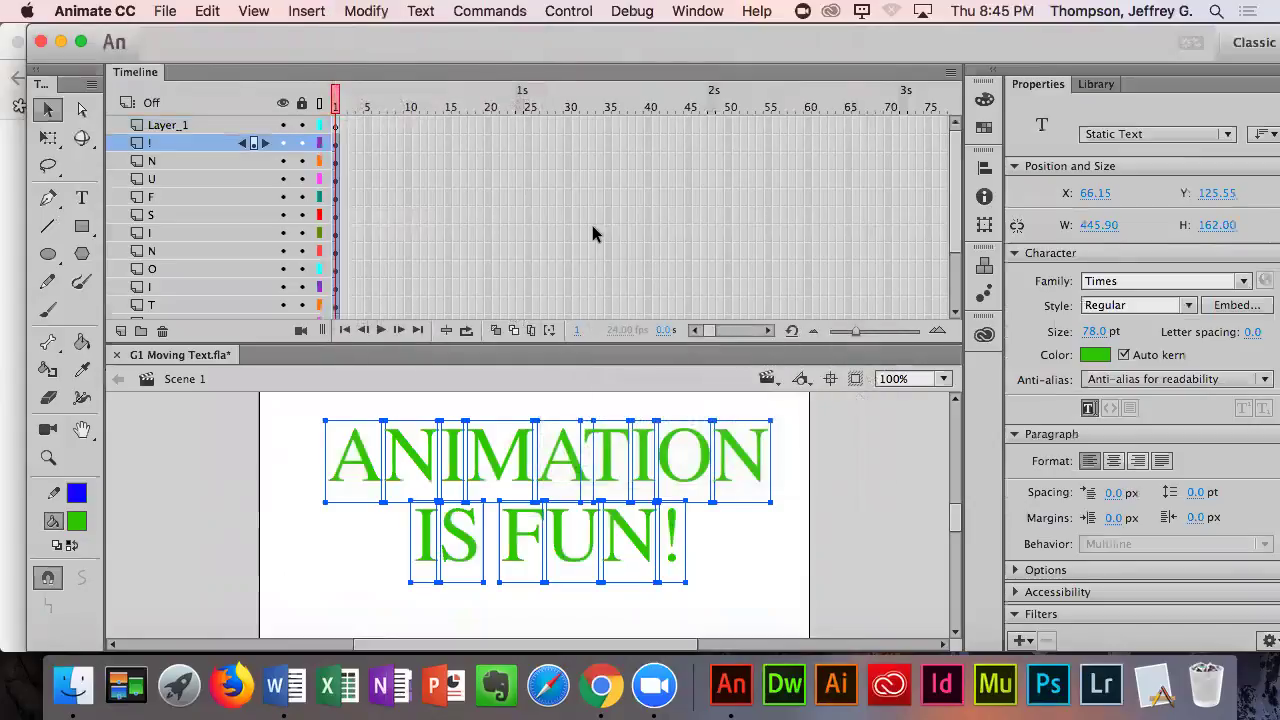
- Delete the now-empty Layer_1
click(184, 128)
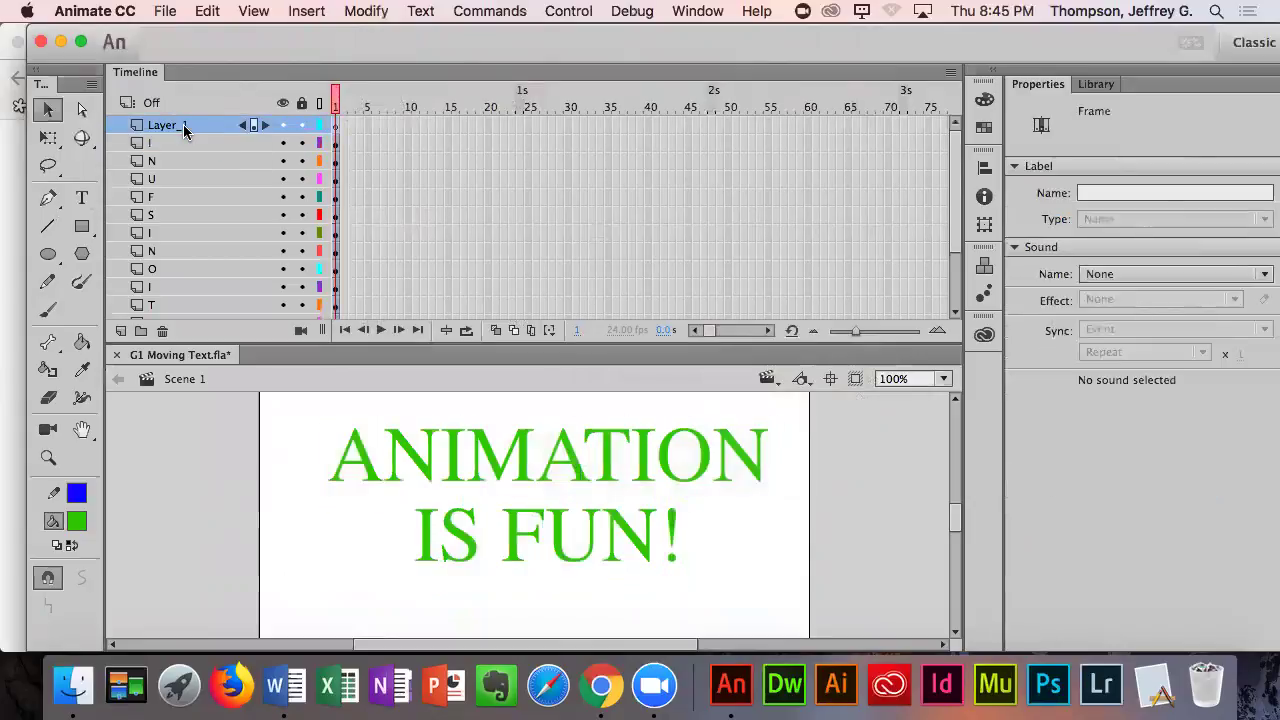
right_click(183, 124)
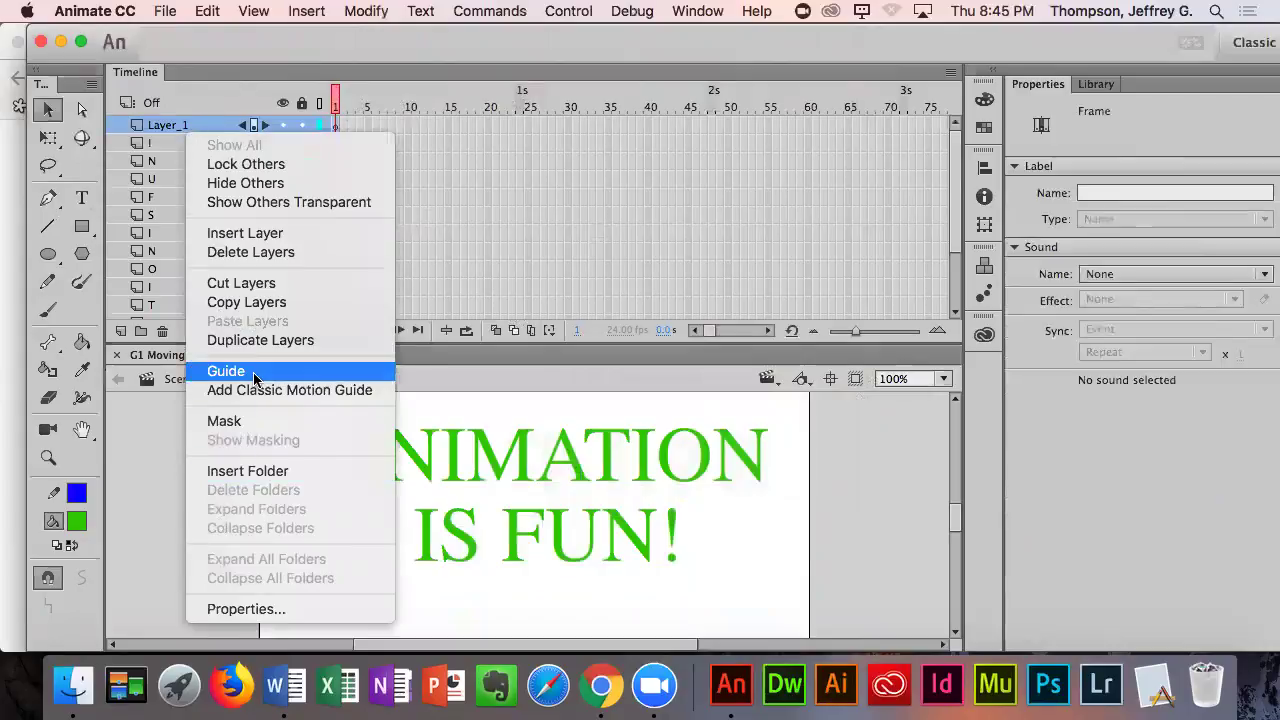
click(251, 253)
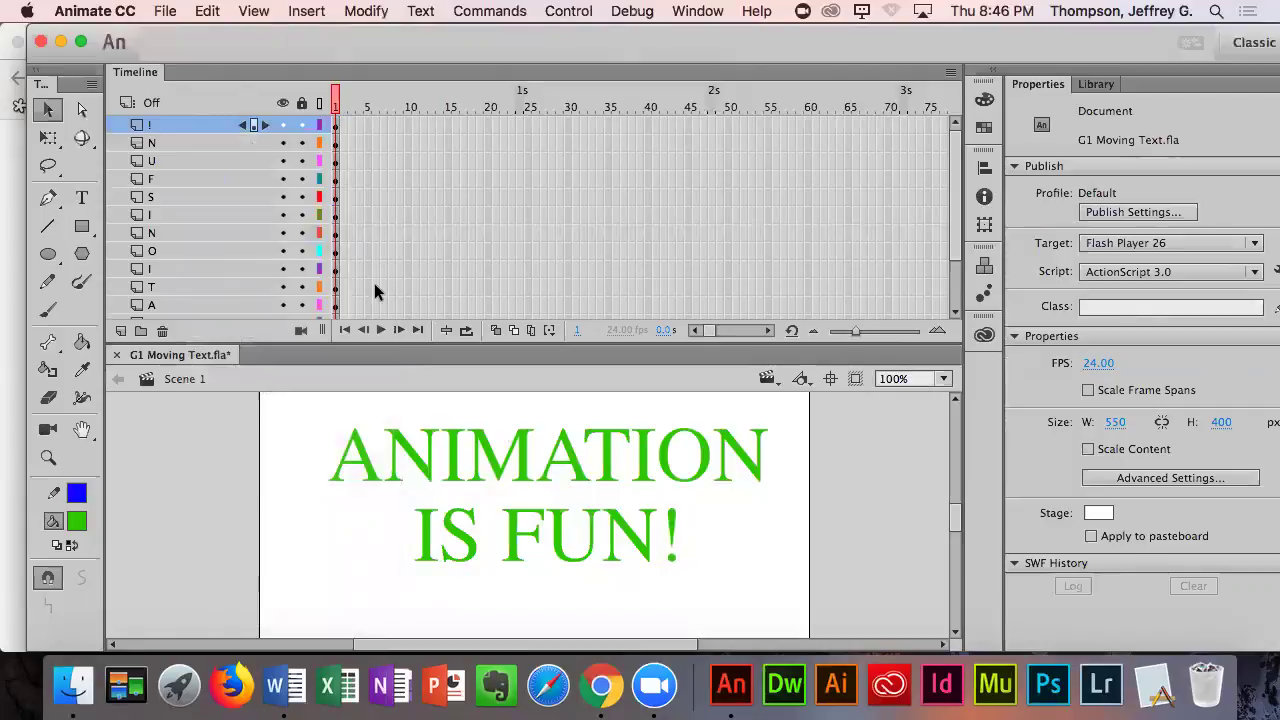
click(285, 685)
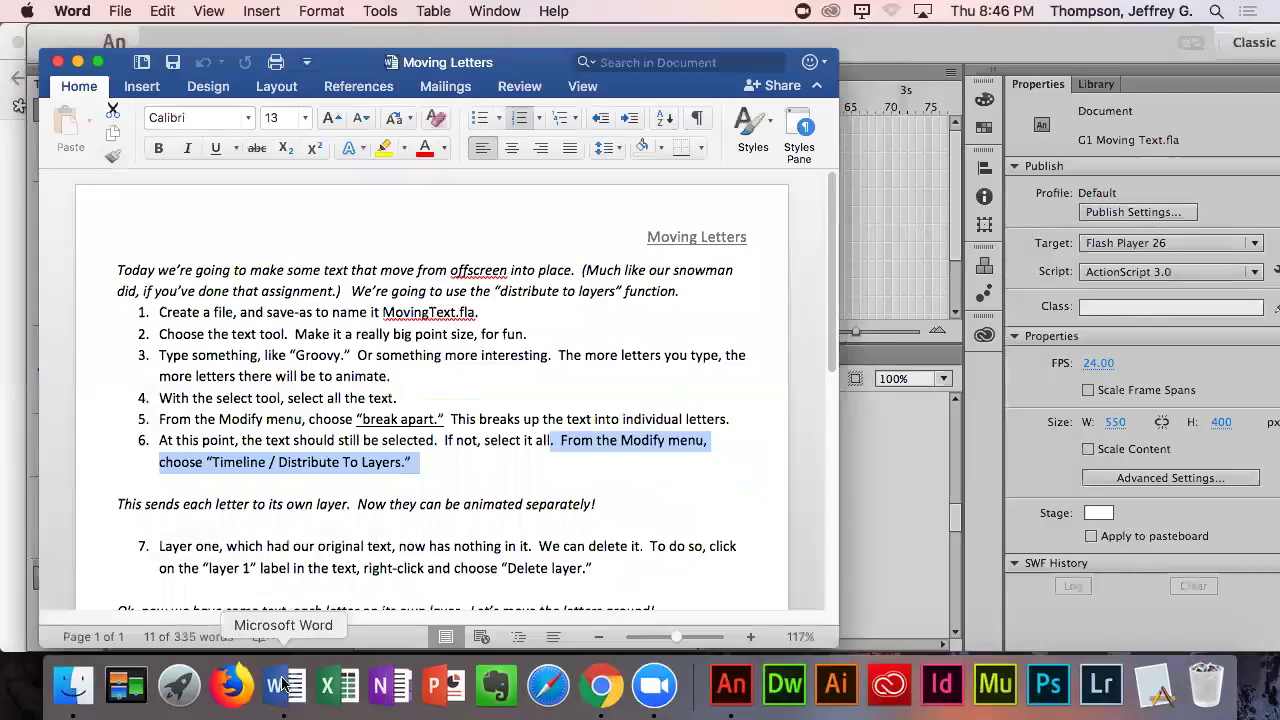
scroll(379, 584, down, 5)
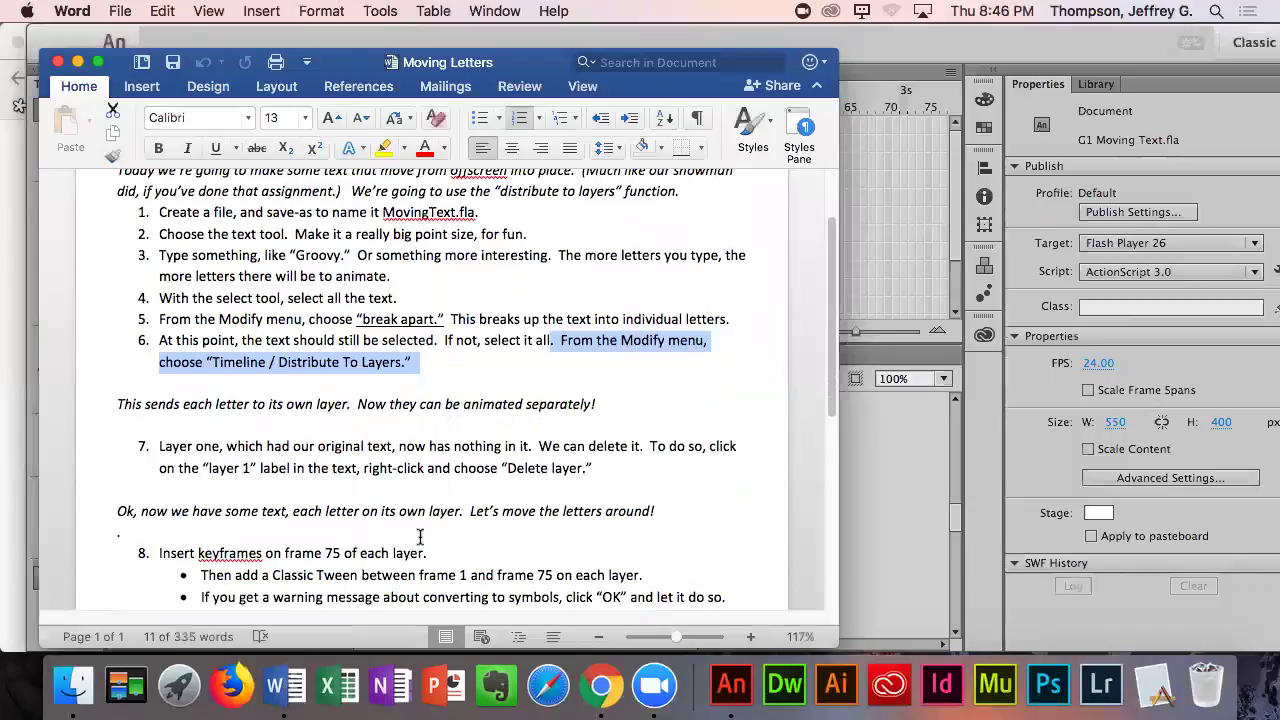
scroll(382, 542, down, 1)
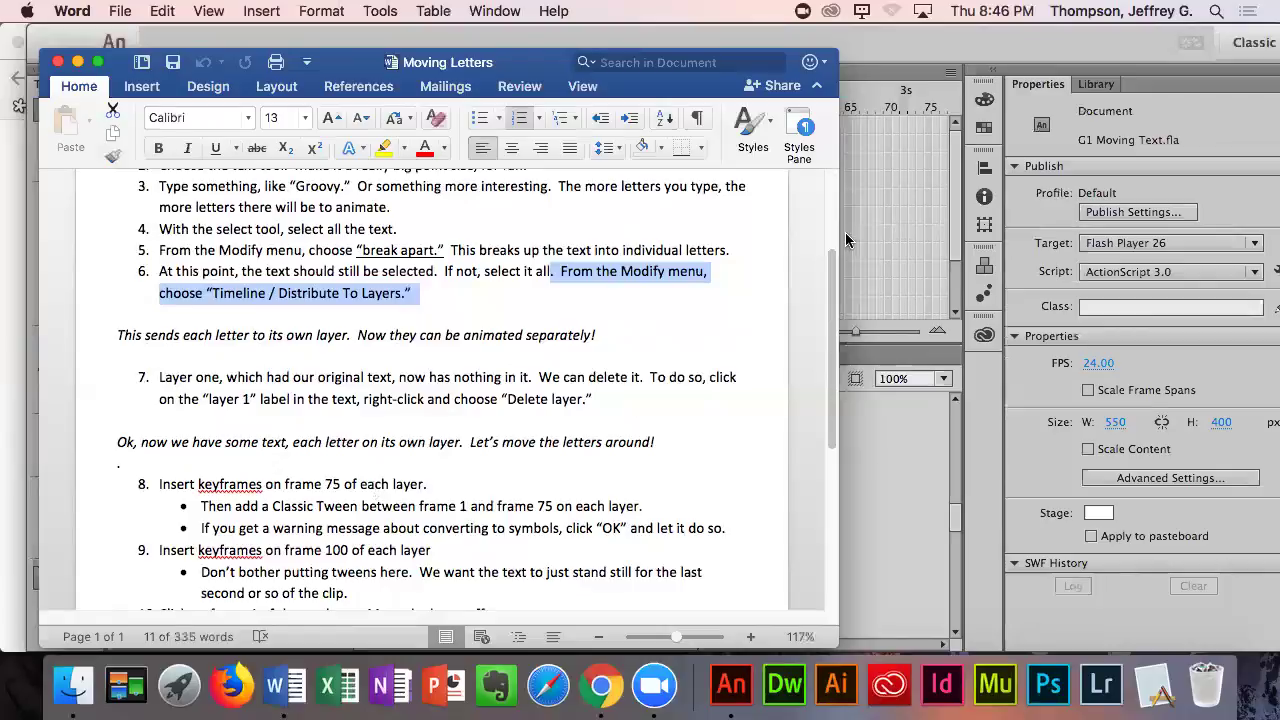
click(889, 240)
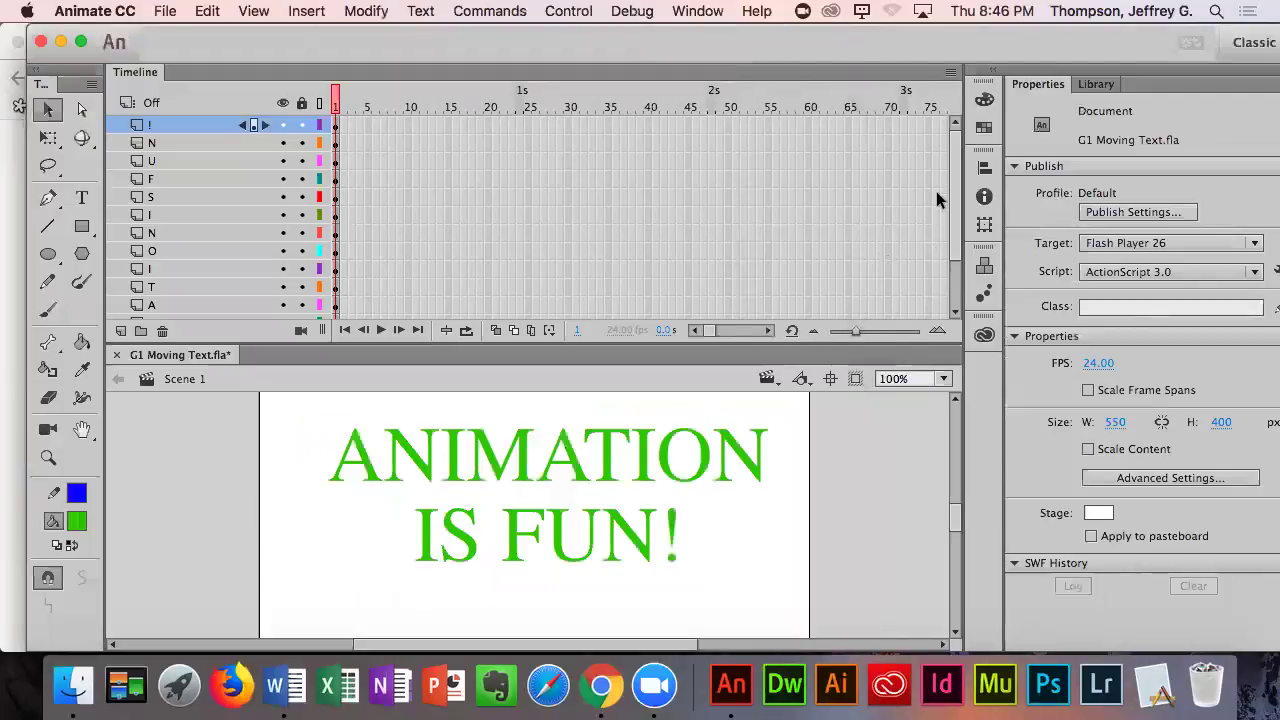
- Insert keyframes at frame 75 on the ! and N letter layers
right_click(928, 123)
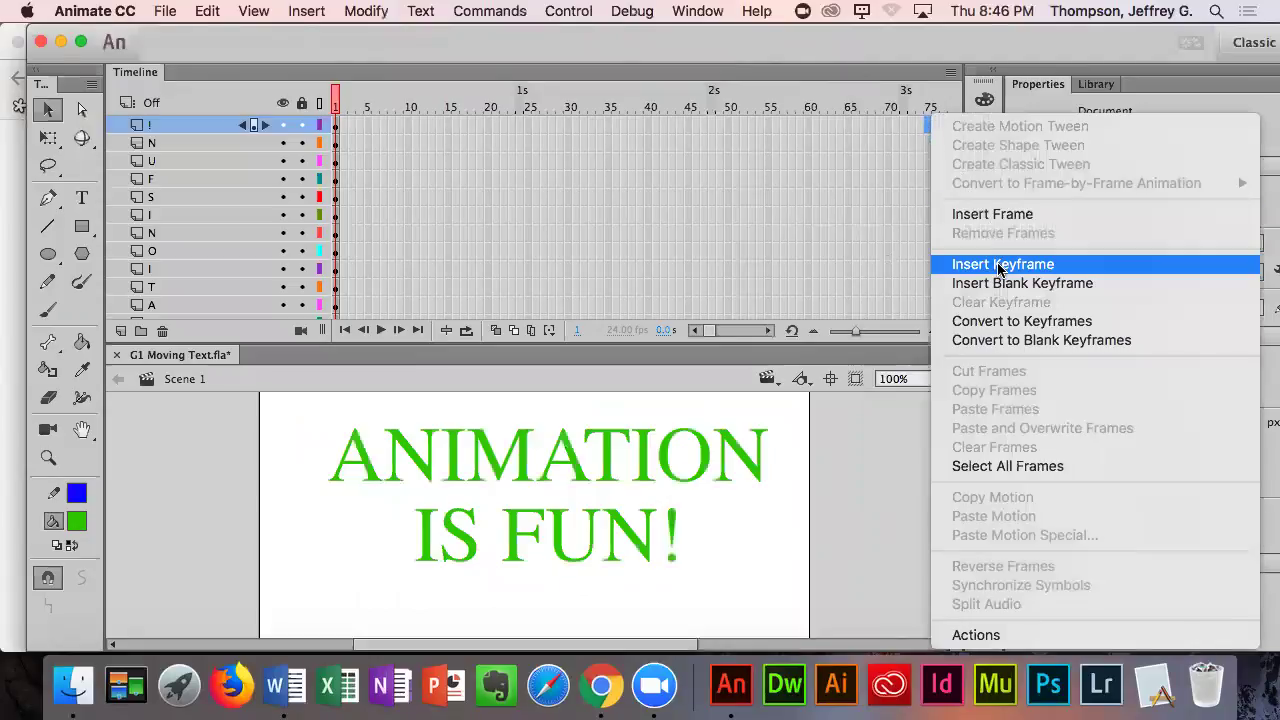
click(995, 264)
click(926, 142)
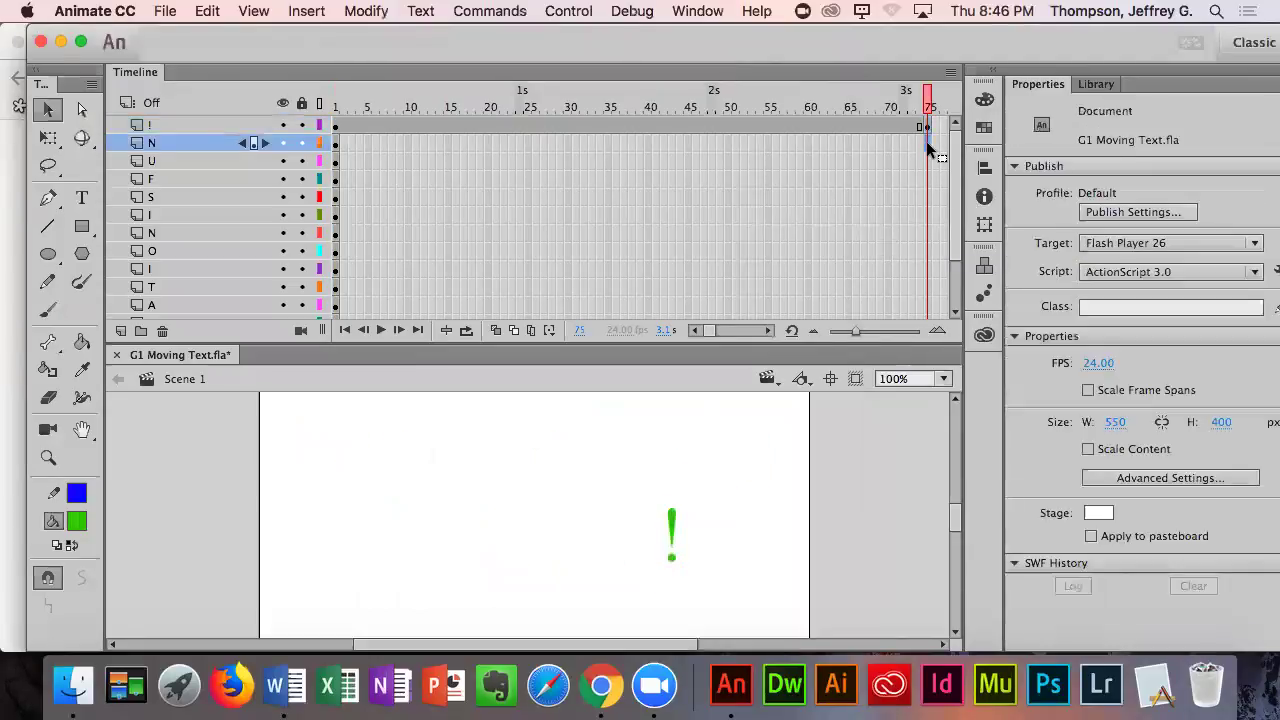
right_click(926, 142)
click(1000, 266)
click(928, 164)
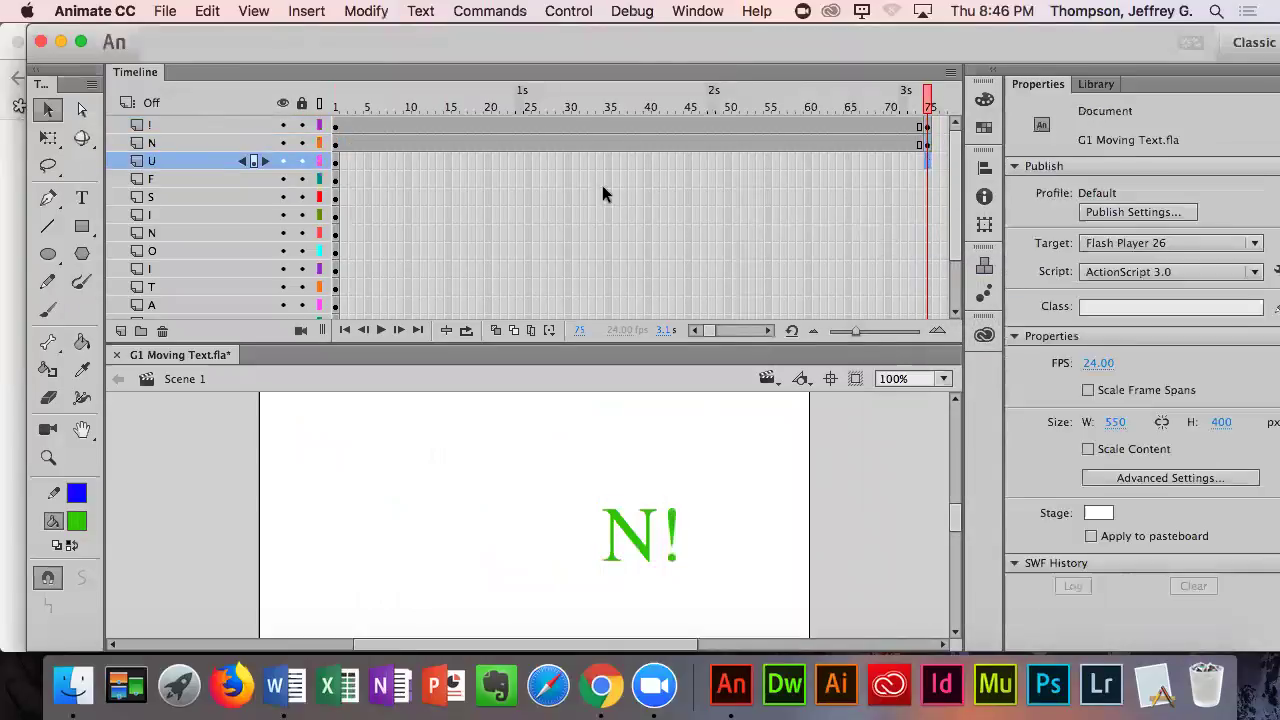
click(290, 10)
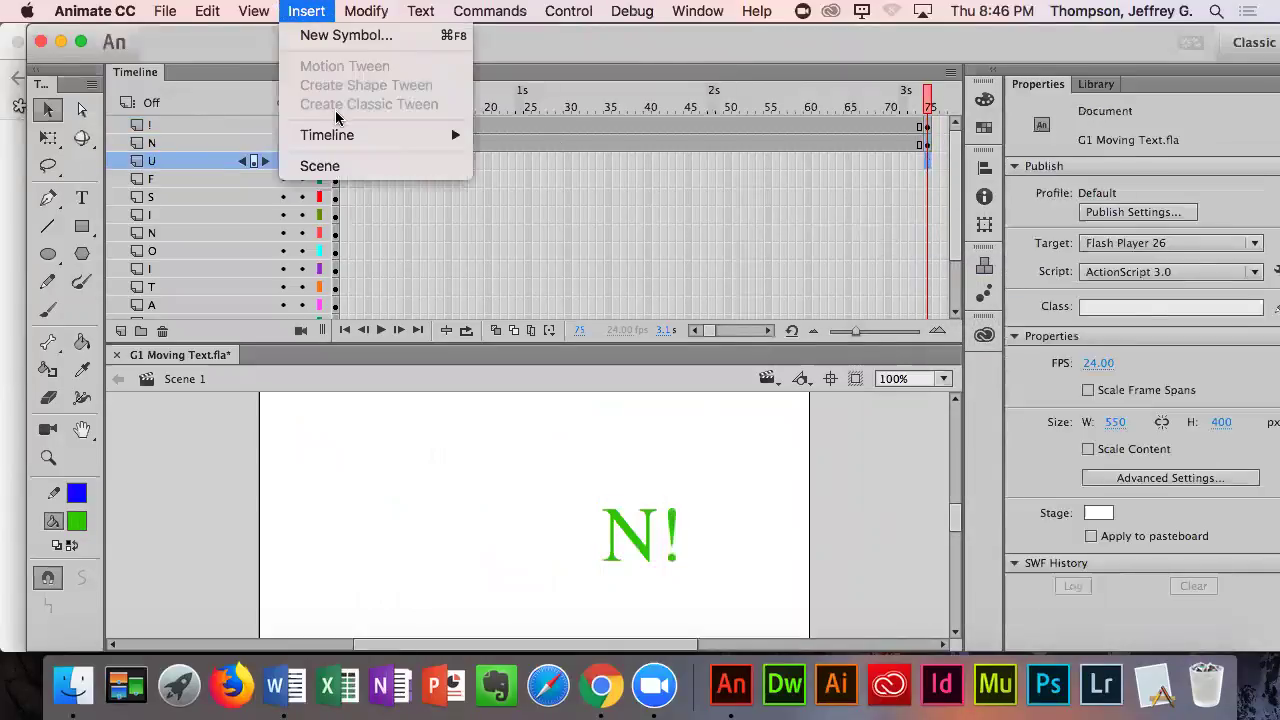
mouse_move(341, 141)
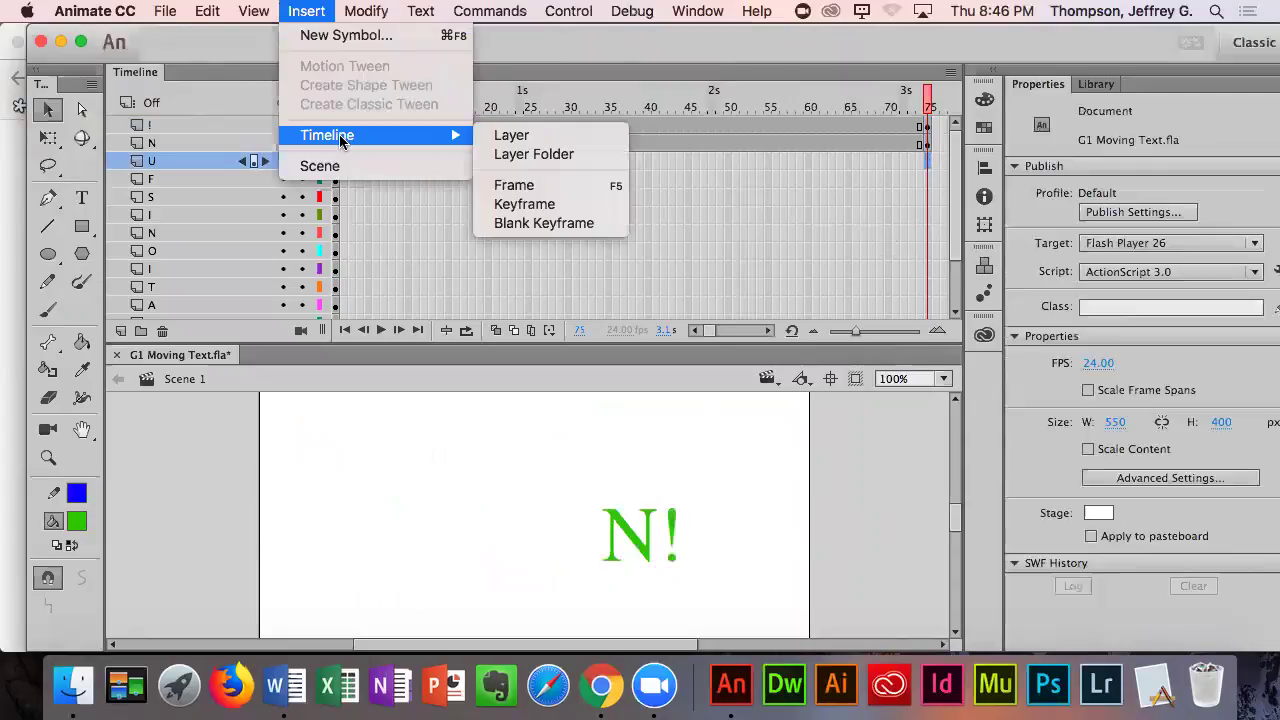
click(326, 11)
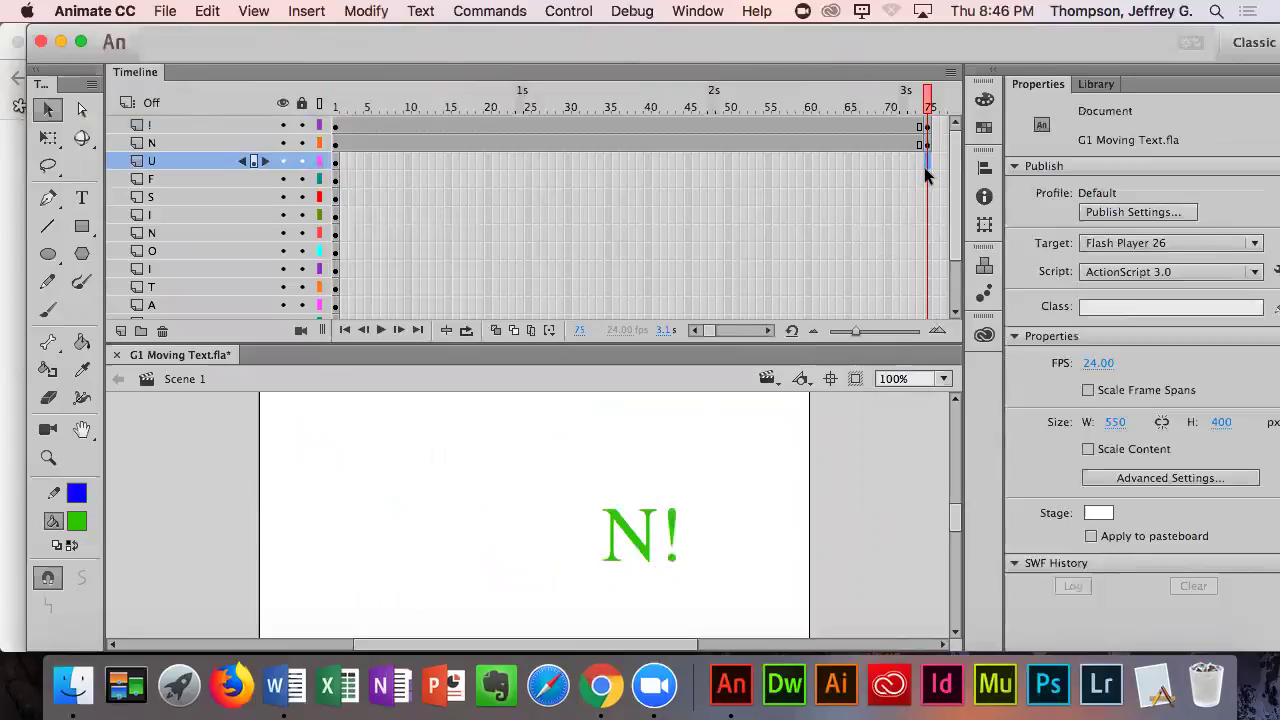
- Insert keyframes at frame 75 on layers U through S
drag(924, 166, 929, 294)
right_click(927, 254)
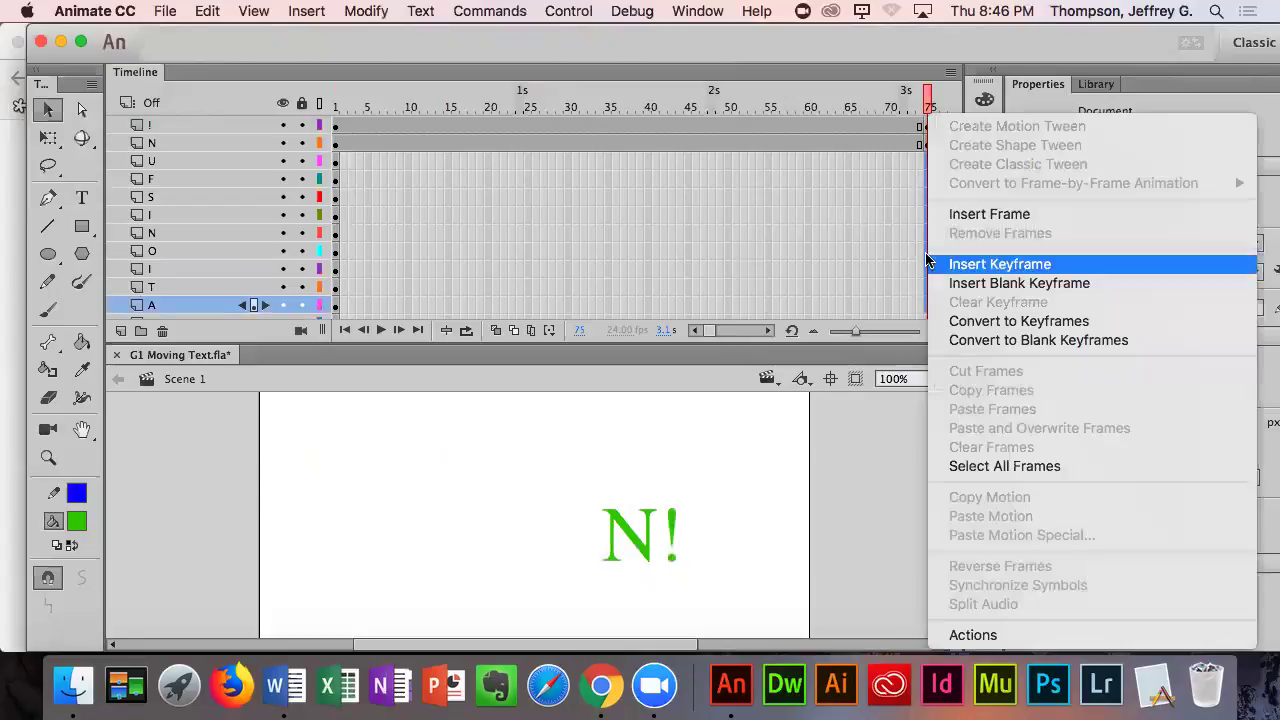
click(954, 278)
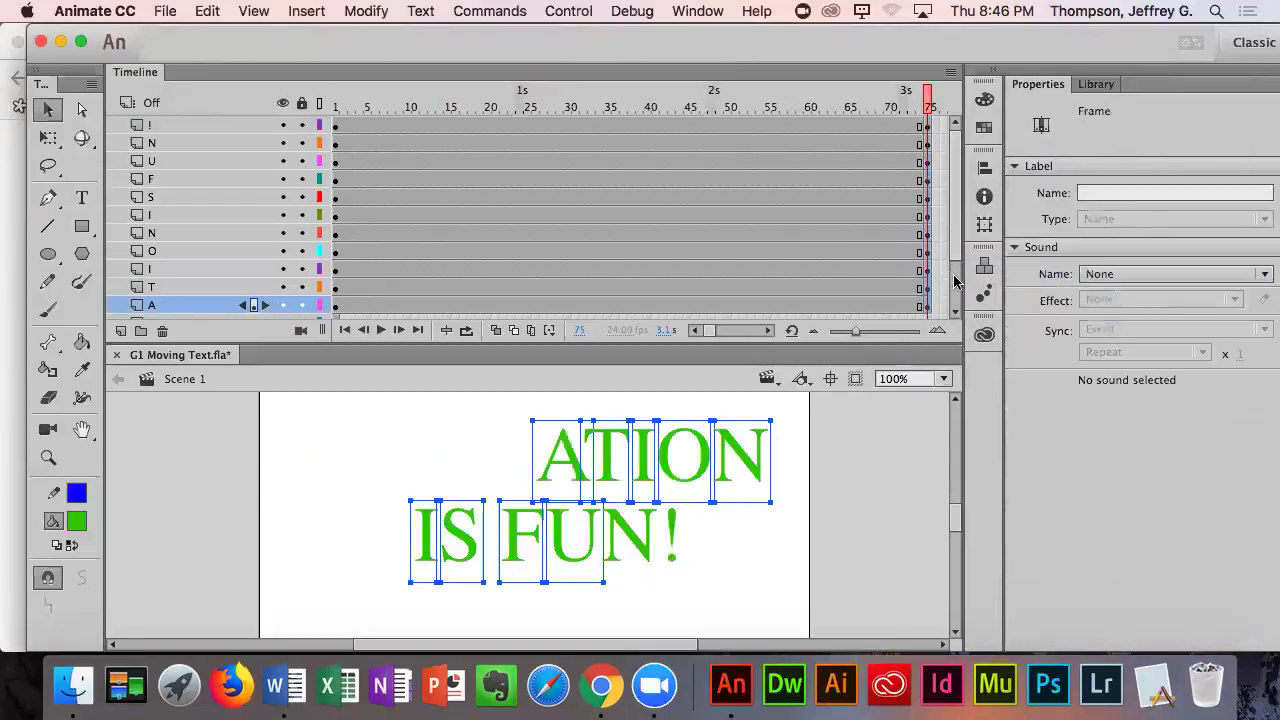
scroll(955, 278, down, 2)
scroll(955, 281, down, 1)
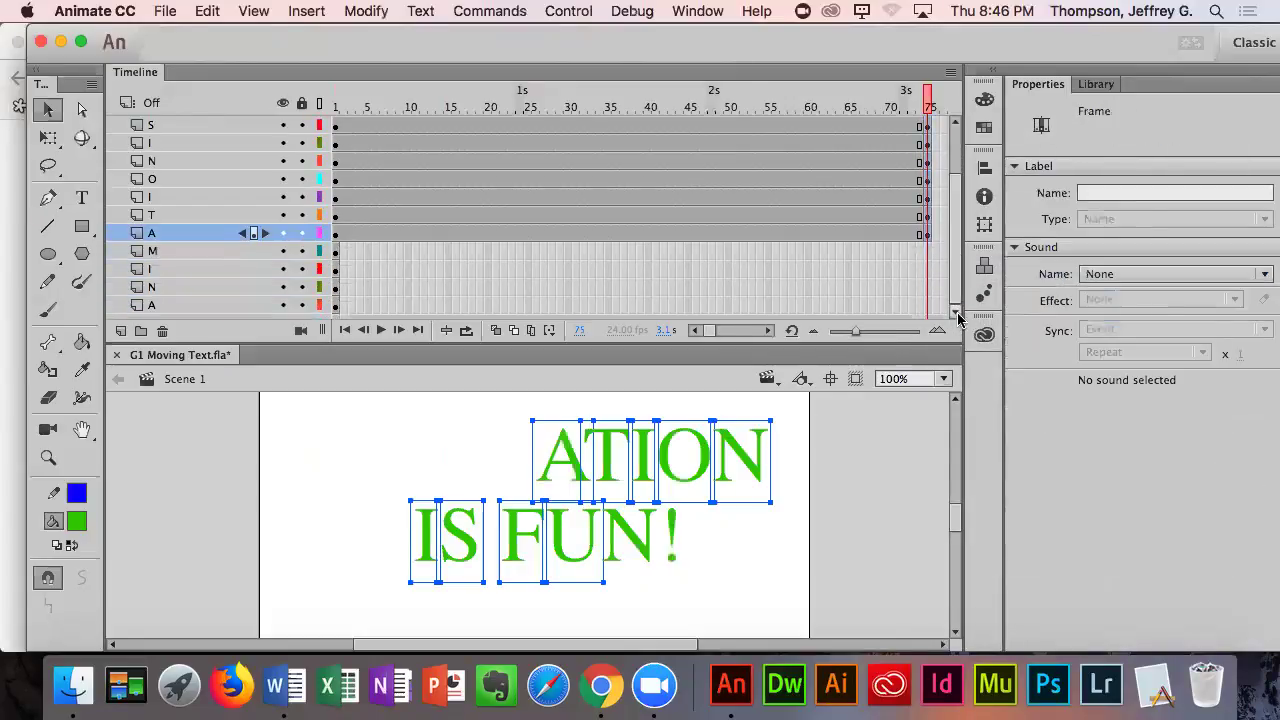
- Insert keyframes at frame 75 on the remaining layers from M down to A
click(928, 251)
drag(928, 267, 928, 313)
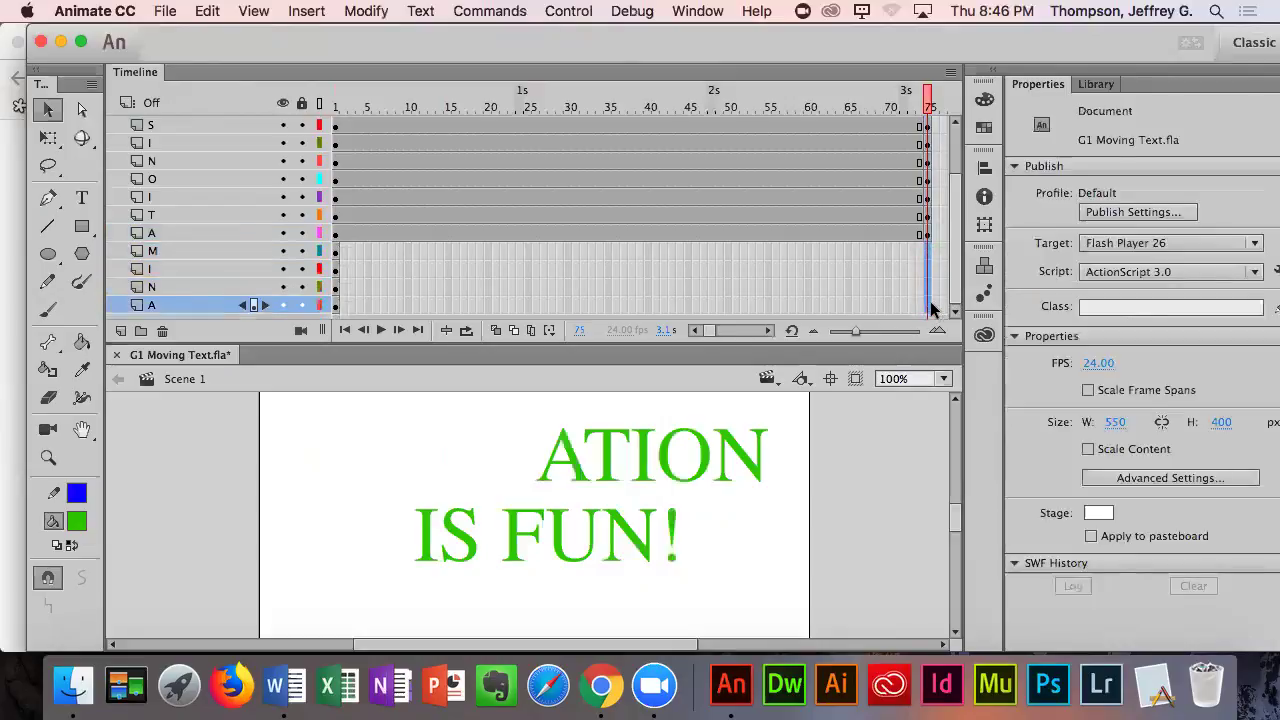
right_click(927, 294)
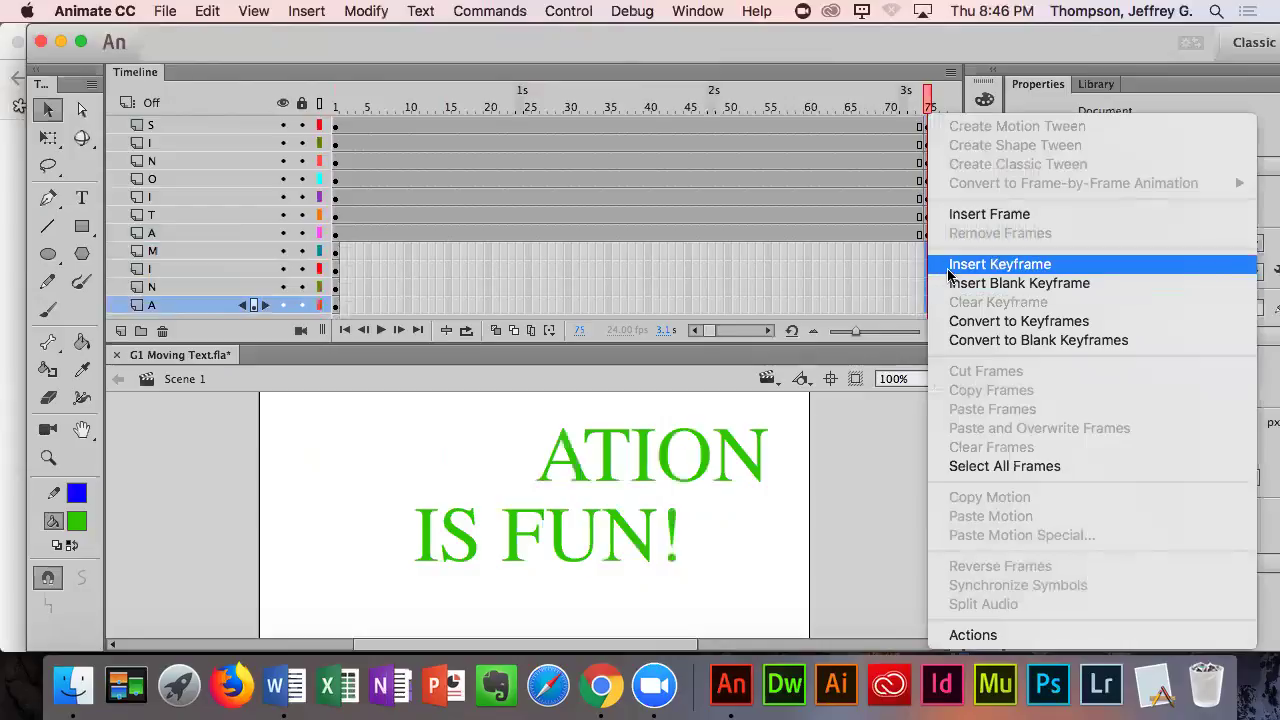
click(950, 266)
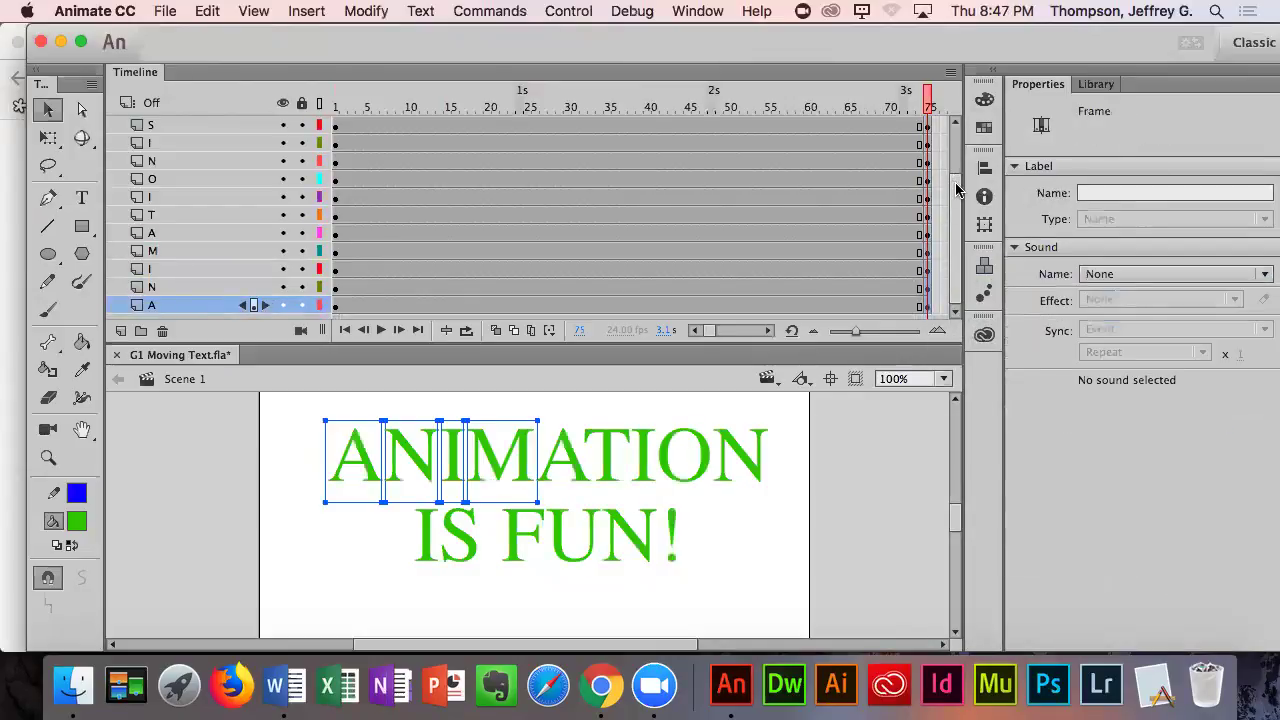
drag(957, 189, 957, 152)
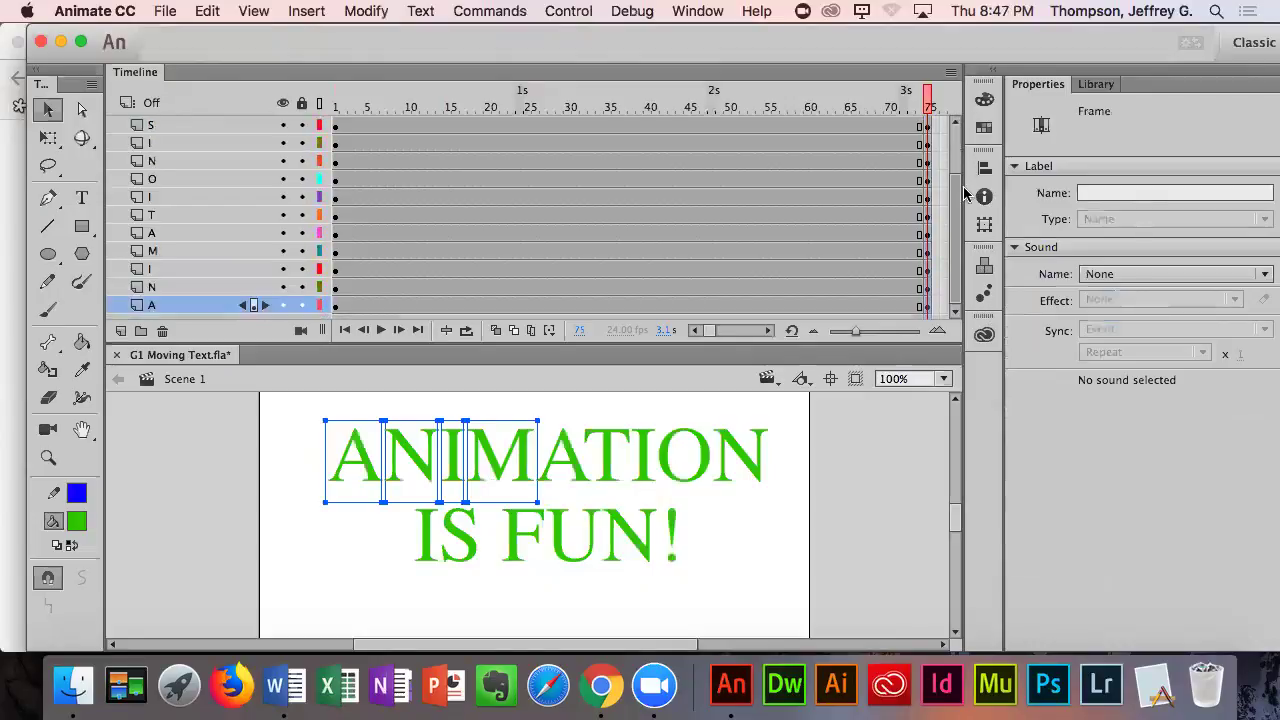
drag(962, 205, 959, 135)
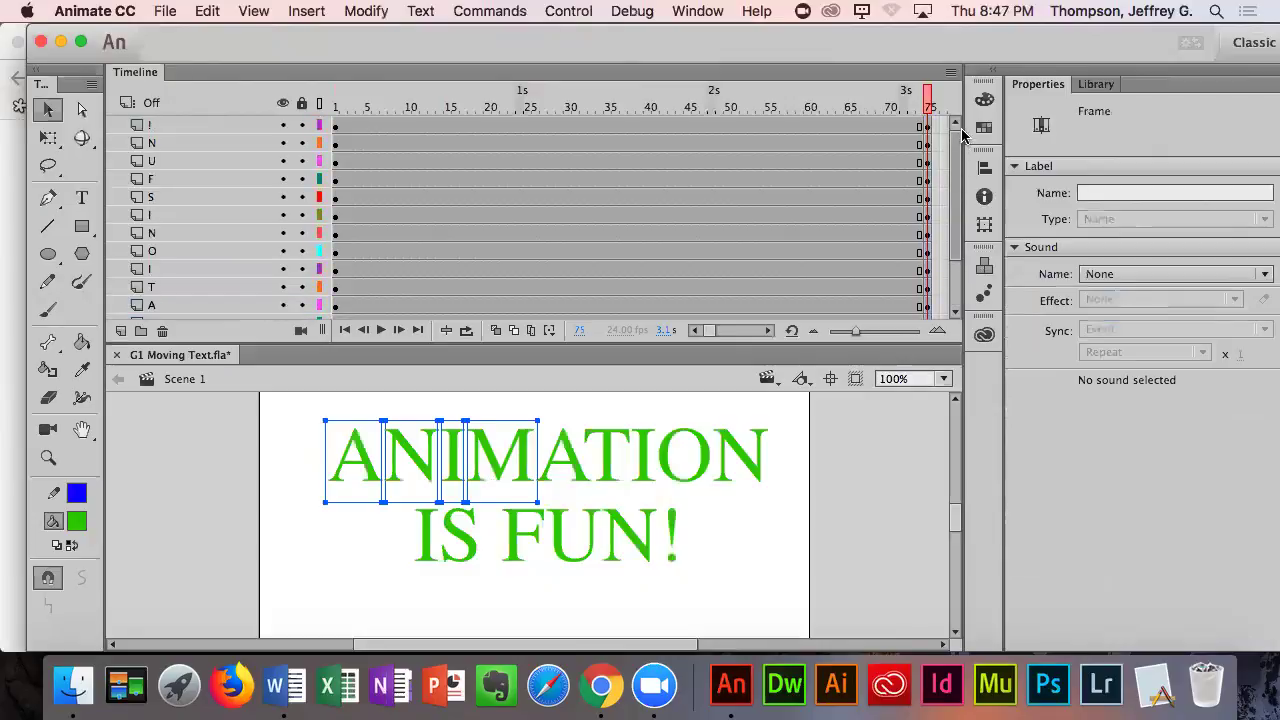
- Add classic tweens to the !, N, U, F and S letter layers
click(655, 127)
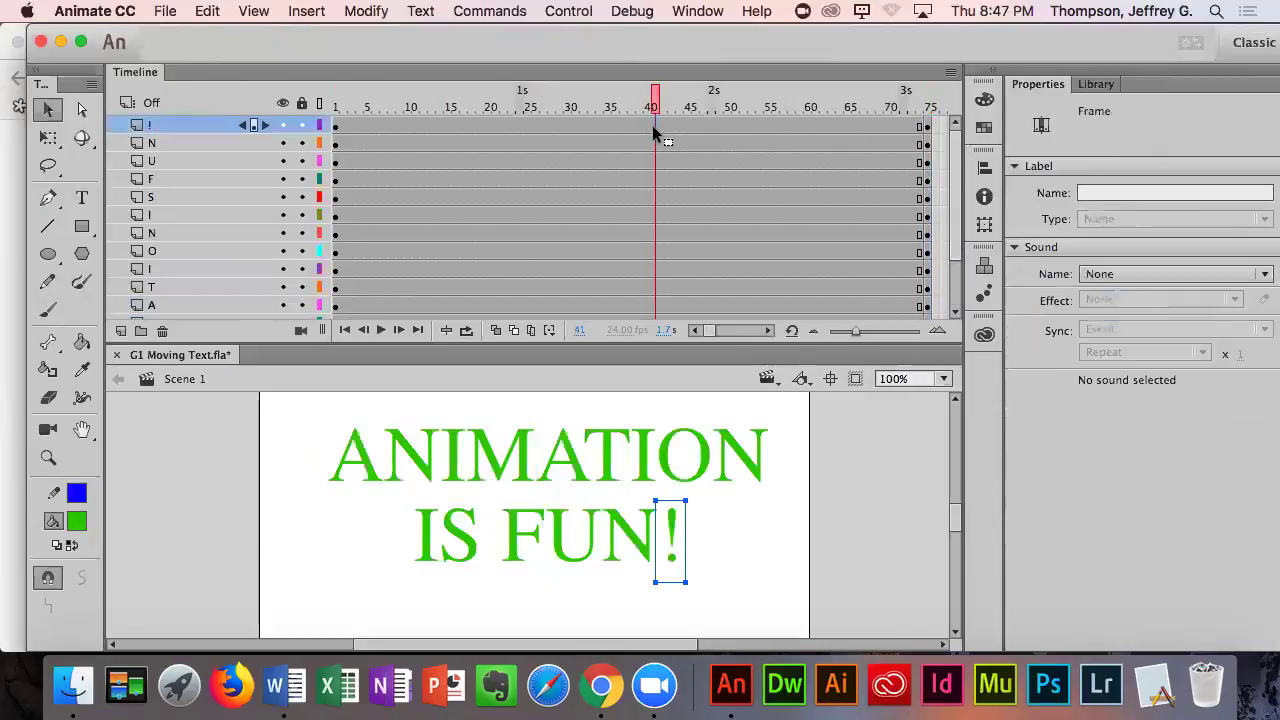
right_click(654, 128)
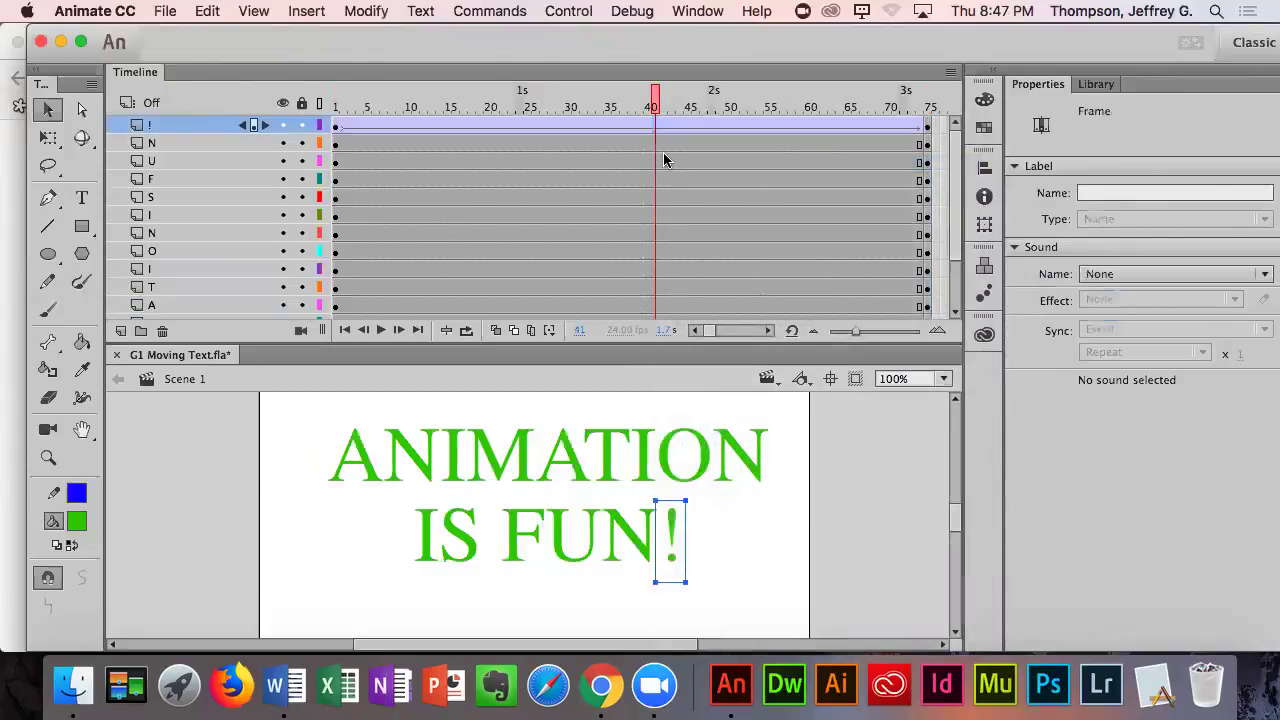
click(656, 145)
right_click(656, 145)
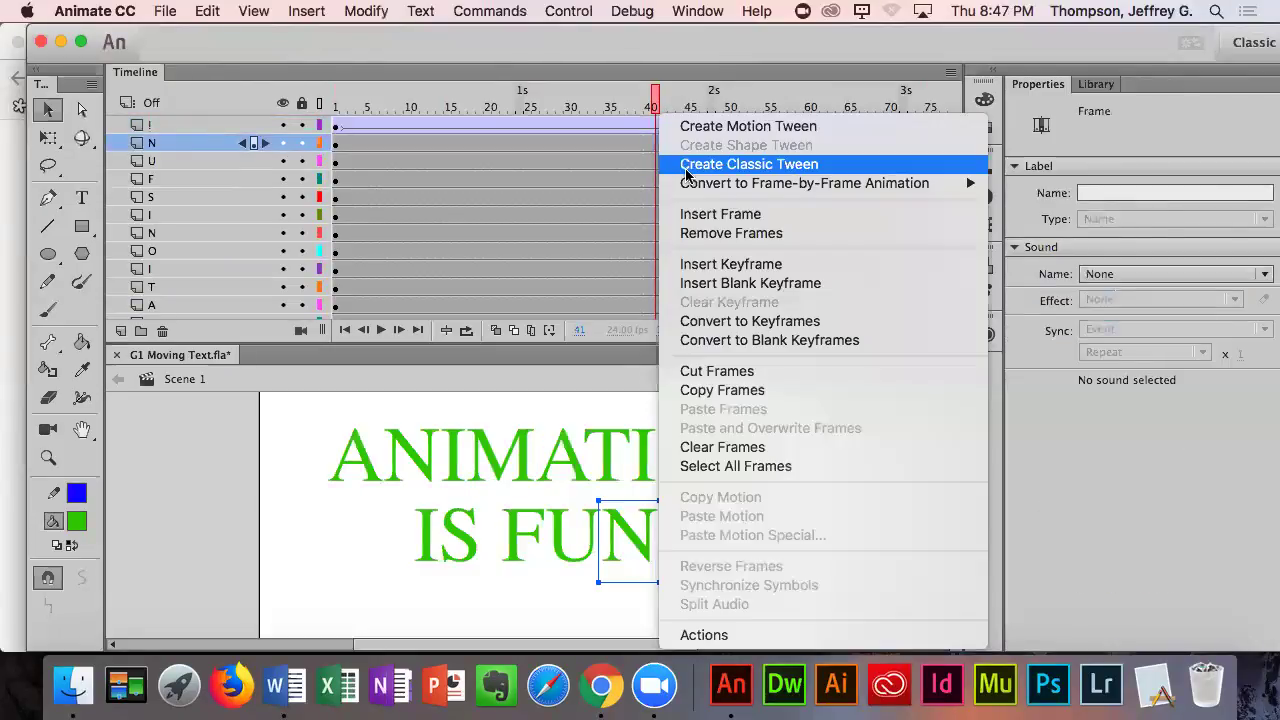
click(686, 166)
click(662, 160)
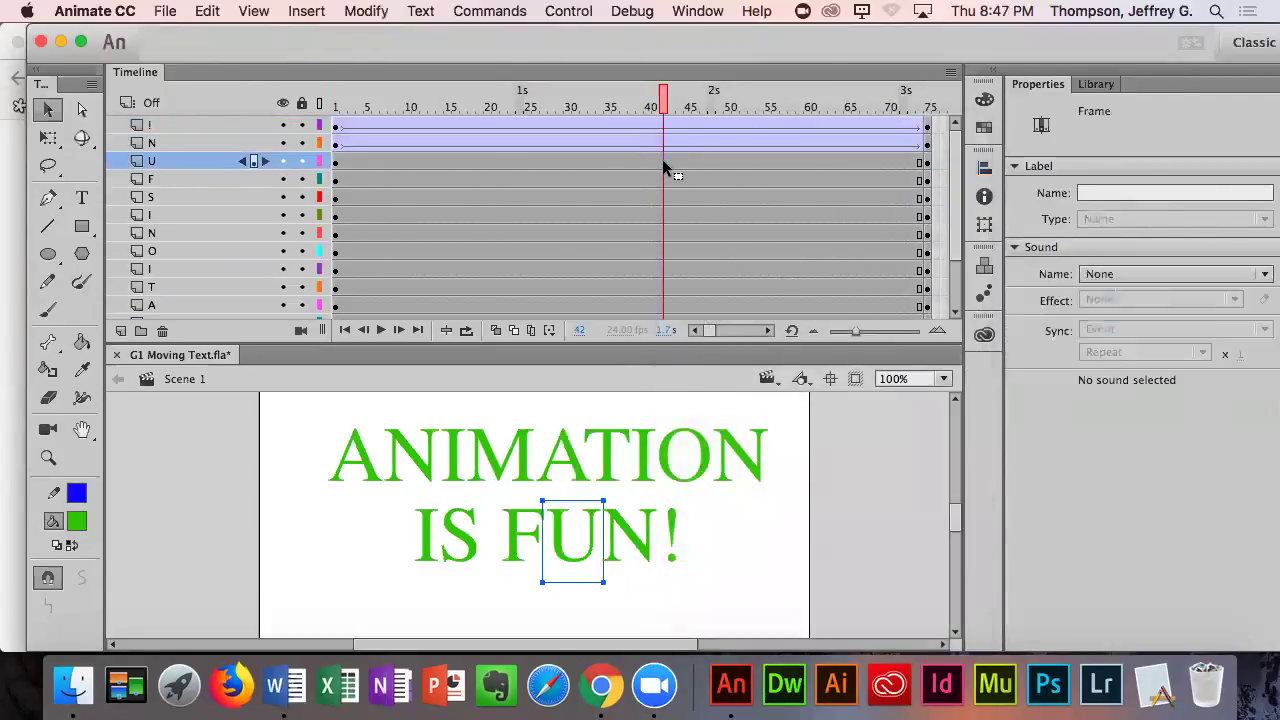
right_click(662, 160)
click(666, 163)
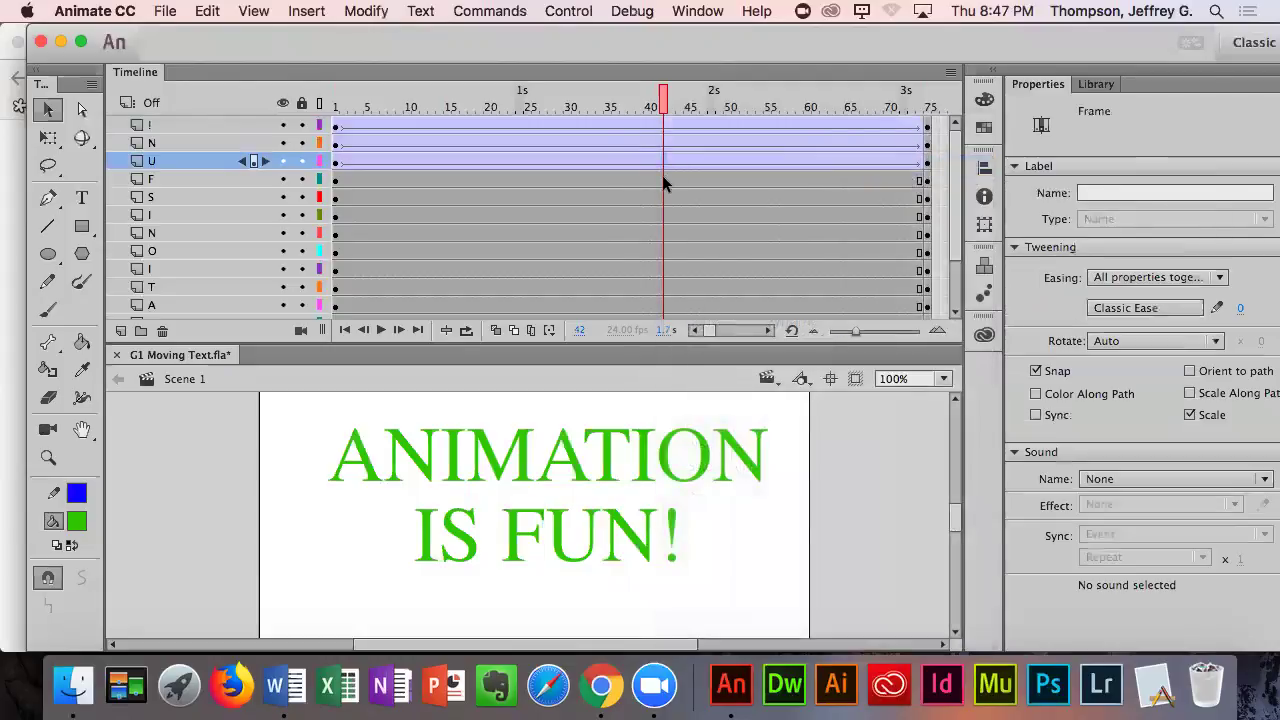
click(662, 176)
right_click(662, 176)
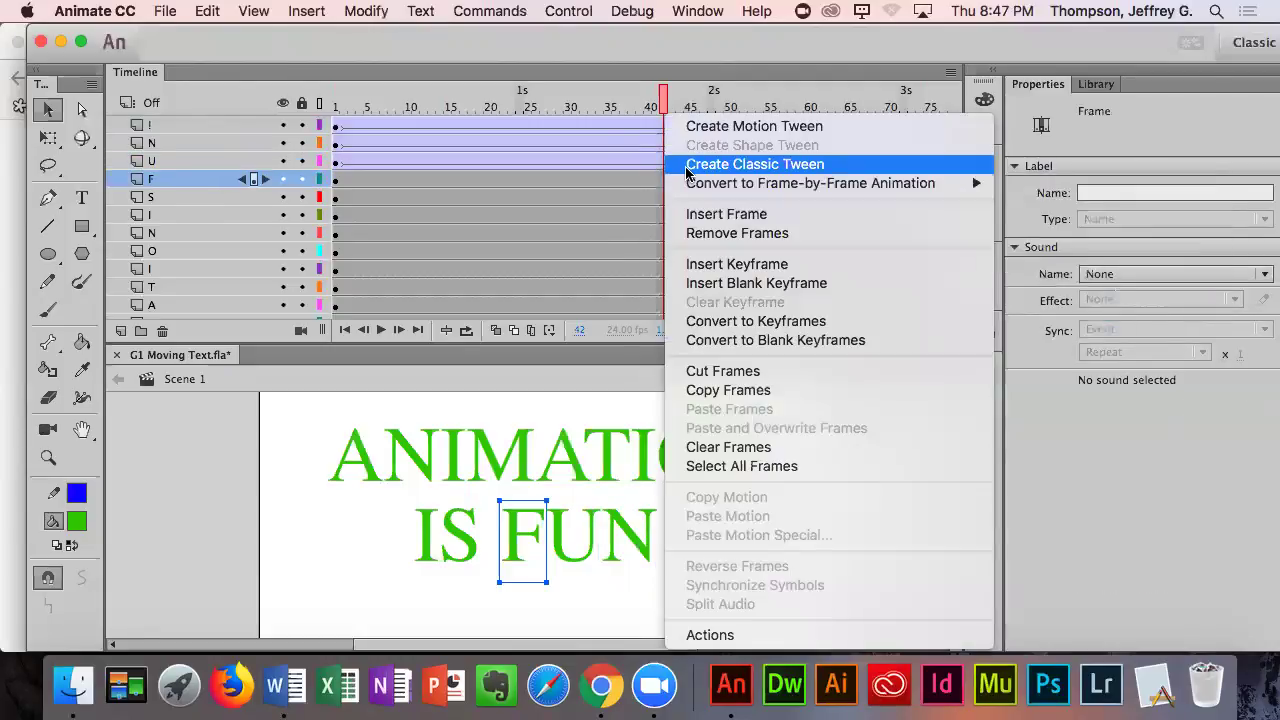
click(686, 167)
click(662, 196)
right_click(662, 196)
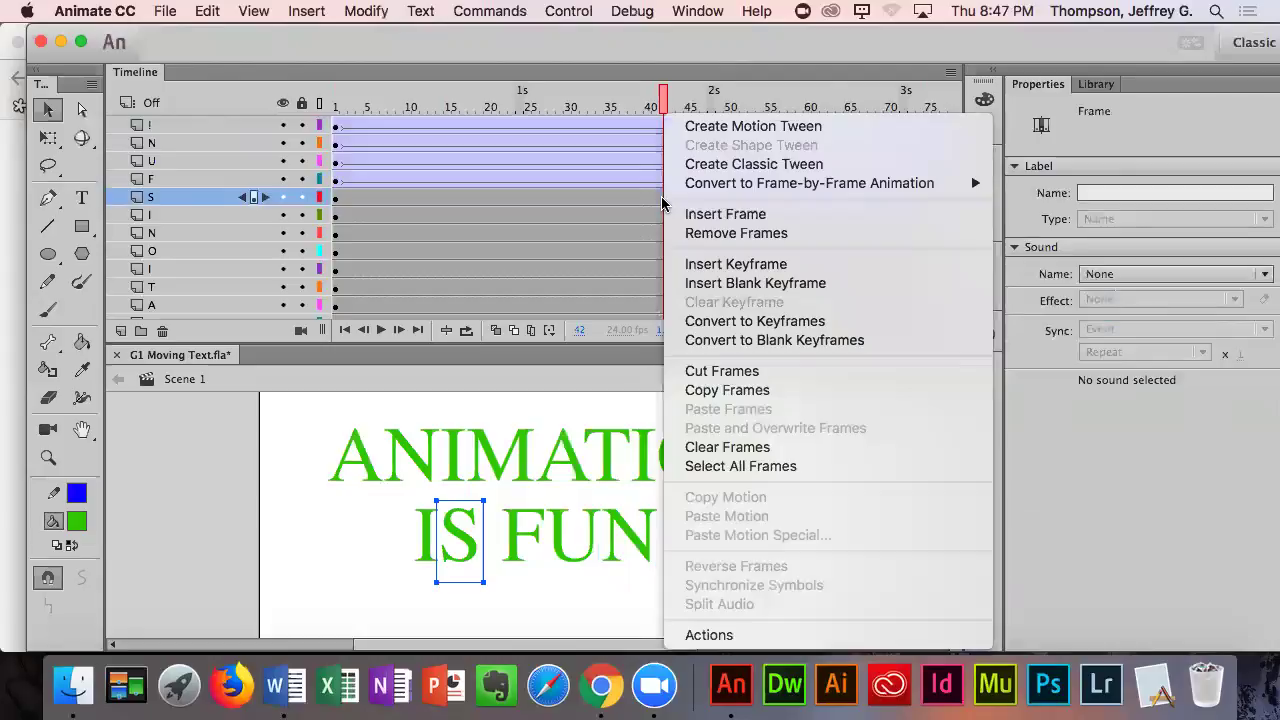
click(688, 164)
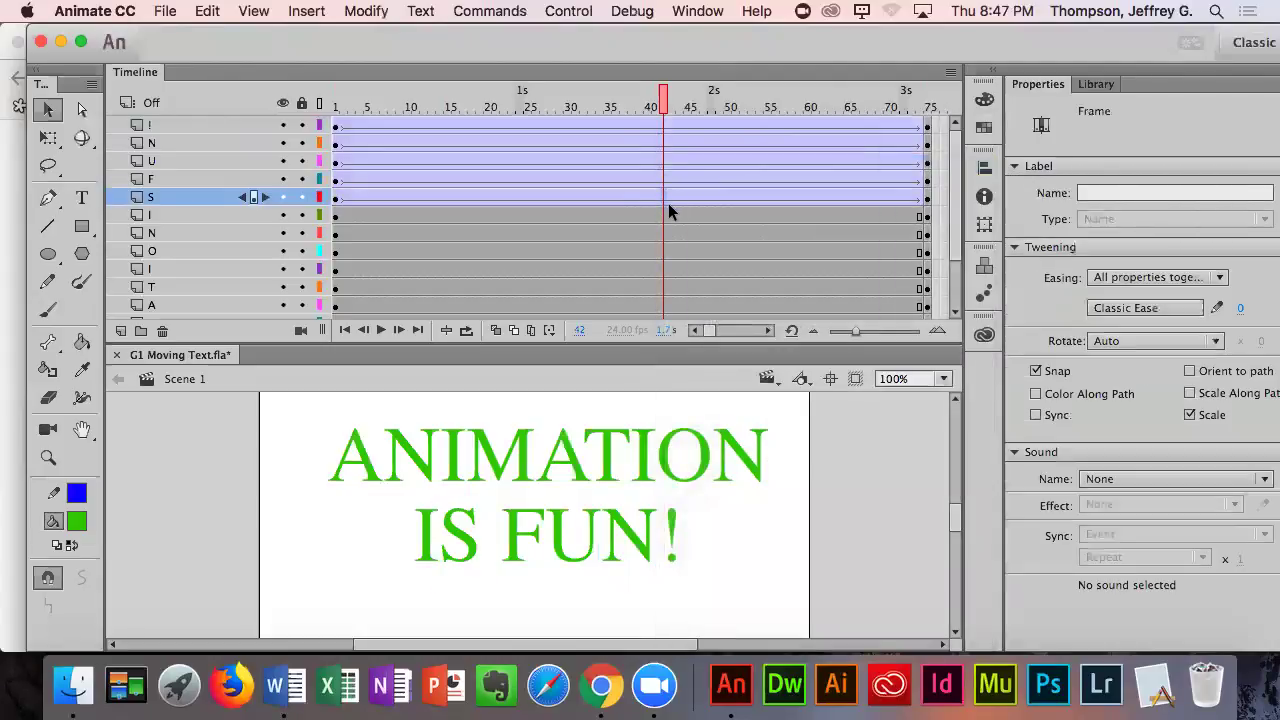
- Add classic tweens to the I, N, O, I and T letter layers
click(672, 213)
right_click(672, 213)
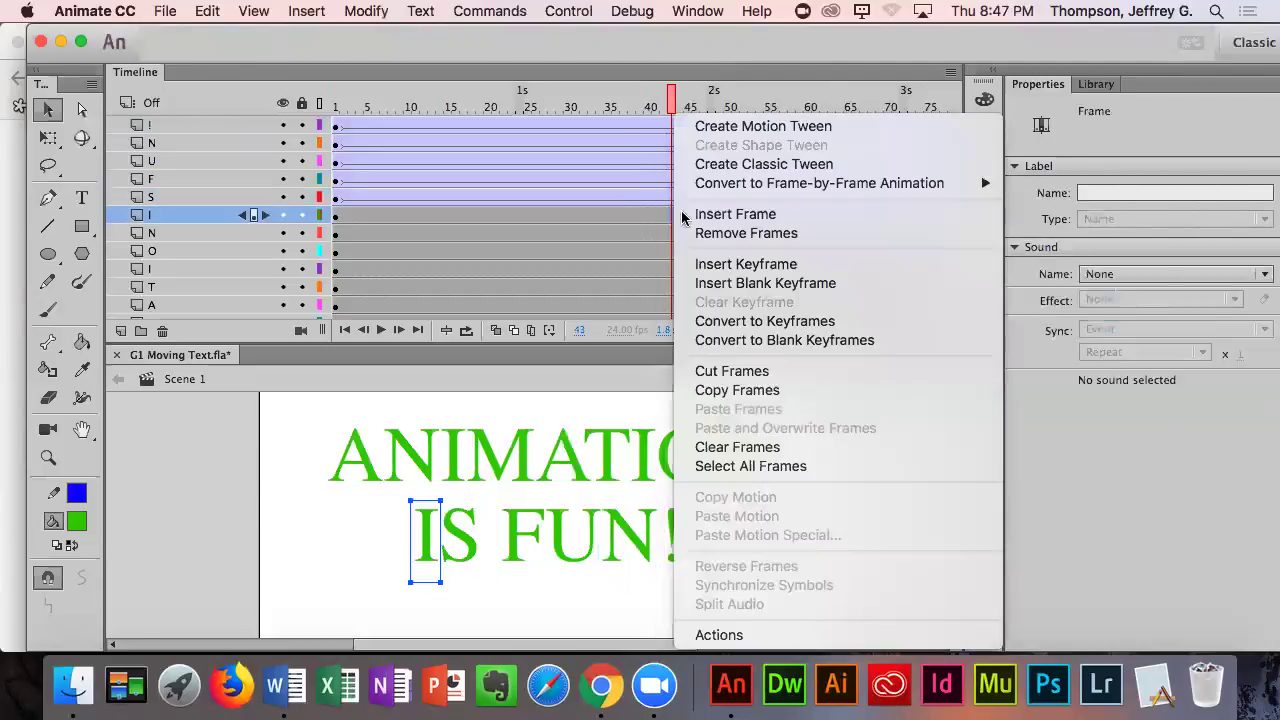
click(720, 165)
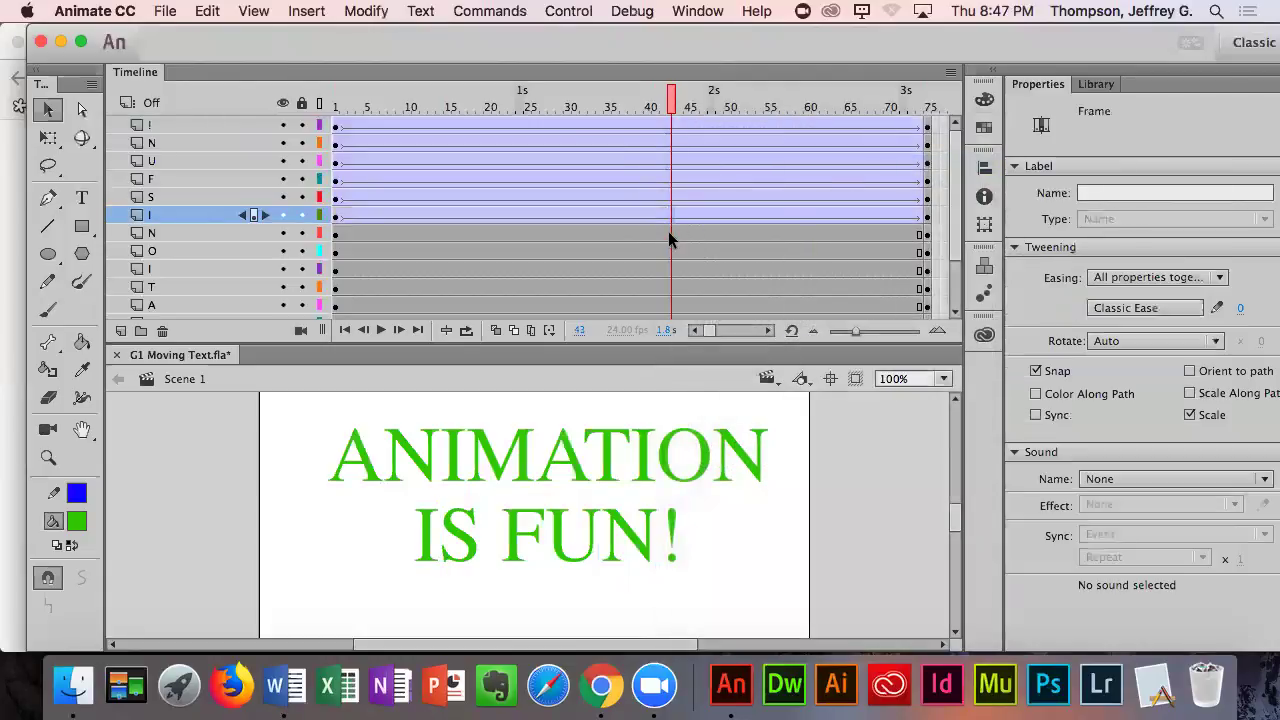
click(669, 234)
right_click(668, 231)
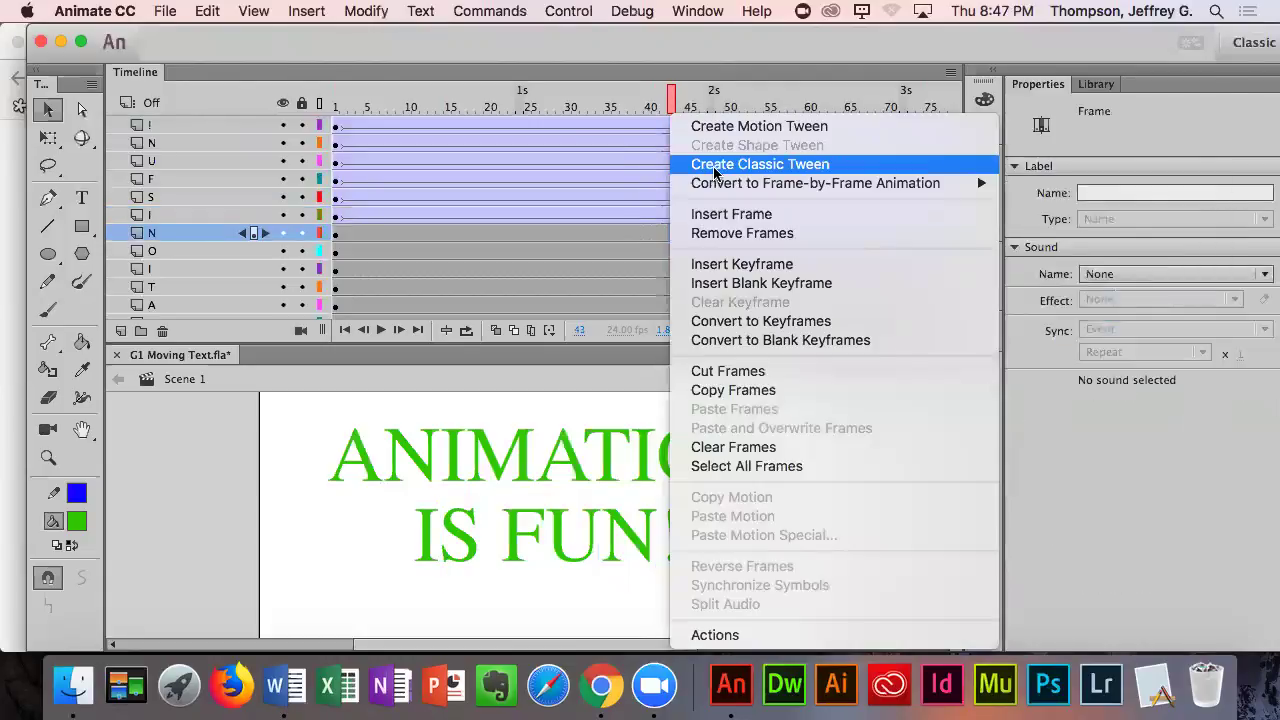
click(713, 165)
click(674, 250)
right_click(674, 250)
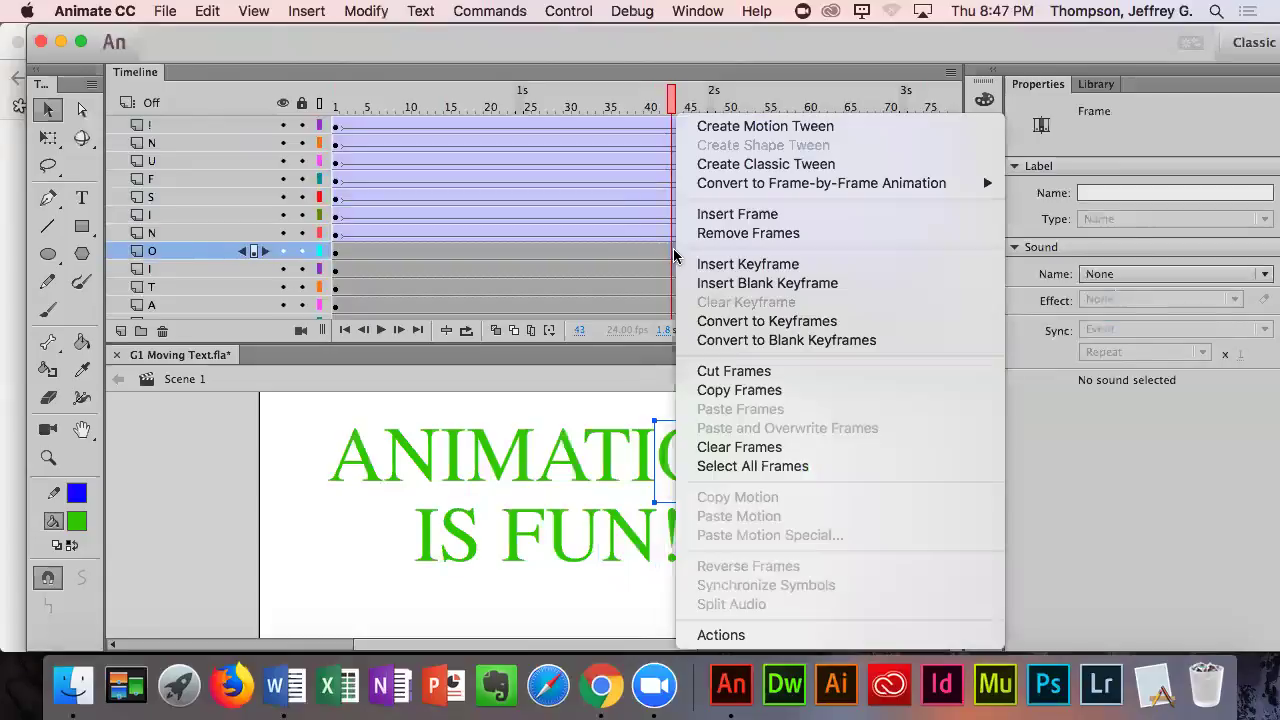
click(730, 164)
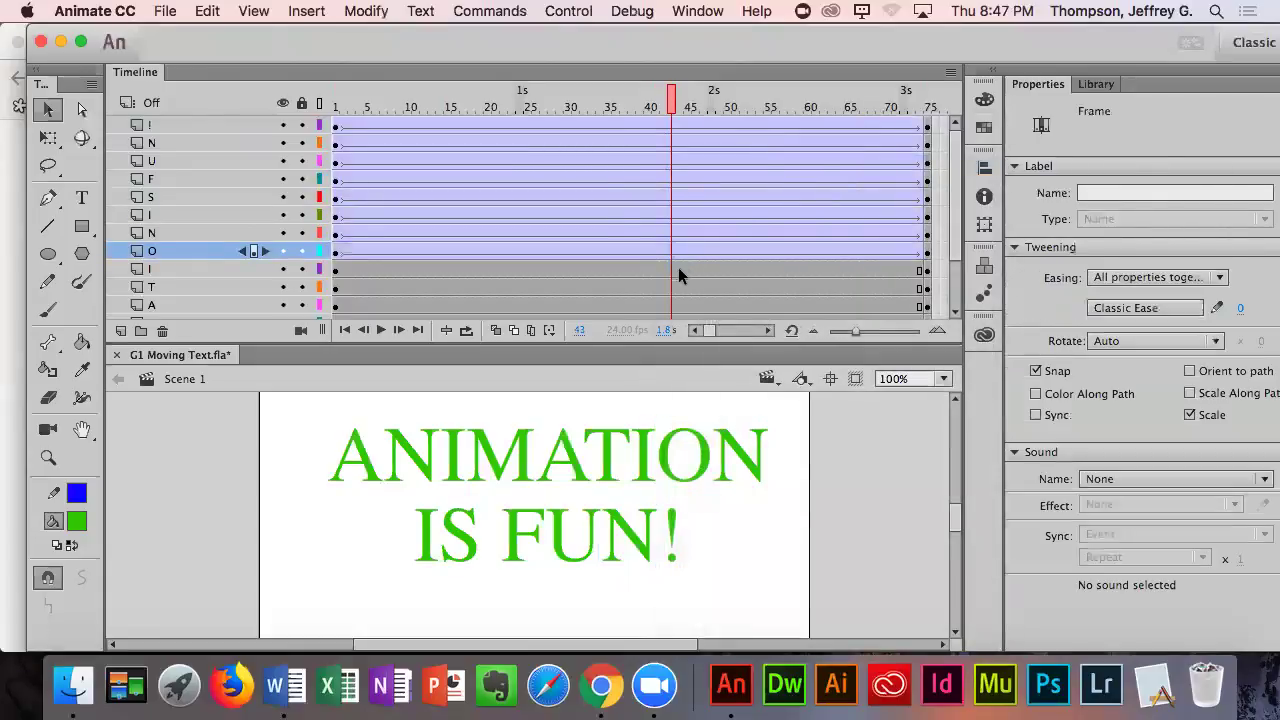
click(676, 269)
right_click(677, 272)
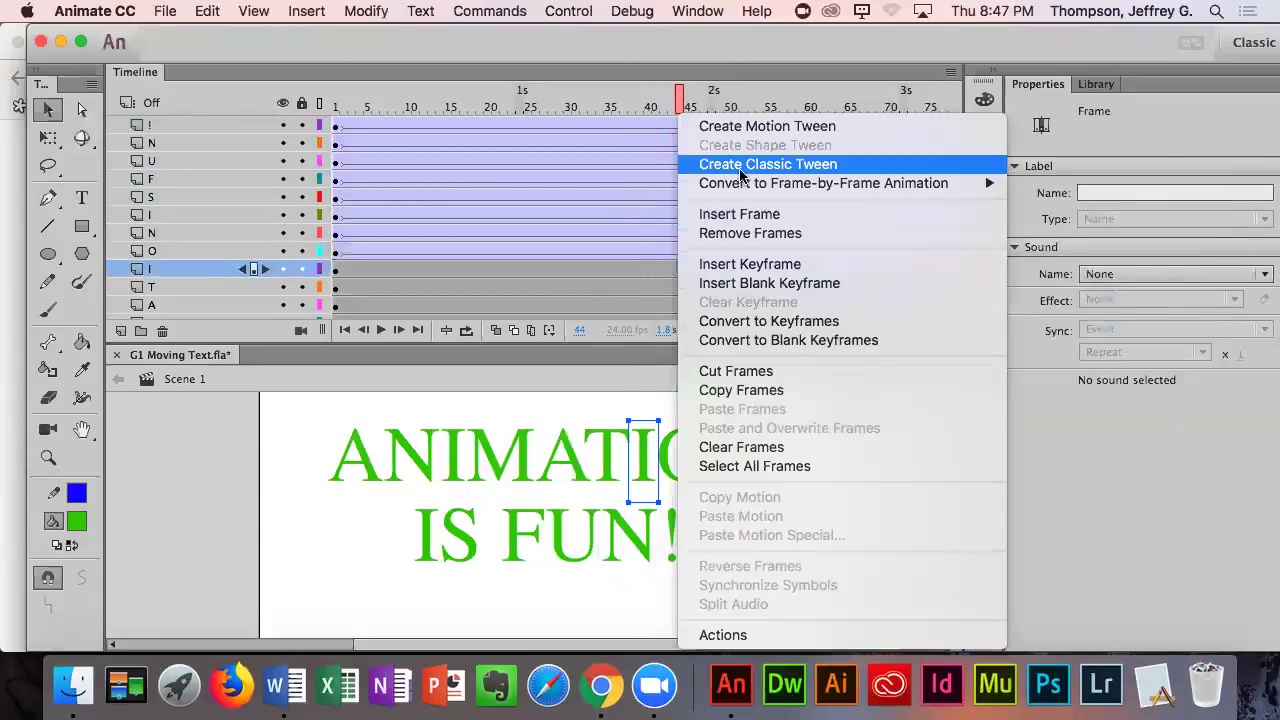
click(730, 164)
click(680, 287)
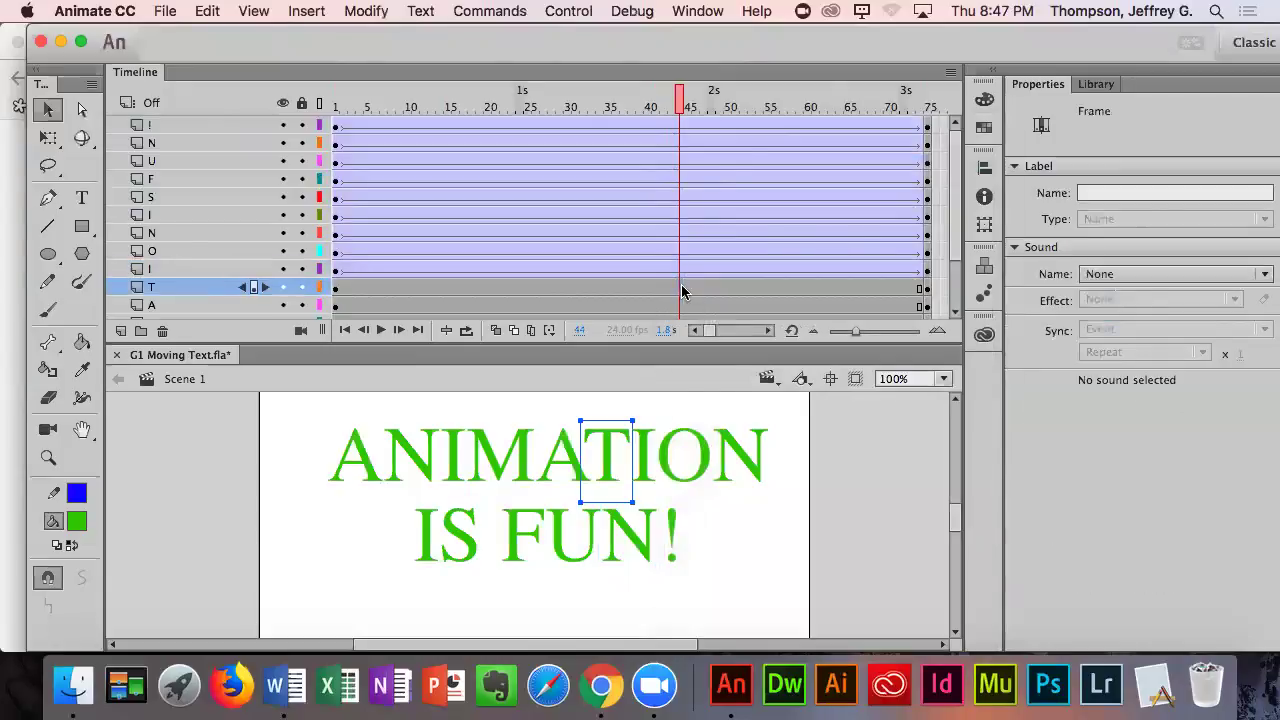
right_click(680, 287)
click(730, 164)
- Add classic tweens to the remaining A, M, I, N and bottom A layers
scroll(710, 240, down, 3)
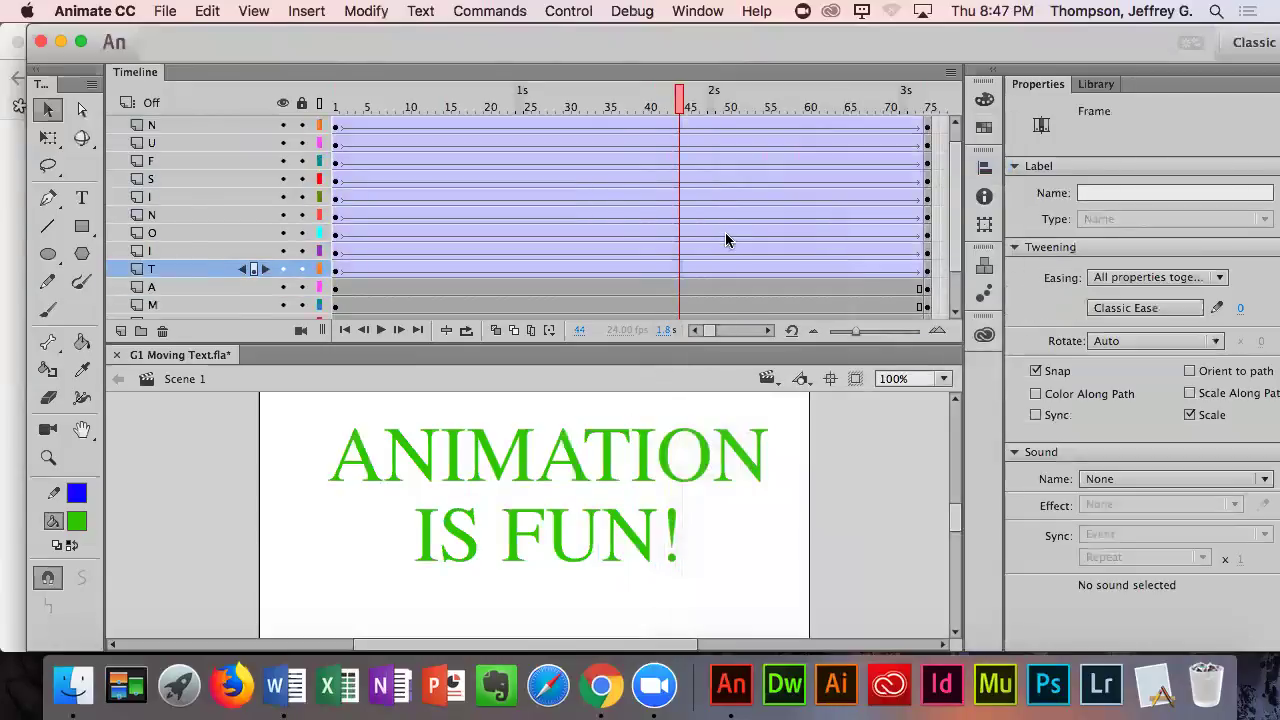
click(680, 254)
right_click(680, 254)
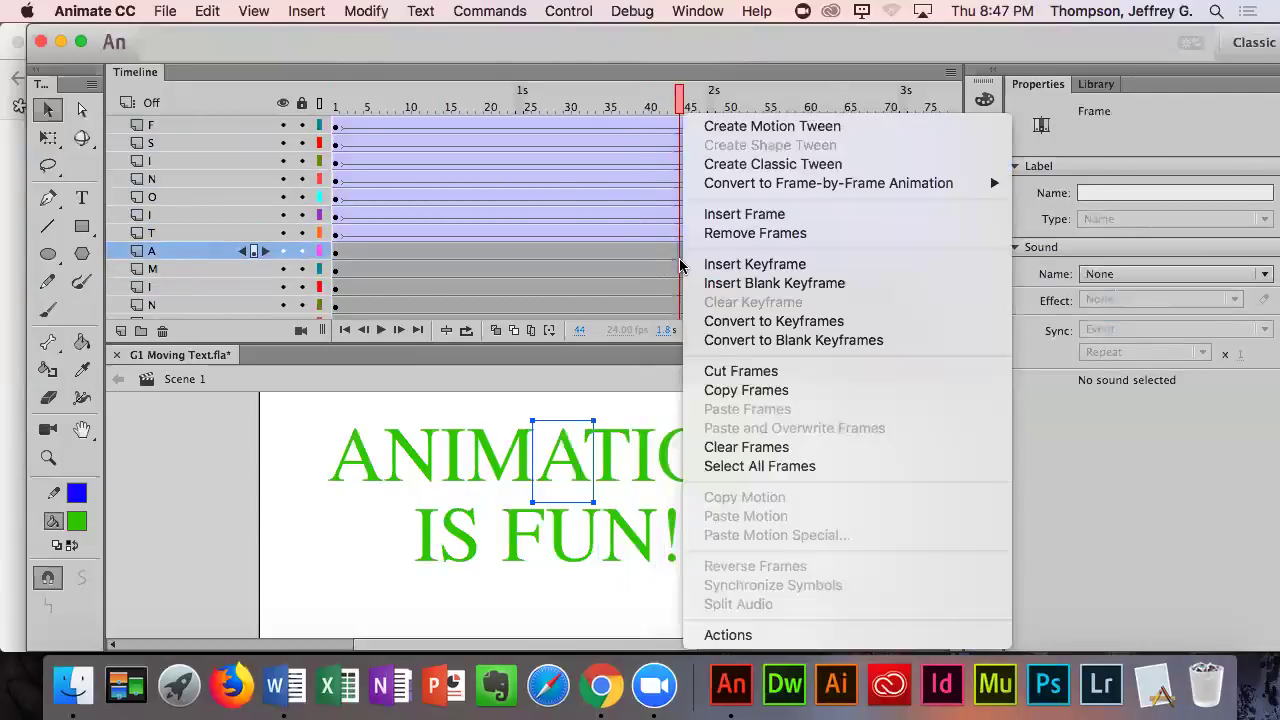
click(742, 166)
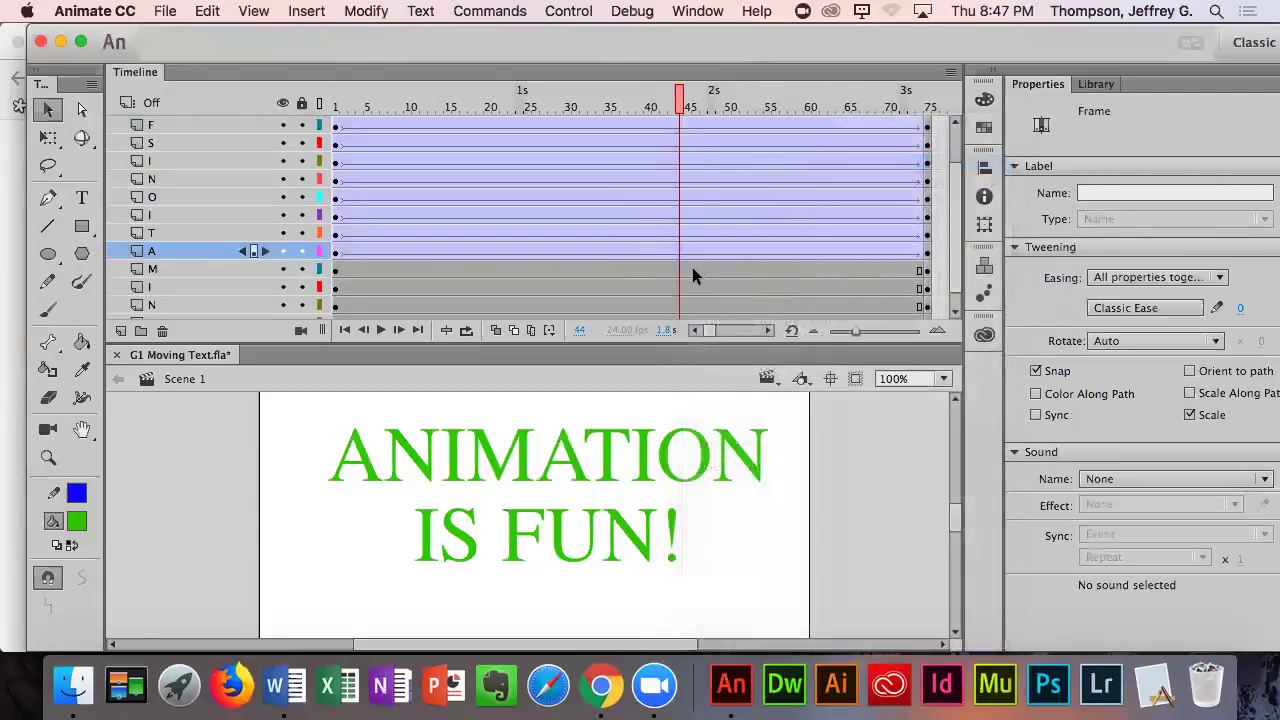
click(690, 268)
right_click(690, 268)
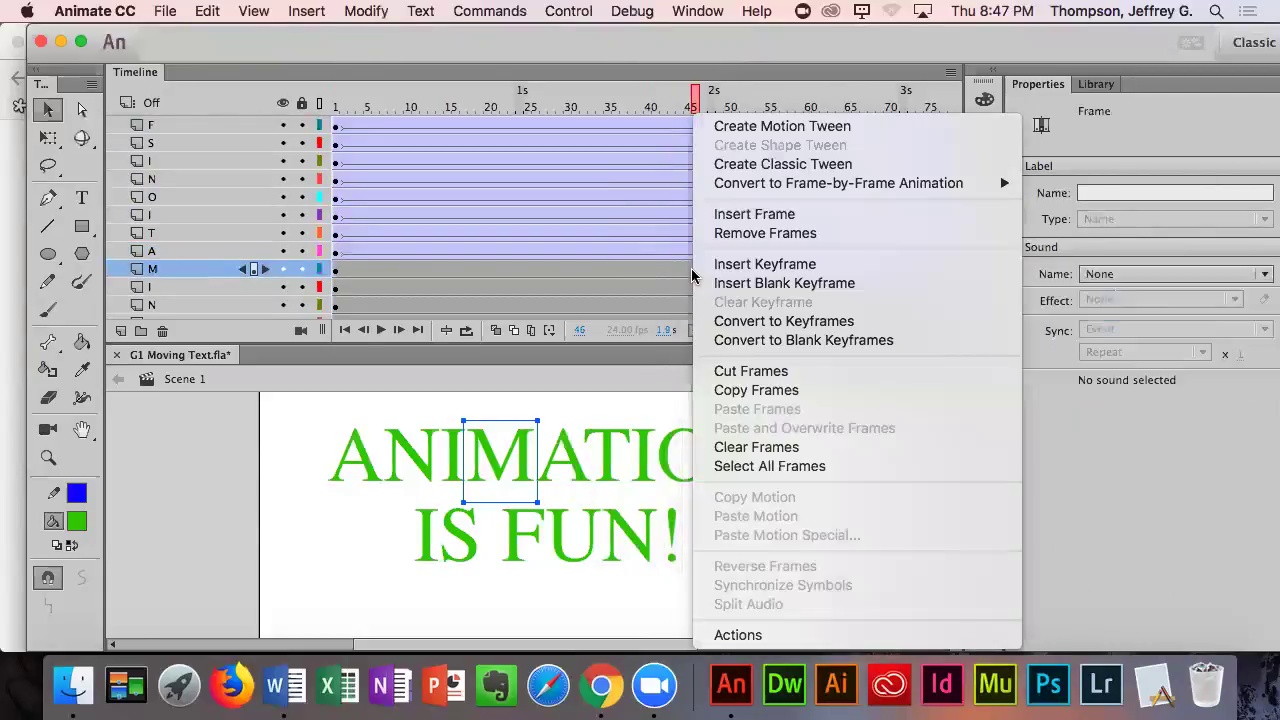
click(745, 164)
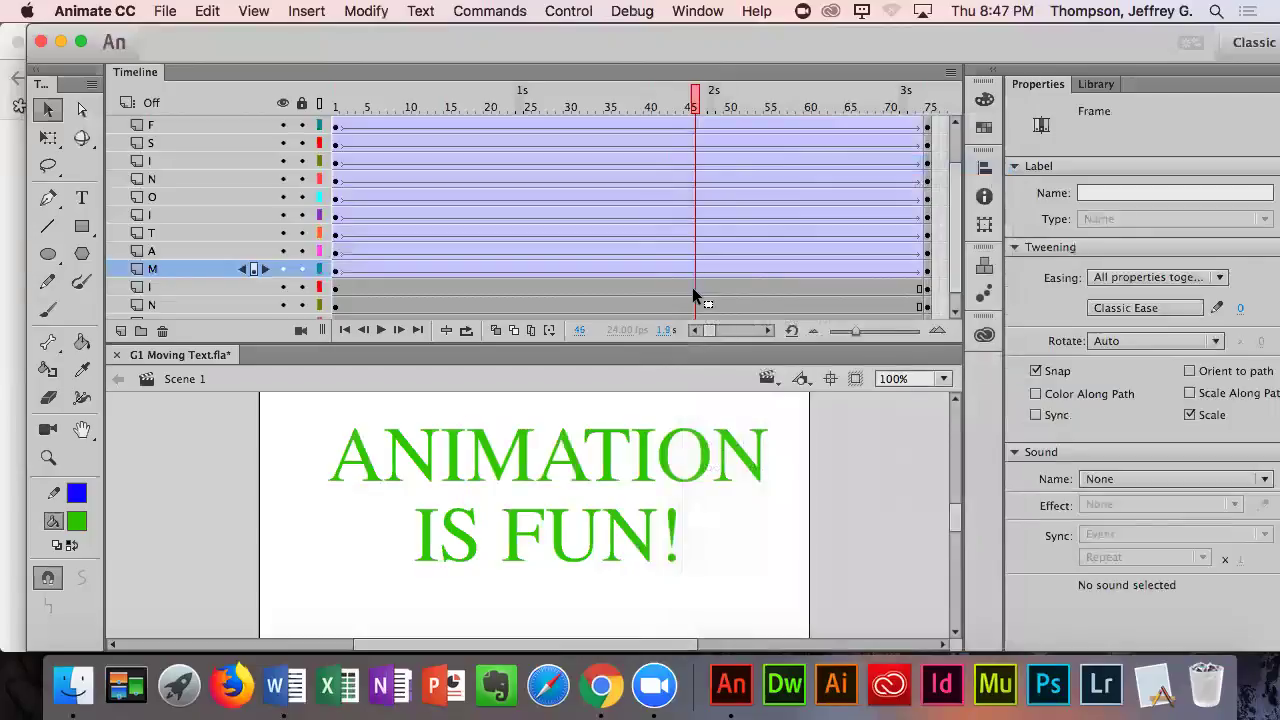
click(693, 289)
right_click(693, 289)
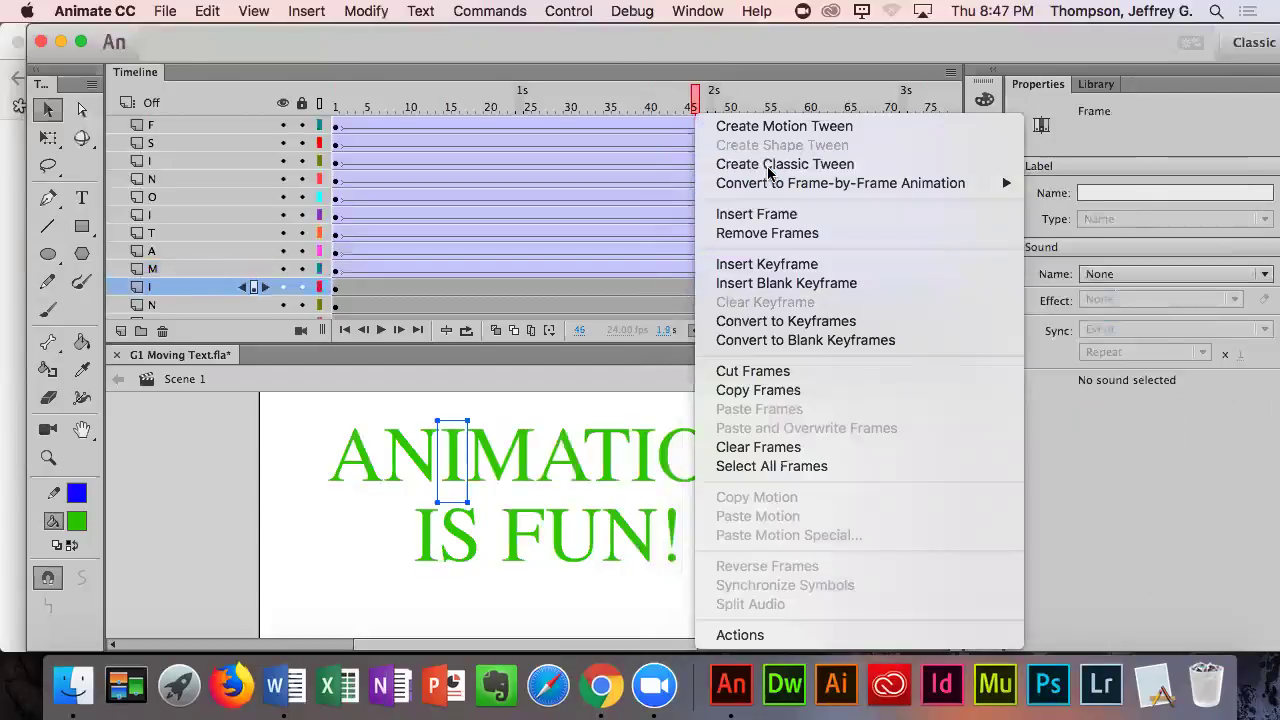
click(768, 166)
click(704, 300)
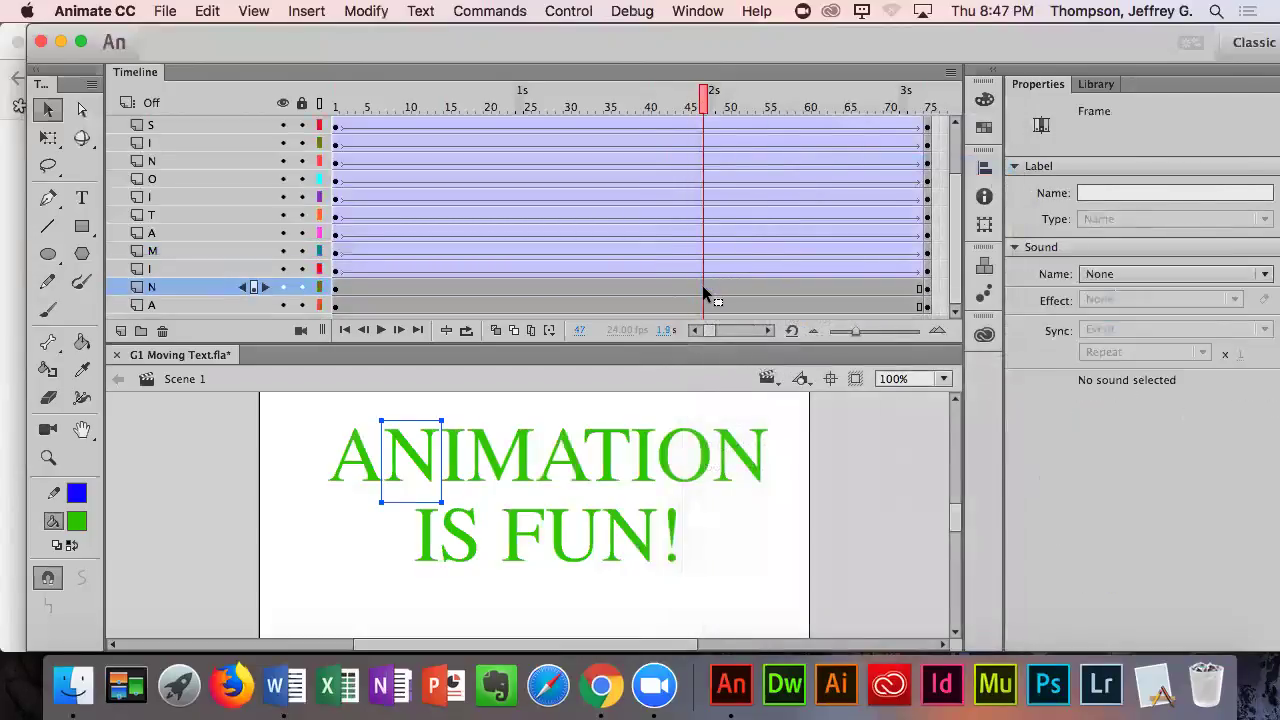
right_click(703, 293)
click(760, 160)
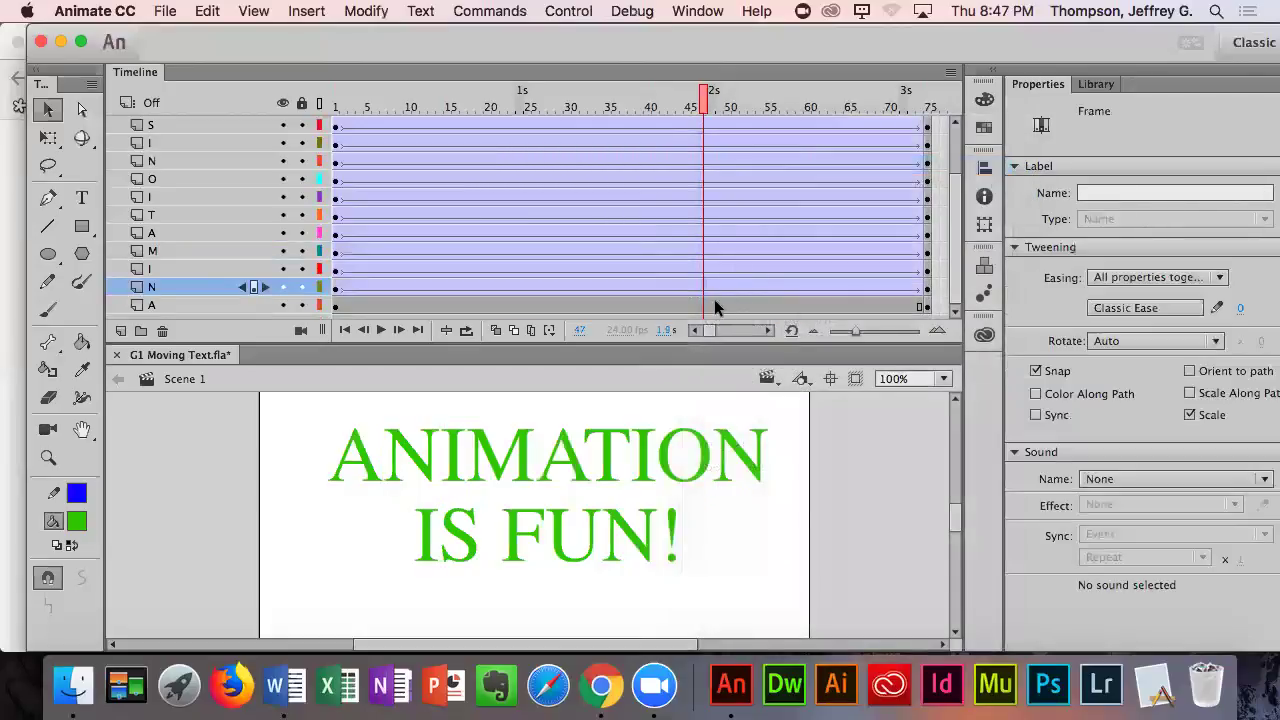
click(714, 302)
right_click(714, 304)
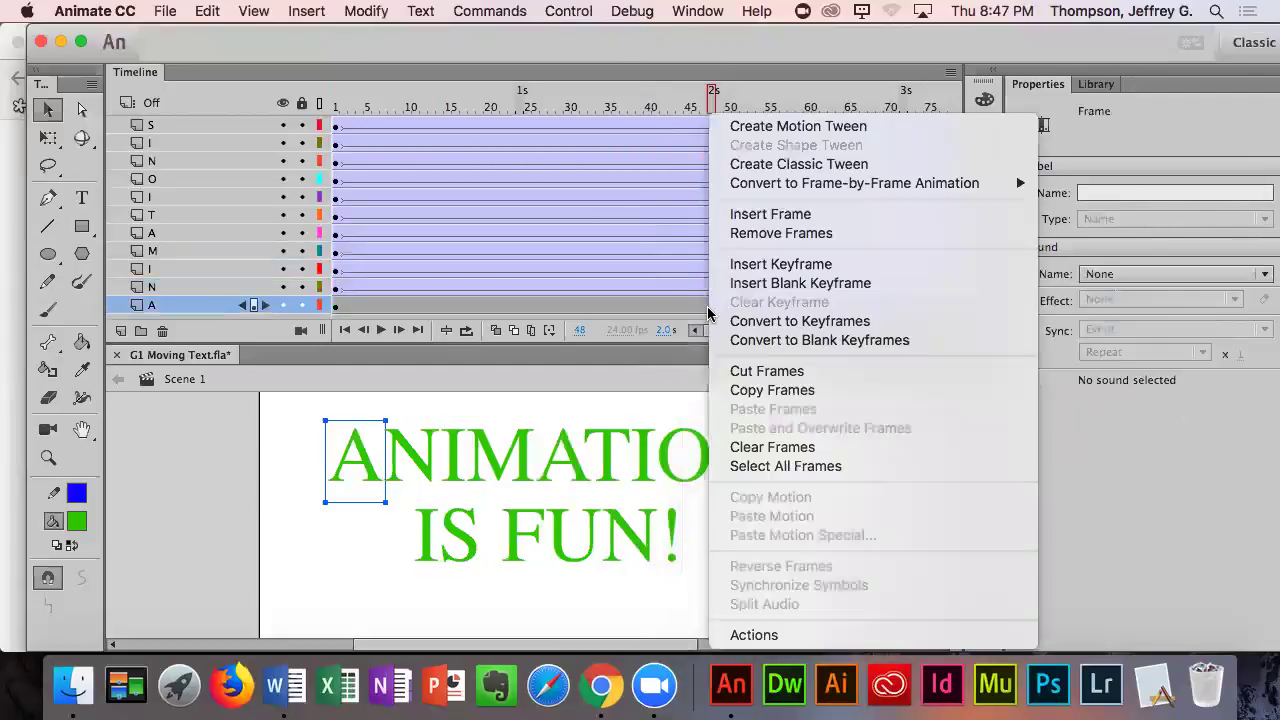
click(786, 165)
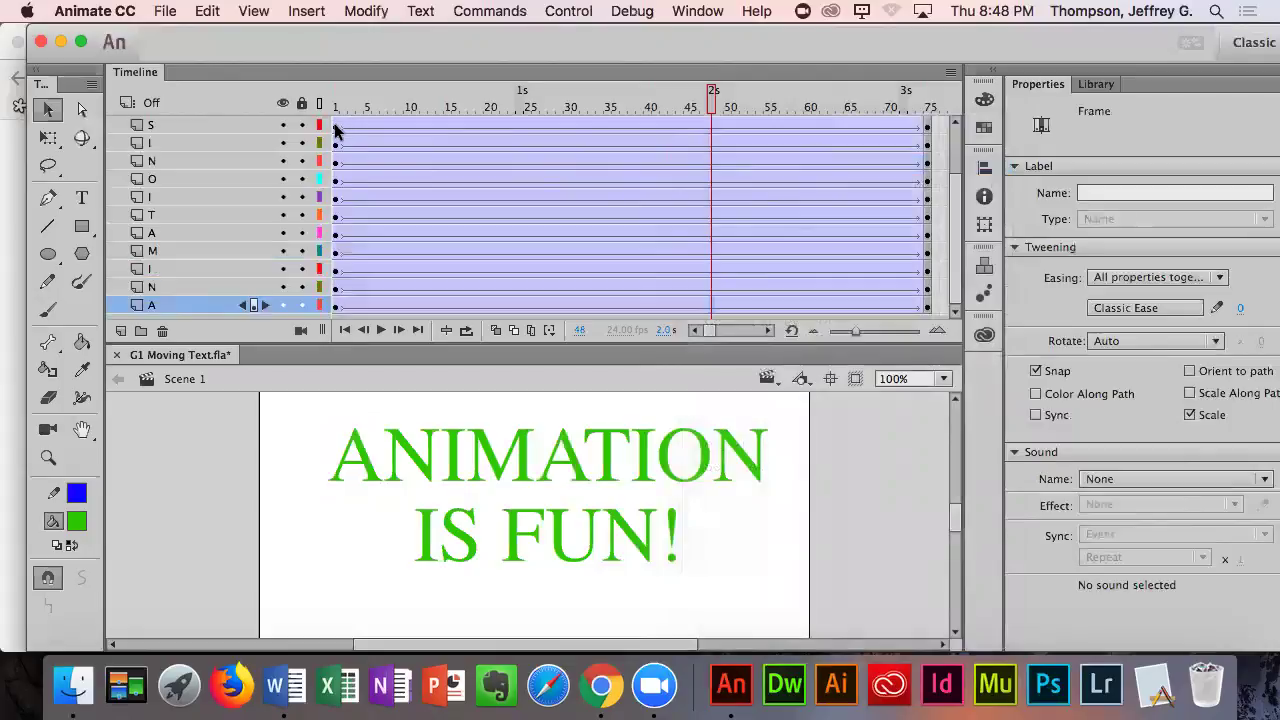
- Go to frame 1, clear the letter selection, and enlarge the stage area by shrinking the timeline
click(337, 126)
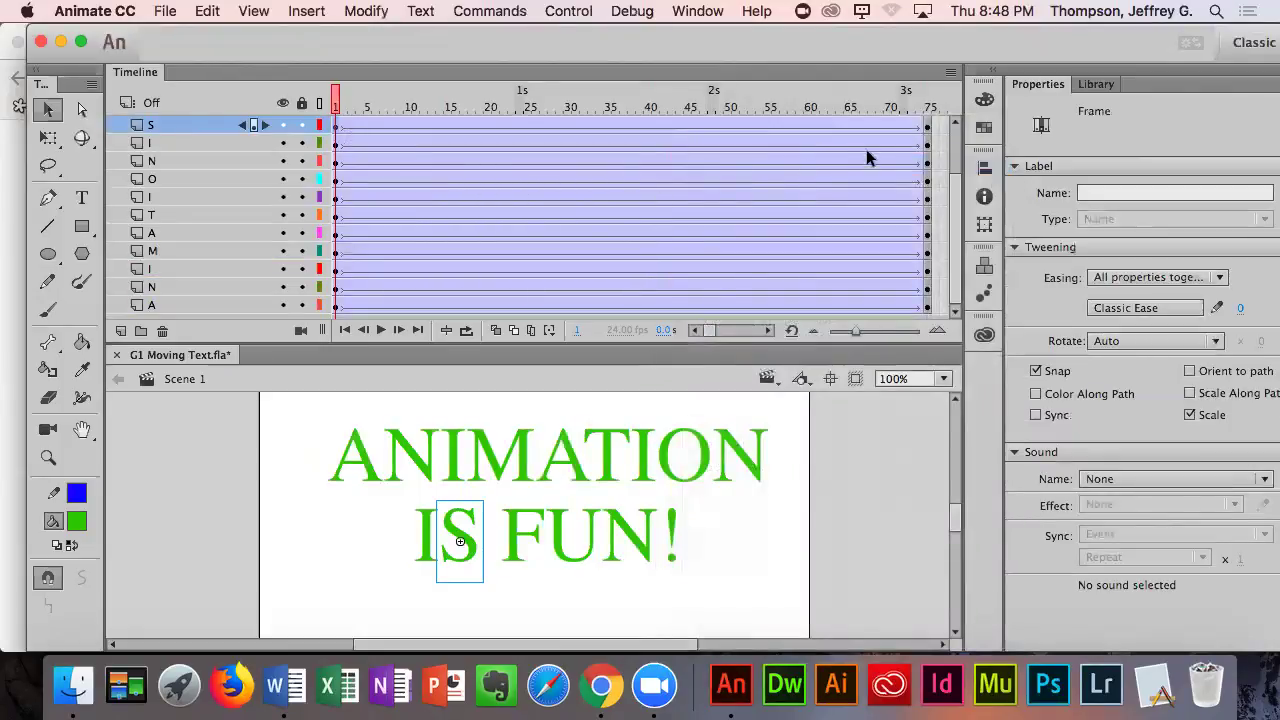
scroll(926, 138, up, 2)
scroll(926, 140, down, 2)
scroll(926, 146, up, 2)
scroll(634, 133, down, 2)
scroll(656, 222, up, 2)
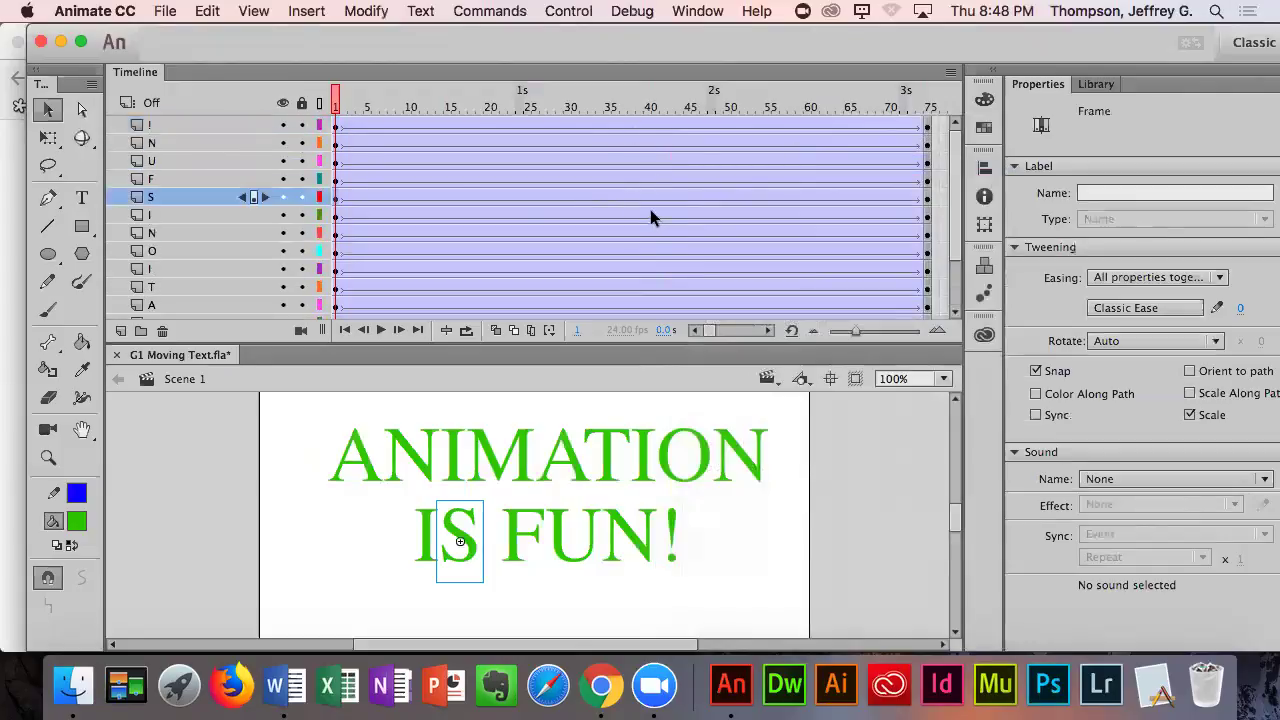
key(super+shift+a)
click(337, 126)
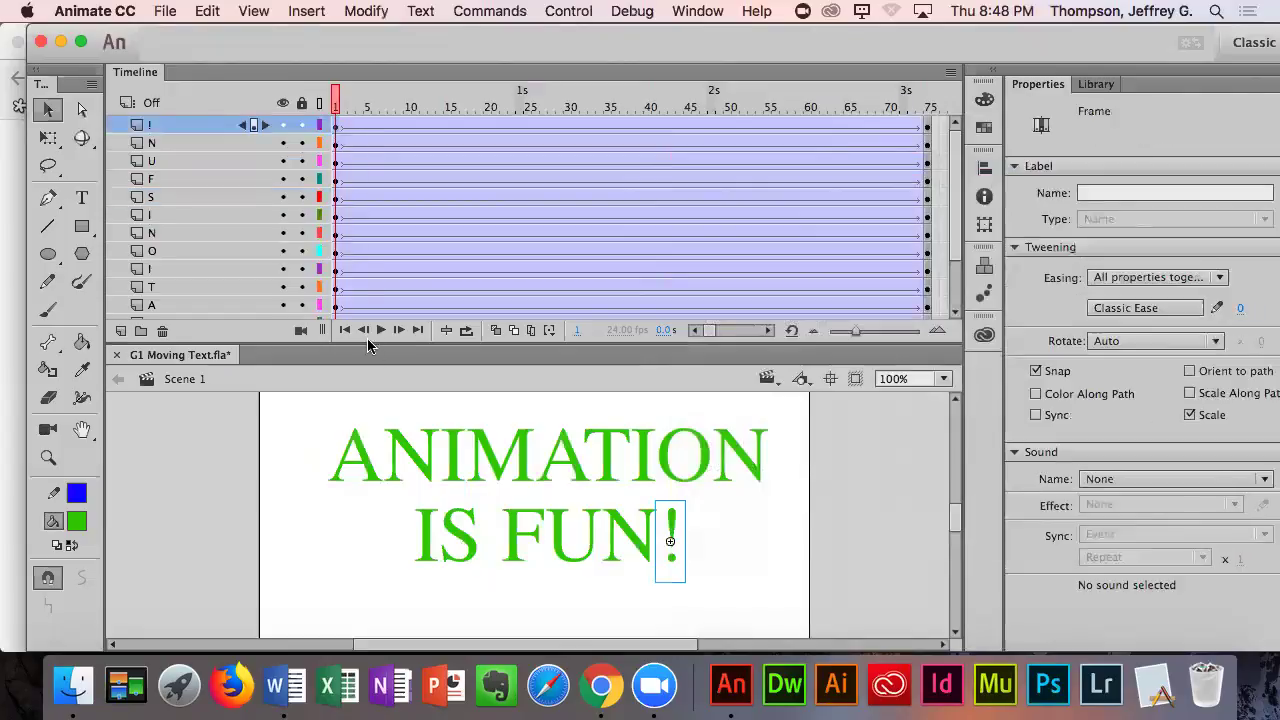
scroll(840, 508, down, 3)
scroll(893, 490, up, 3)
drag(807, 340, 792, 190)
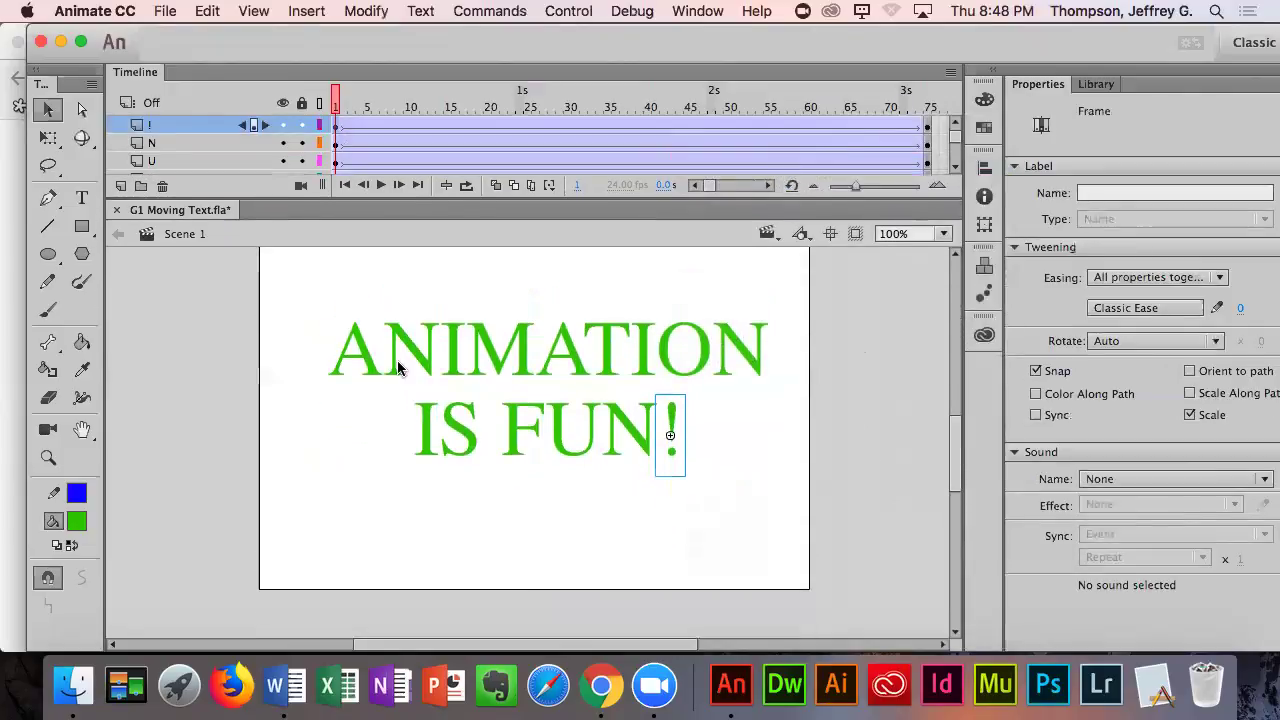
- Drag the first A, N, I, M and T of ANIMATION off the stage in different directions
click(208, 377)
drag(370, 372, 242, 372)
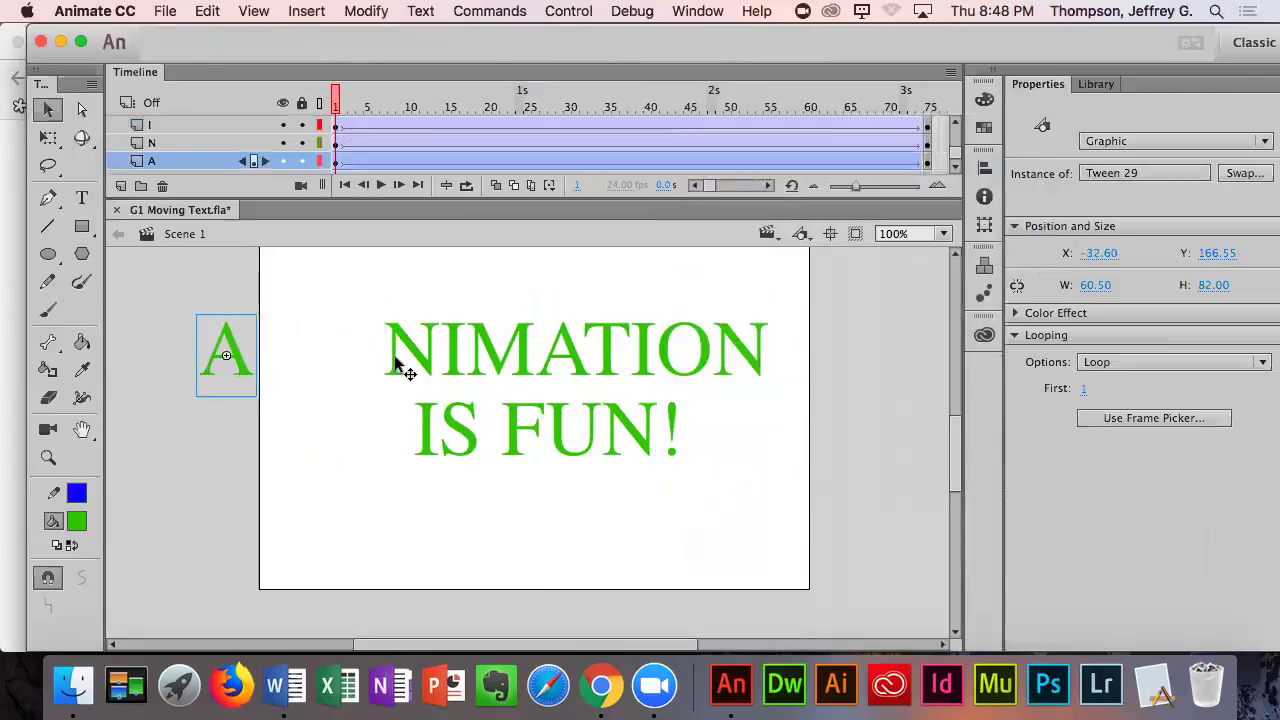
click(399, 355)
drag(425, 365, 426, 629)
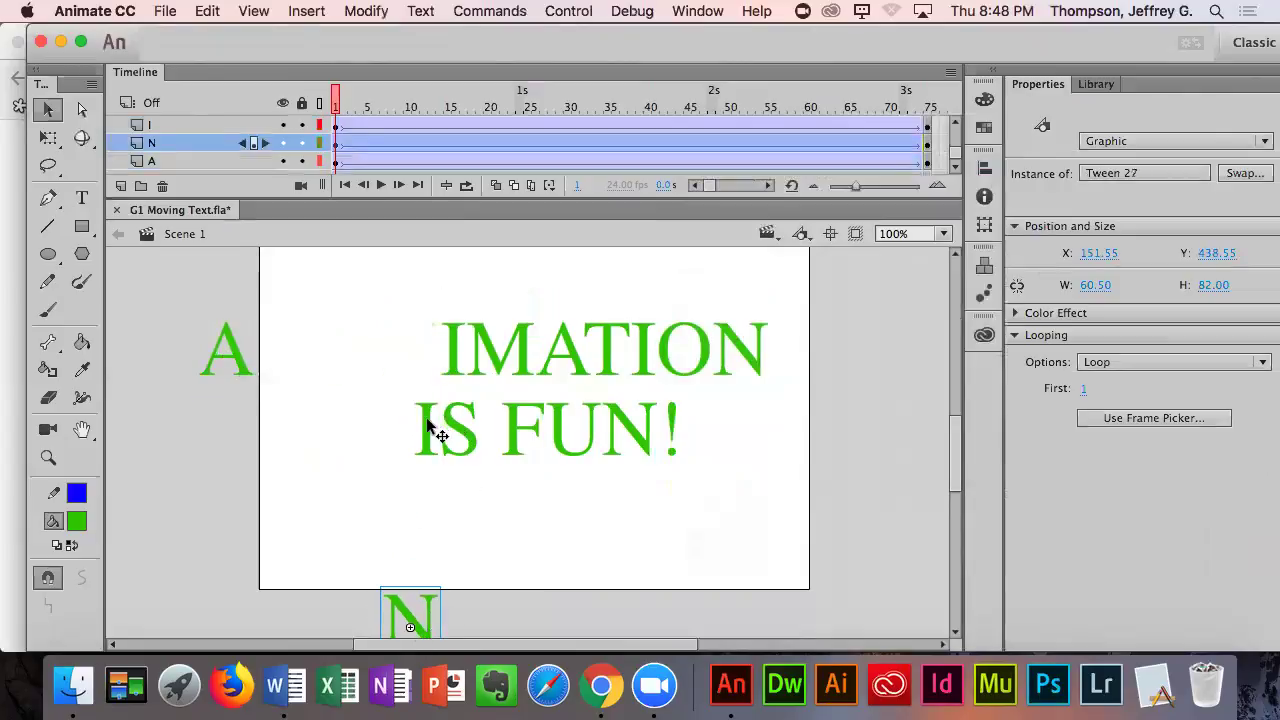
click(452, 360)
drag(452, 360, 849, 379)
drag(527, 368, 250, 580)
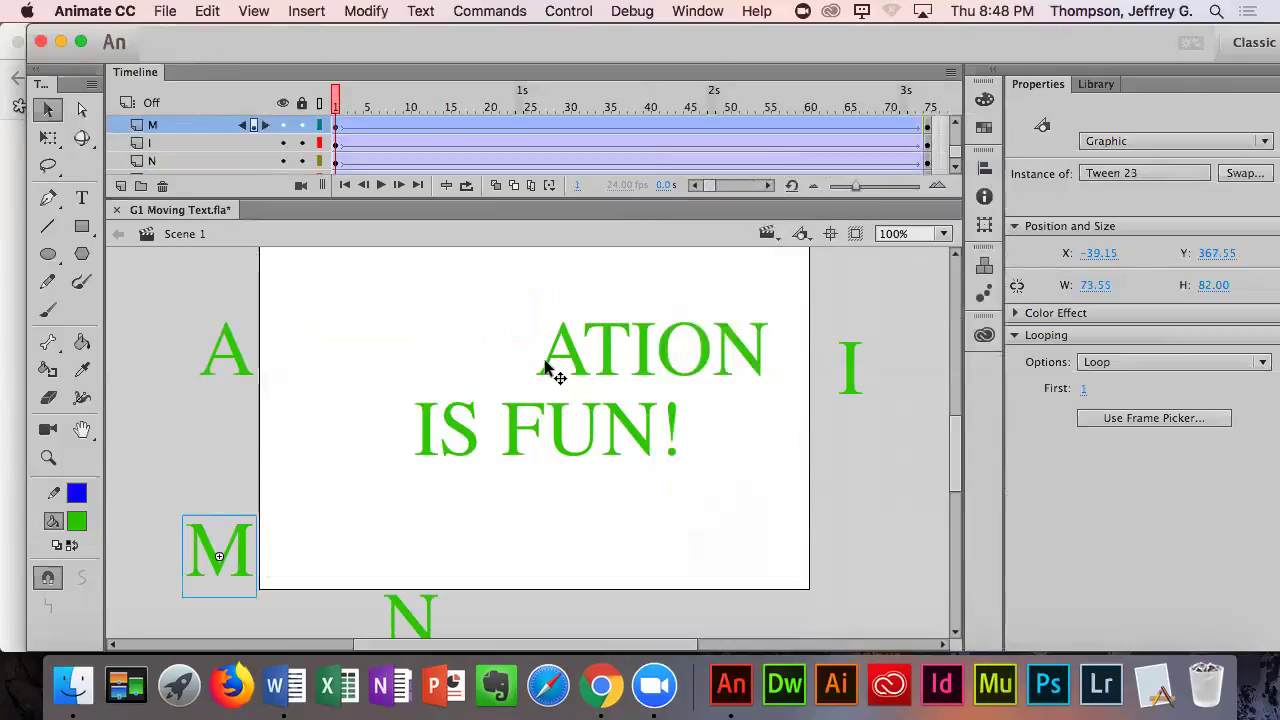
click(578, 366)
drag(612, 352, 850, 495)
- Drag the remaining I, N, O and A of ANIMATION off the stage
click(645, 368)
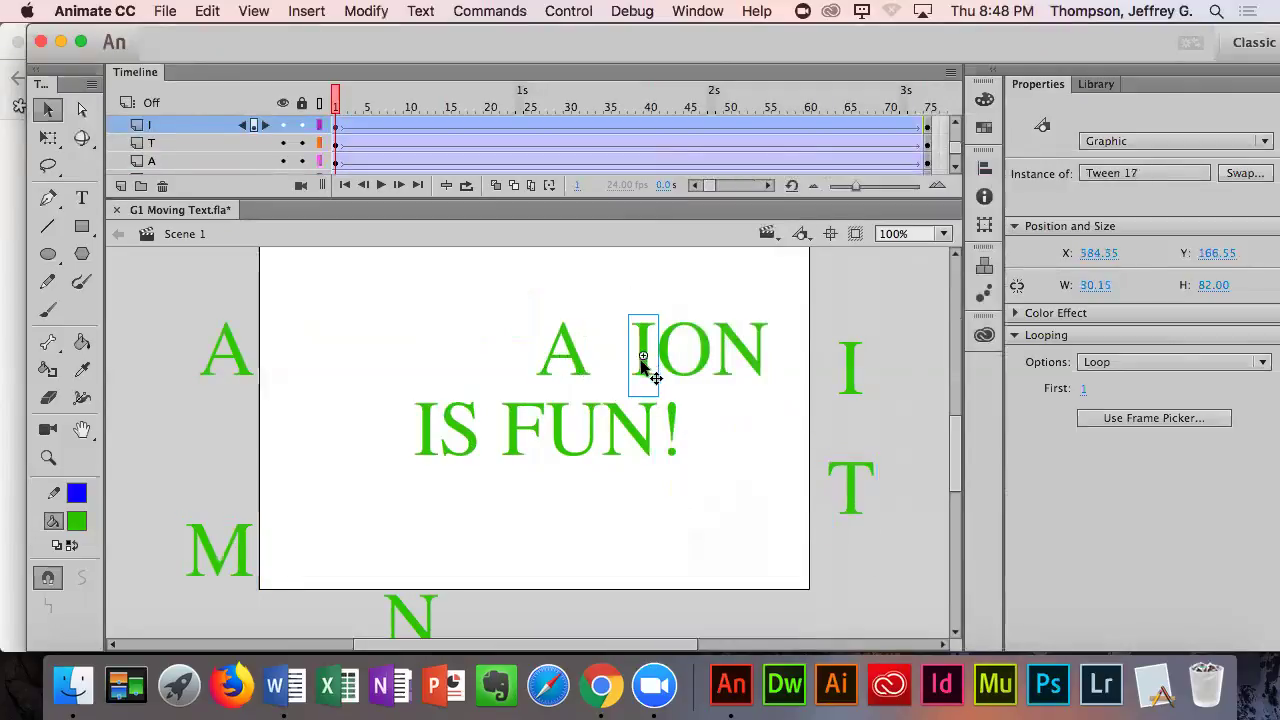
drag(650, 362, 870, 450)
click(731, 368)
drag(724, 372, 861, 581)
click(679, 380)
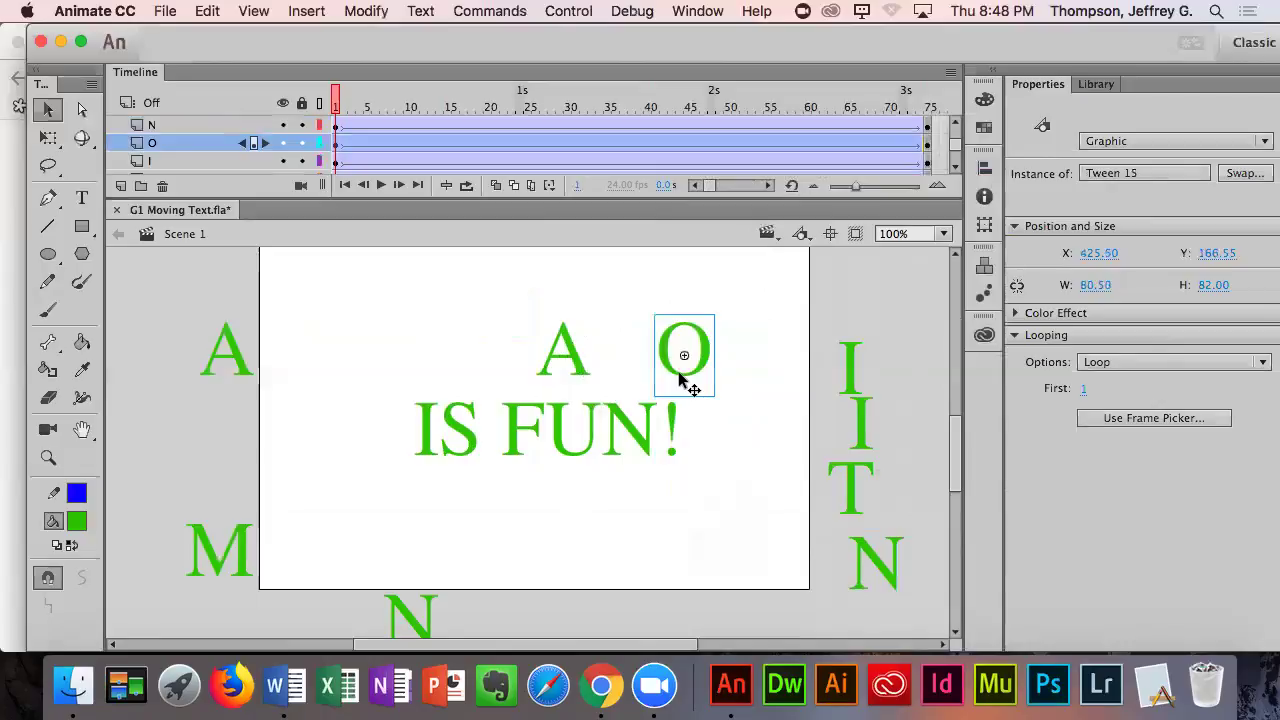
drag(681, 379, 620, 650)
click(548, 368)
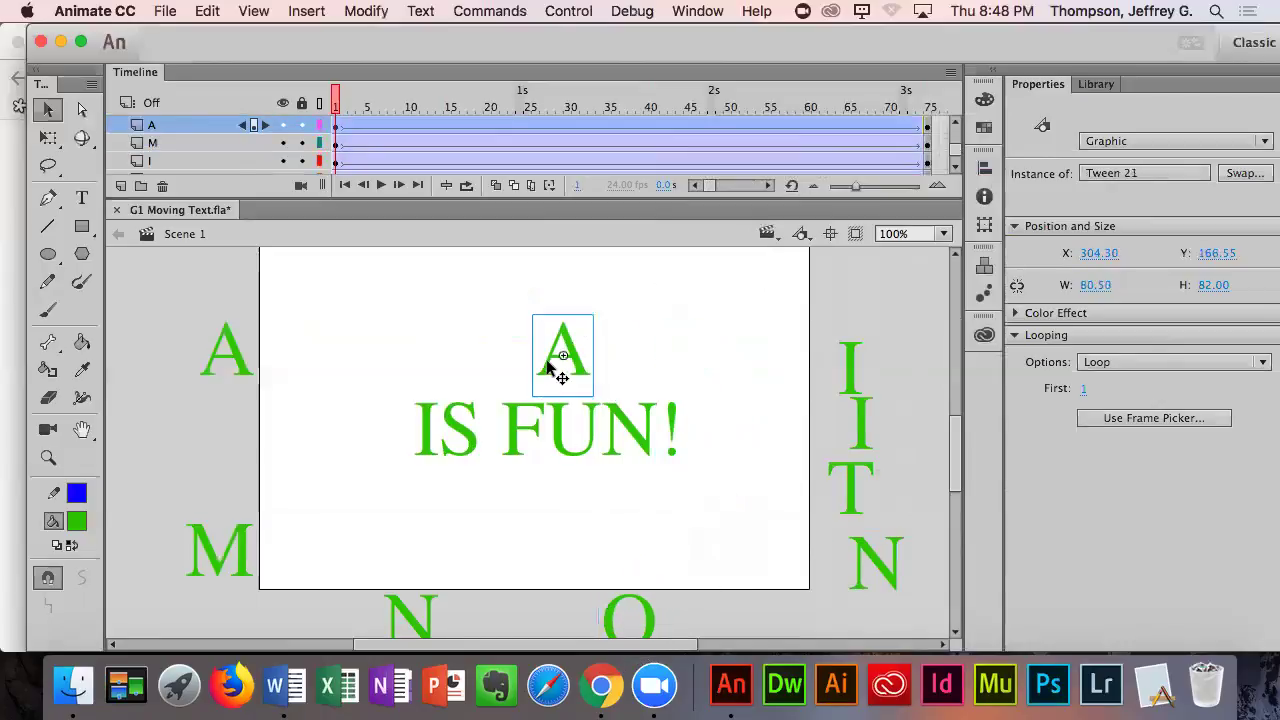
drag(548, 368, 168, 450)
- Marquee-select the IS FUN! letters and drag them below the stage
click(357, 375)
drag(358, 375, 724, 480)
scroll(688, 475, down, 2)
drag(641, 386, 659, 558)
click(760, 567)
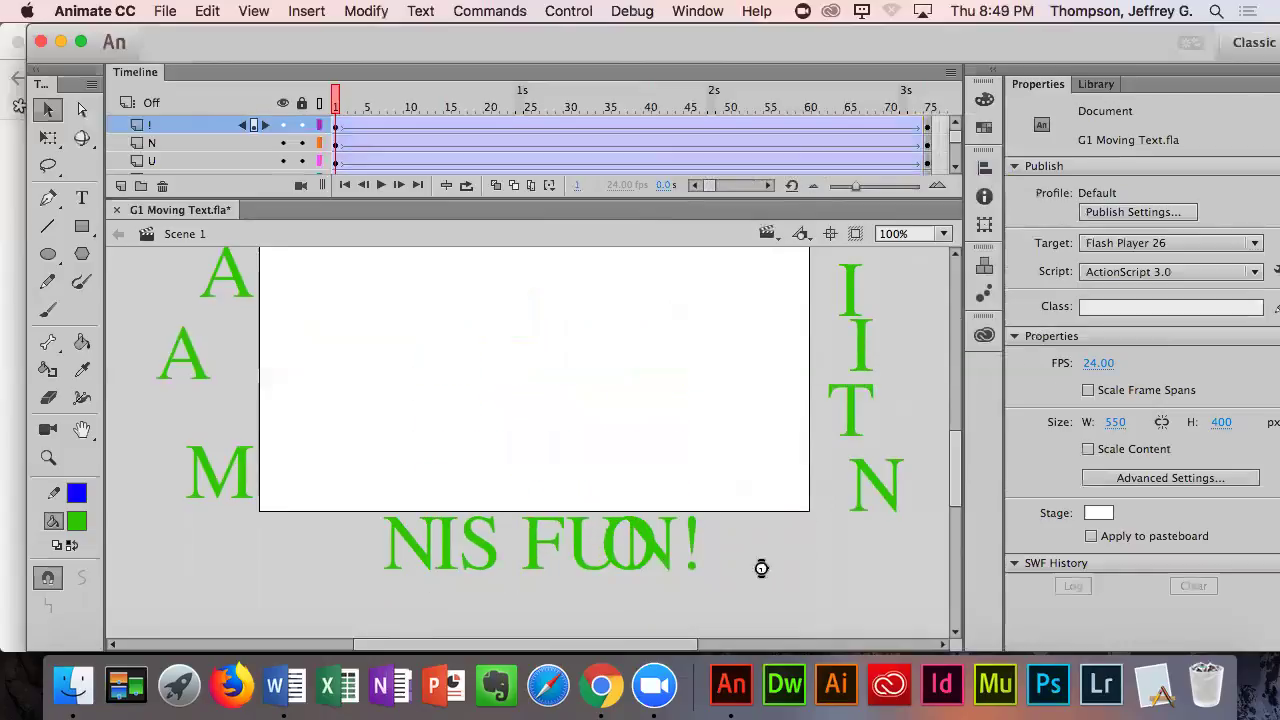
- Test-play the movie to watch the letters spell ANIMATION IS FUN!, then close it
key(super+Return)
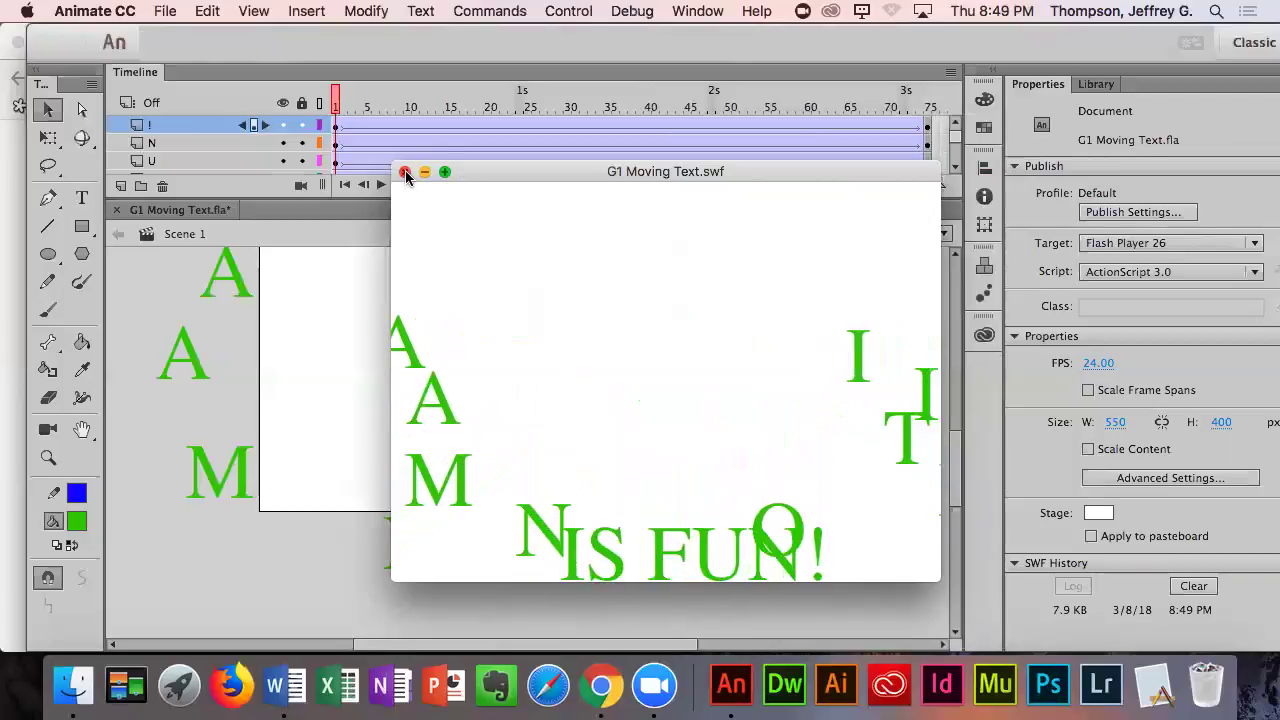
click(405, 173)
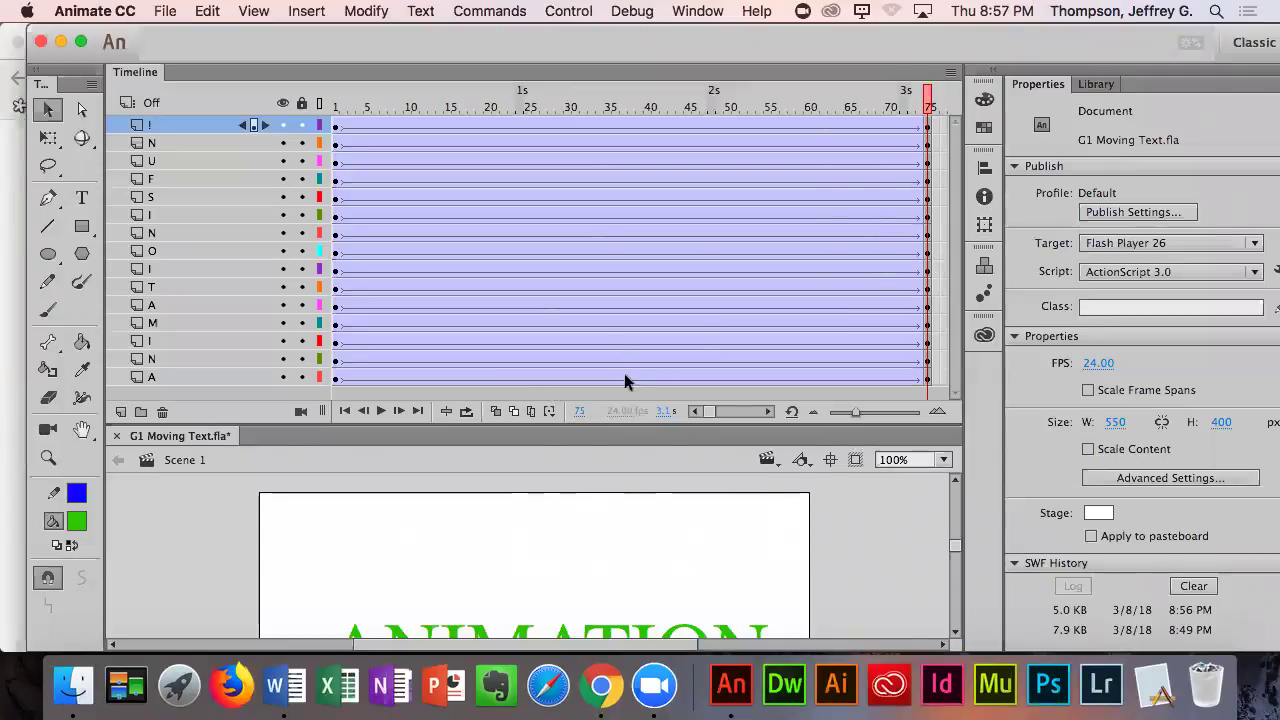
- Preview the animation from frame 49 to 75, then add a keyframe at frame 145 on layer !
drag(664, 411, 681, 416)
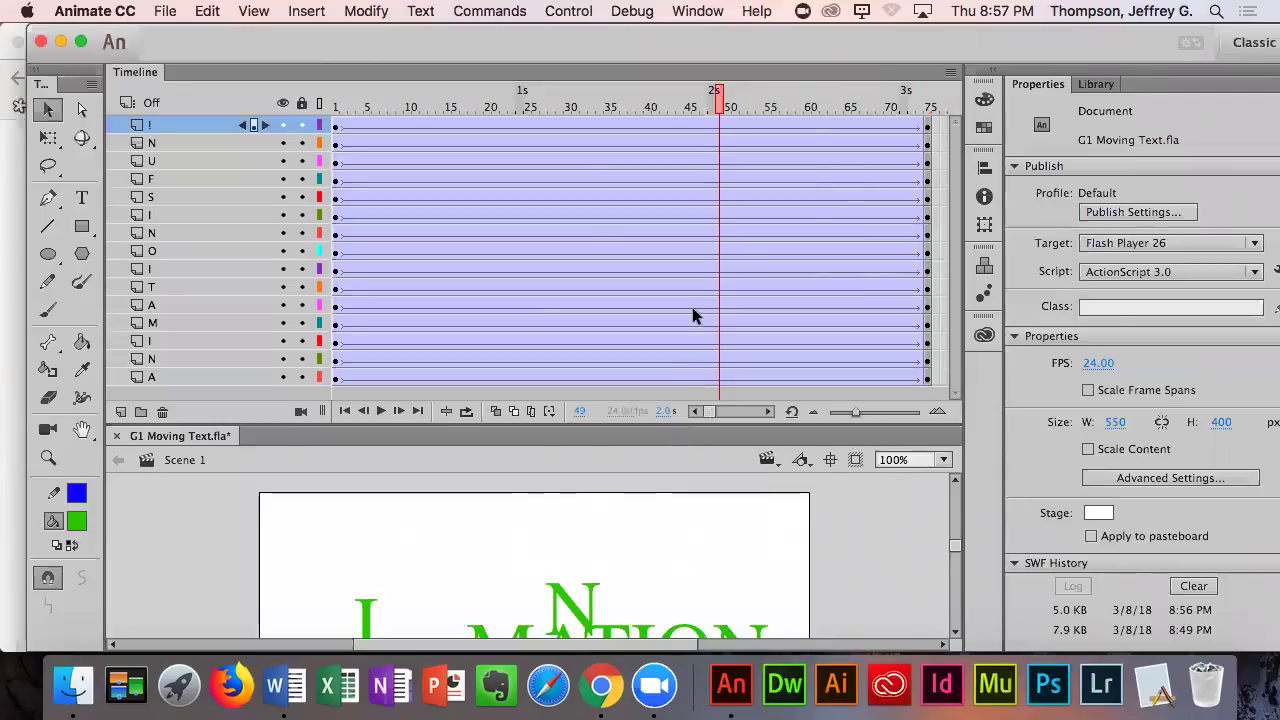
key(Return)
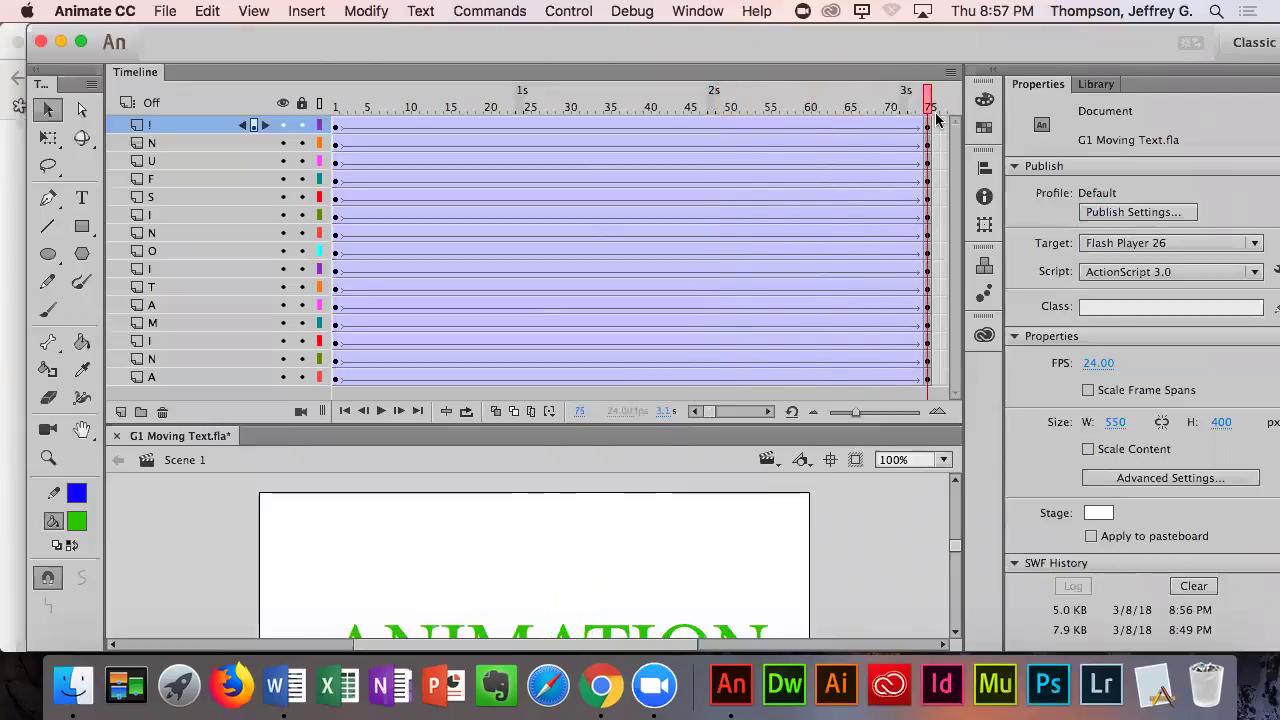
scroll(900, 124, right, 5)
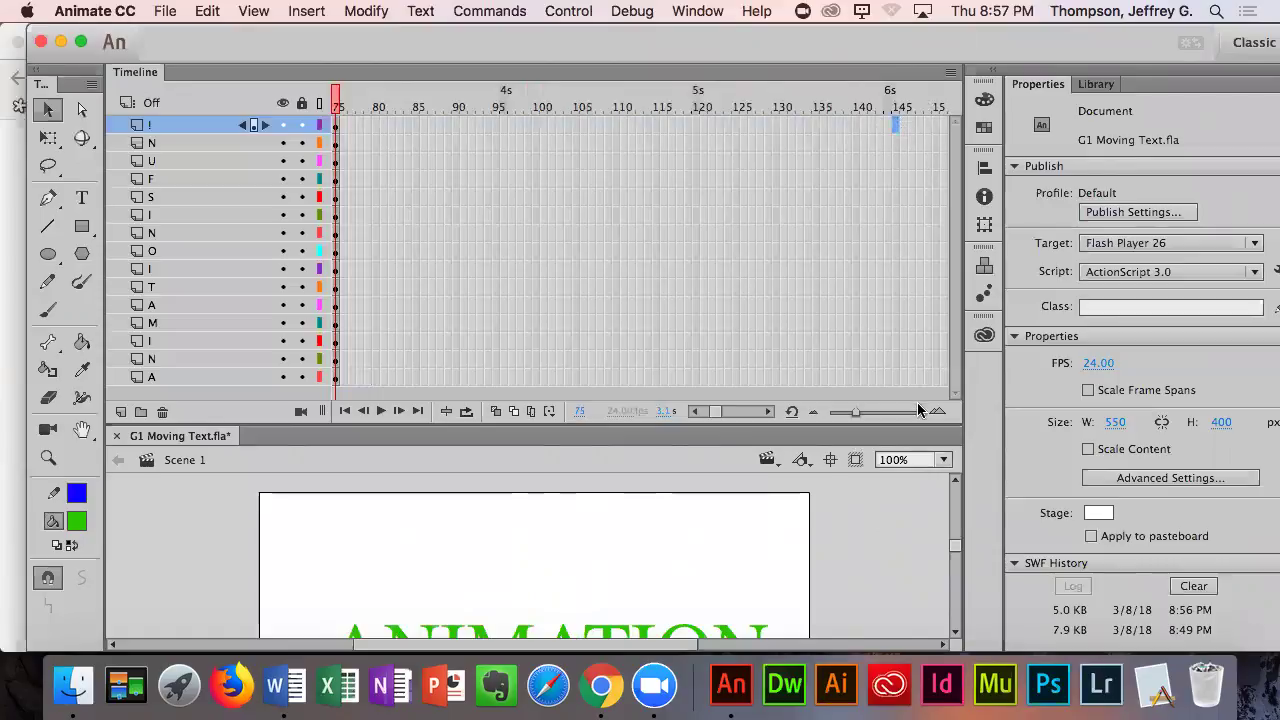
right_click(896, 127)
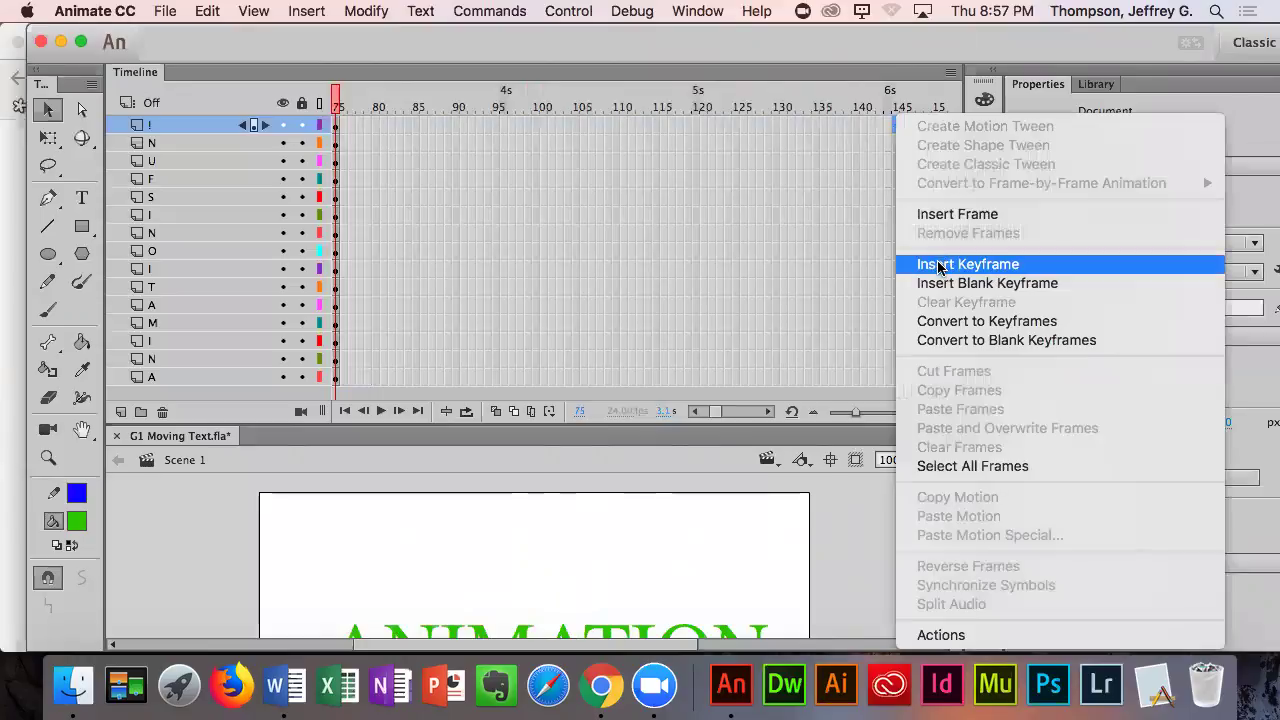
click(930, 264)
- Add keyframes at frame 145 on layers N through A and test the lengthened movie
click(896, 140)
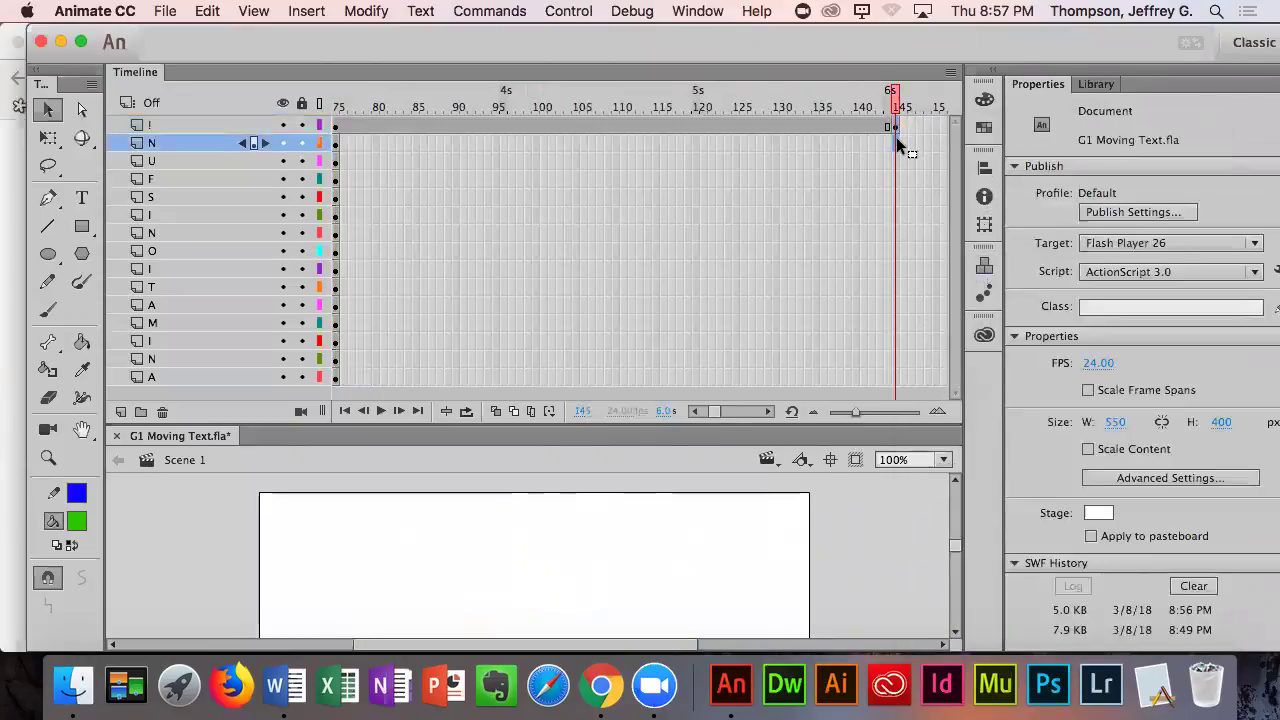
shift+click(894, 377)
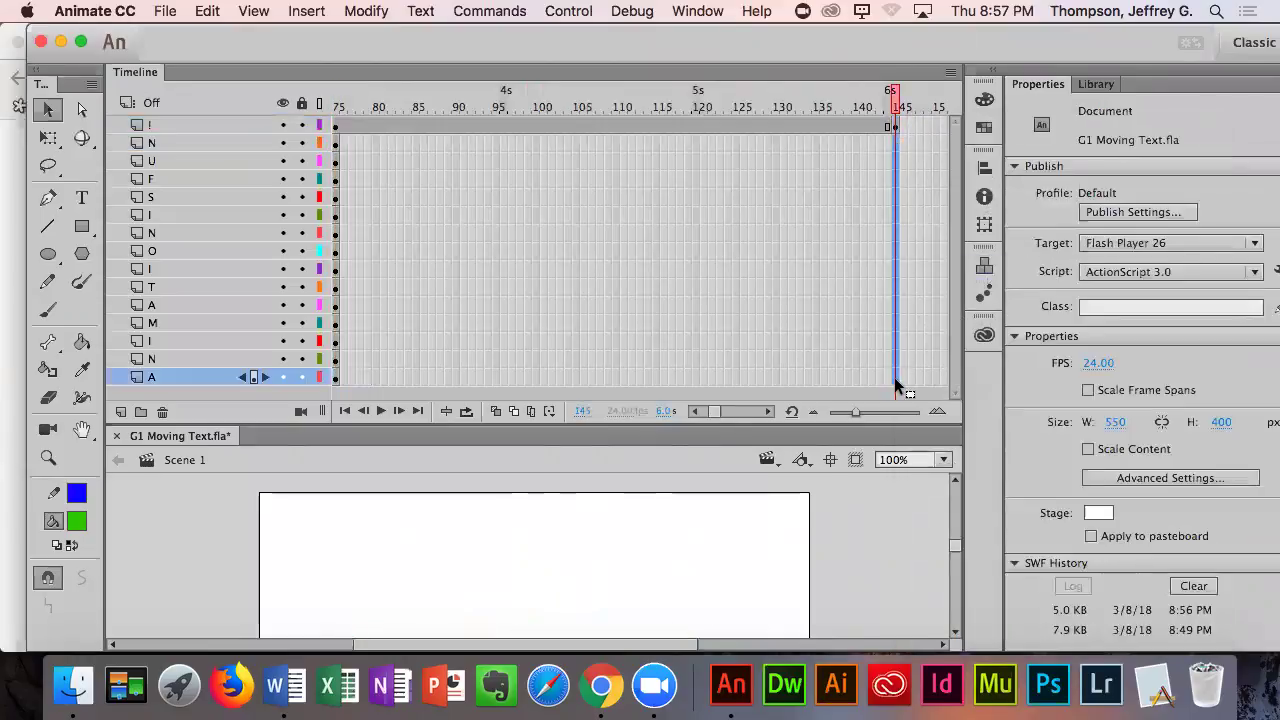
right_click(894, 377)
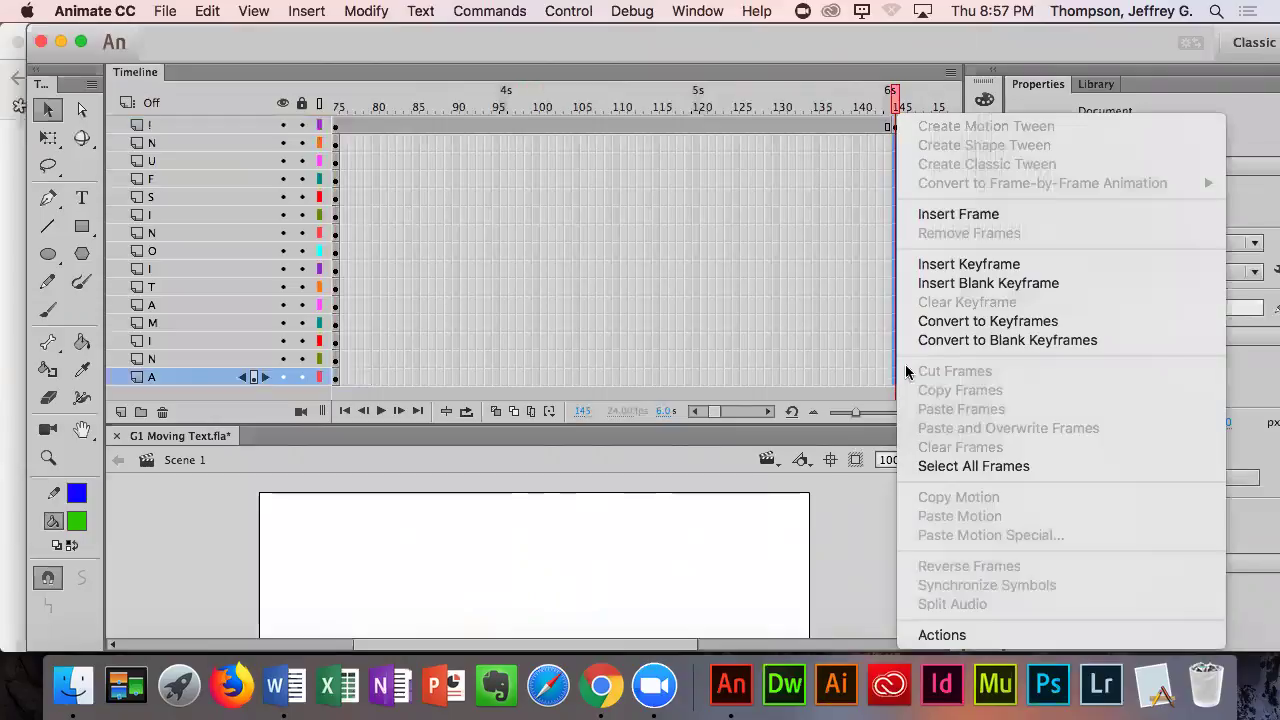
click(969, 264)
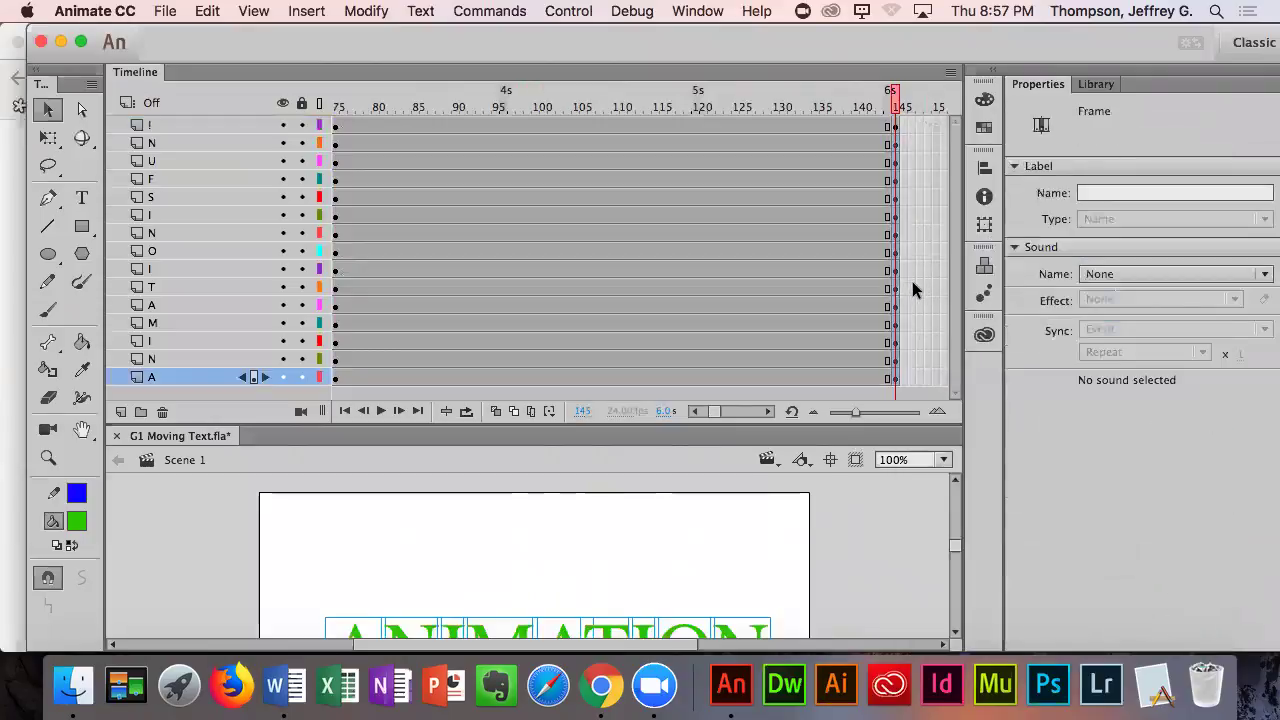
key(super+Return)
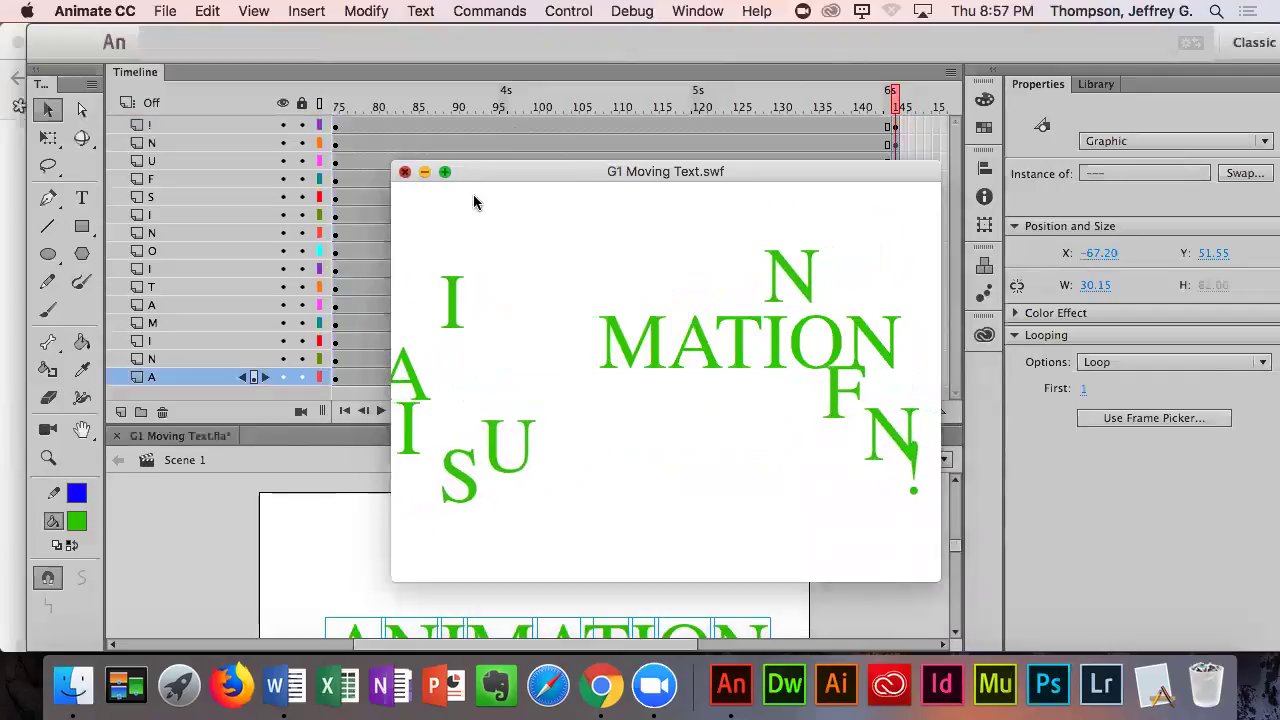
- Back at frame 1, drag the M, A, T, I letters below the stage
key(super+w)
drag(898, 108, 164, 118)
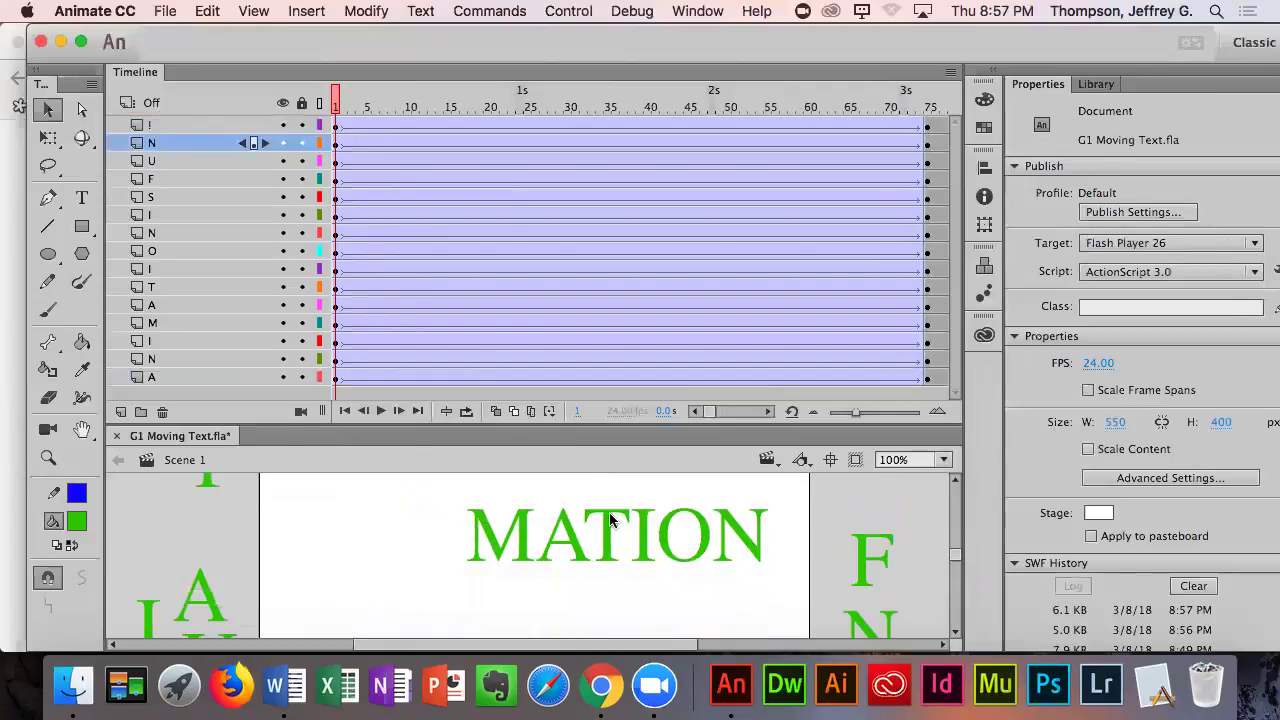
drag(663, 424, 663, 198)
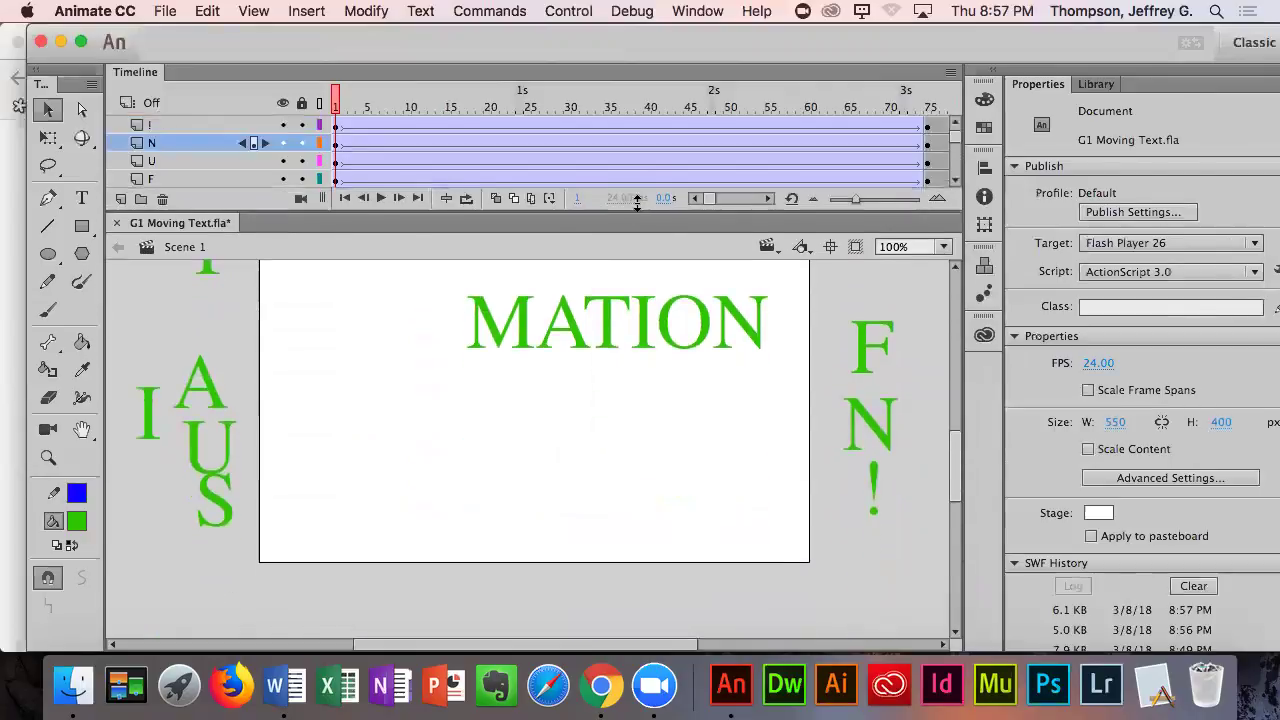
drag(448, 293, 638, 392)
drag(646, 306, 533, 594)
- Drag the O and N letters below the stage's right side and test the movie again
drag(818, 396, 665, 294)
drag(757, 329, 922, 603)
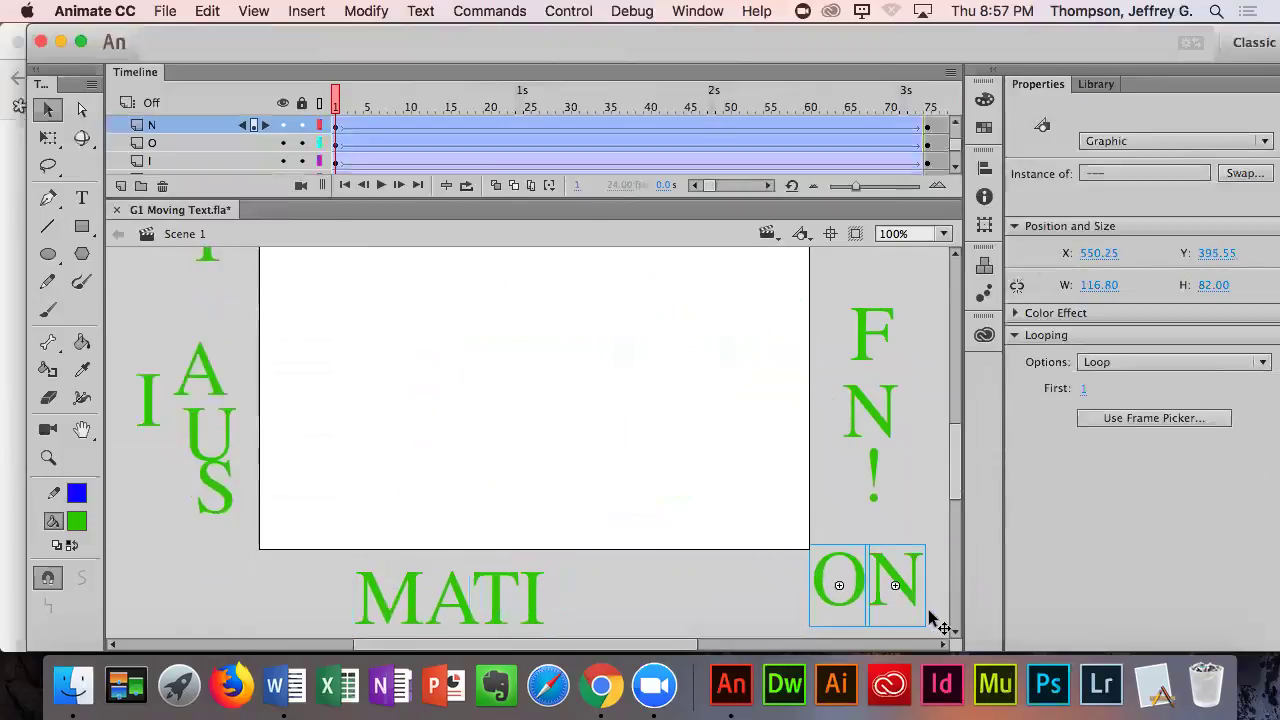
click(936, 528)
click(912, 560)
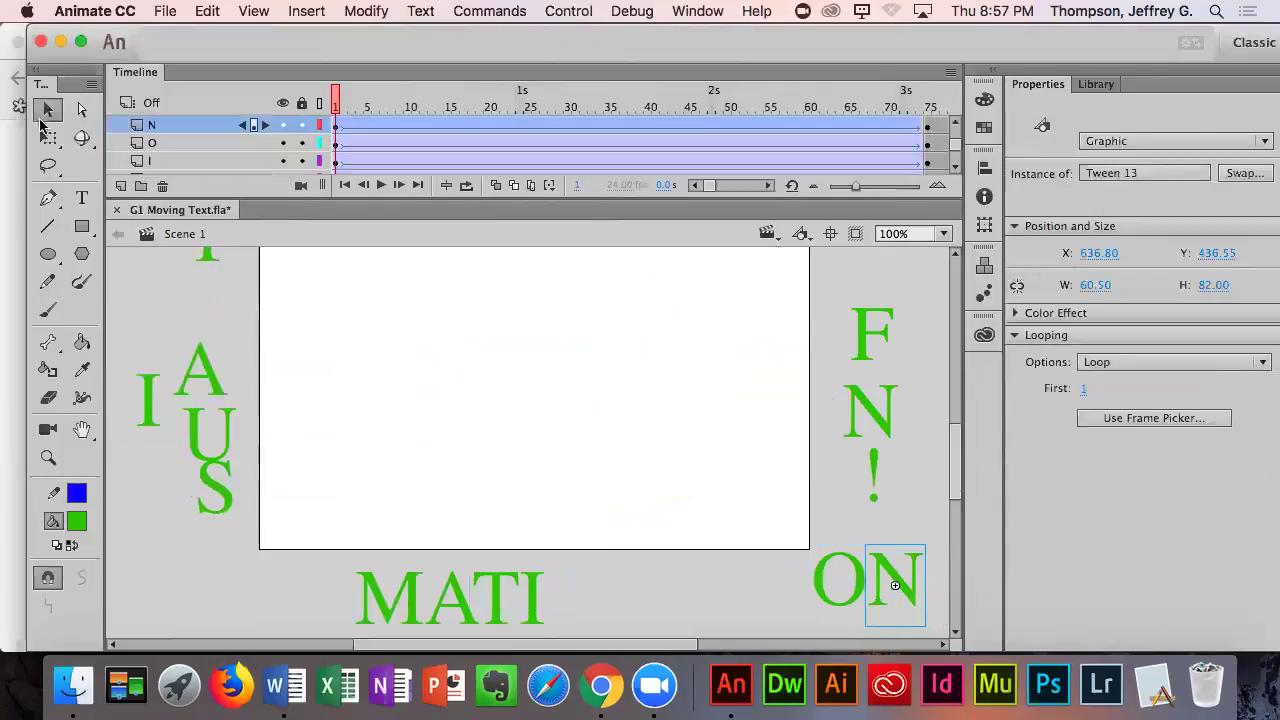
key(super+Return)
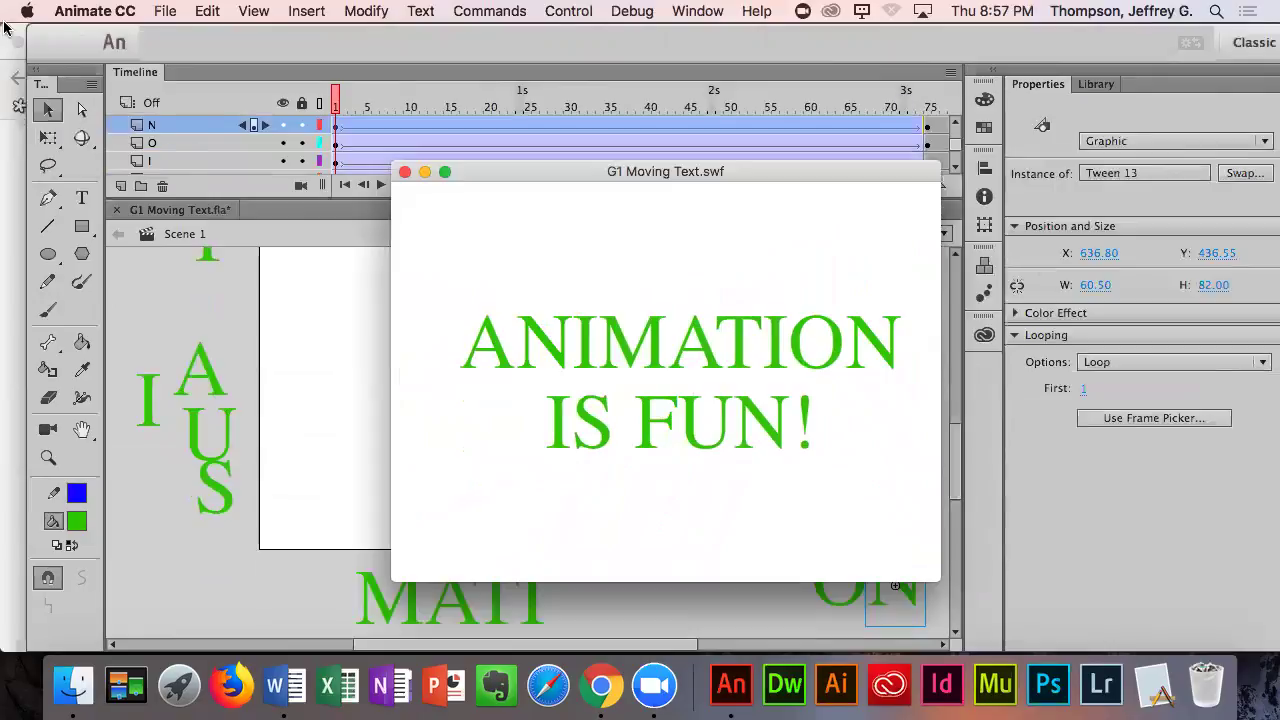
- Close the test movie window, then save and publish G1 Moving Text.fla
click(182, 10)
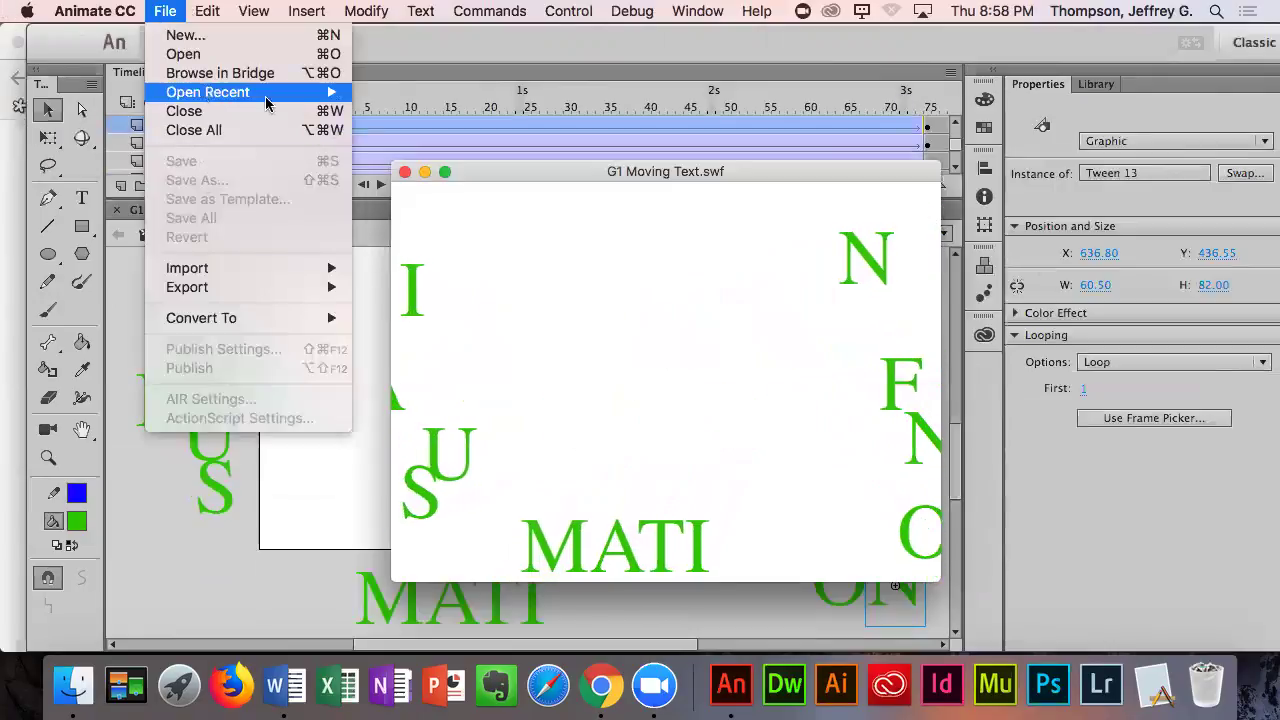
click(366, 158)
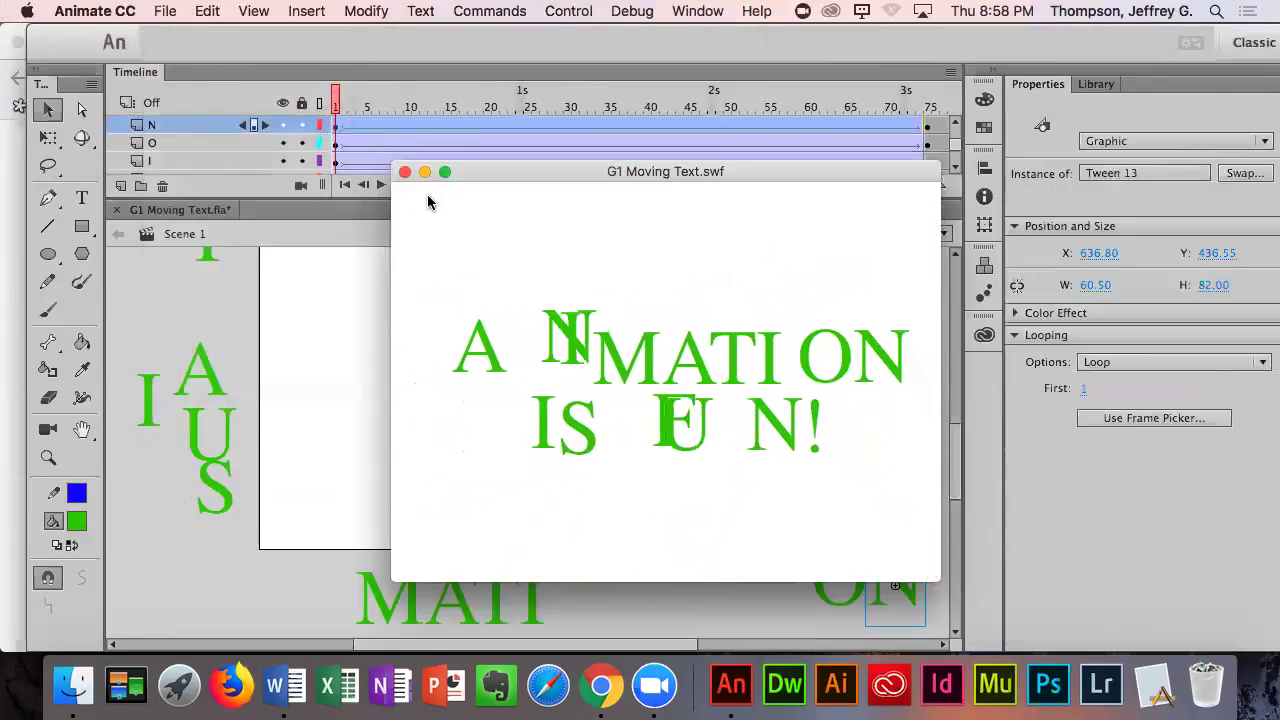
click(404, 171)
click(155, 10)
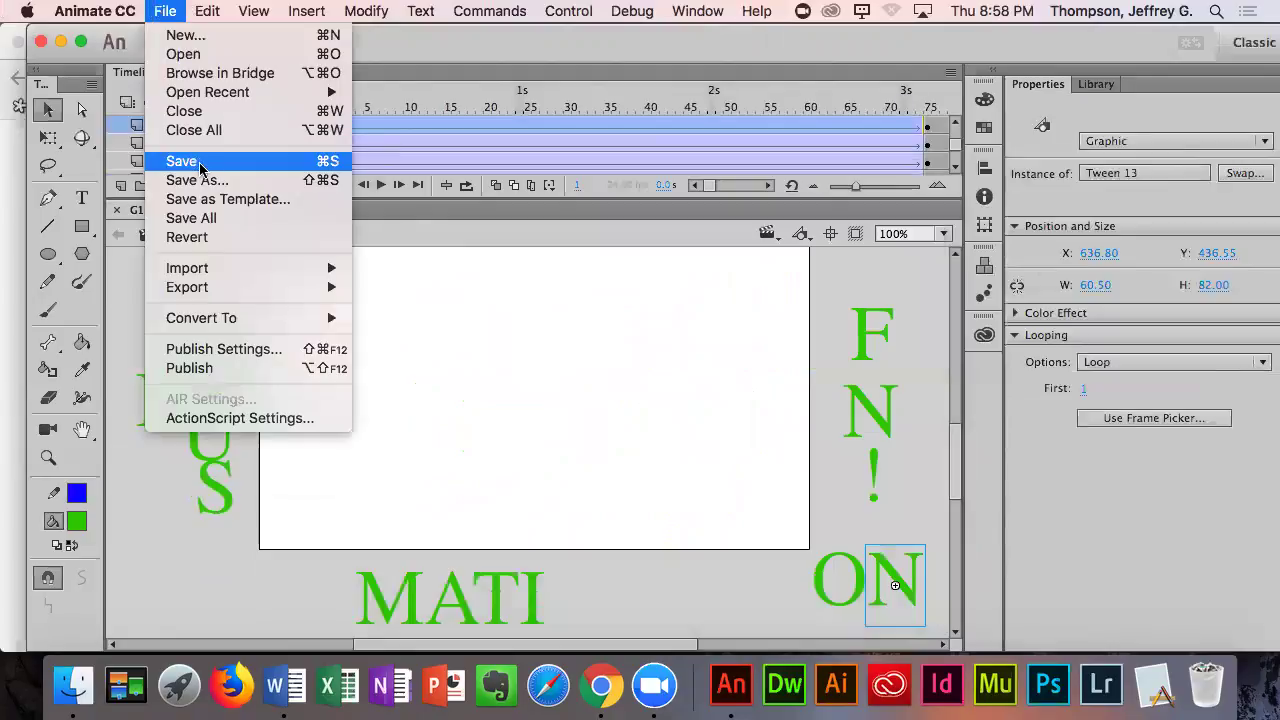
click(198, 161)
click(155, 10)
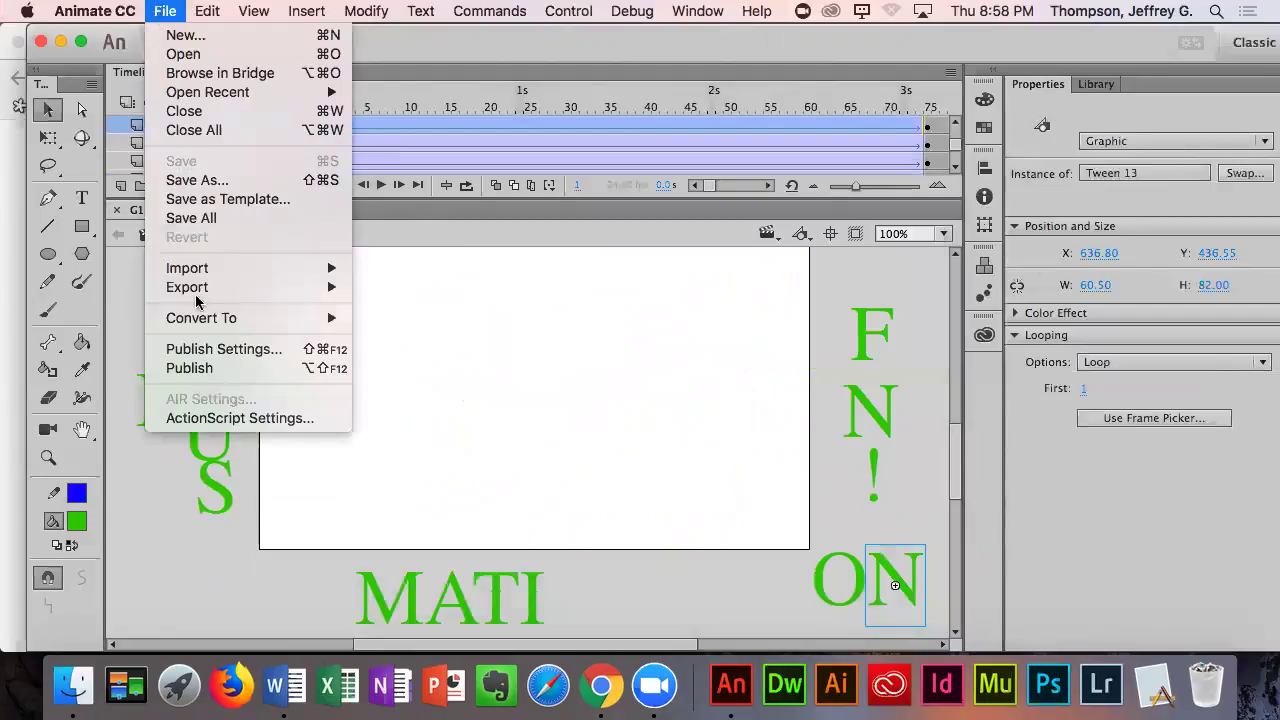
click(203, 369)
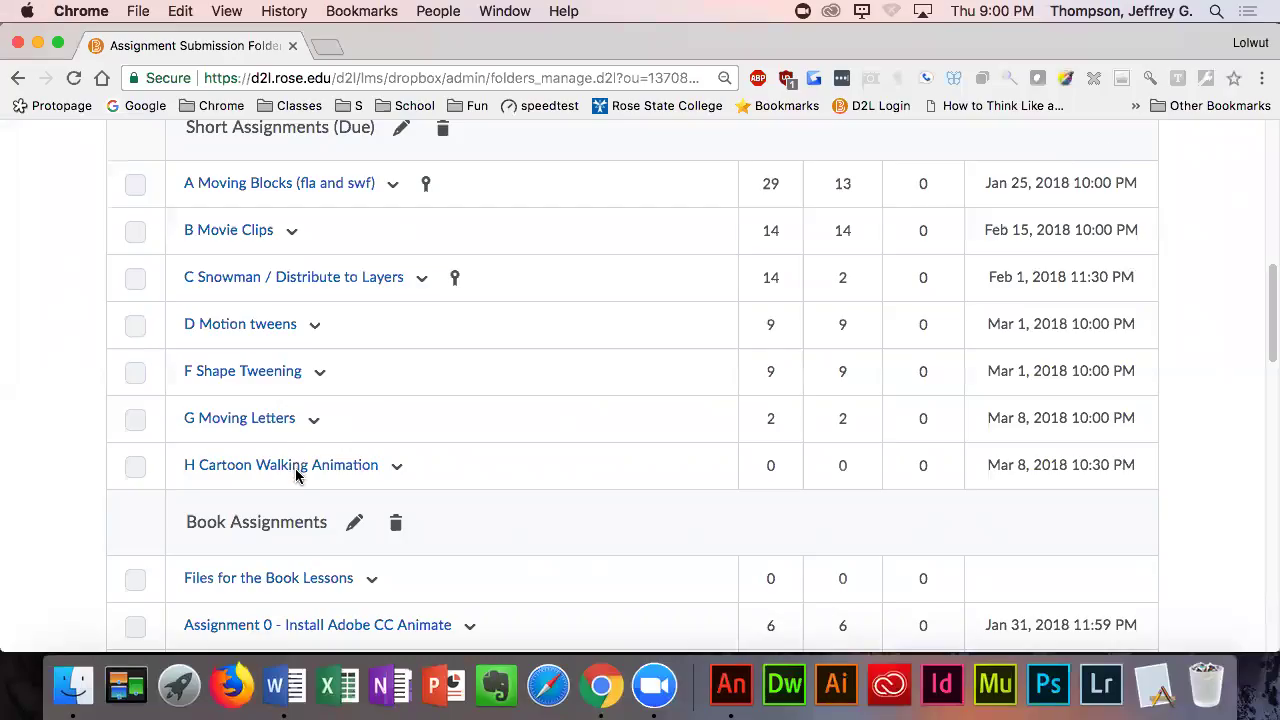
- Open the H Cartoon Walking Animation assignment folder and start editing its settings
click(284, 470)
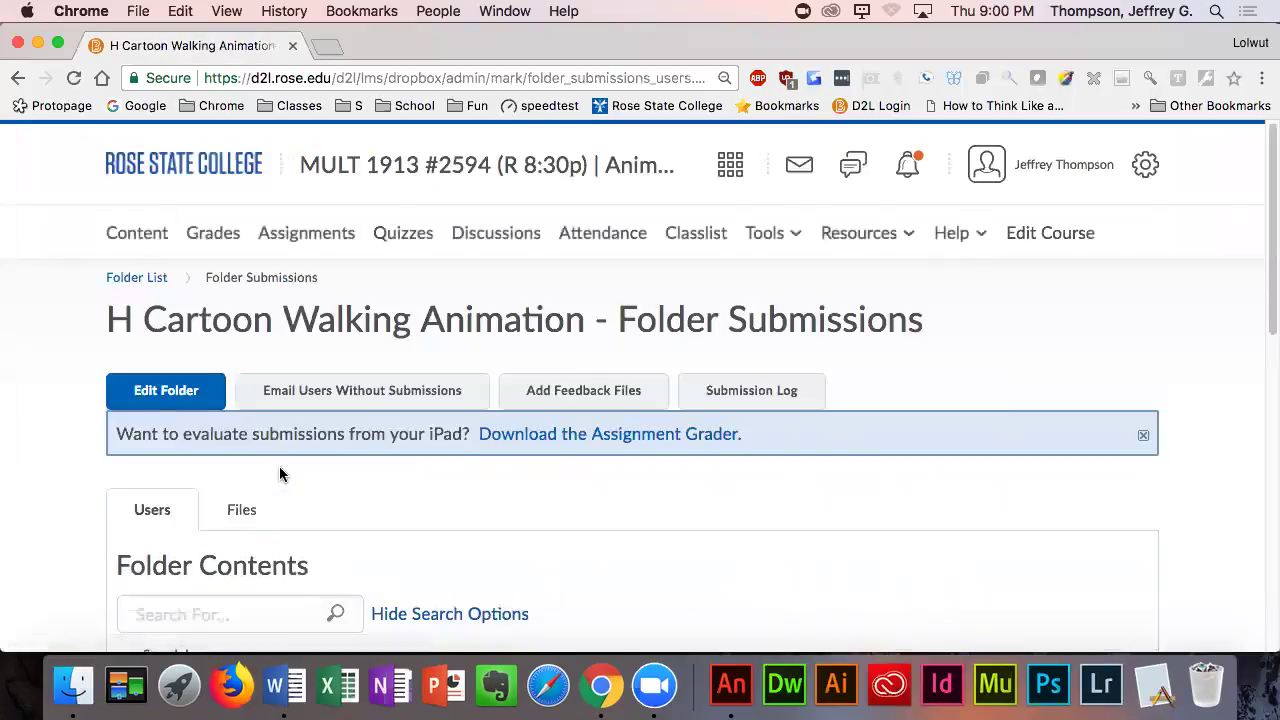
scroll(361, 455, down, 3)
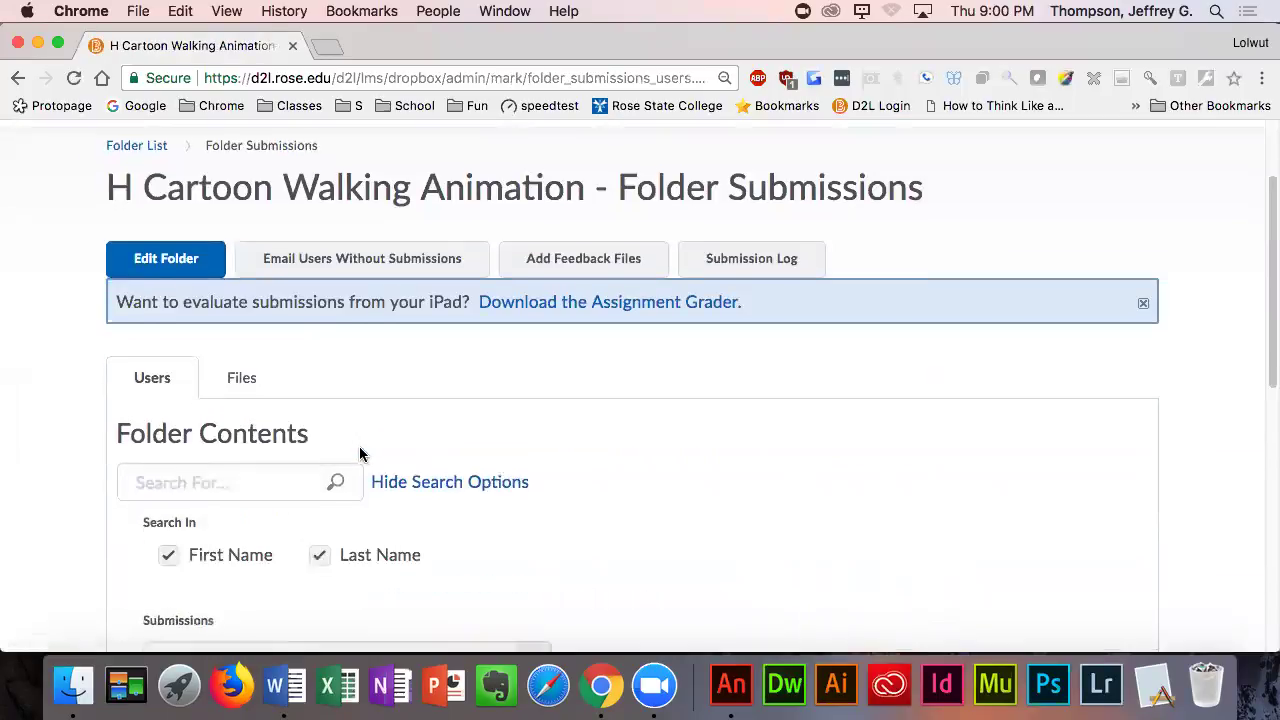
click(182, 271)
- Download Animation Assignment - Walking Animation.docx, open it in Word, then return to the Edit Folder page
scroll(340, 366, down, 10)
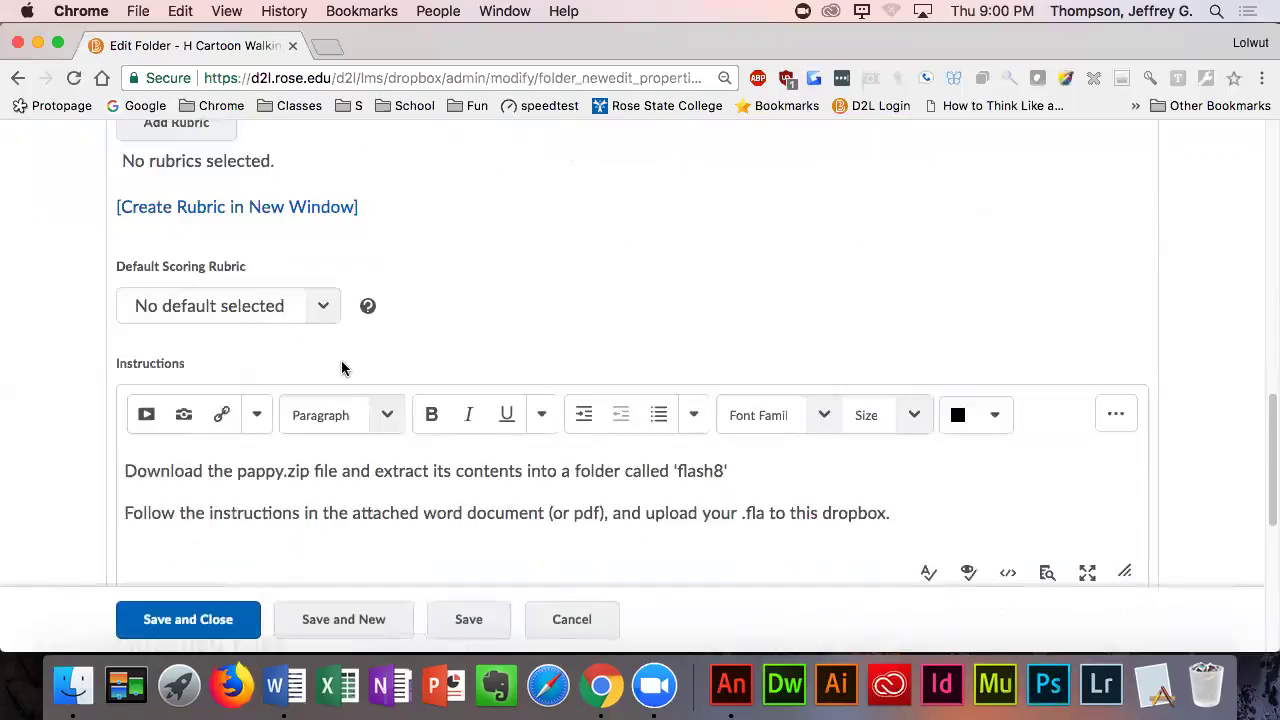
scroll(341, 368, down, 2)
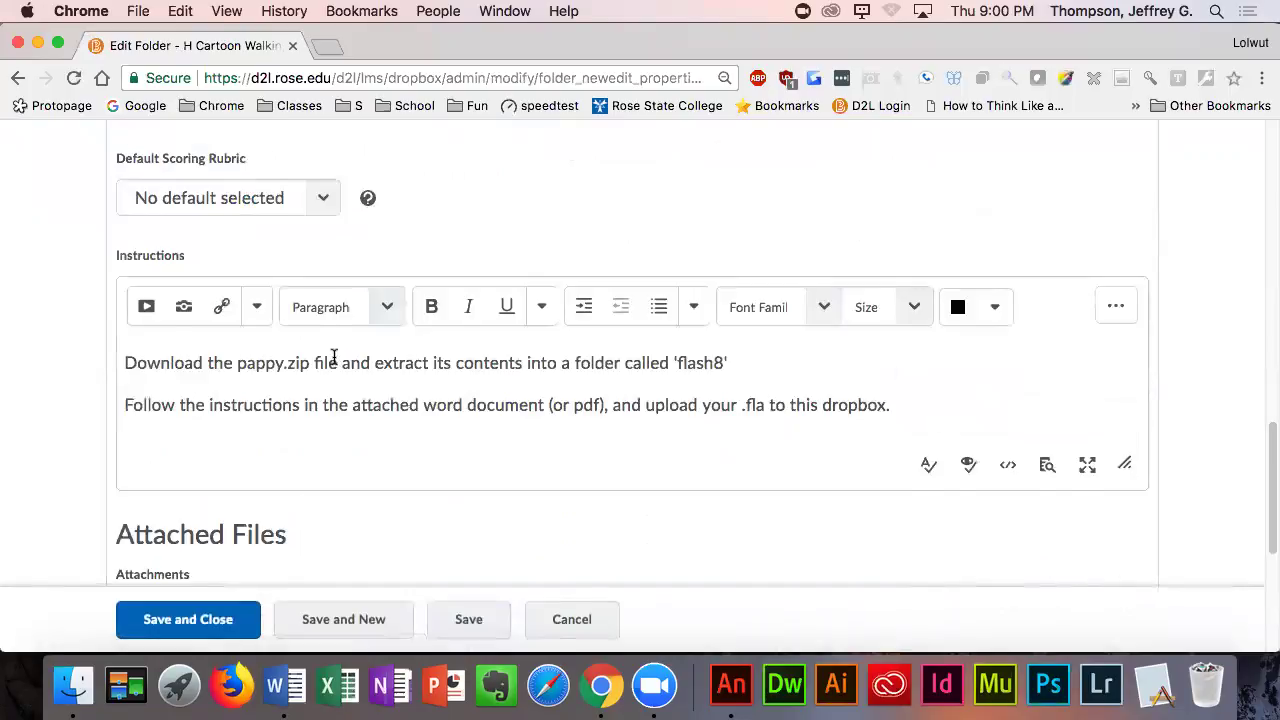
scroll(336, 359, down, 1)
scroll(214, 354, down, 3)
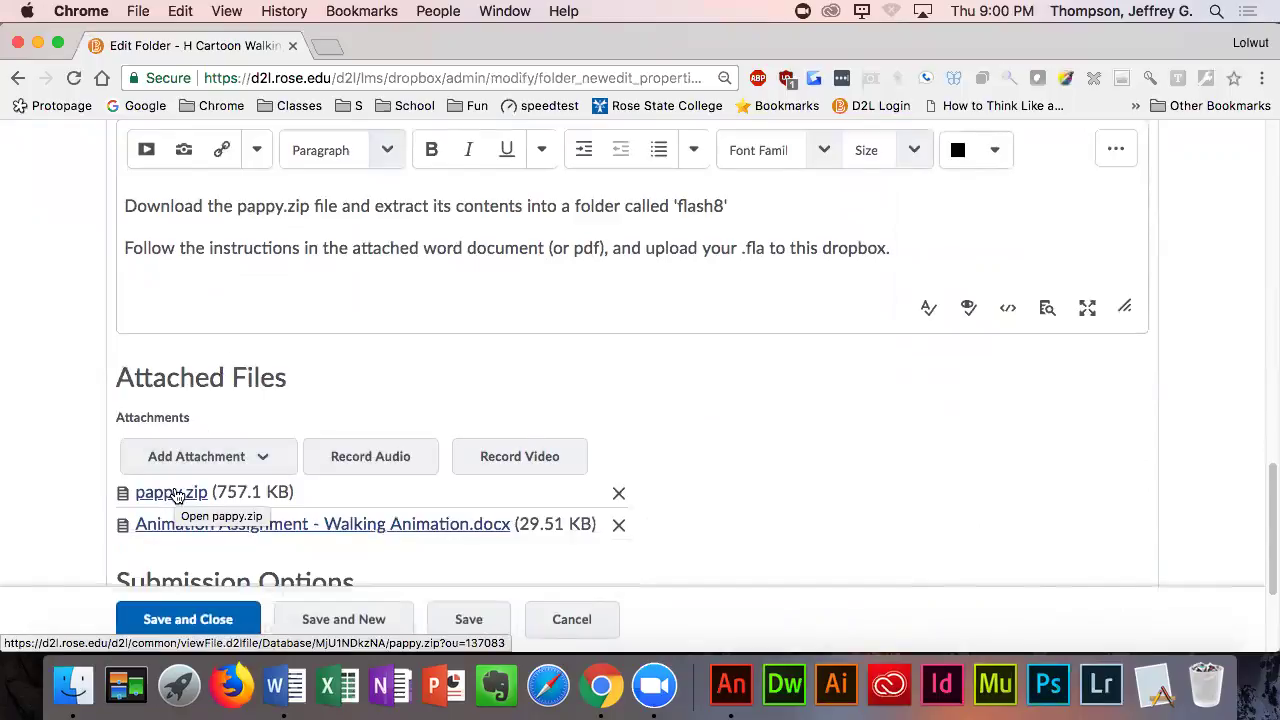
click(385, 524)
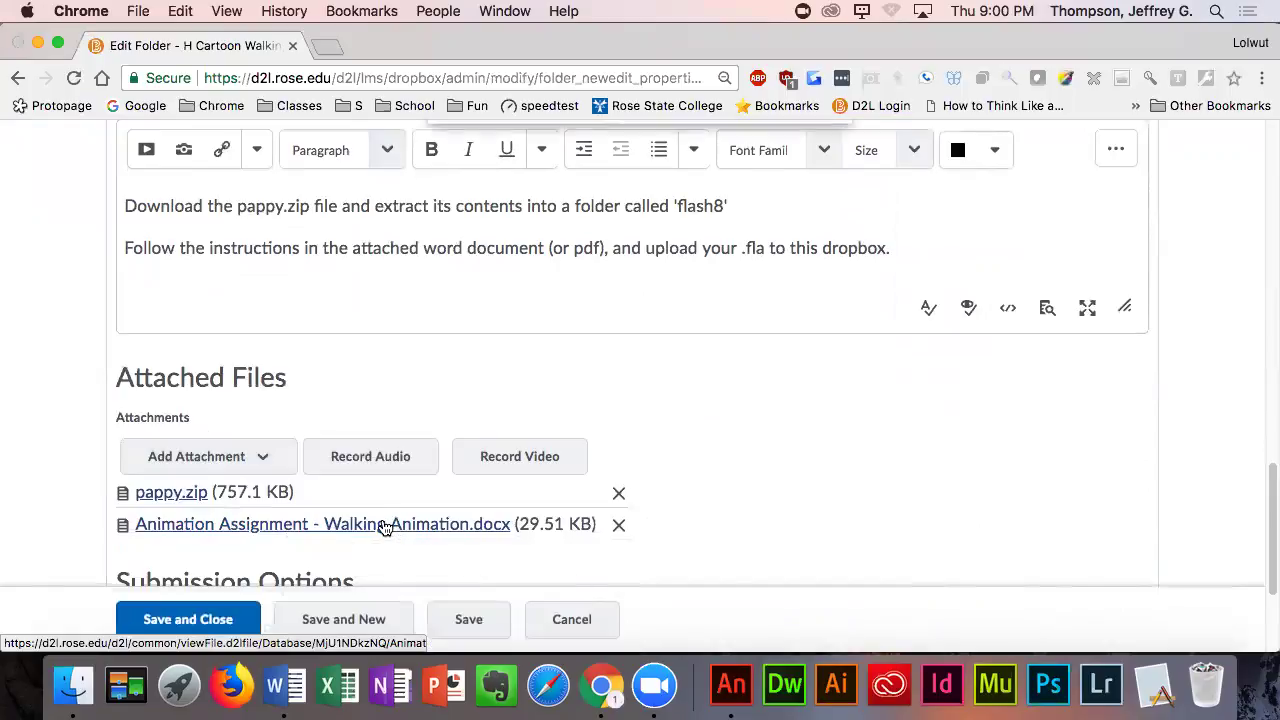
click(810, 324)
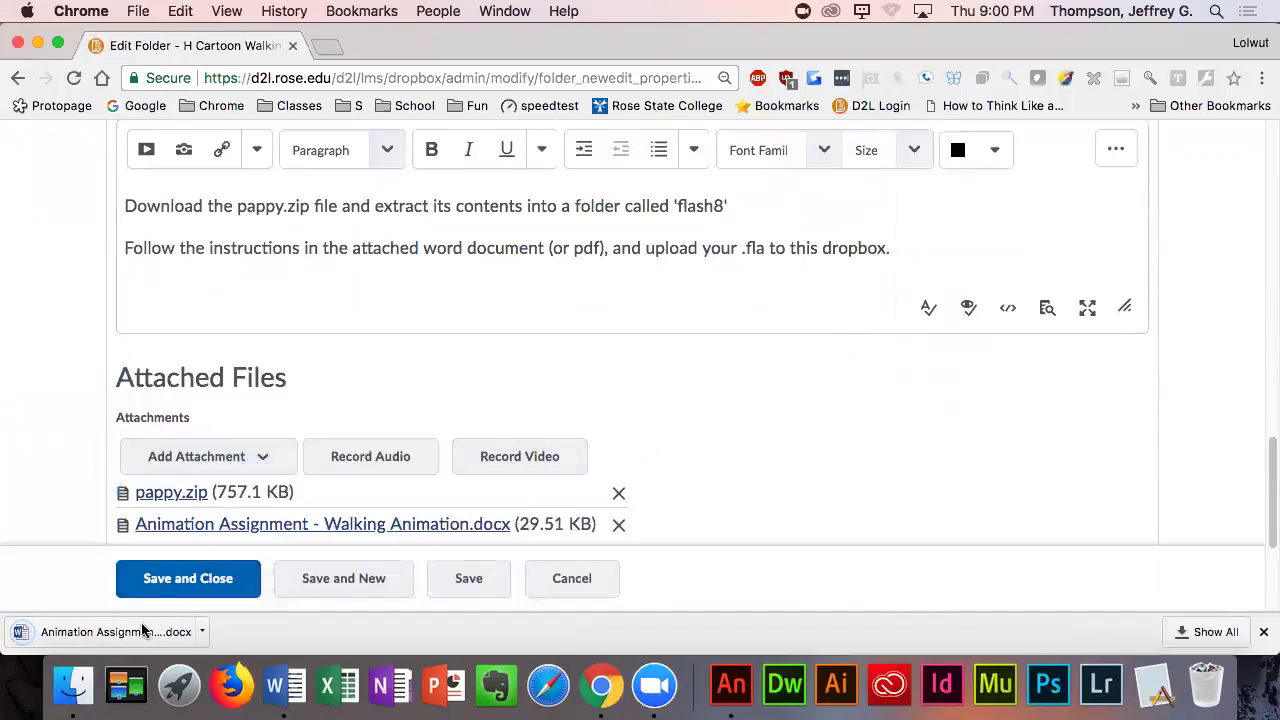
click(139, 632)
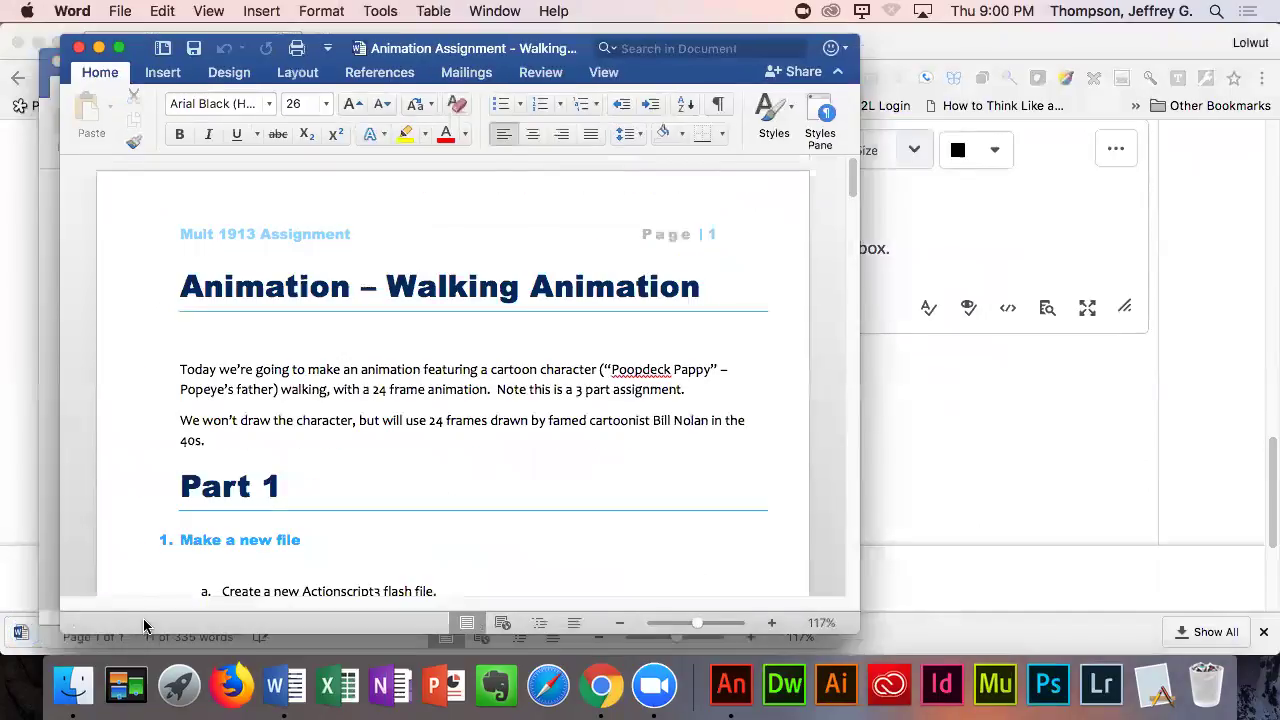
click(1006, 560)
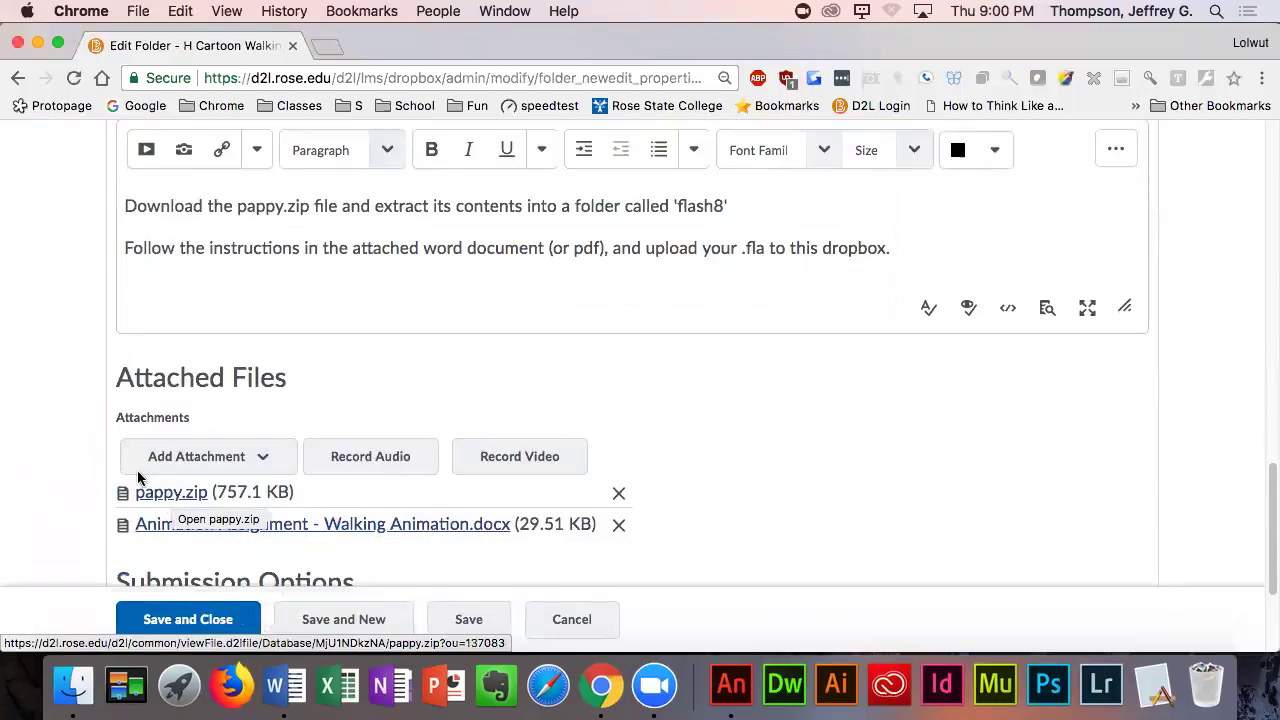
scroll(120, 445, up, 15)
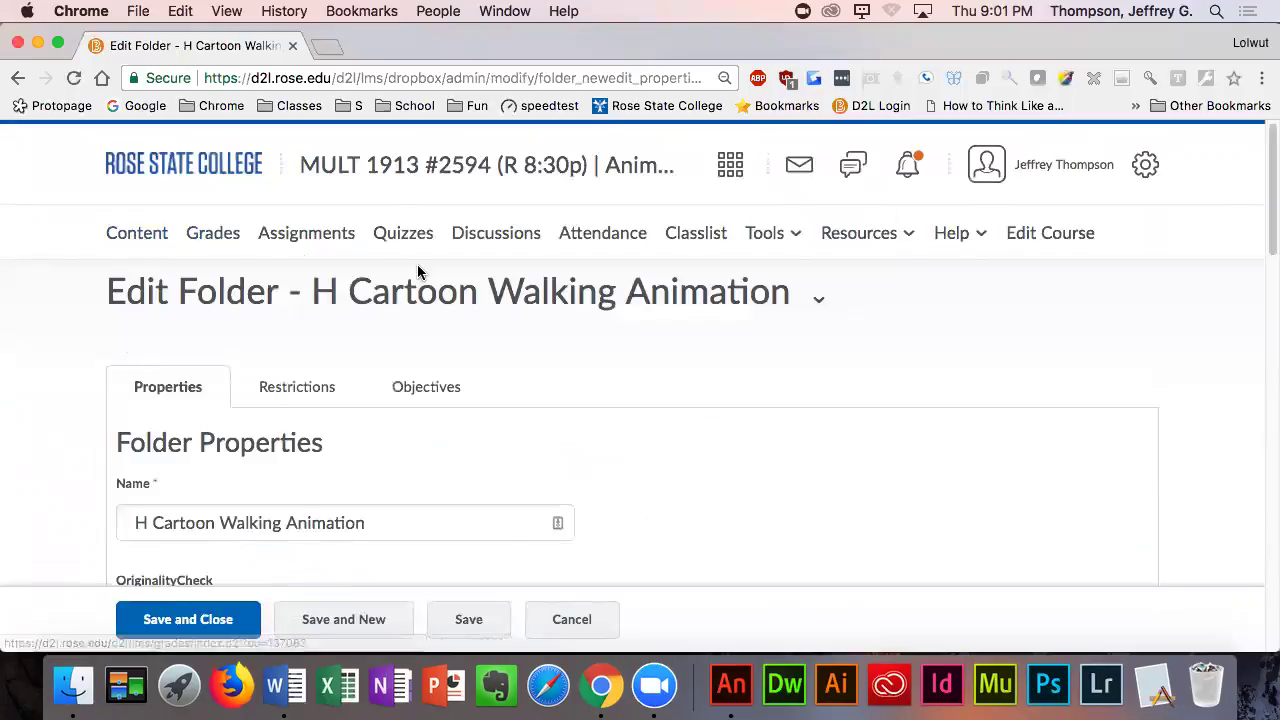
- Switch to View as Student and open the course Assignments list
click(332, 238)
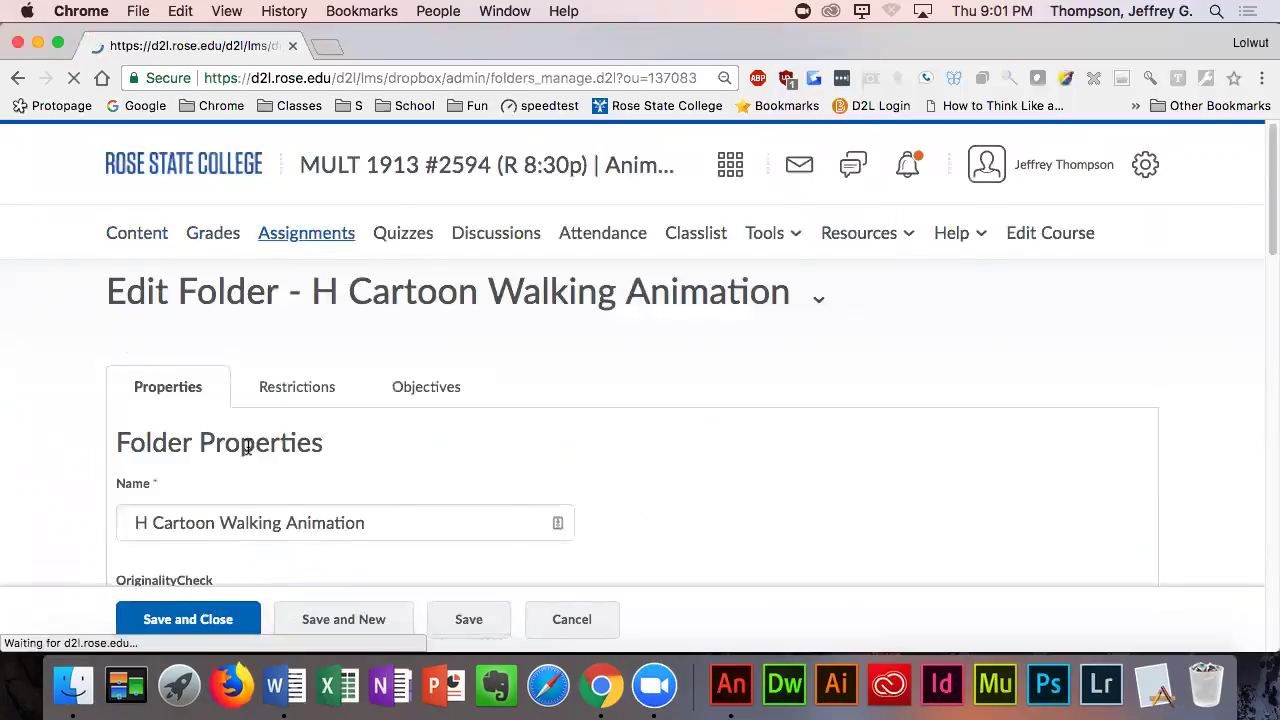
click(1070, 166)
click(968, 233)
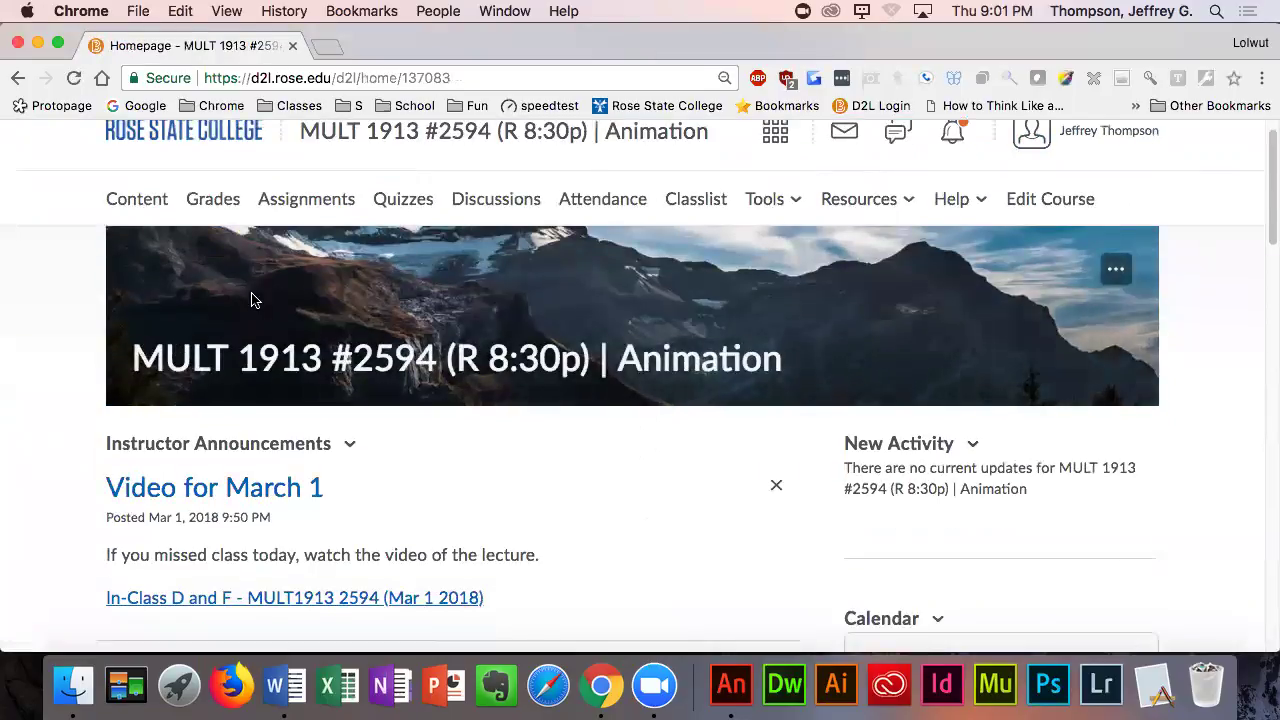
scroll(300, 280, up, 1)
click(325, 233)
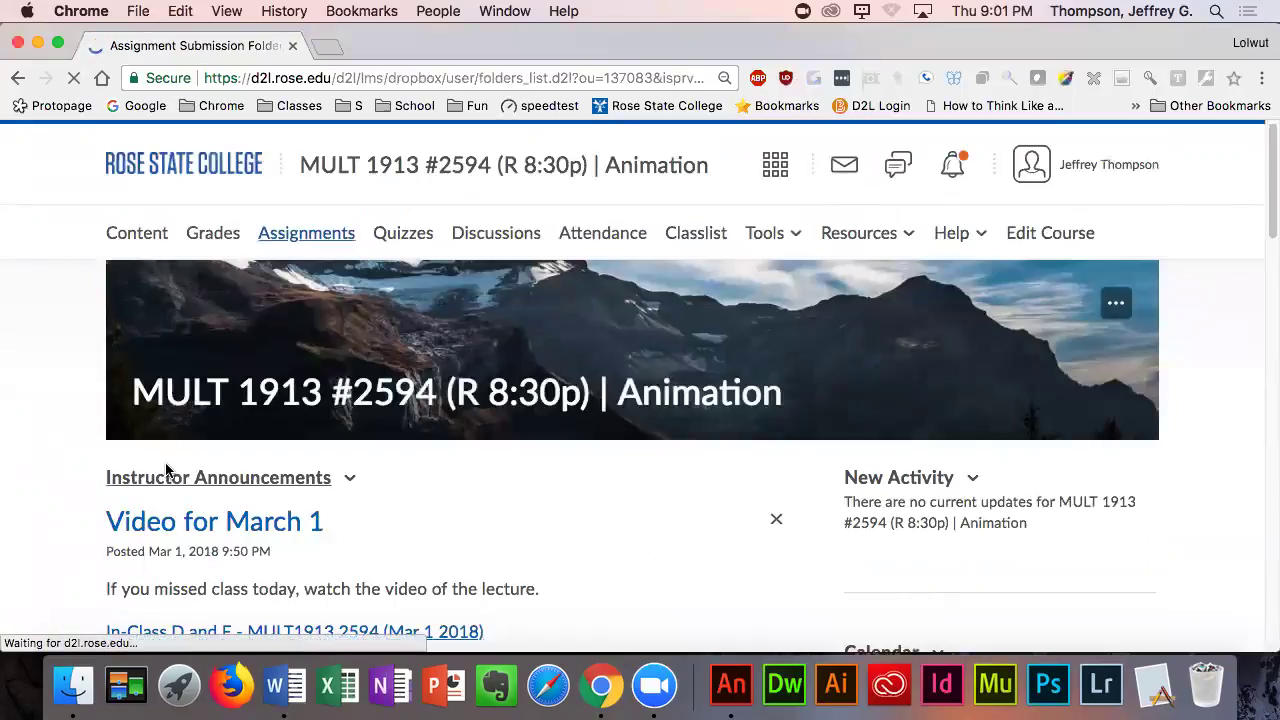
- Download the pappy.zip attachment to the Desktop and open it to extract
scroll(167, 472, down, 10)
scroll(167, 472, down, 10)
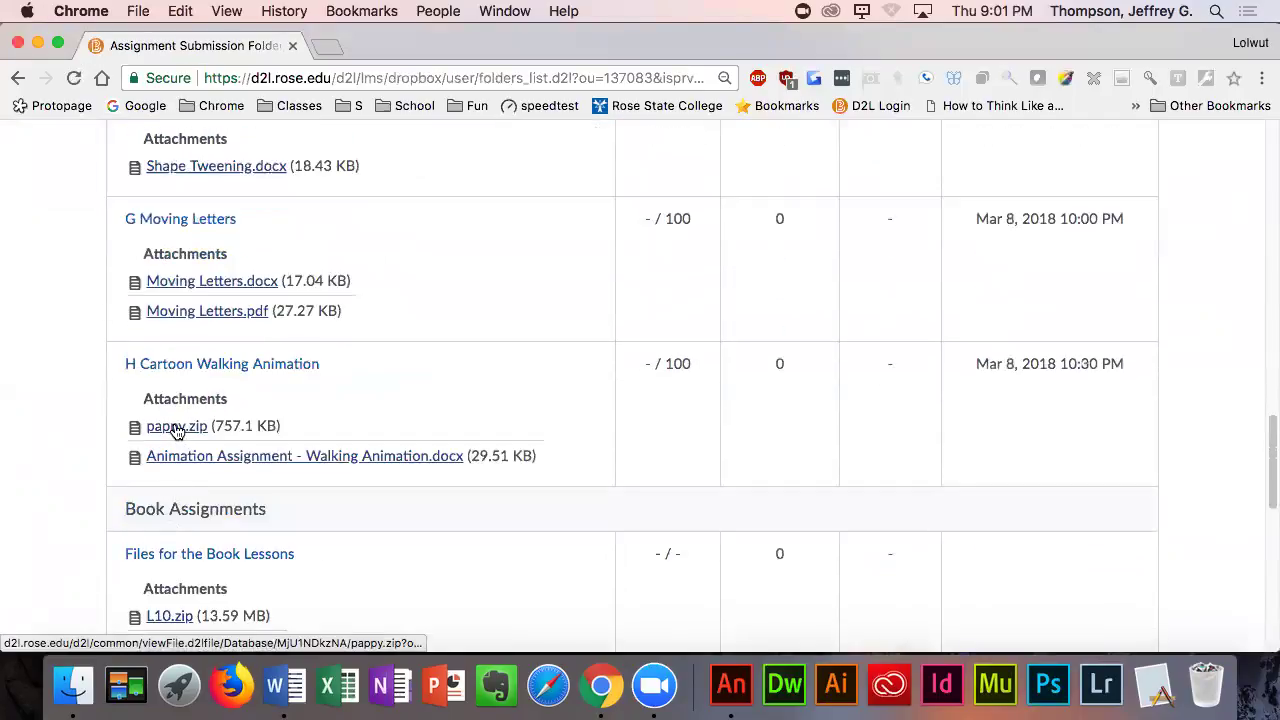
click(176, 427)
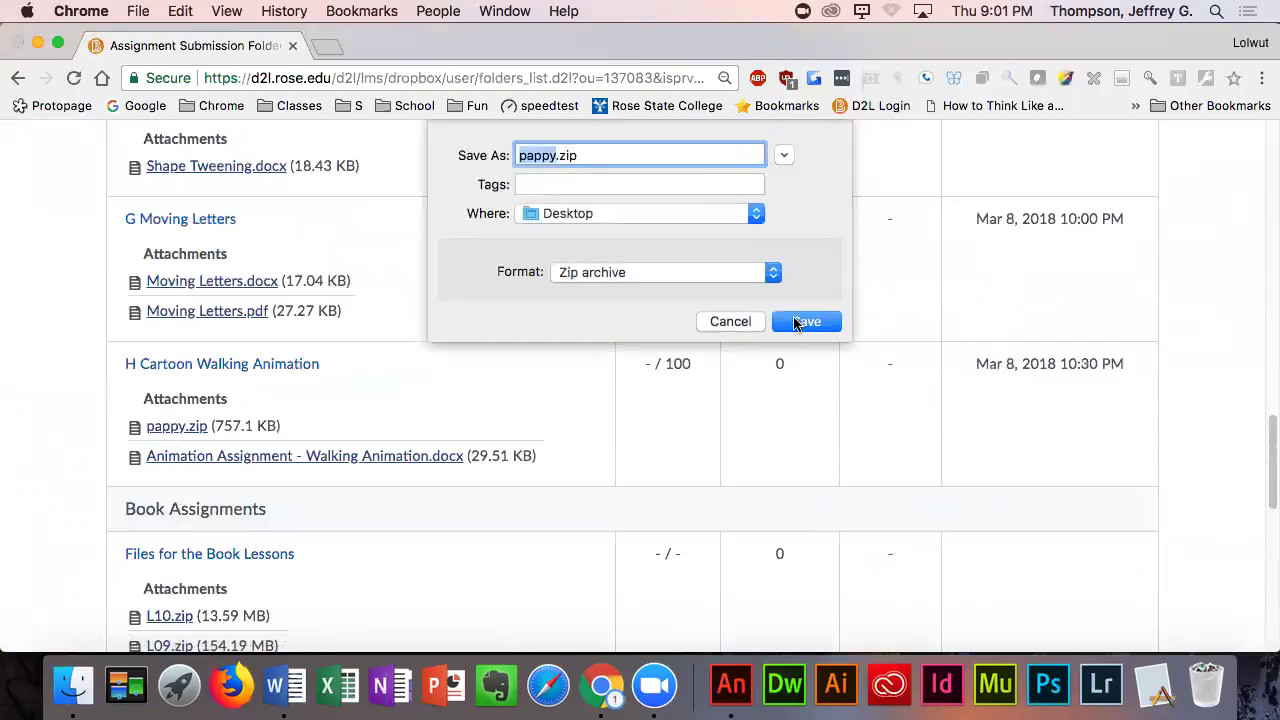
click(624, 215)
click(621, 218)
click(800, 322)
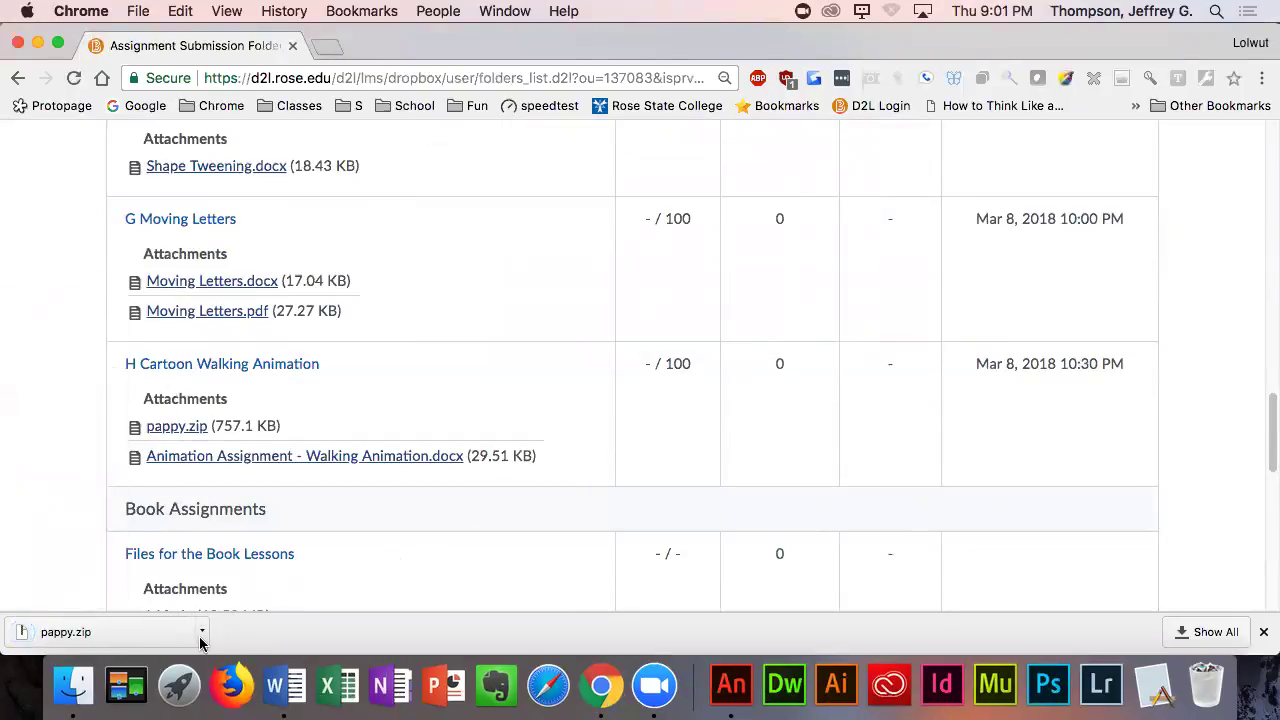
click(201, 634)
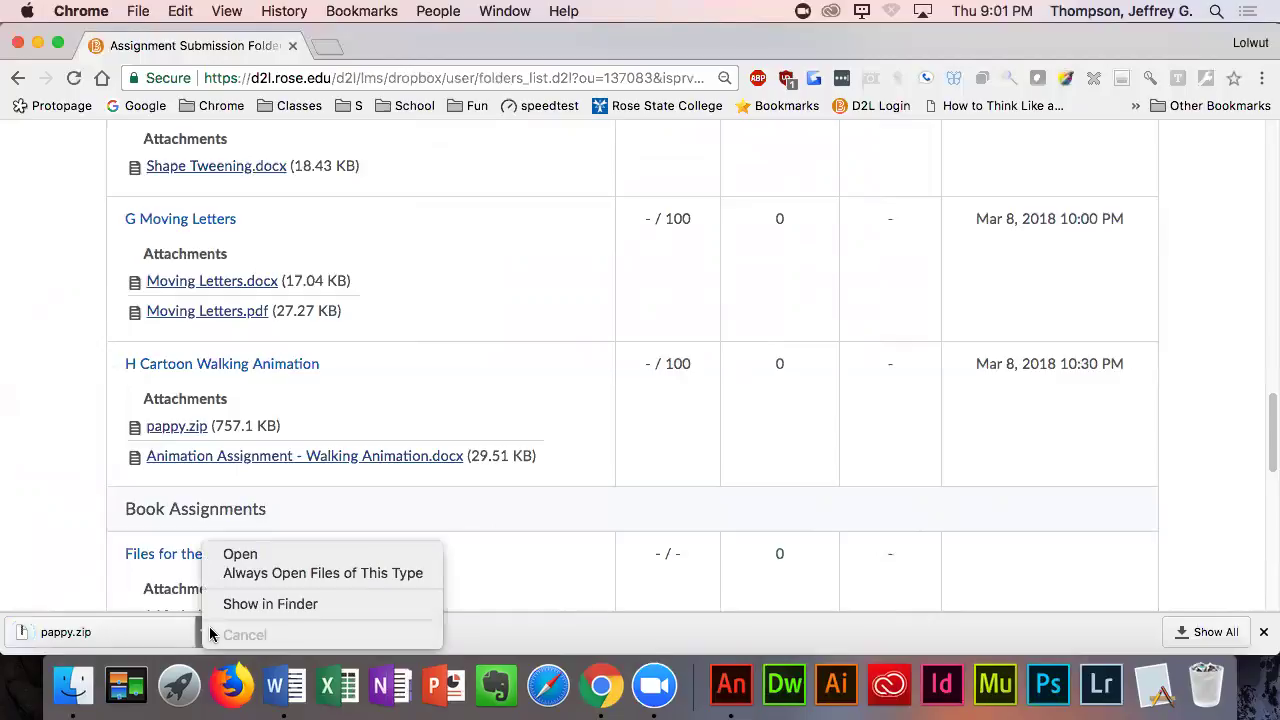
click(240, 557)
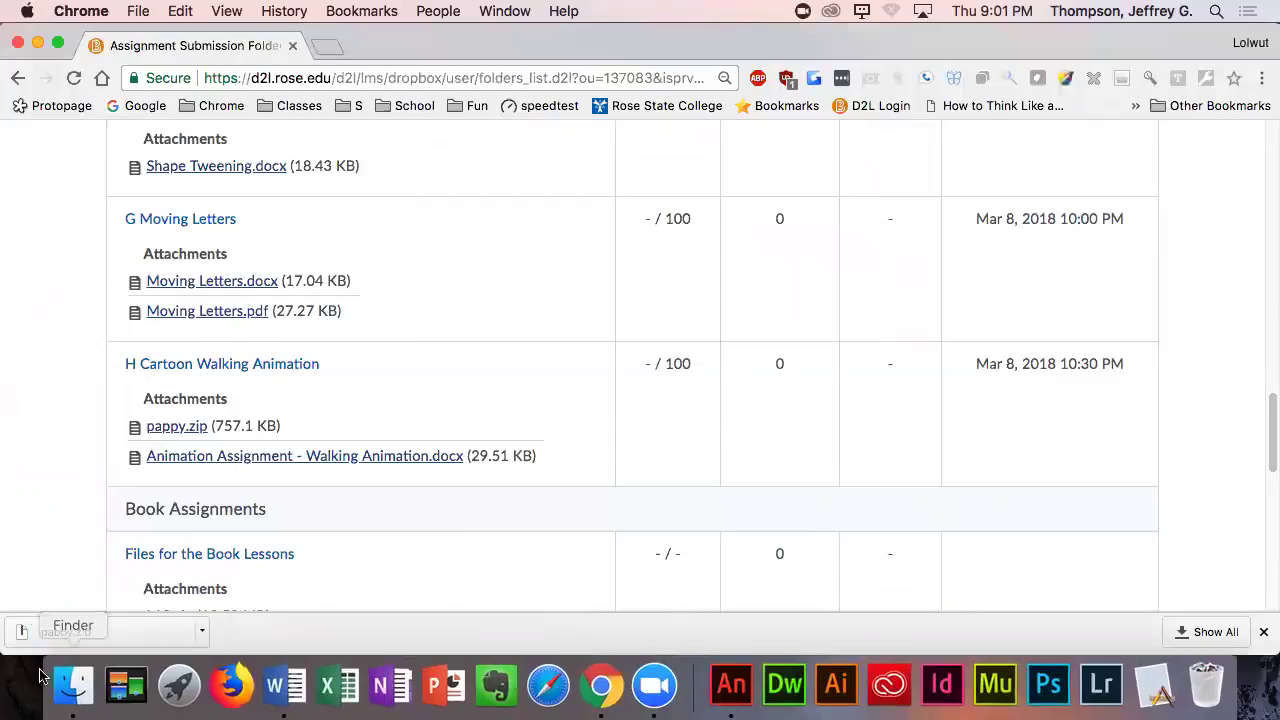
- In Finder, open the unzipped pappy folder on the Desktop to view the walkcycle JPG frames
click(65, 688)
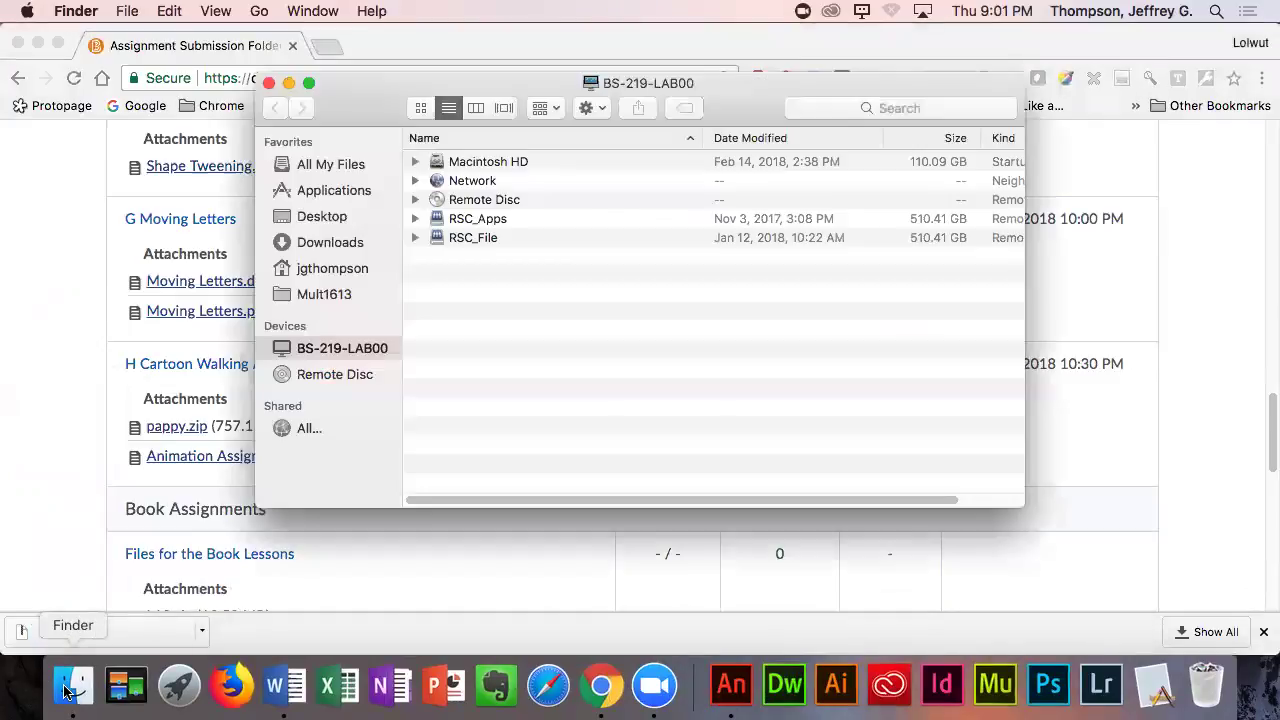
click(316, 217)
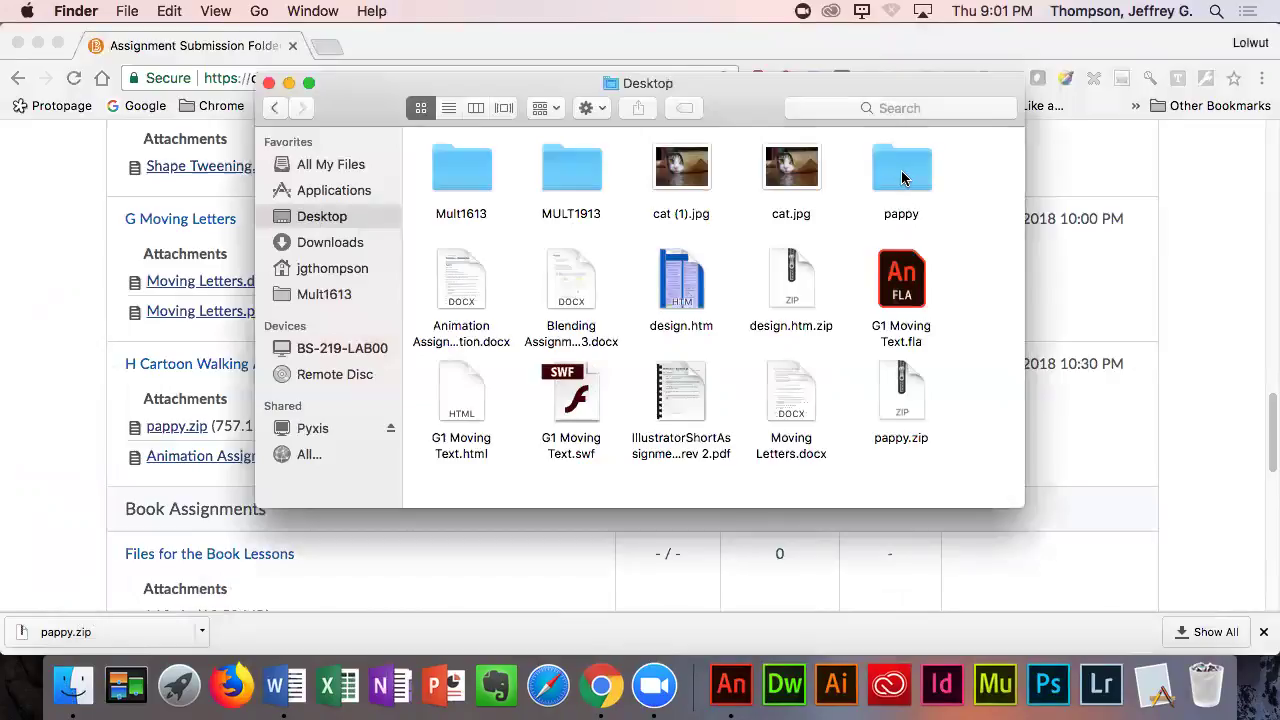
click(74, 690)
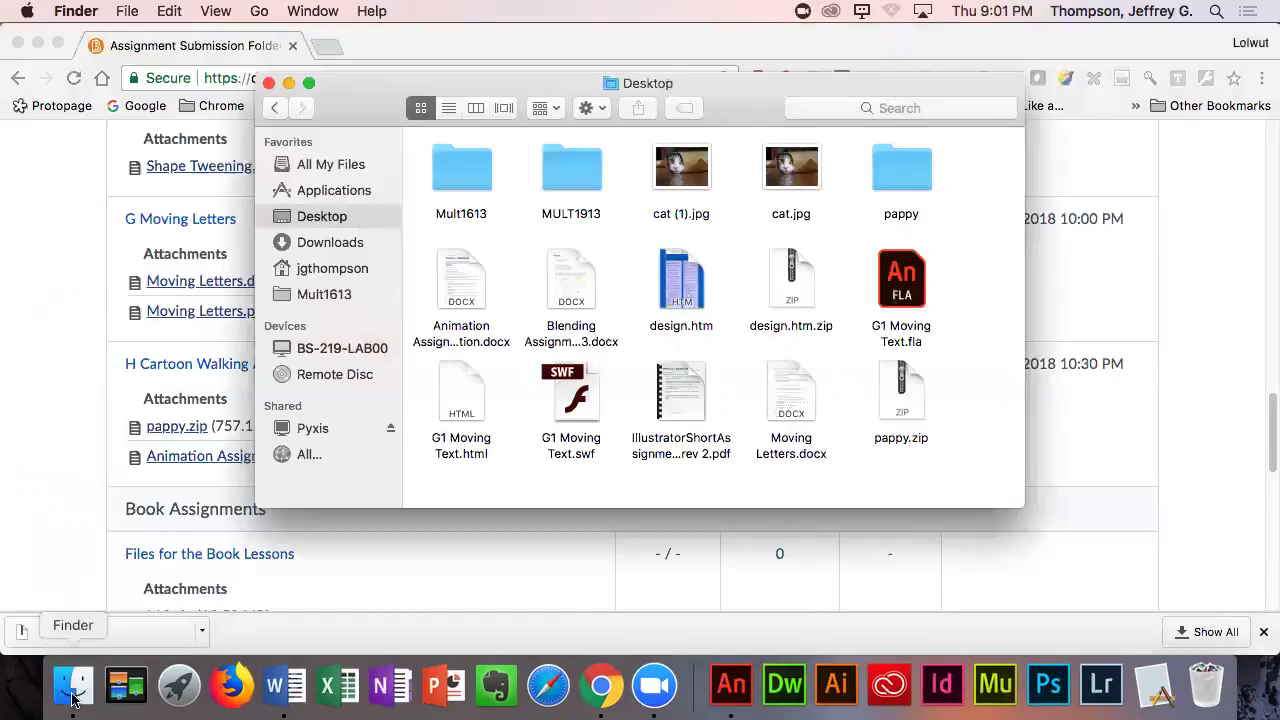
click(75, 693)
click(77, 698)
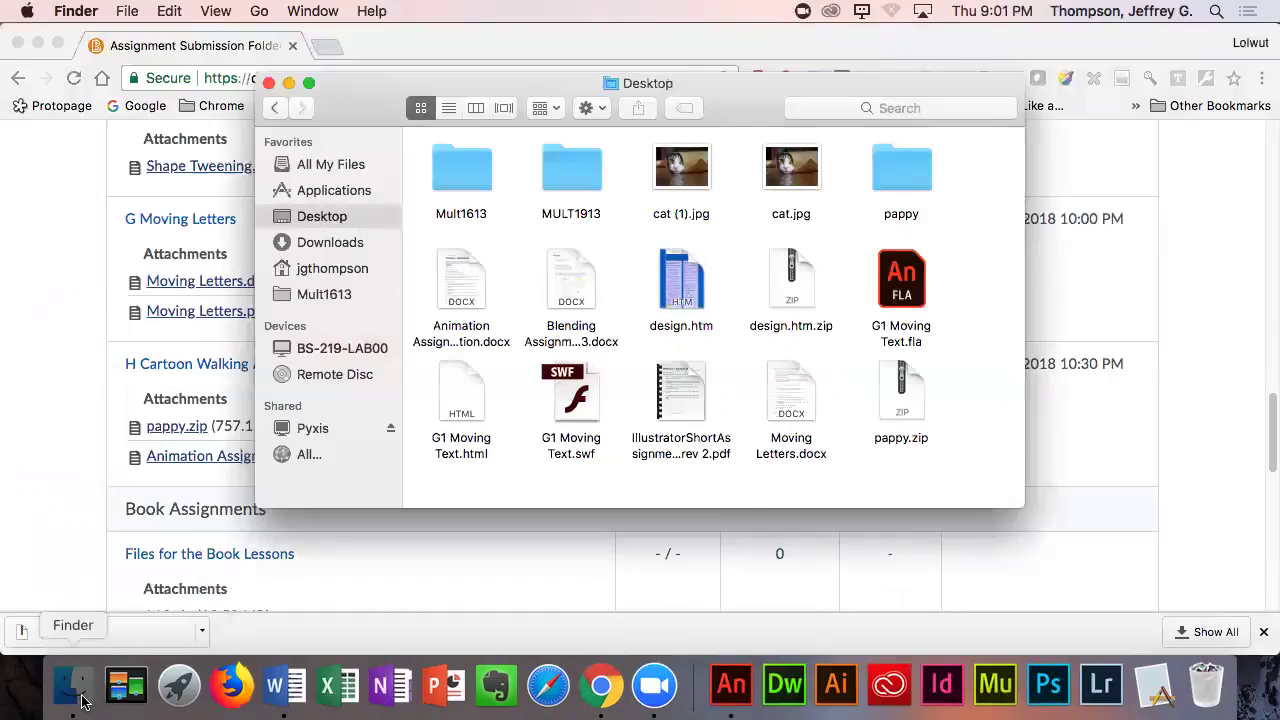
click(916, 163)
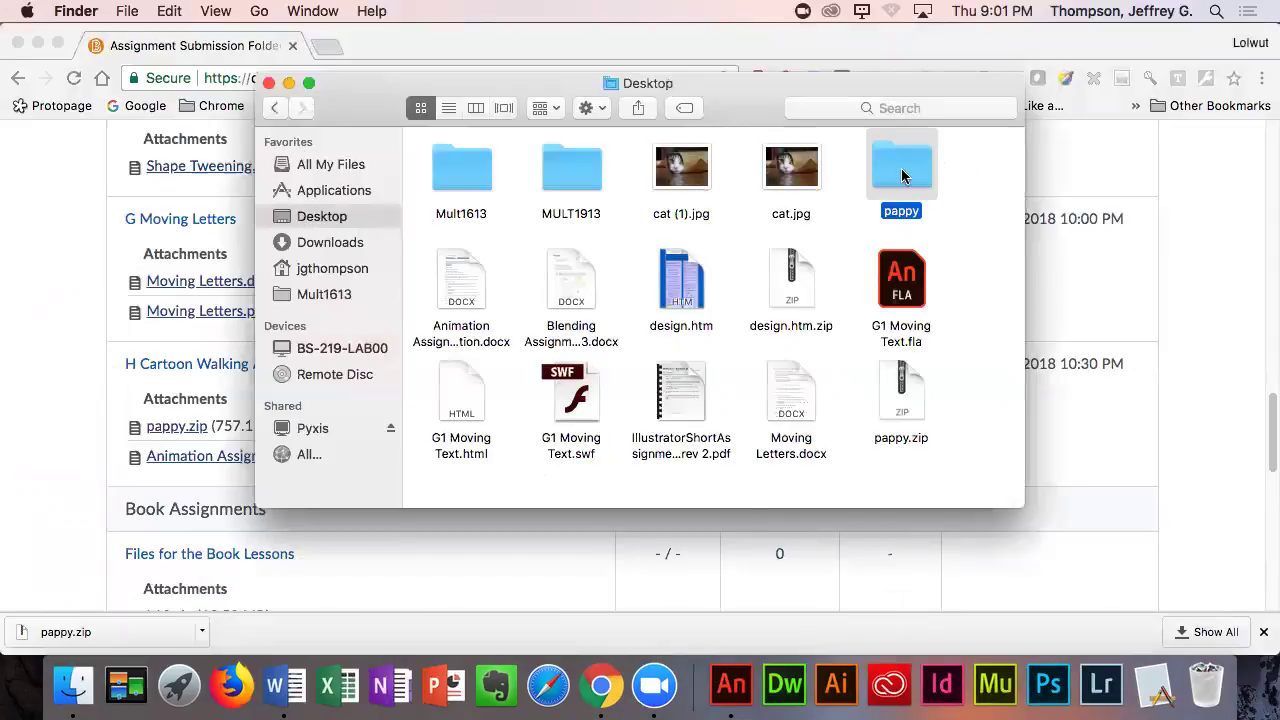
double_click(908, 172)
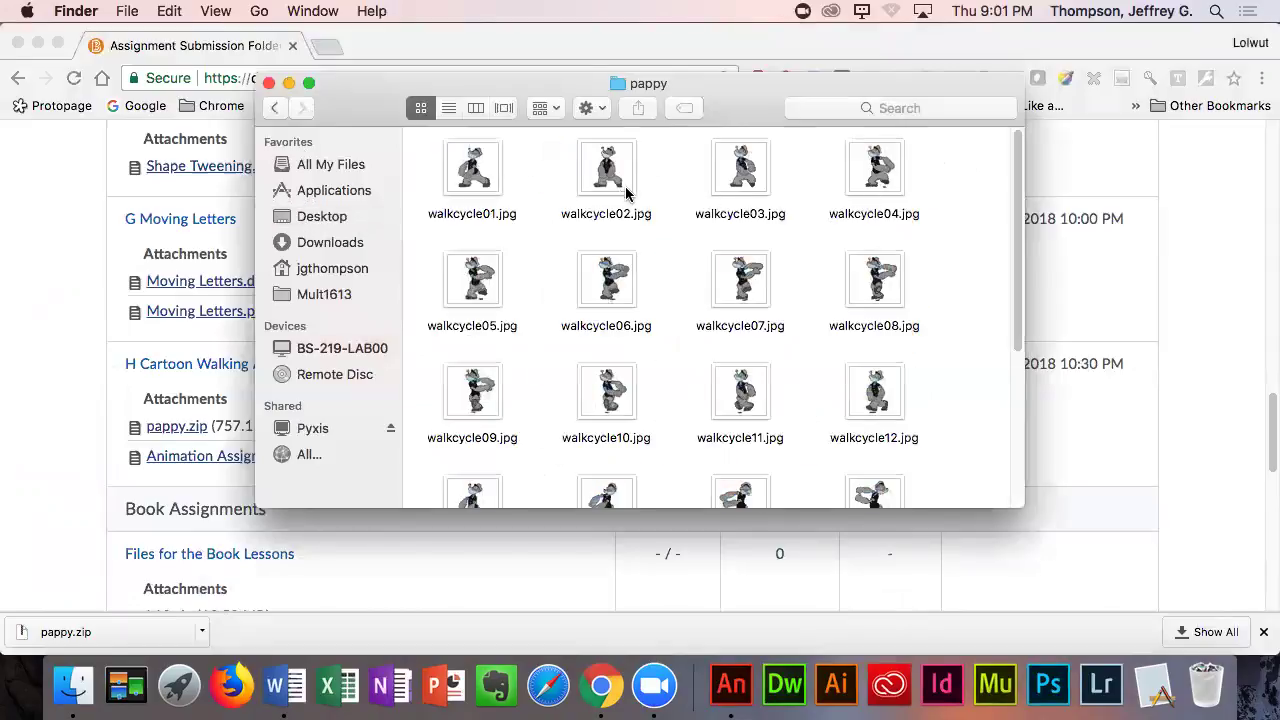
scroll(893, 410, down, 10)
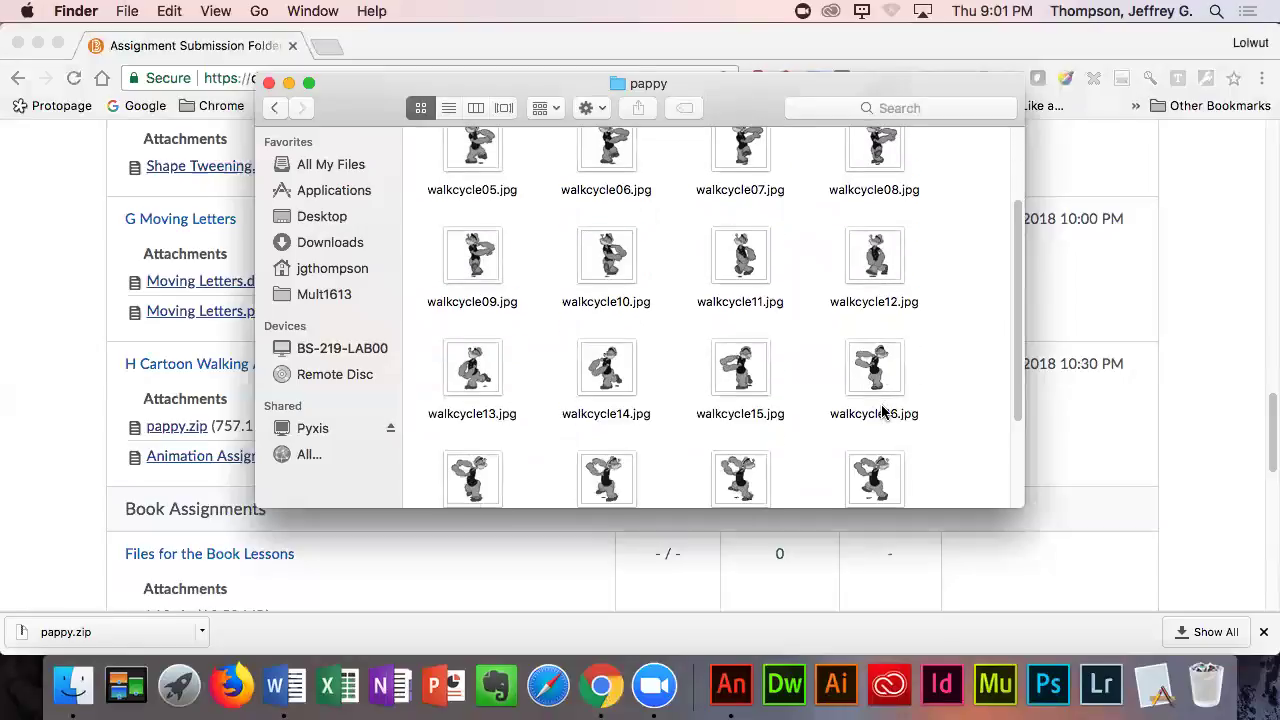
scroll(888, 430, up, 10)
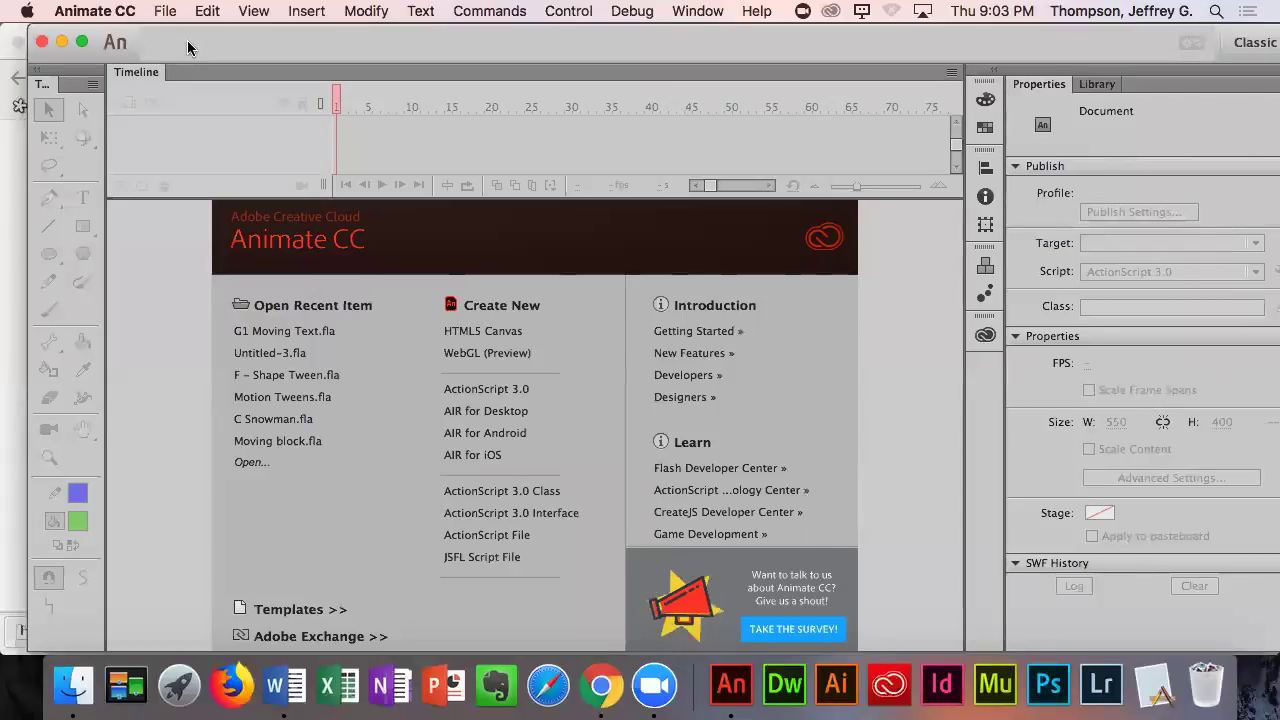
- Create a new 550×400, 24 fps ActionScript 3.0 document
click(165, 11)
click(178, 34)
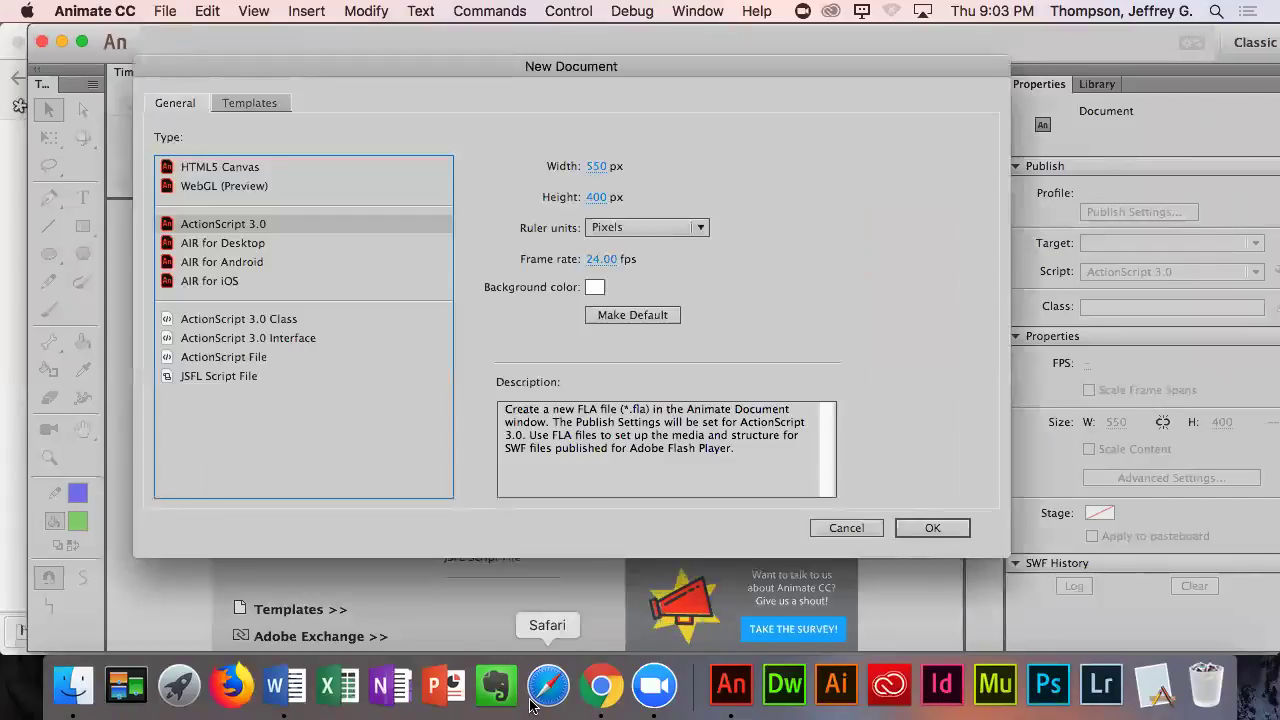
click(285, 686)
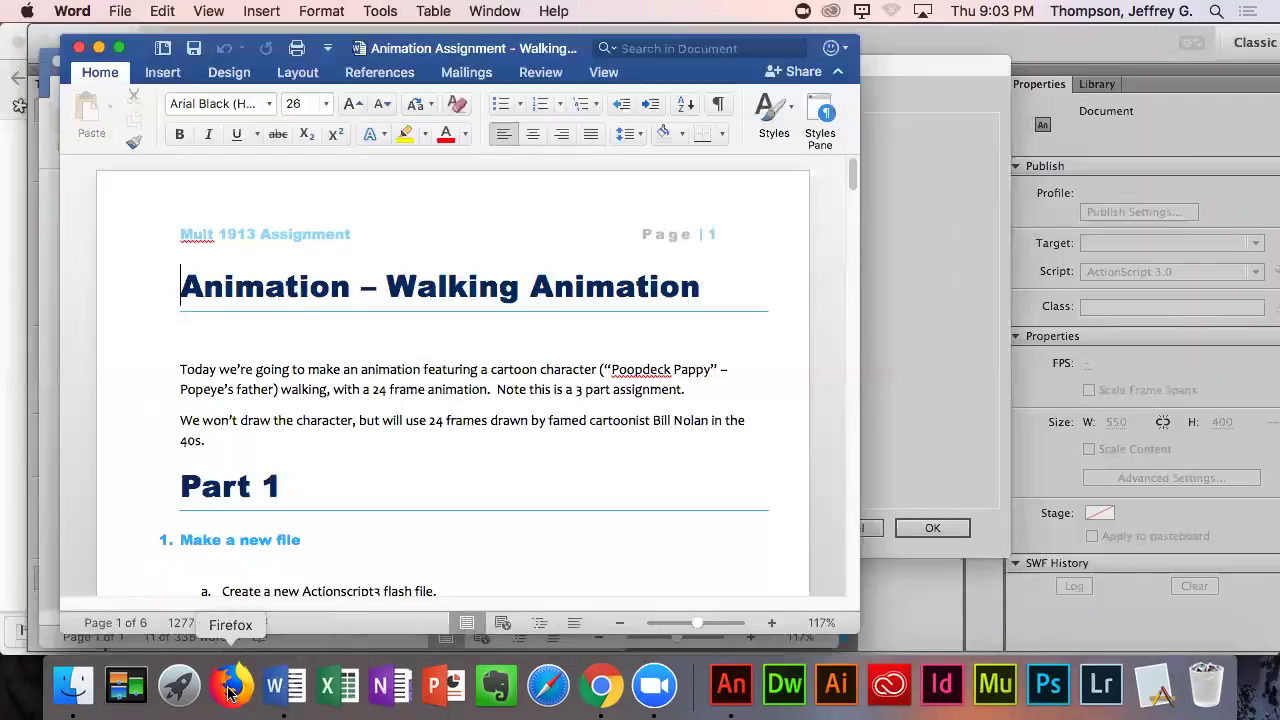
click(601, 686)
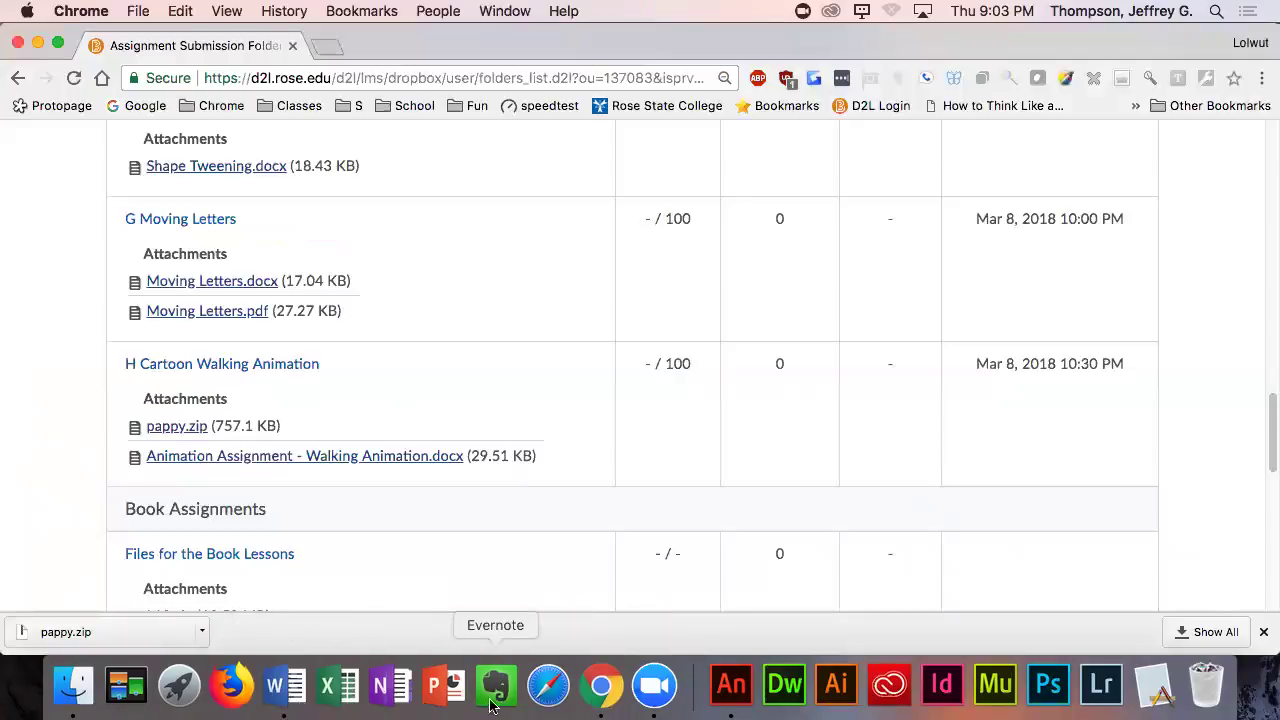
click(731, 686)
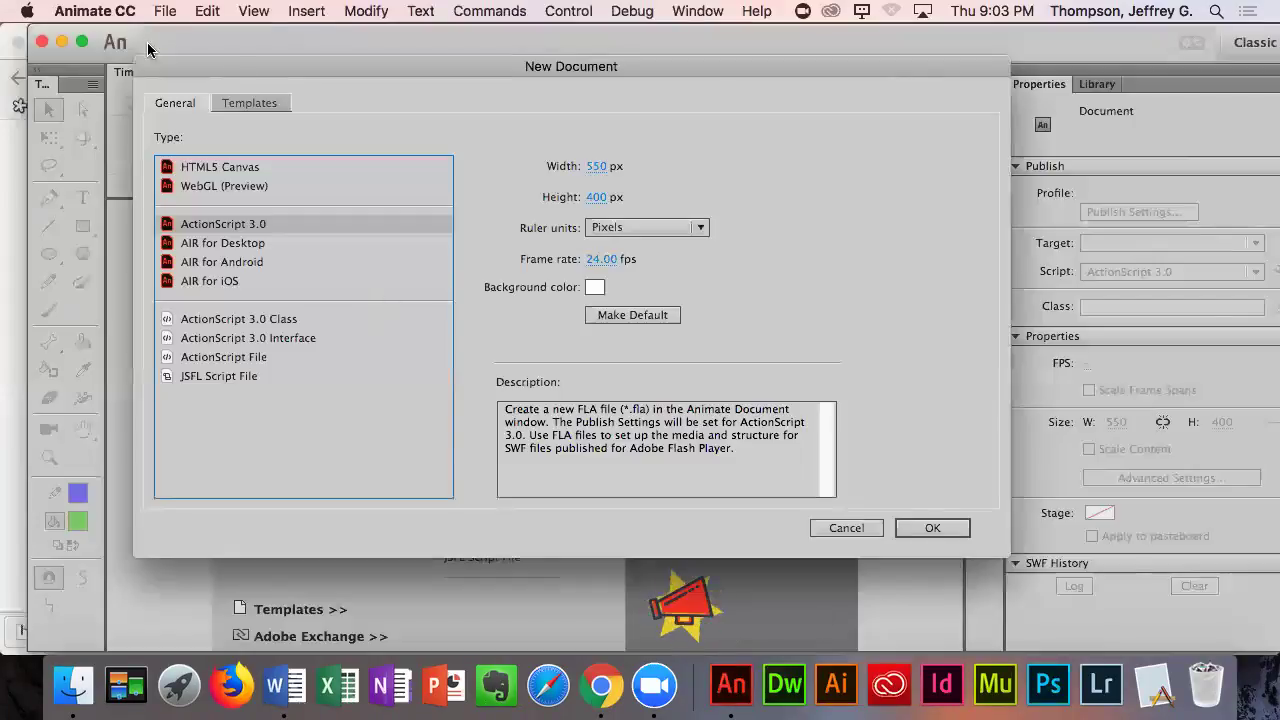
click(929, 530)
- Save the new document to the Desktop as H Walking.fla
click(165, 11)
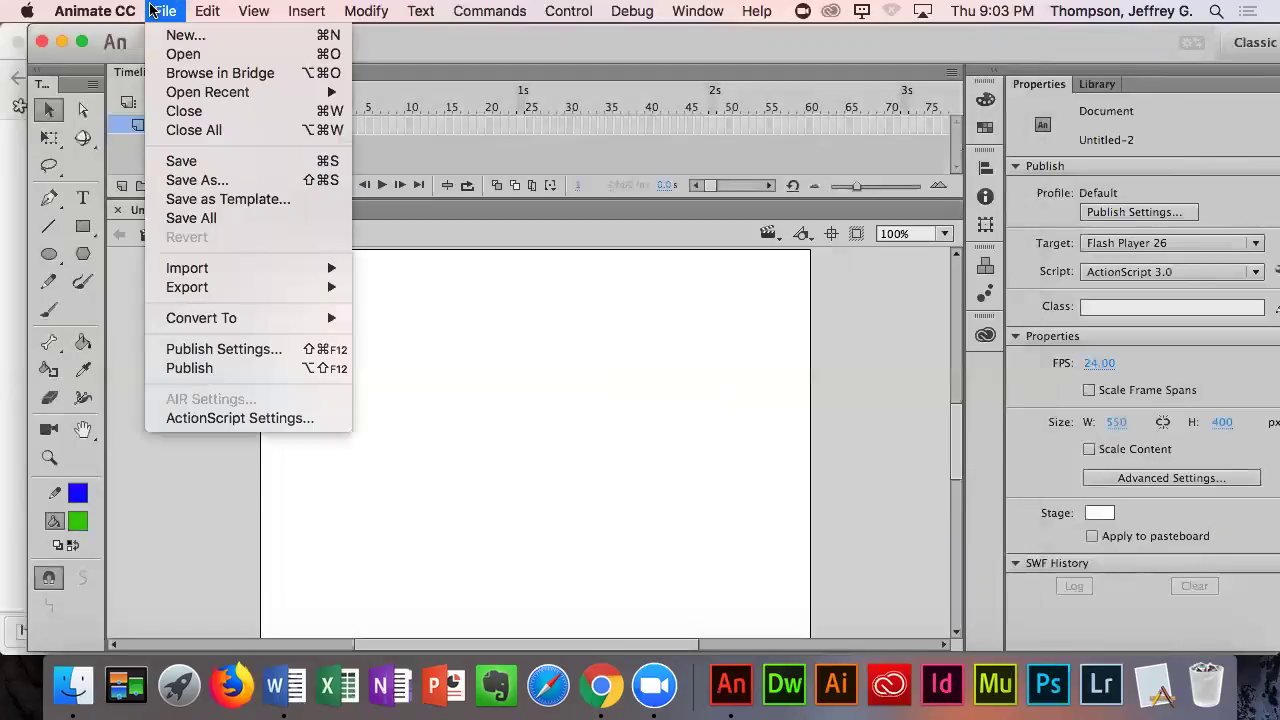
click(197, 180)
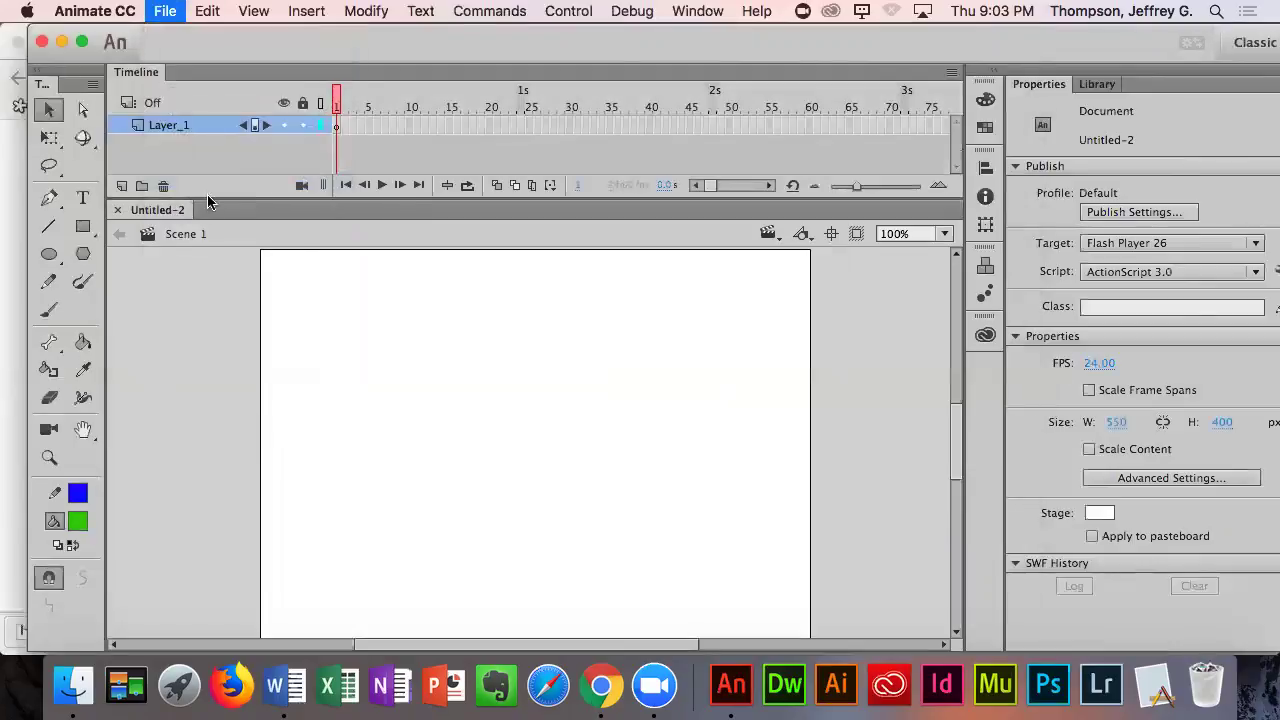
text(H Walking.fla)
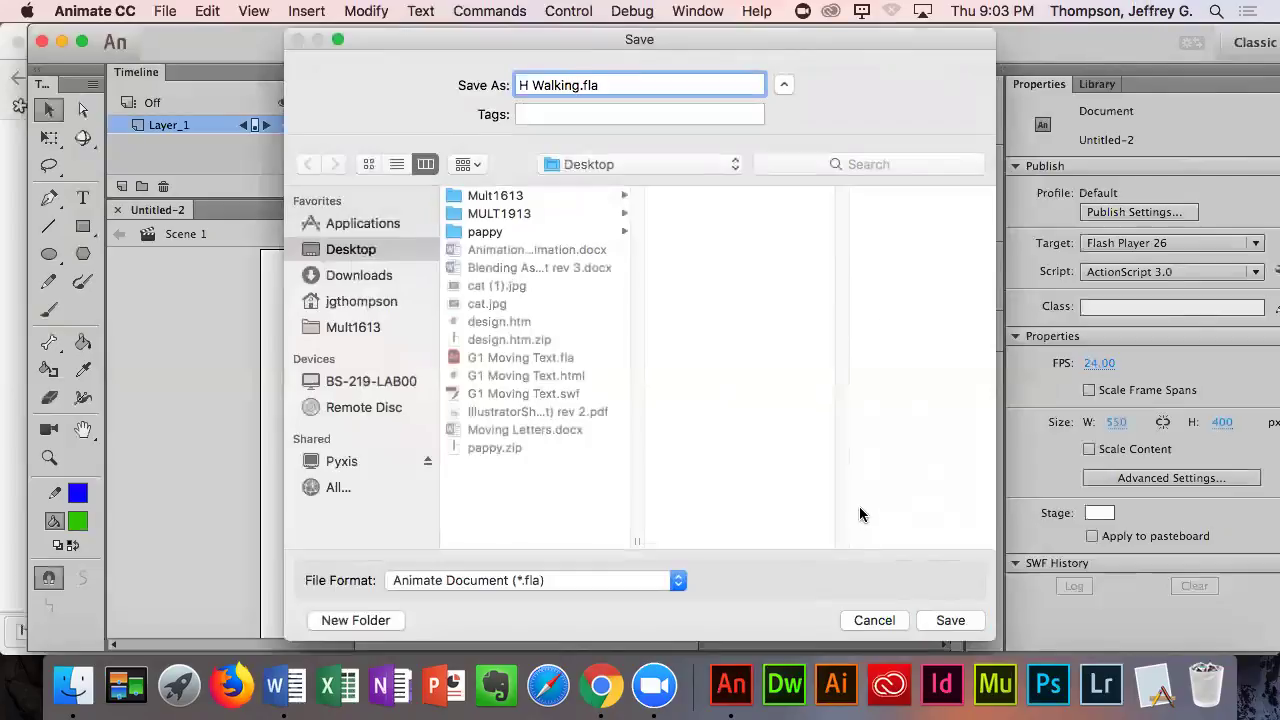
click(948, 621)
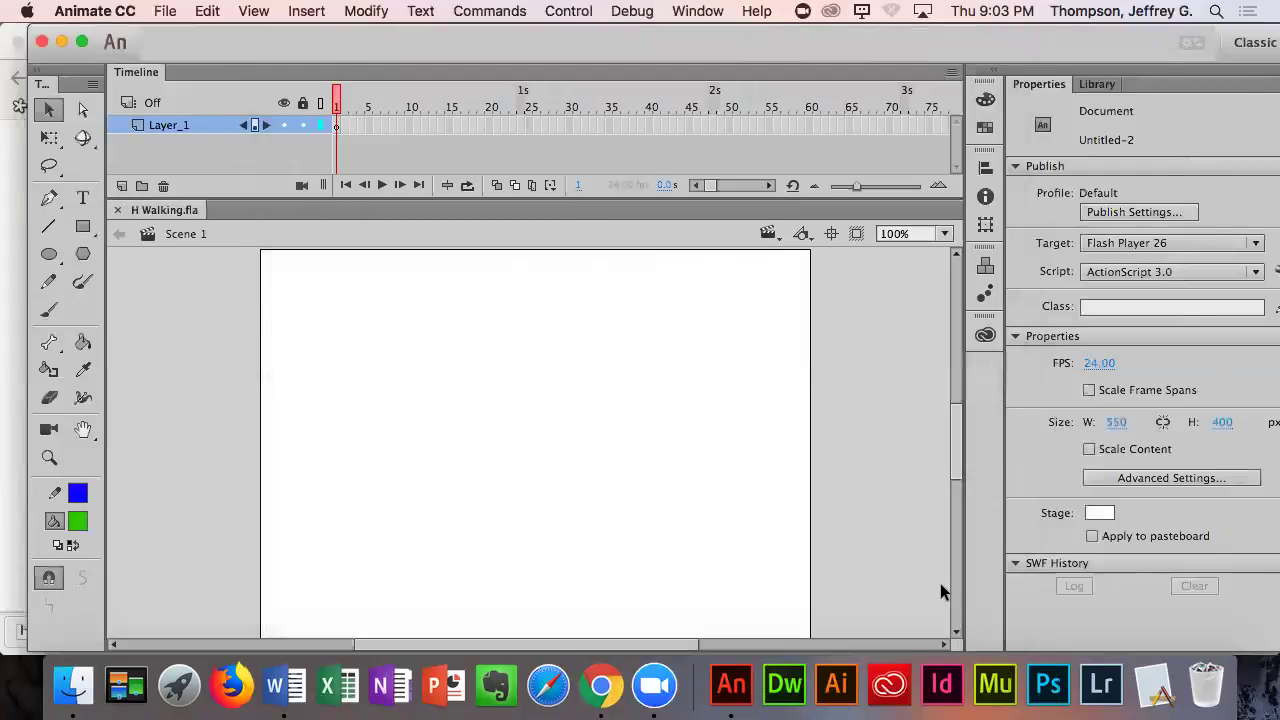
click(284, 688)
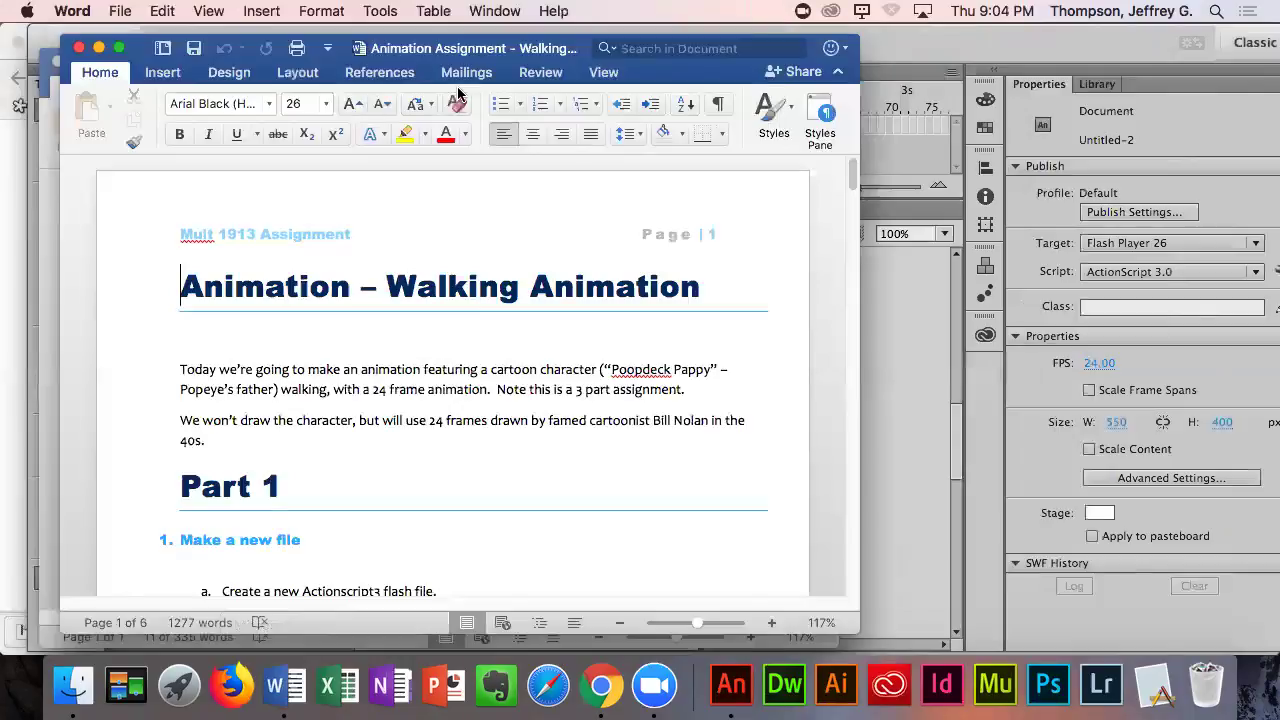
scroll(548, 272, down, 5)
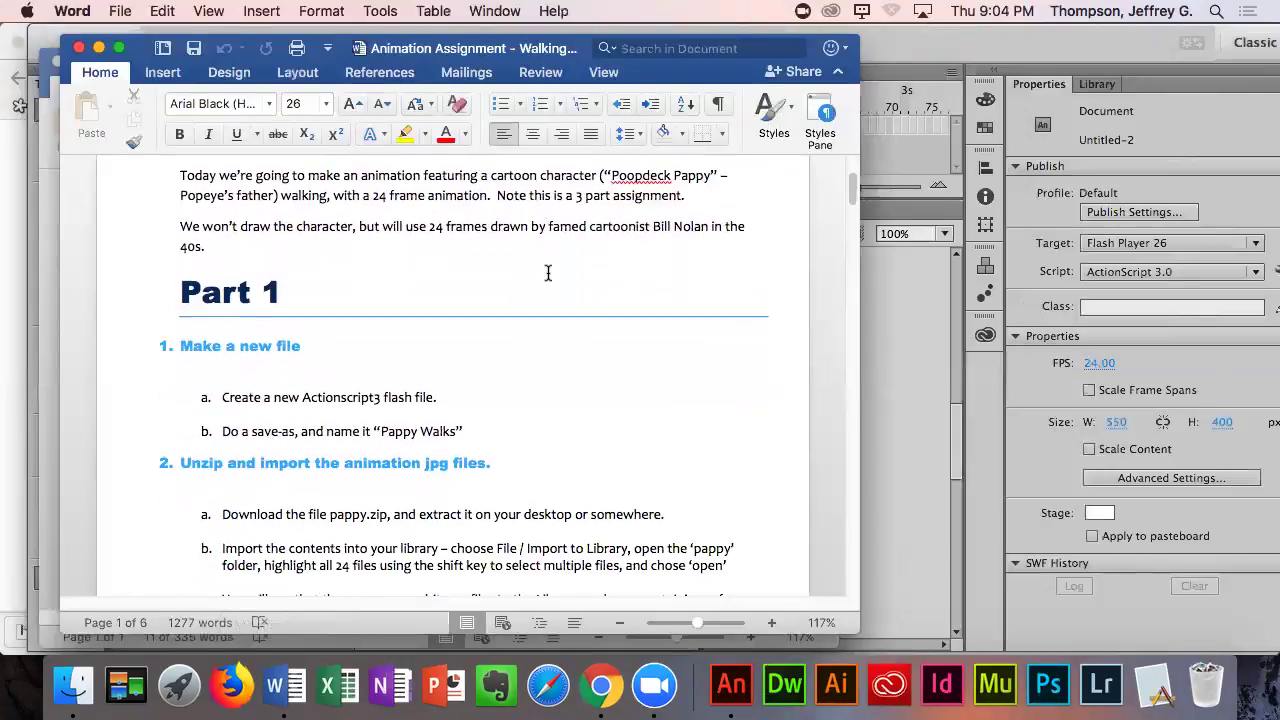
scroll(548, 272, down, 6)
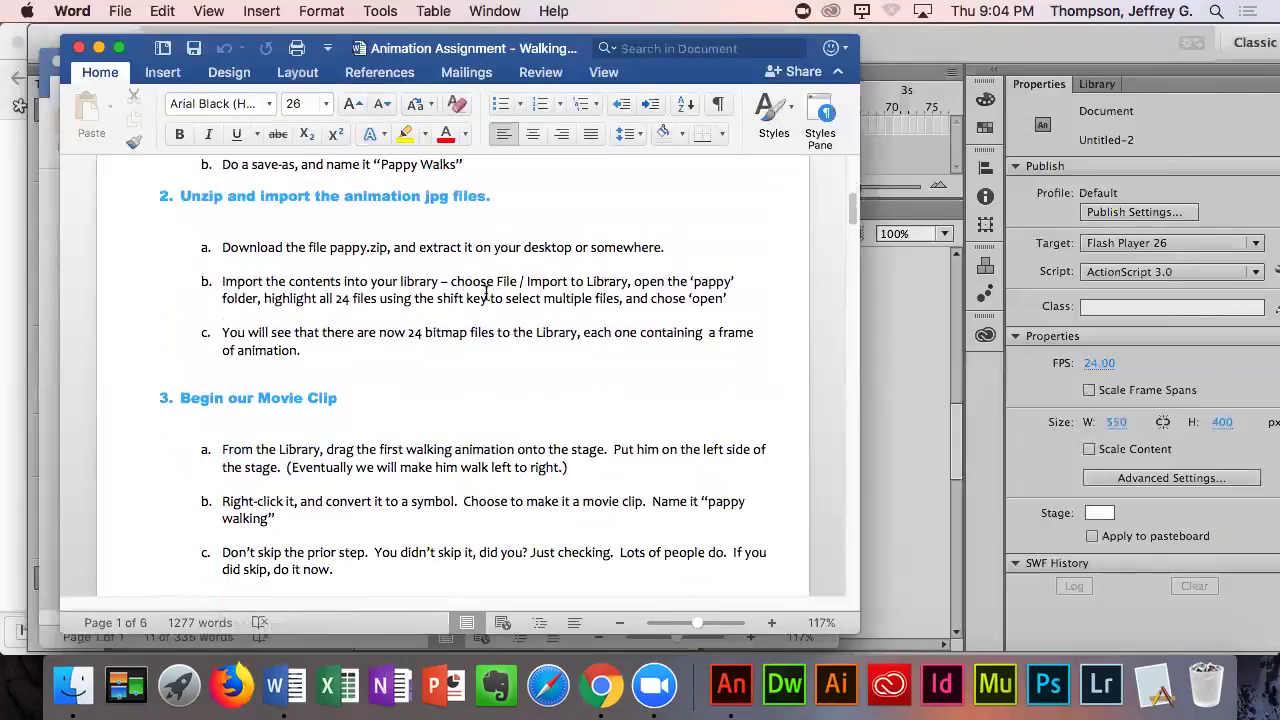
click(240, 281)
drag(451, 281, 722, 286)
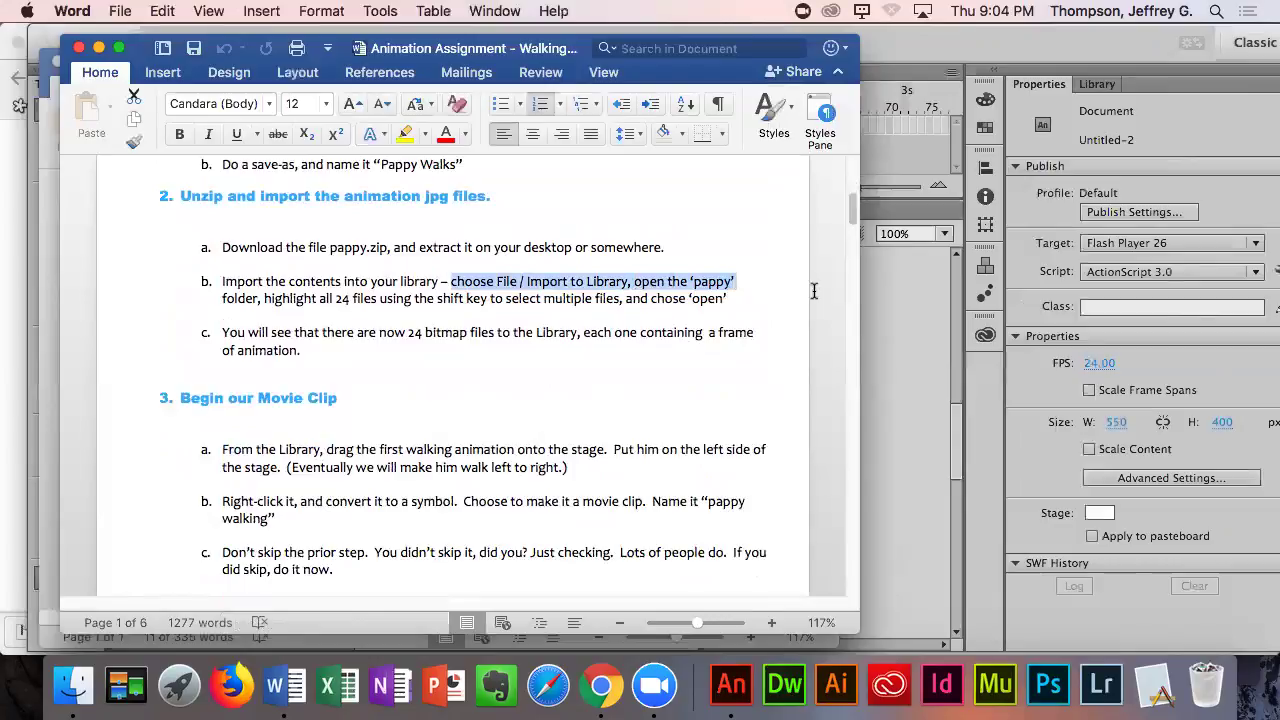
click(896, 293)
drag(310, 45, 237, 49)
click(165, 10)
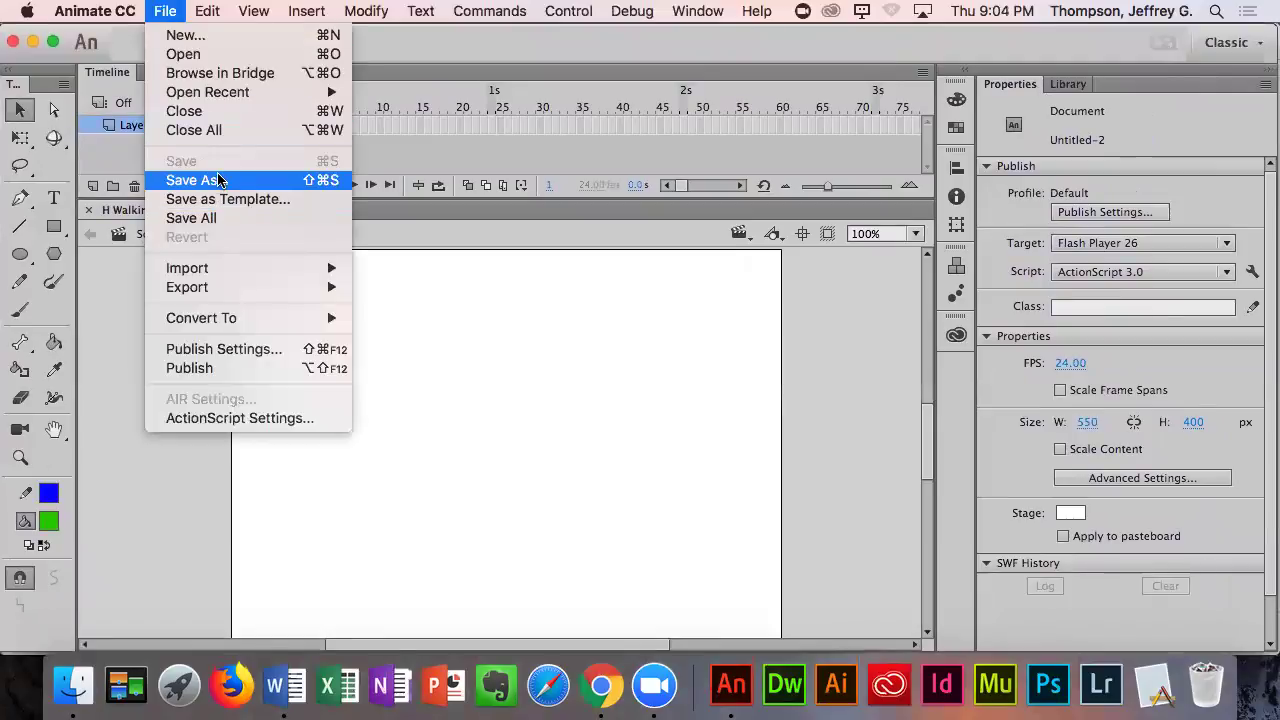
- Dismiss a stray menu and cancel an accidentally opened File Open dialog
click(203, 10)
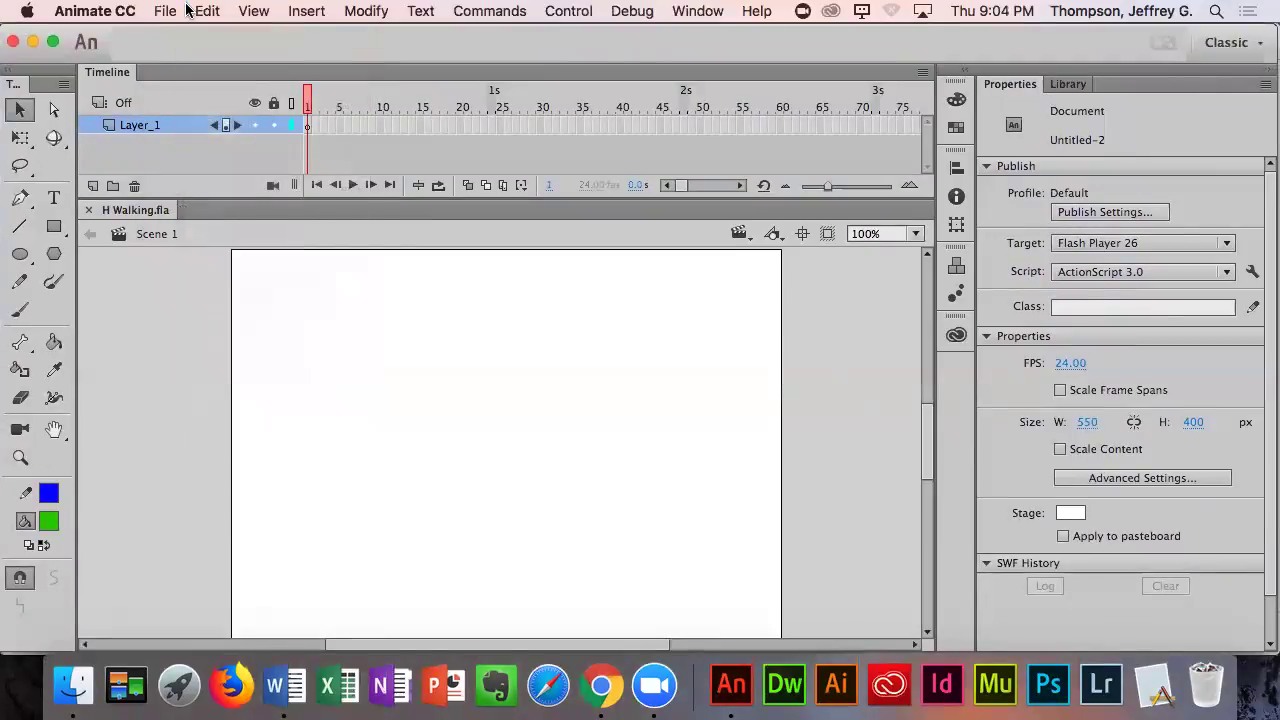
click(95, 10)
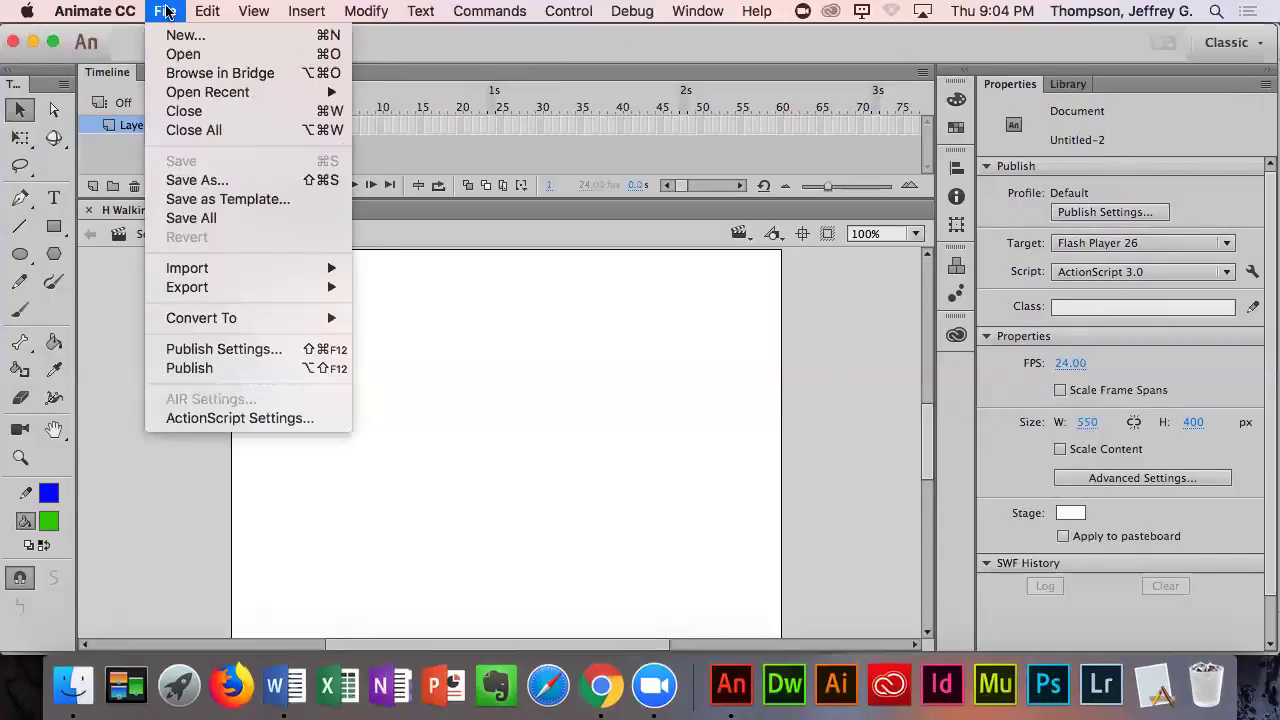
click(183, 54)
click(158, 10)
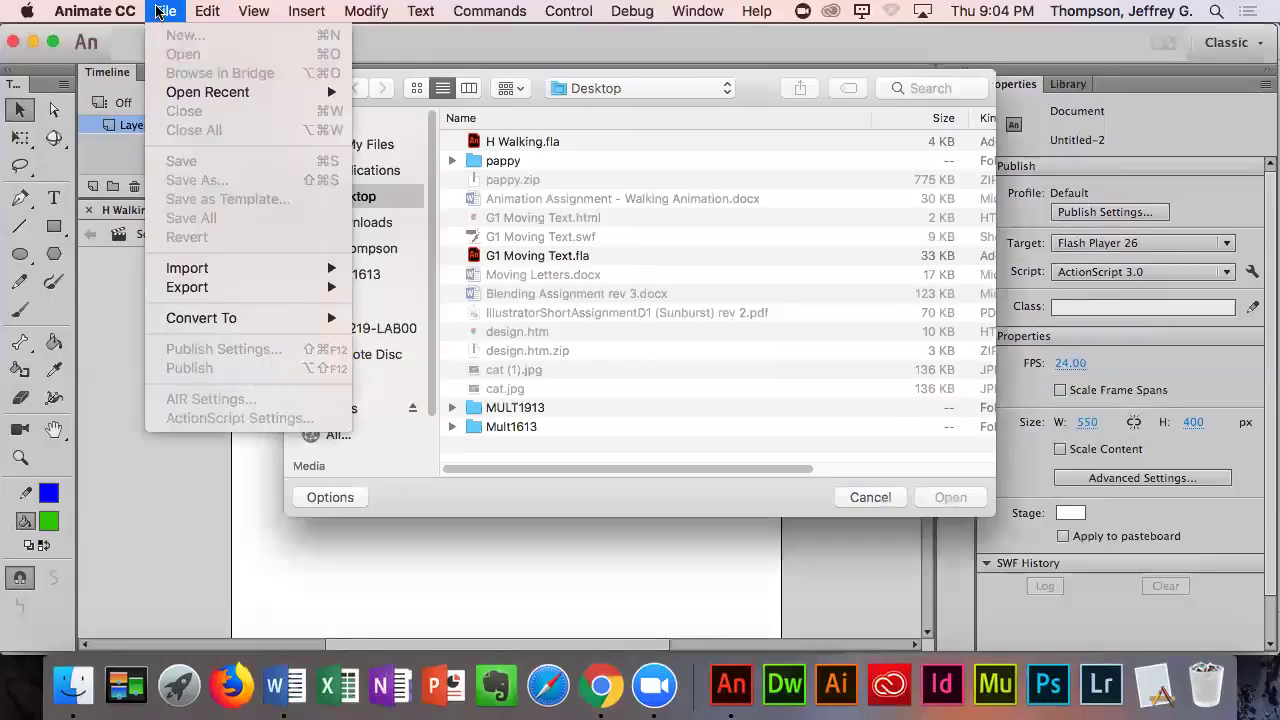
click(856, 493)
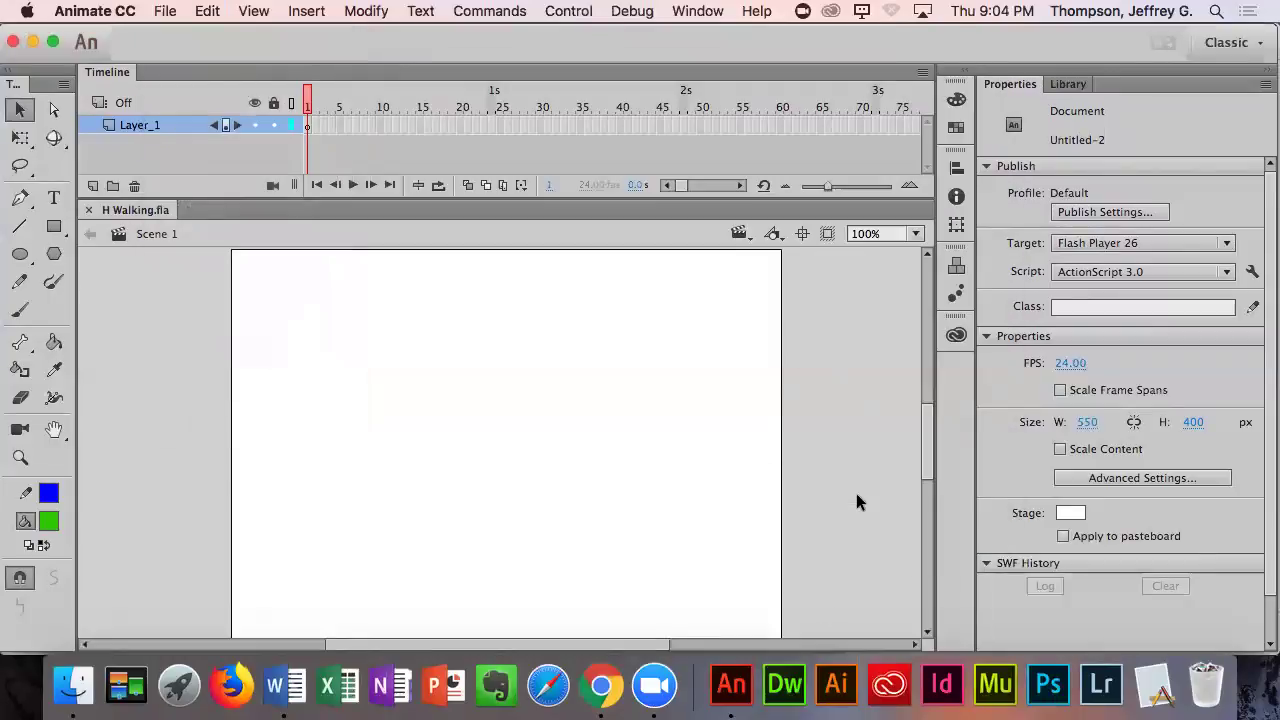
- Start File > Import > Import to Library and browse to the Desktop's pappy folder
click(165, 10)
mouse_move(198, 268)
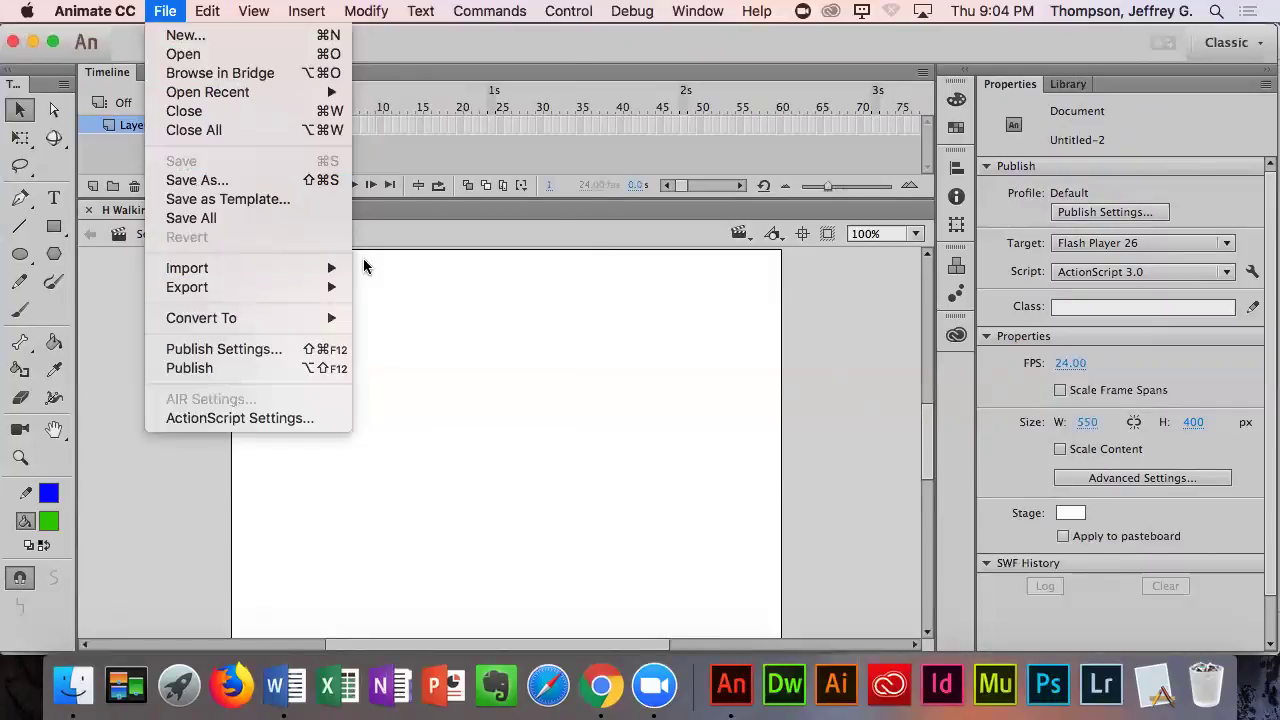
mouse_move(332, 268)
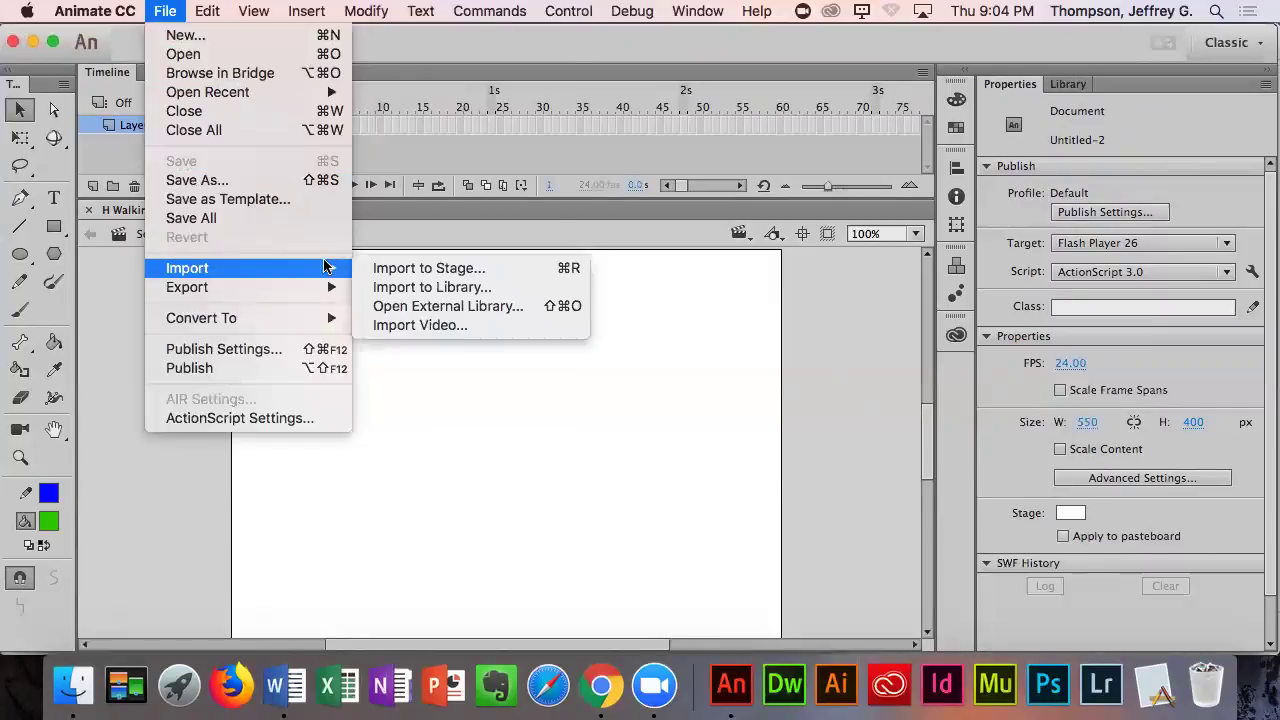
click(382, 288)
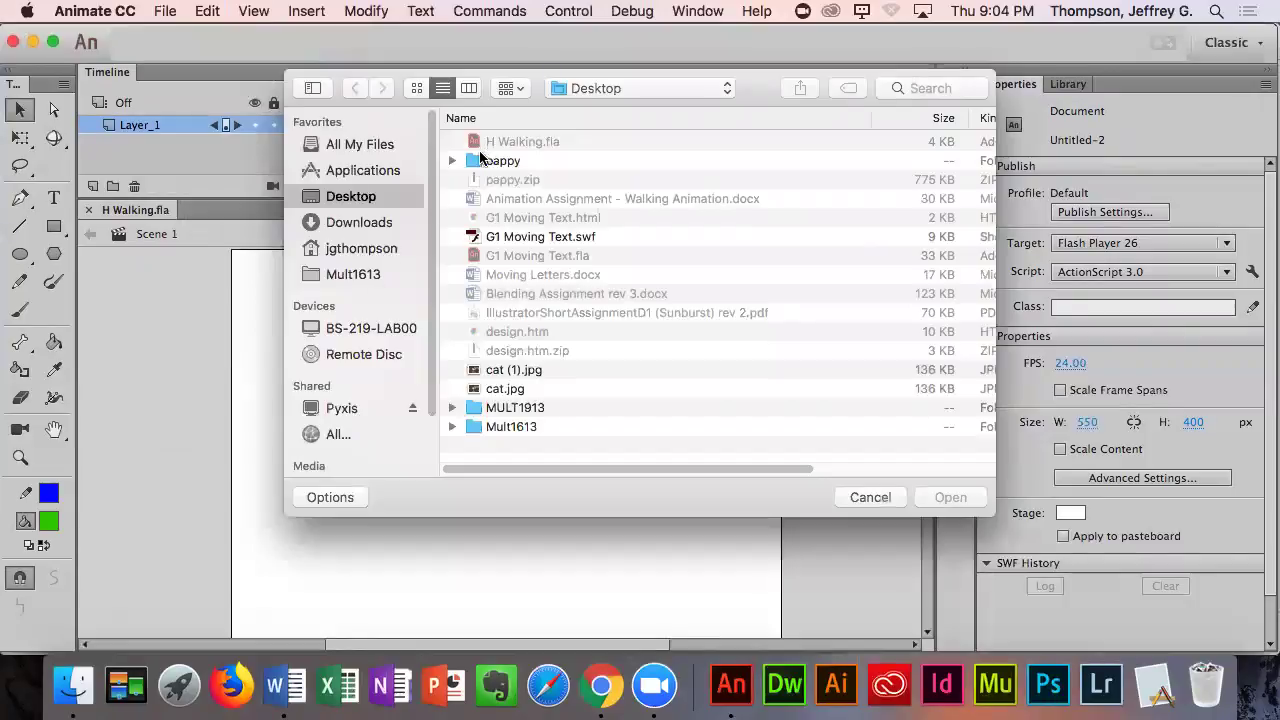
click(336, 226)
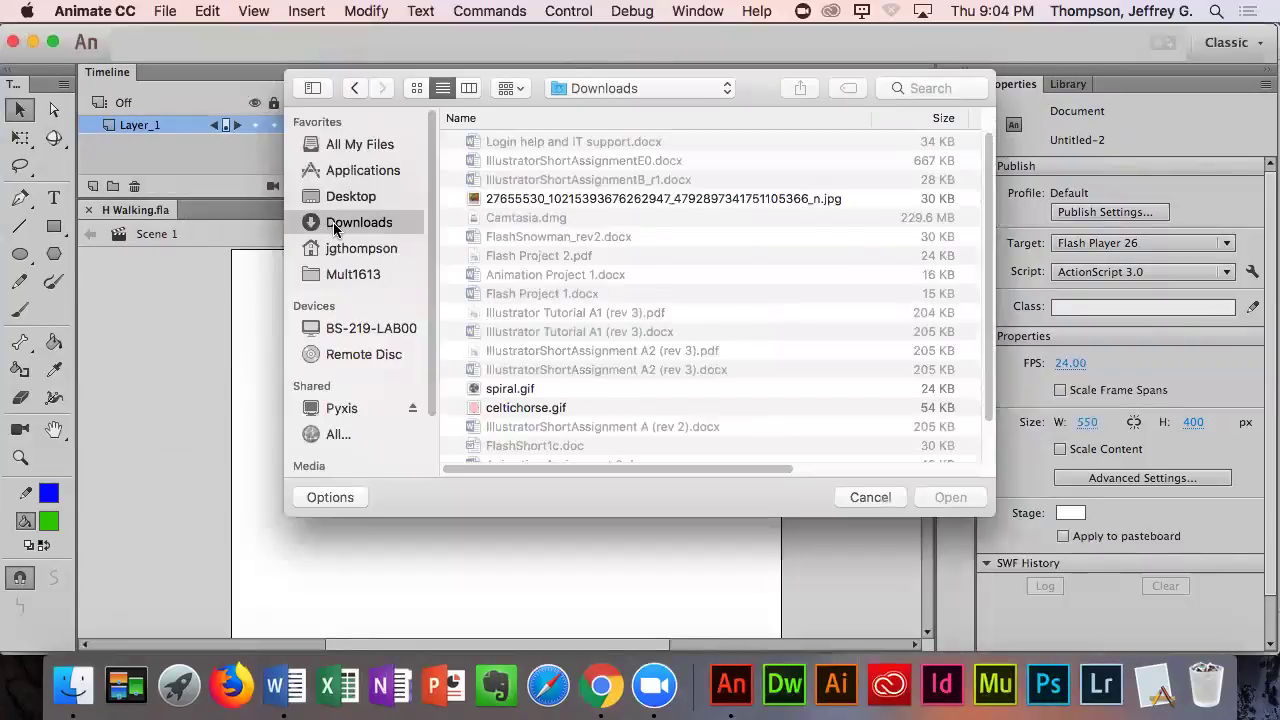
click(338, 196)
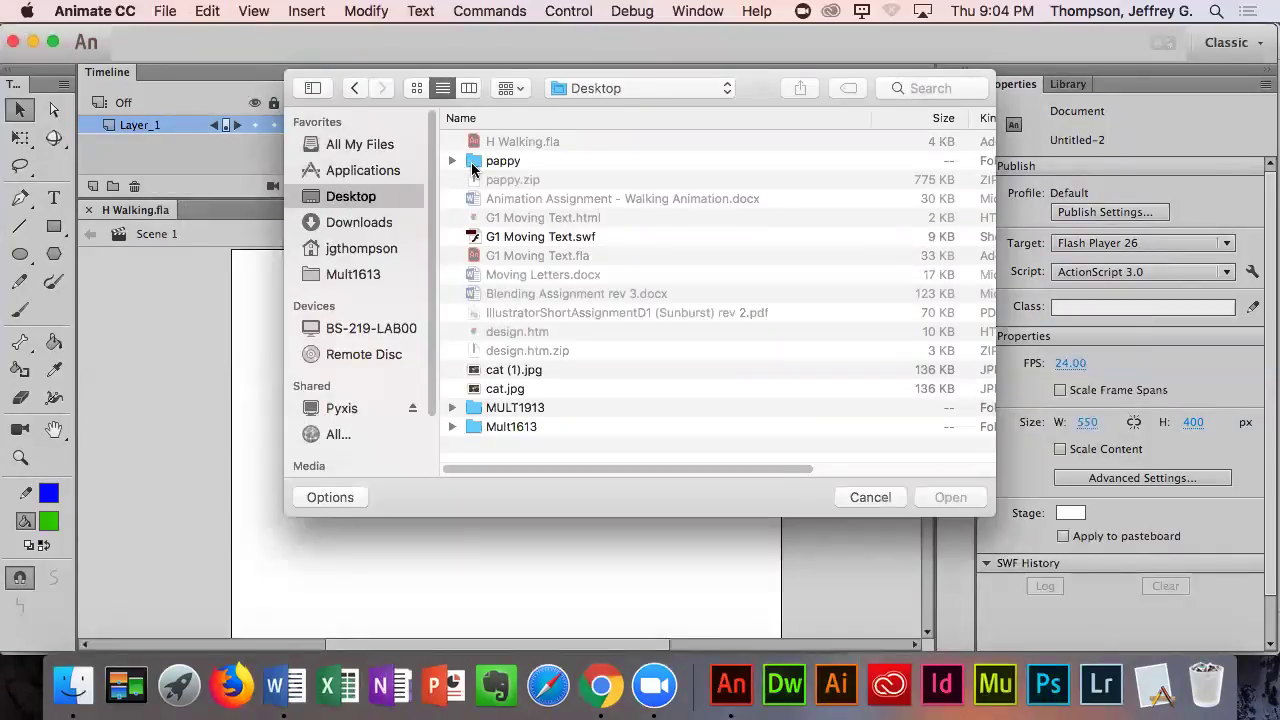
double_click(472, 164)
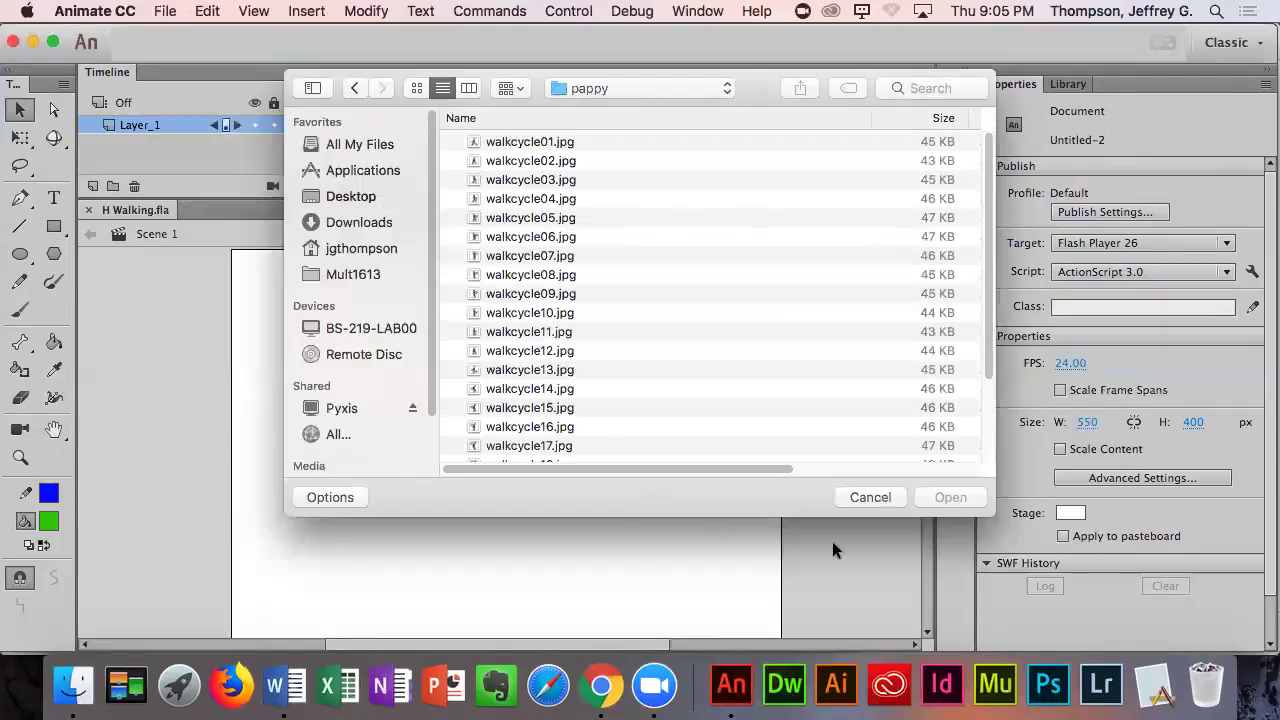
- Select walkcycle01.jpg through walkcycle24.jpg and import all 24 frames
drag(993, 510, 1082, 653)
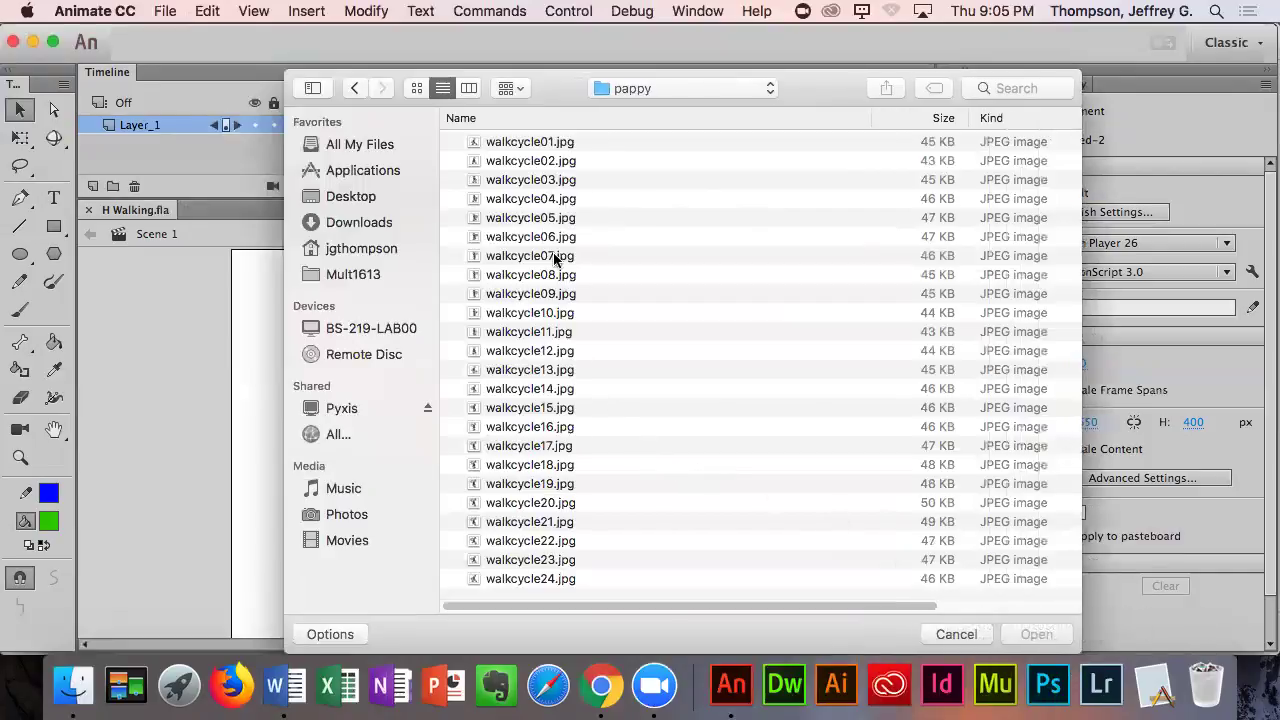
click(507, 142)
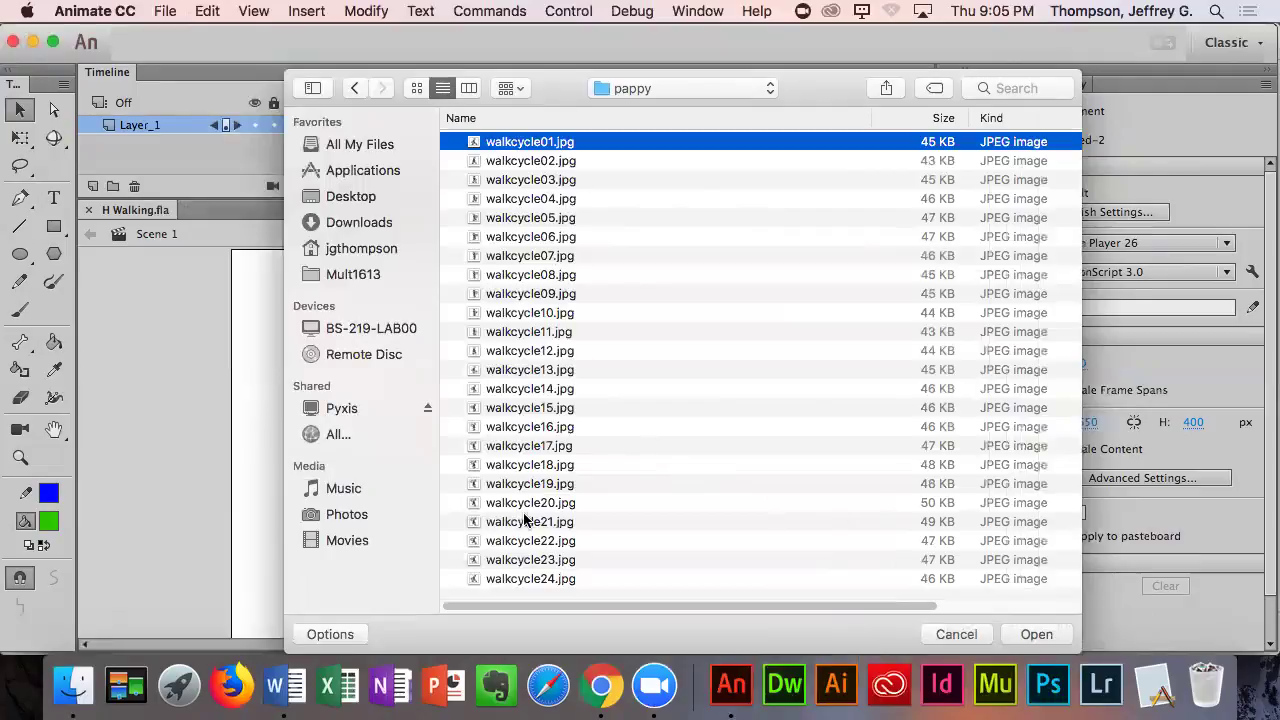
shift+click(543, 579)
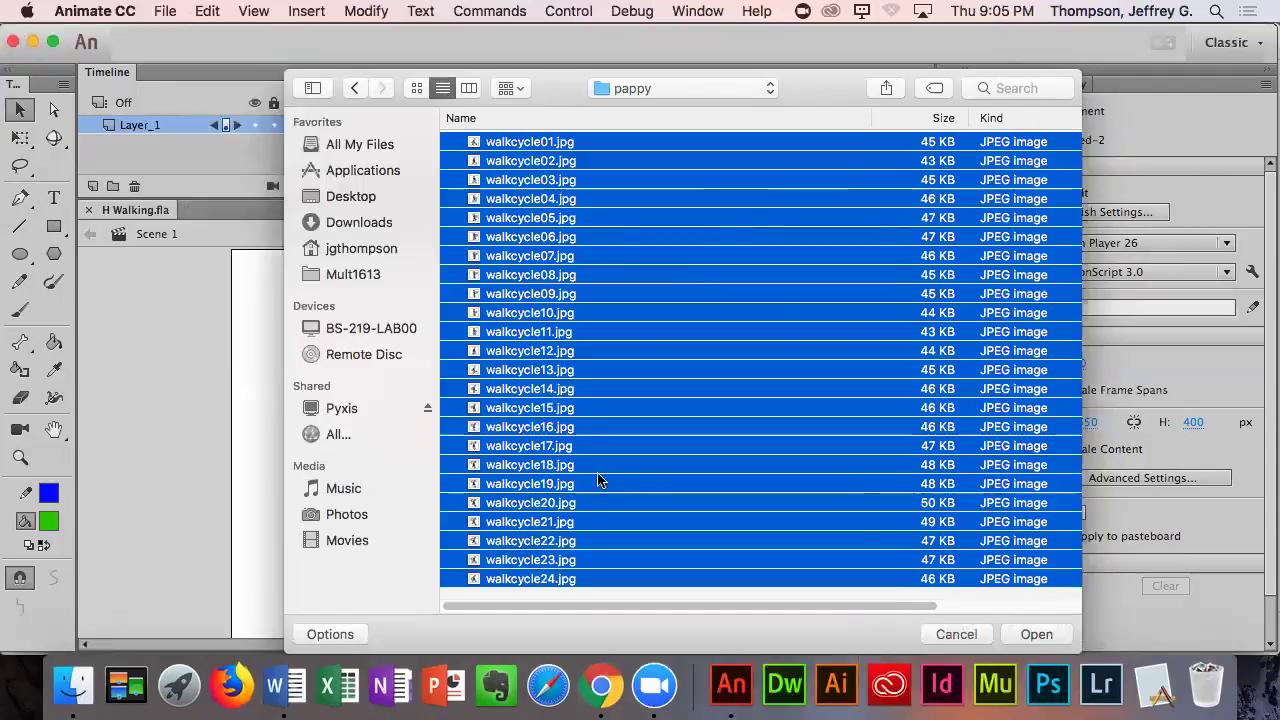
click(1021, 632)
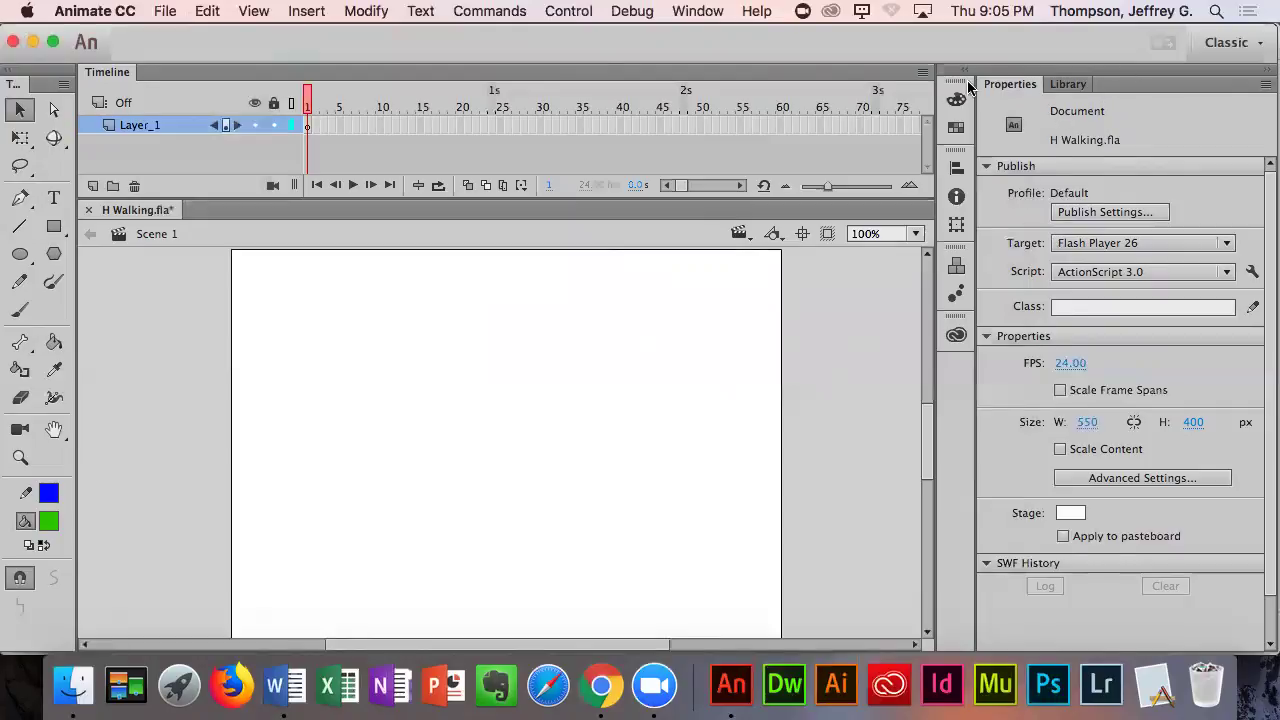
- Show the Library panel, return to Animate, and close the Preferences window
click(1067, 86)
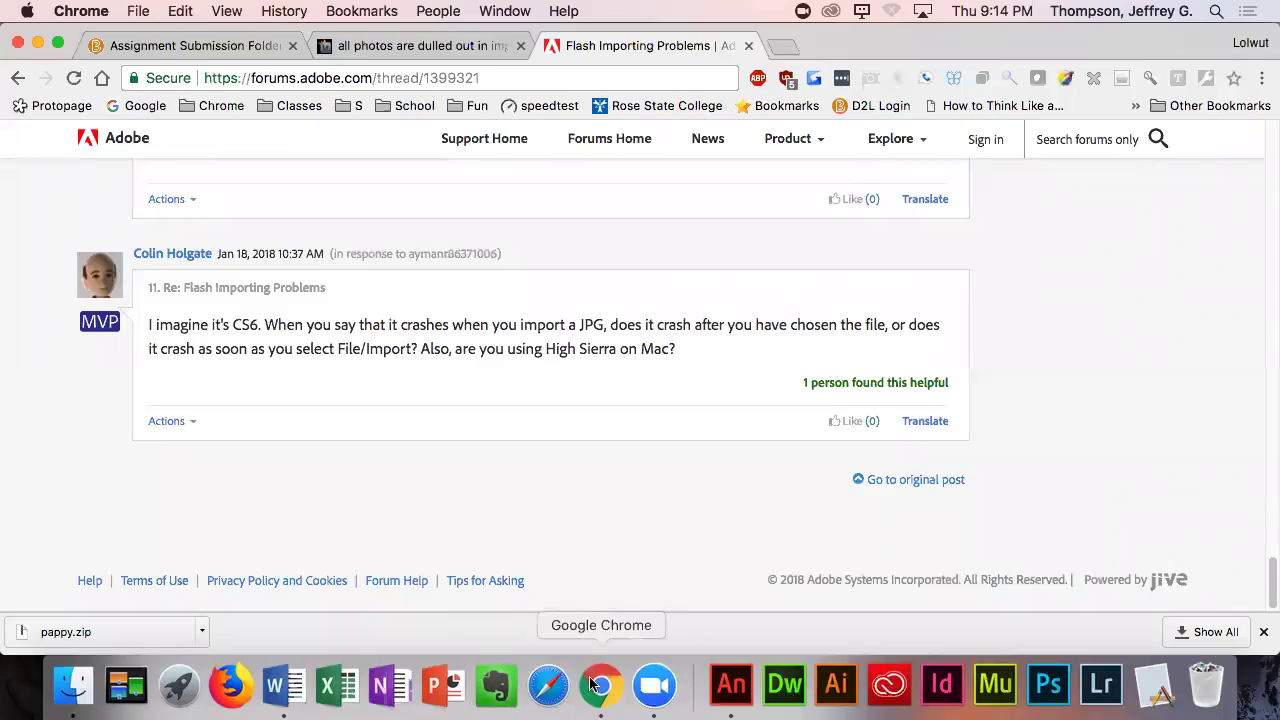
click(738, 688)
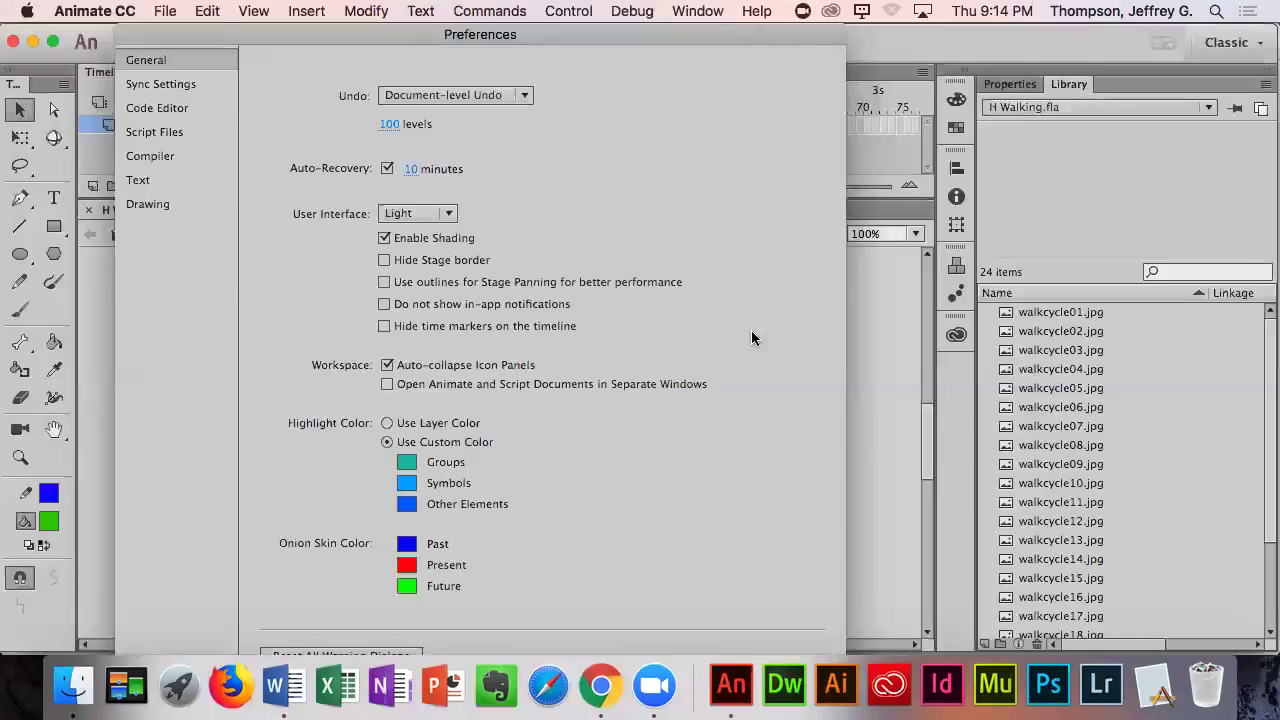
drag(190, 44, 156, 18)
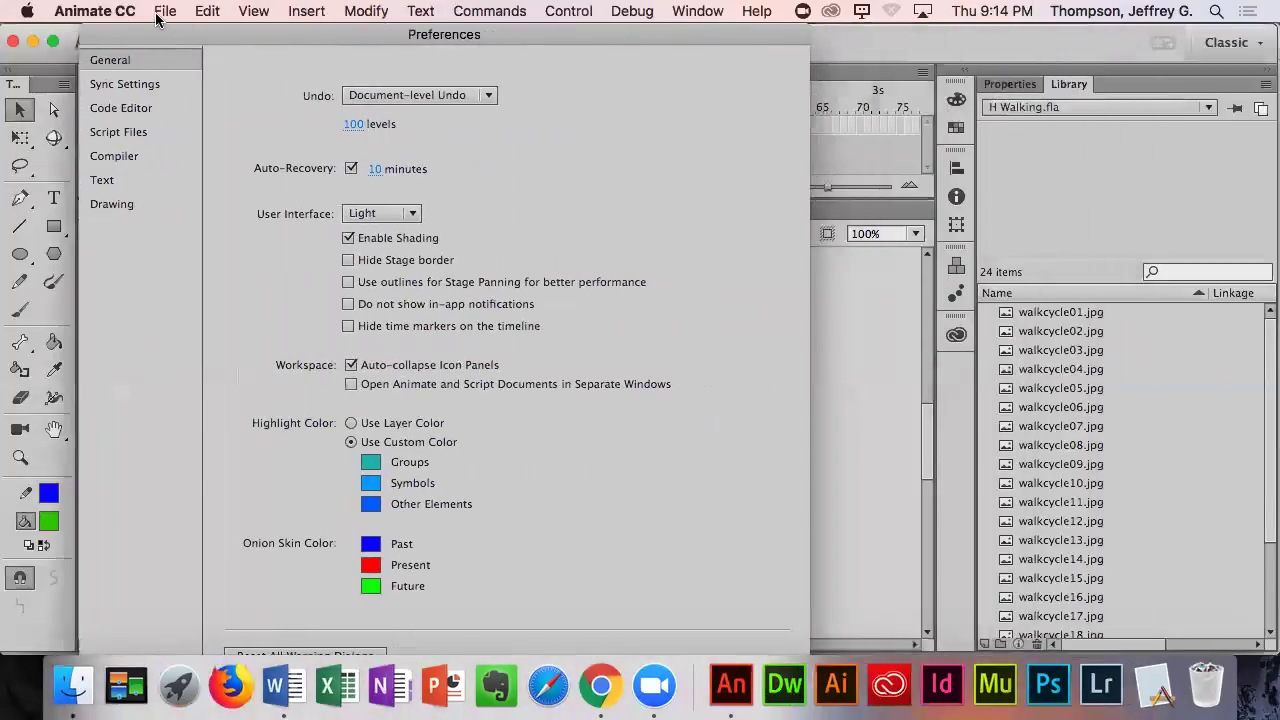
key(Return)
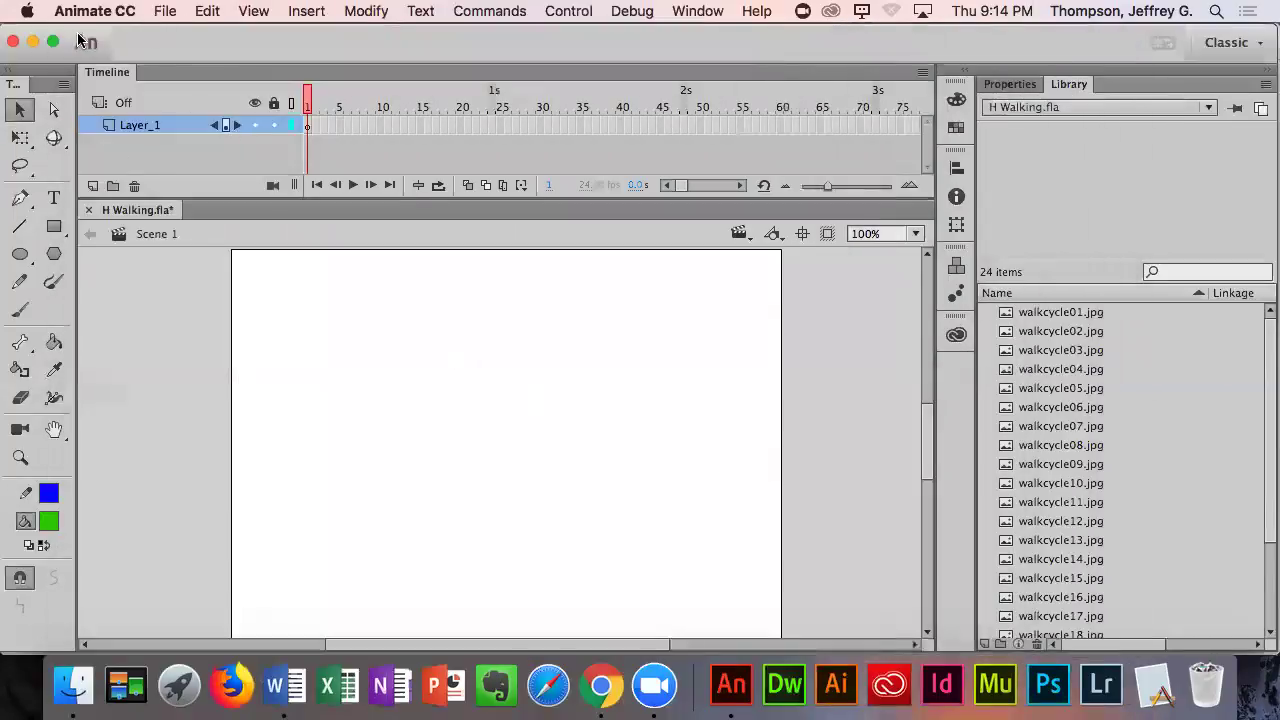
- Open Import to Library and switch the file filter to All Files, then back to All Openable Formats
click(163, 10)
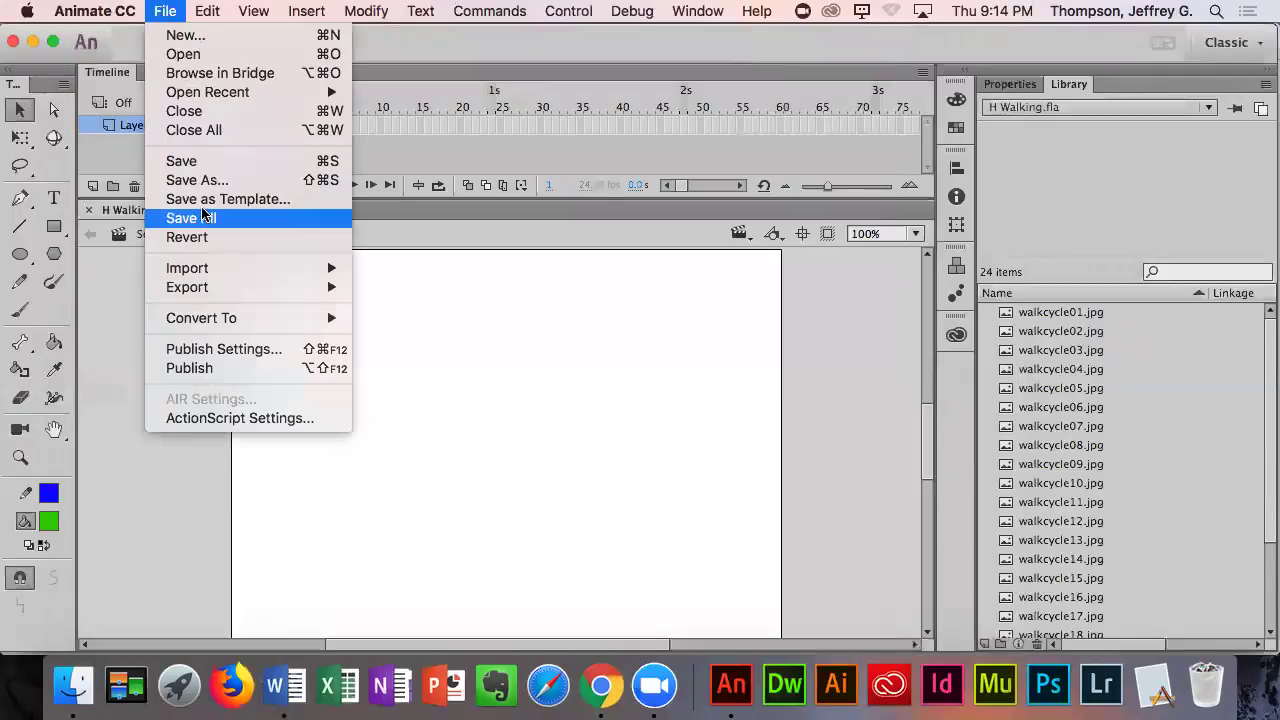
mouse_move(214, 267)
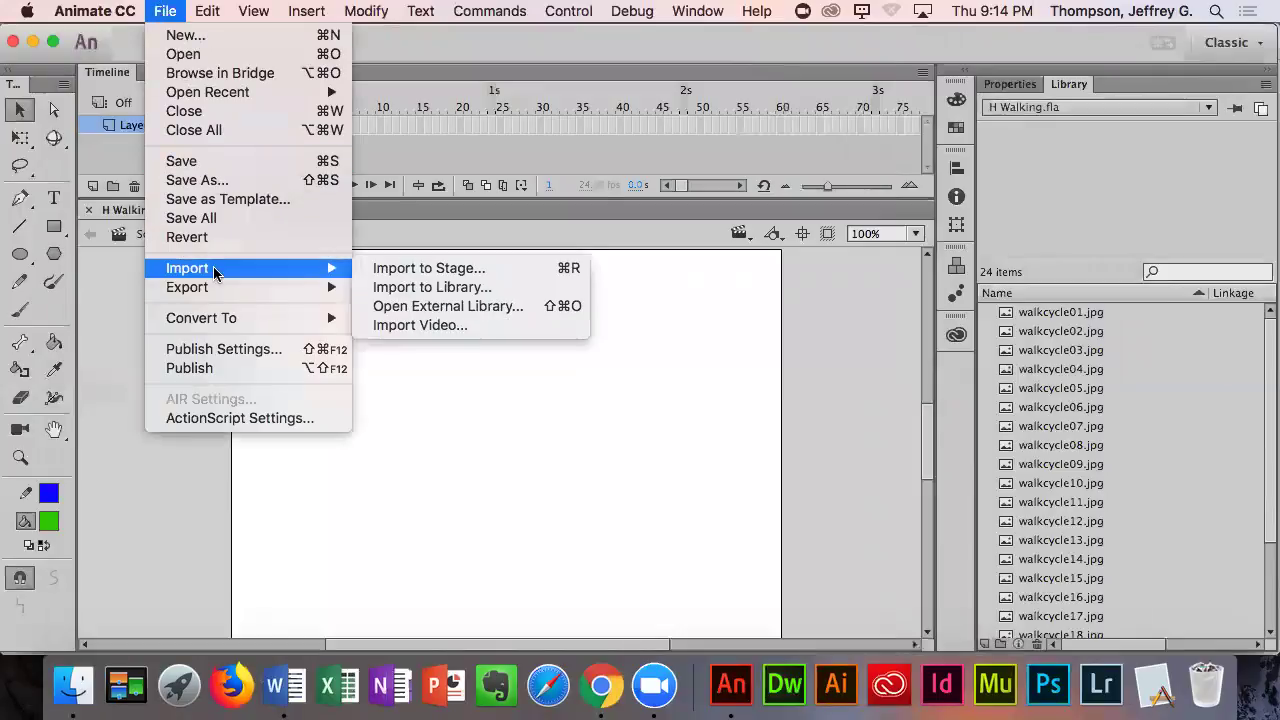
click(400, 287)
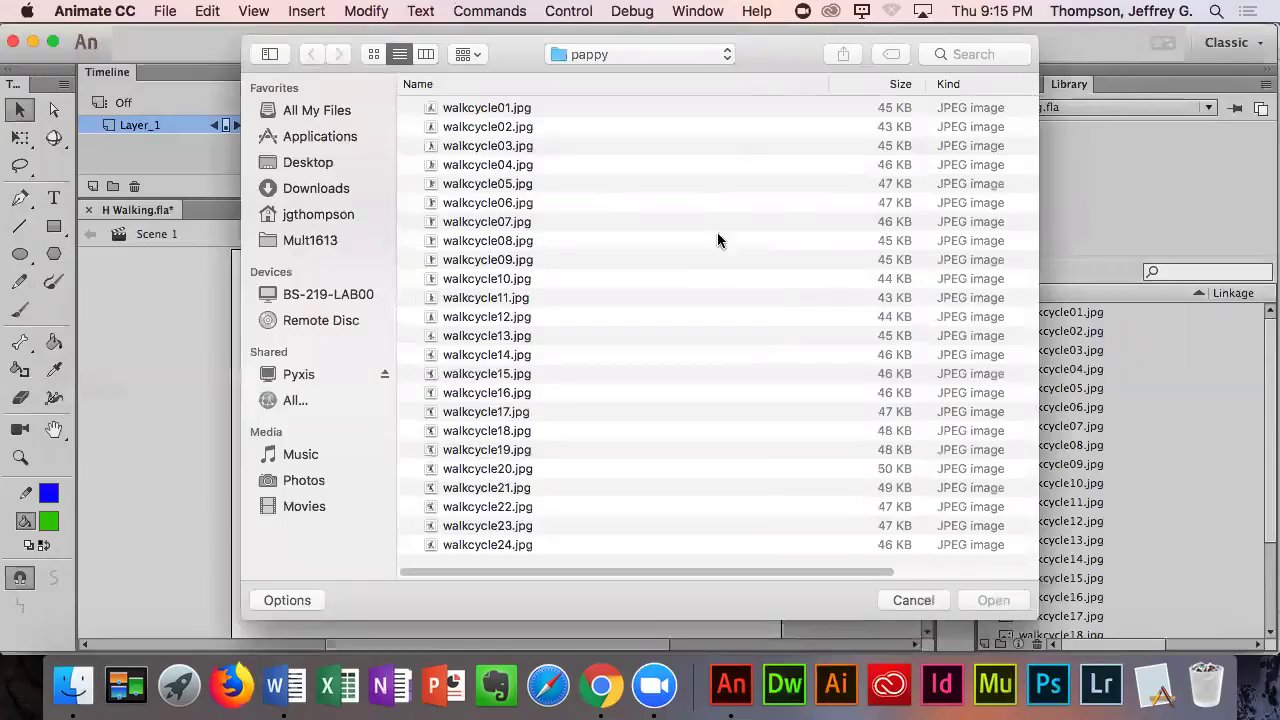
click(304, 603)
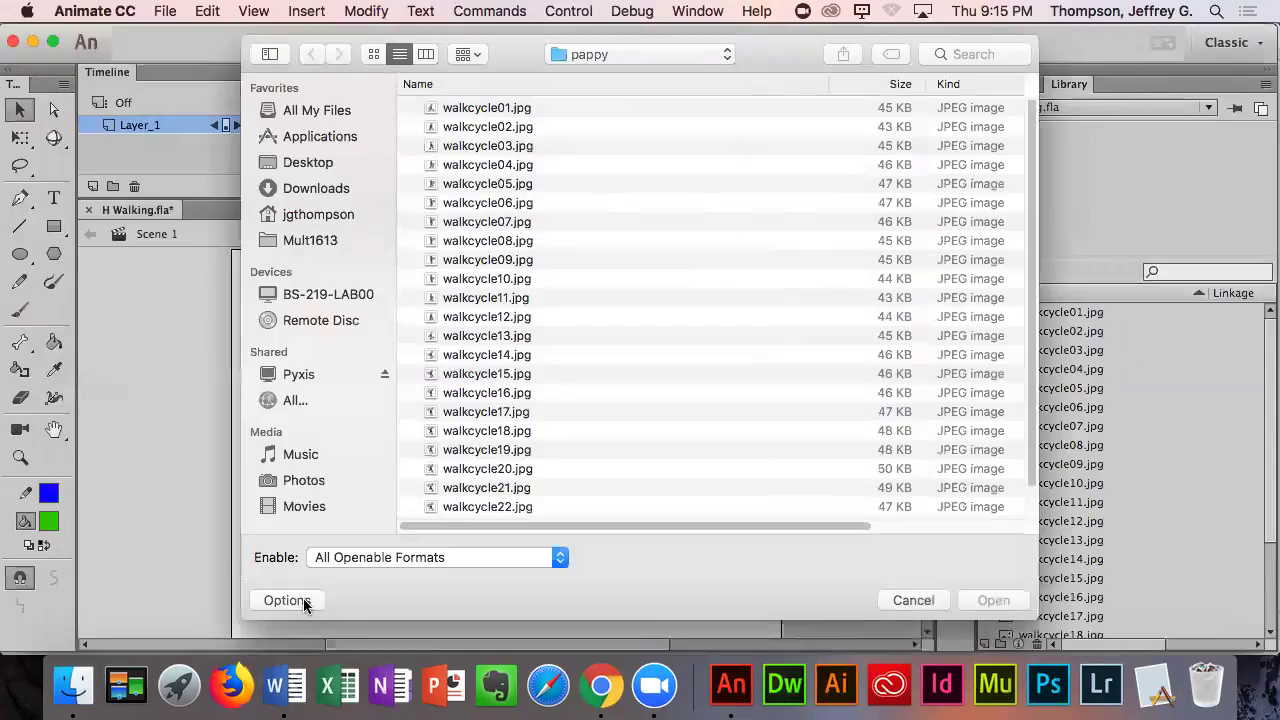
click(371, 560)
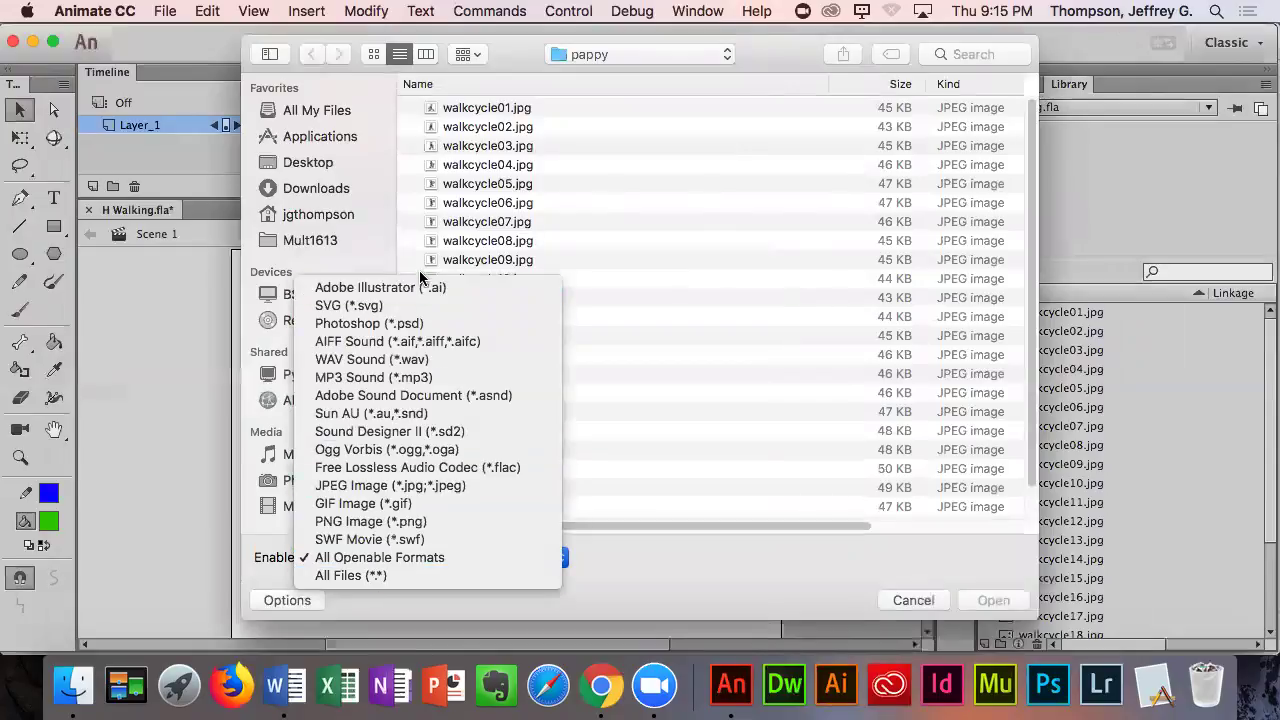
click(380, 577)
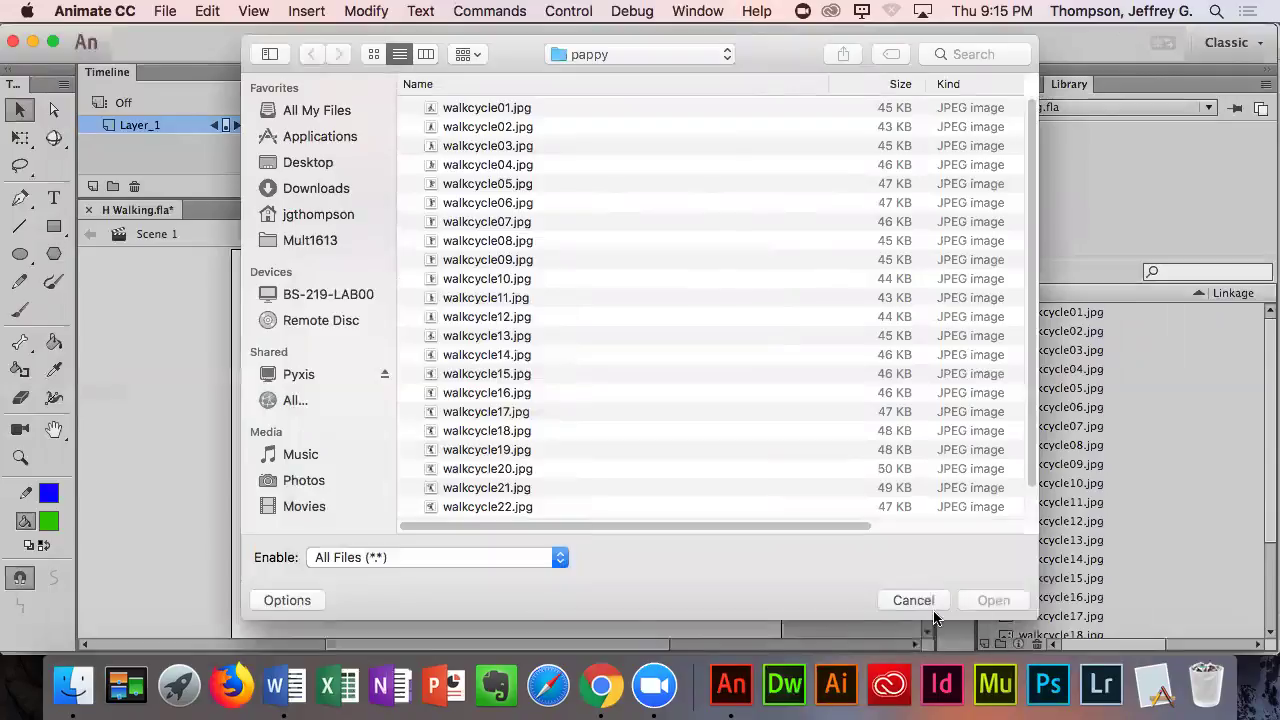
click(459, 558)
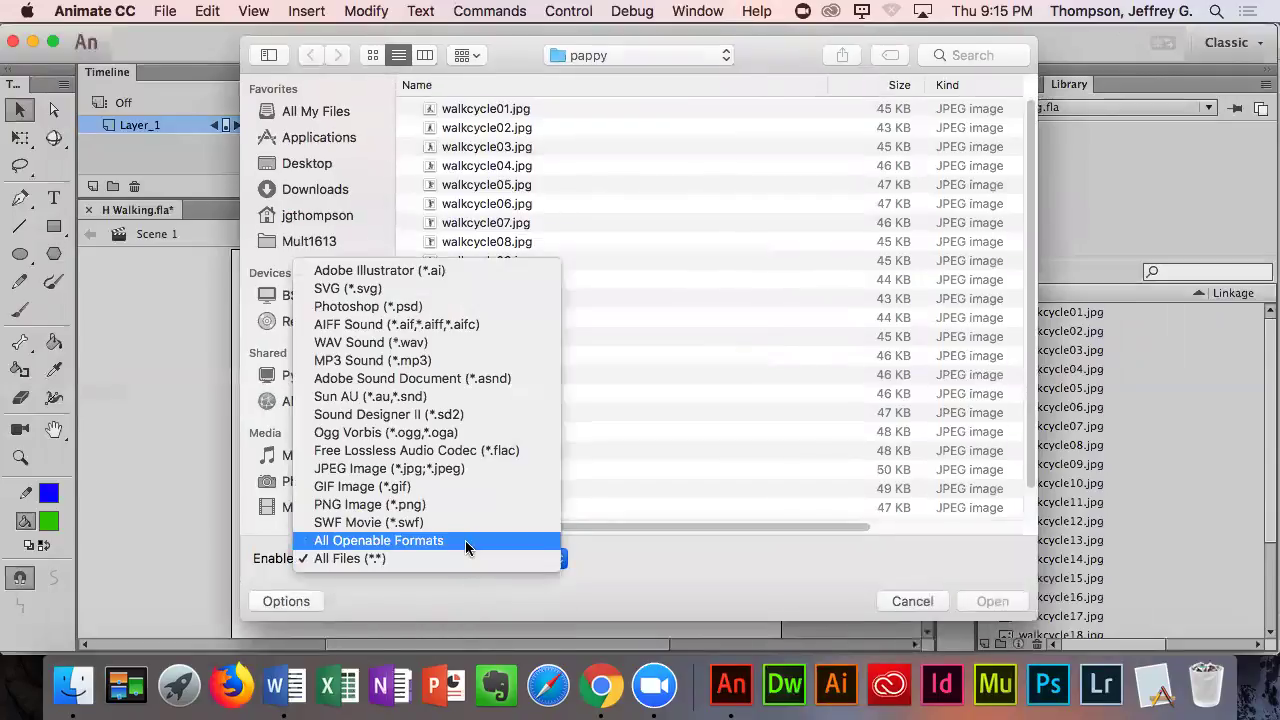
click(465, 540)
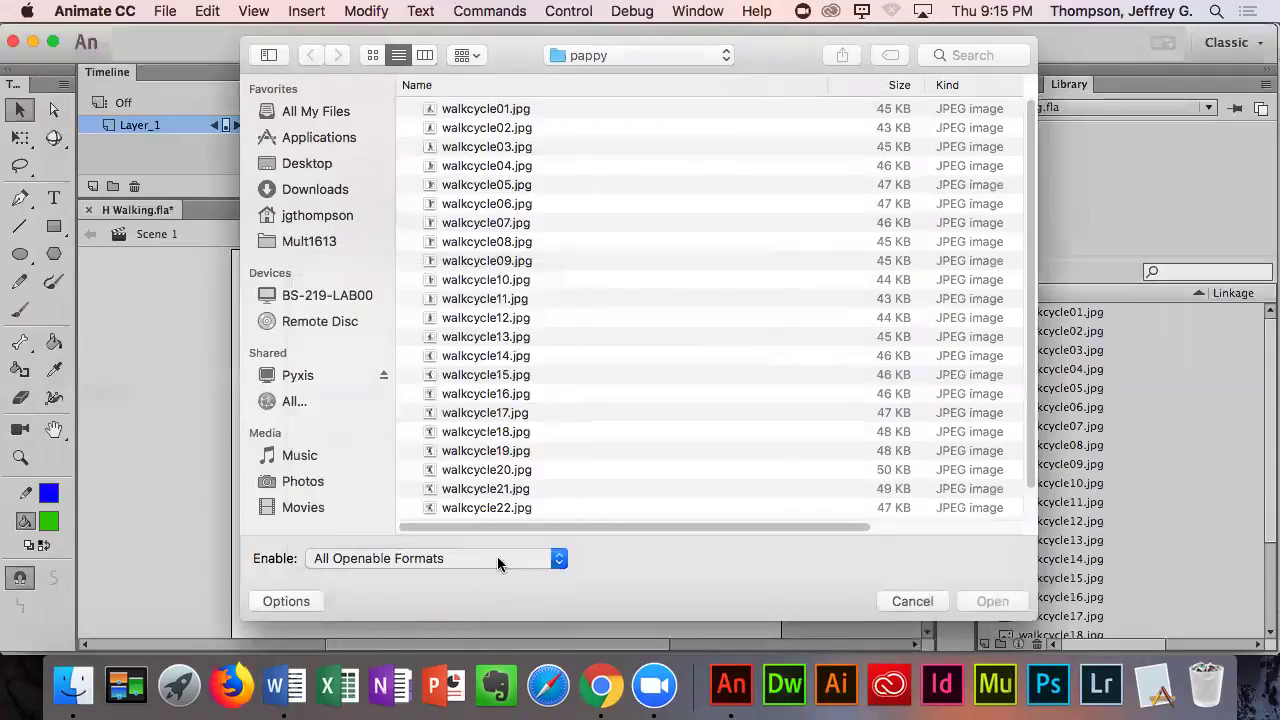
- Select walkcycle01.jpg through walkcycle24.jpg in the pappy folder
click(487, 108)
scroll(528, 508, down, 2)
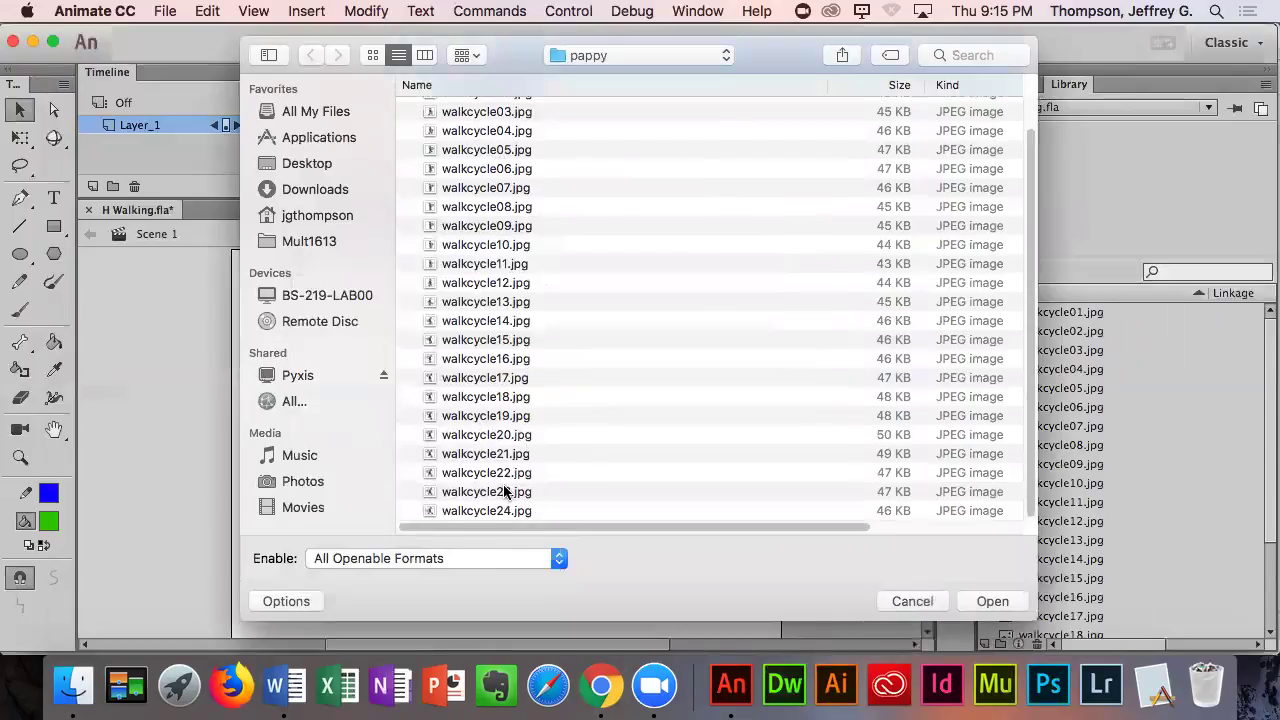
shift+click(461, 509)
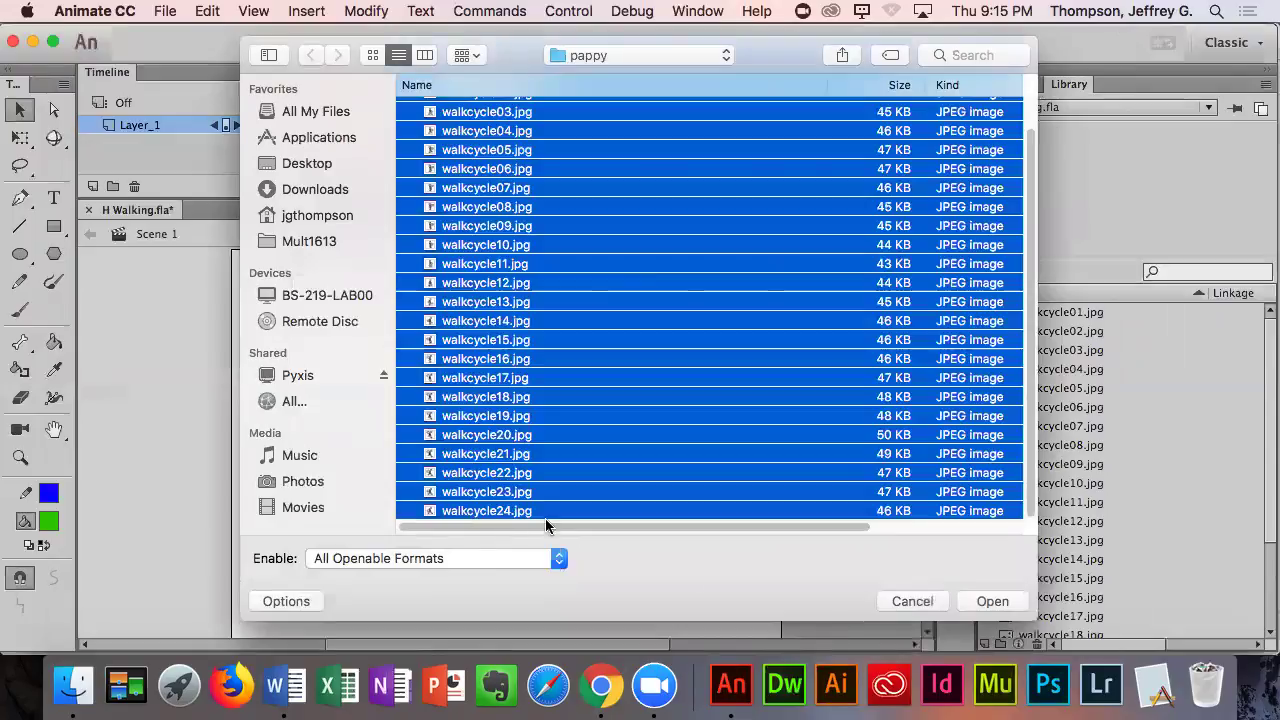
- Start the import, choose Replace existing items, then cancel the duplicate import
click(993, 601)
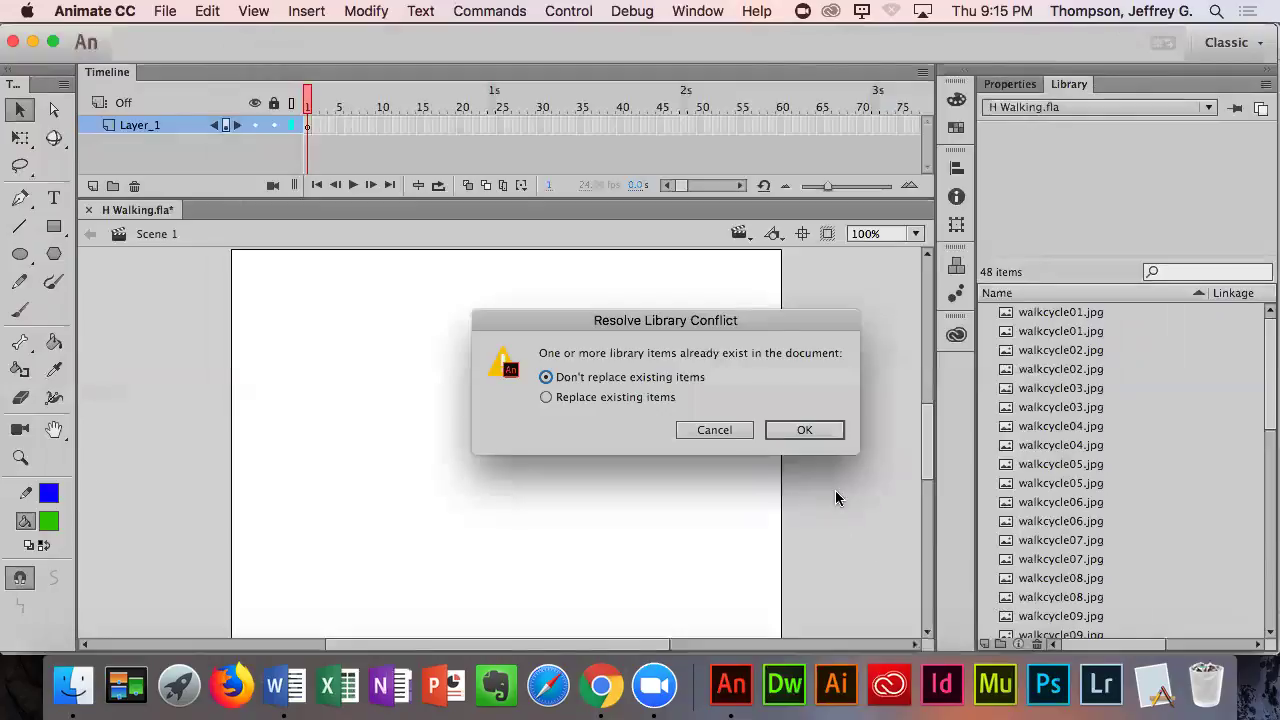
click(546, 397)
click(705, 430)
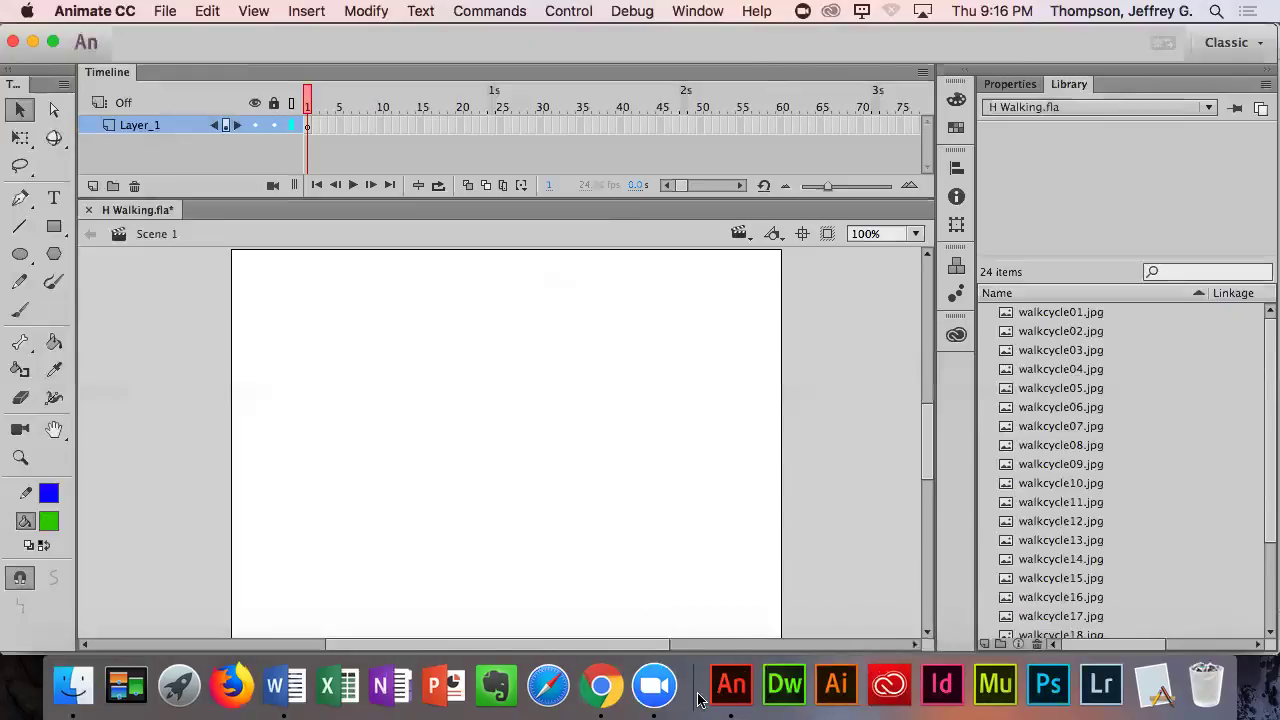
- Review the Word instructions, then drag walkcycle01.jpg from the Library onto the stage
click(276, 692)
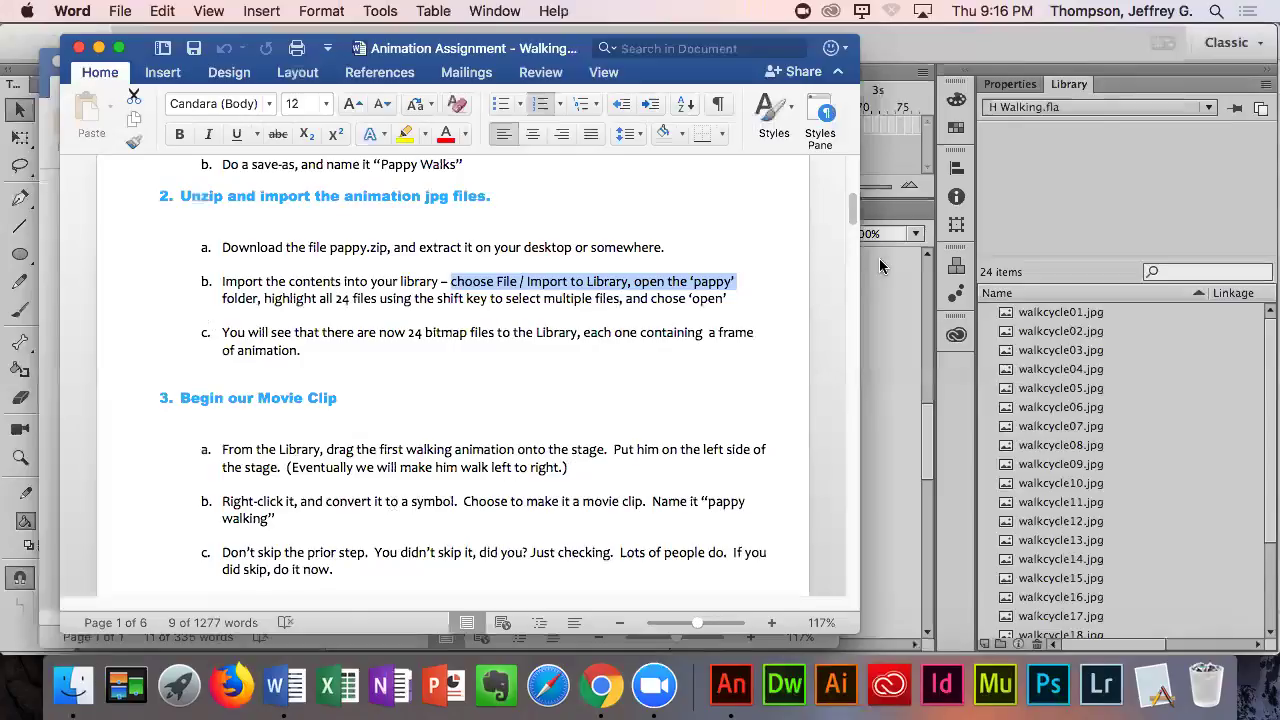
click(912, 352)
click(1055, 313)
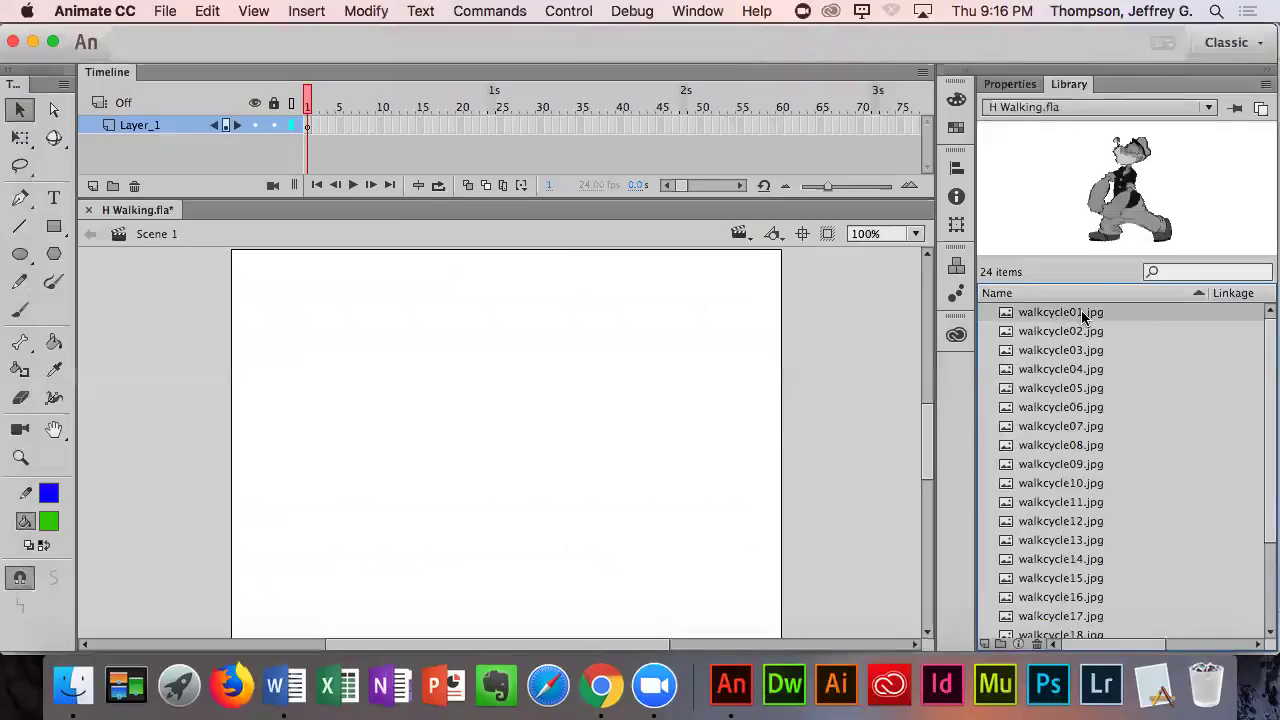
drag(1083, 310, 505, 450)
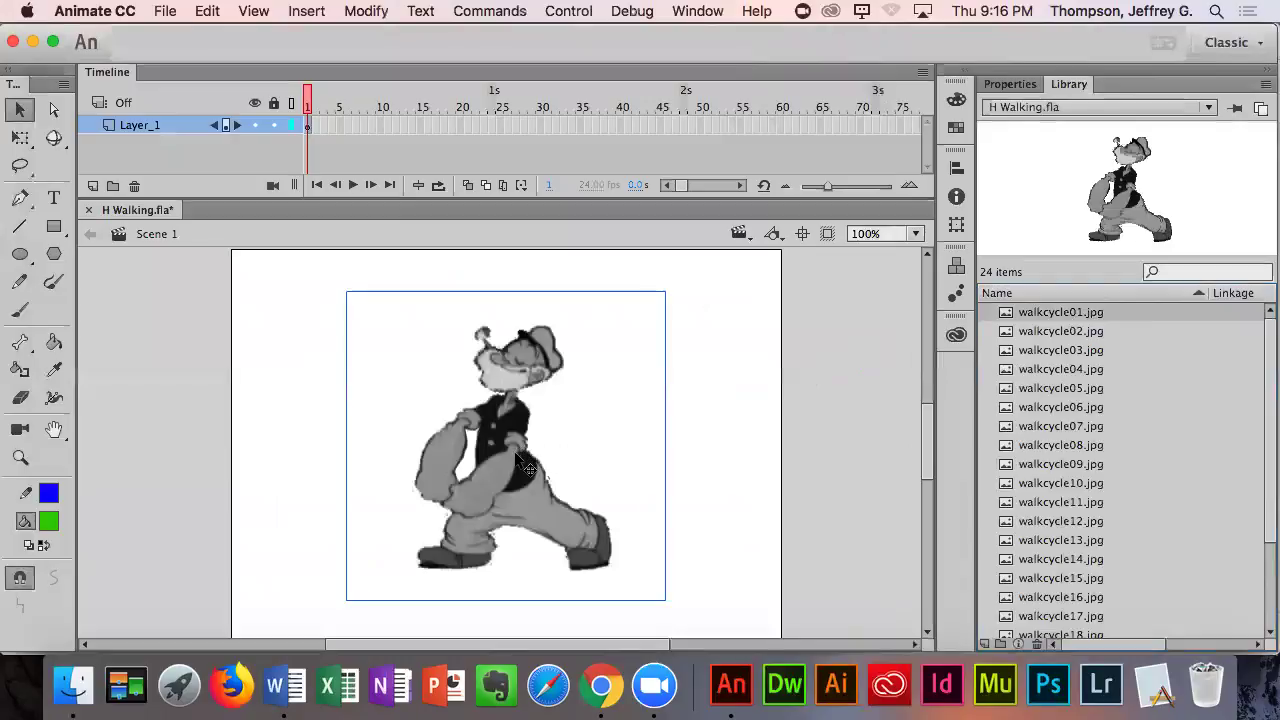
- Convert the walkcycle01 image on stage into a Movie Clip symbol named 'Pappy Walking'
right_click(514, 457)
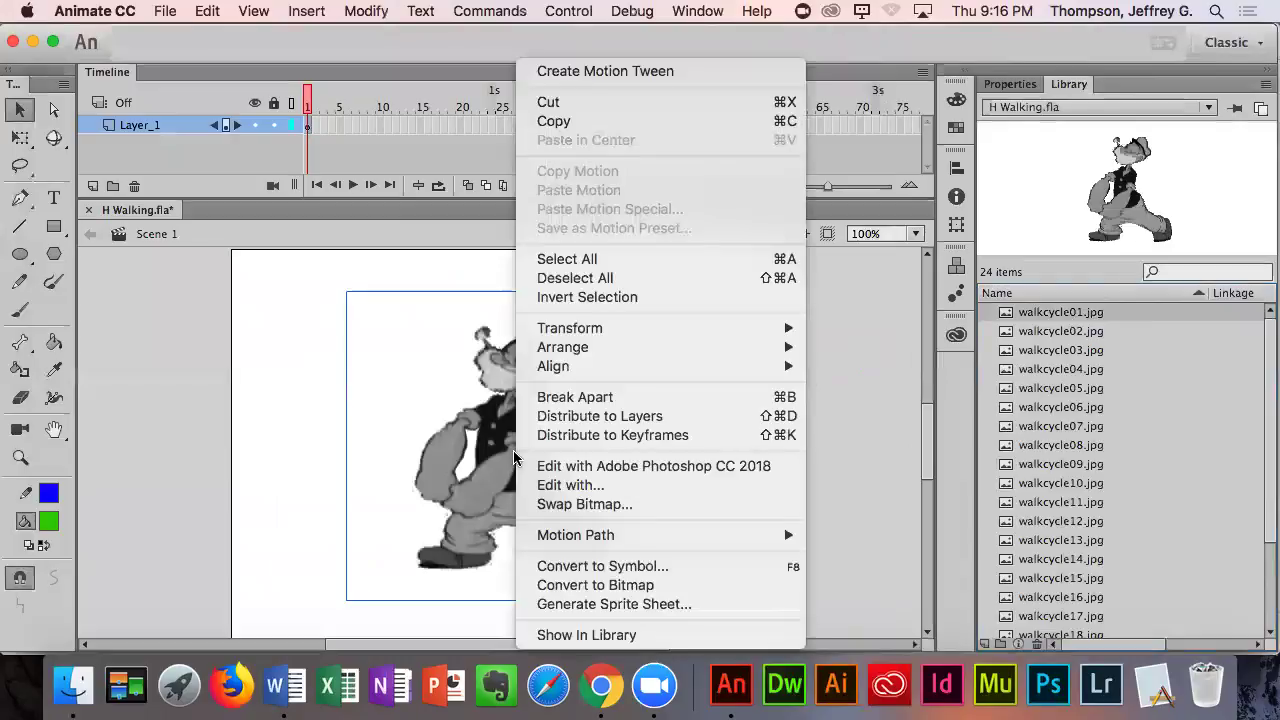
click(565, 567)
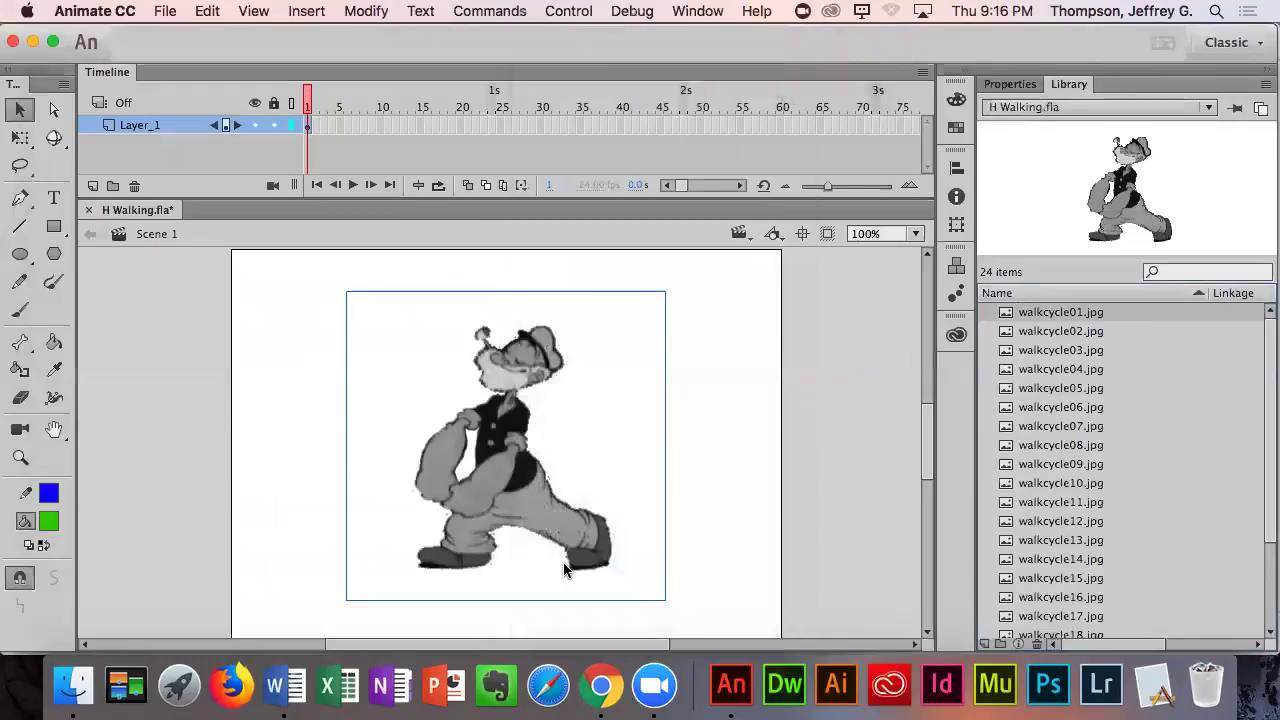
click(273, 105)
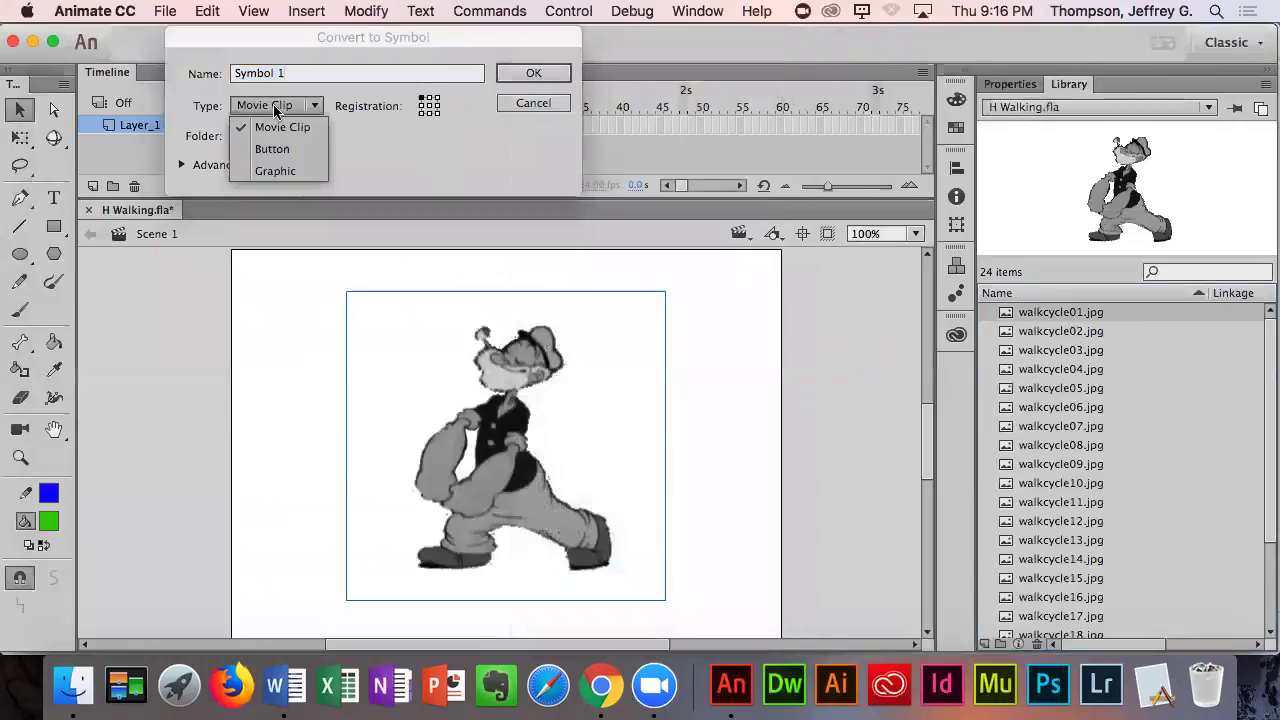
click(280, 123)
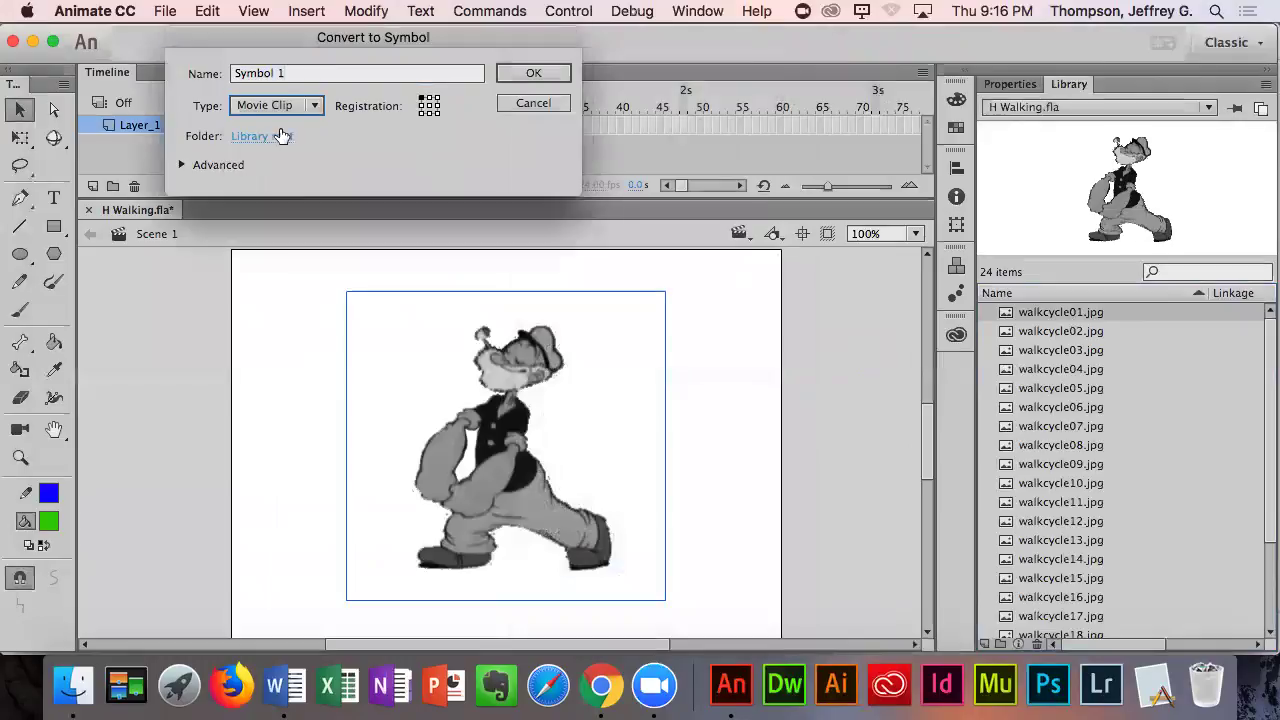
click(300, 74)
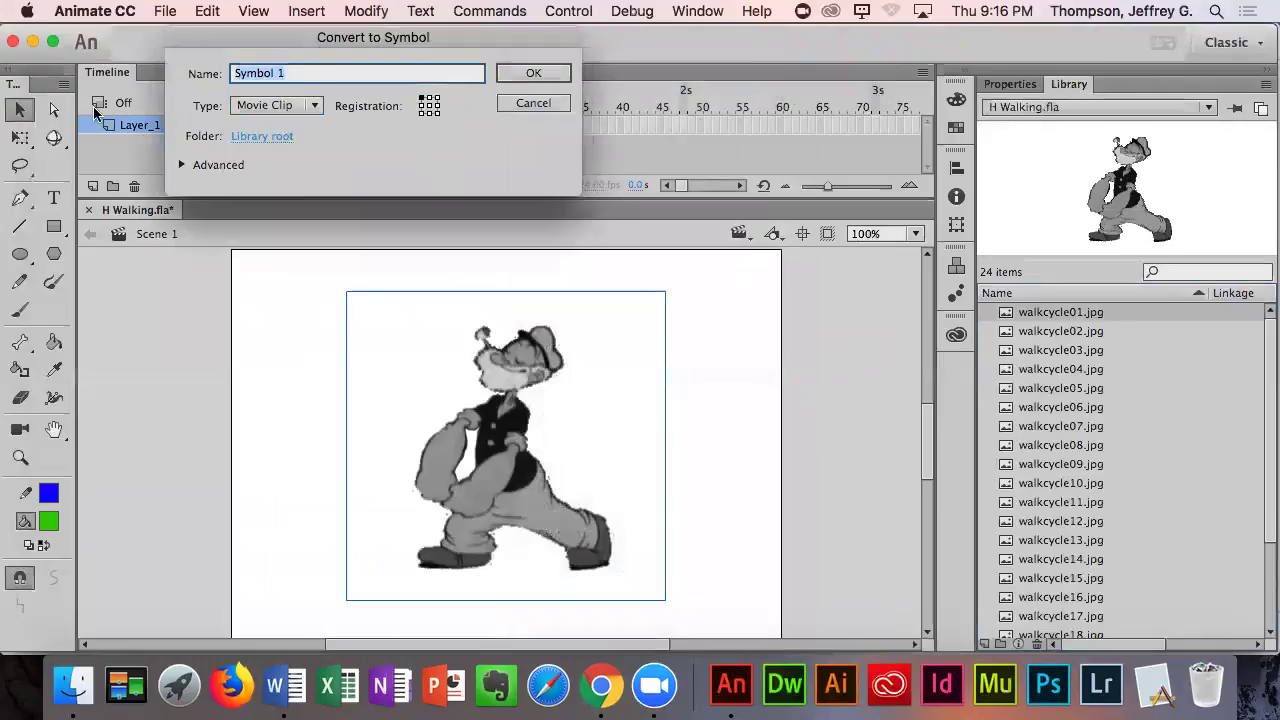
click(285, 700)
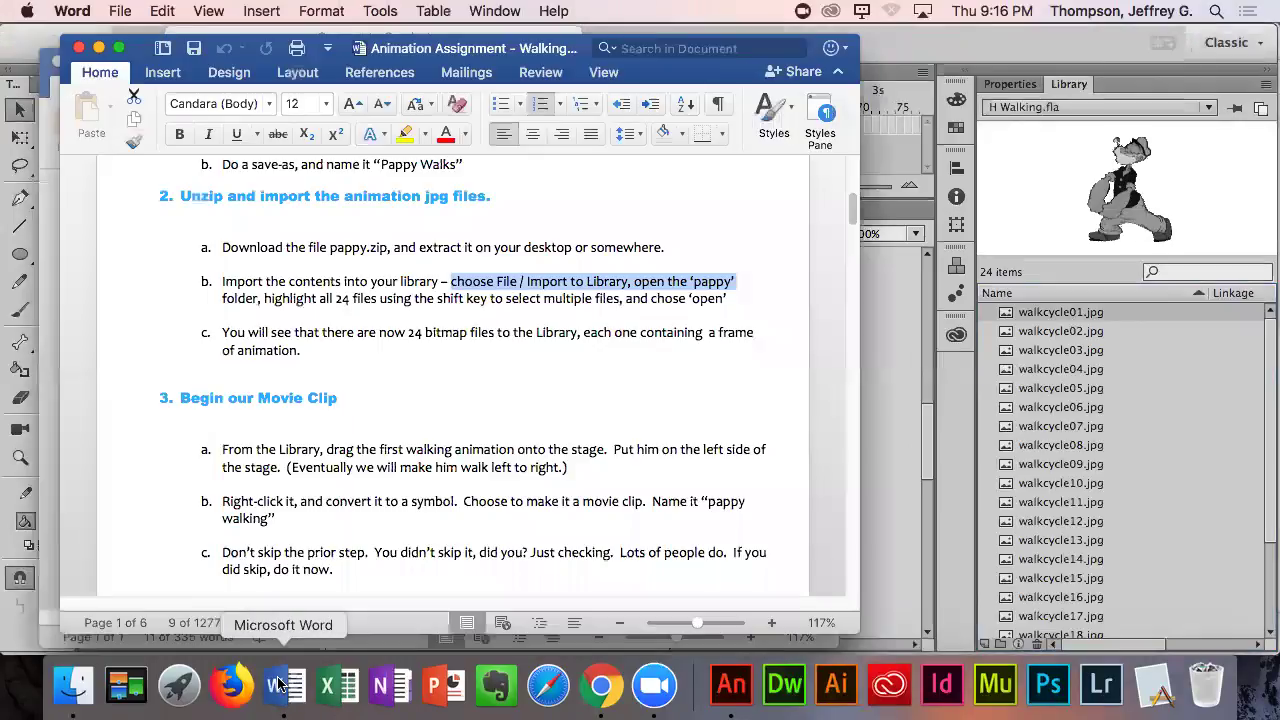
click(901, 458)
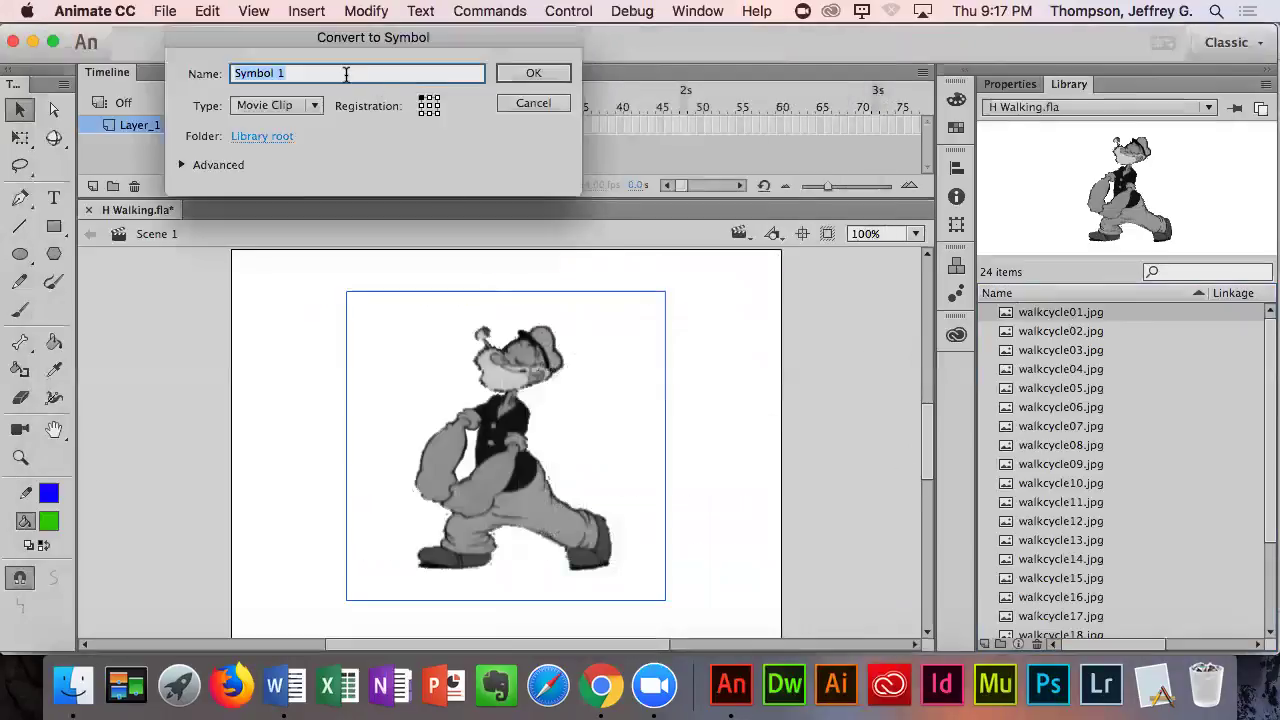
text(Pappy Walki)
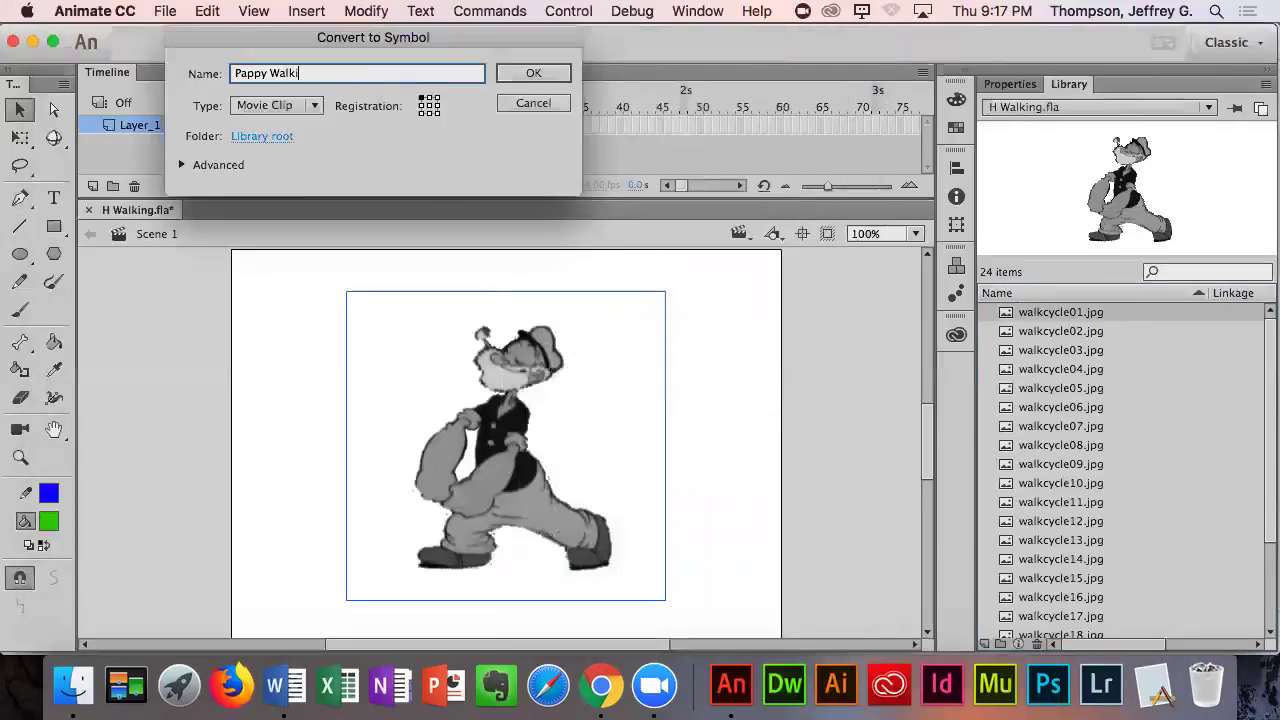
text(ng)
click(181, 163)
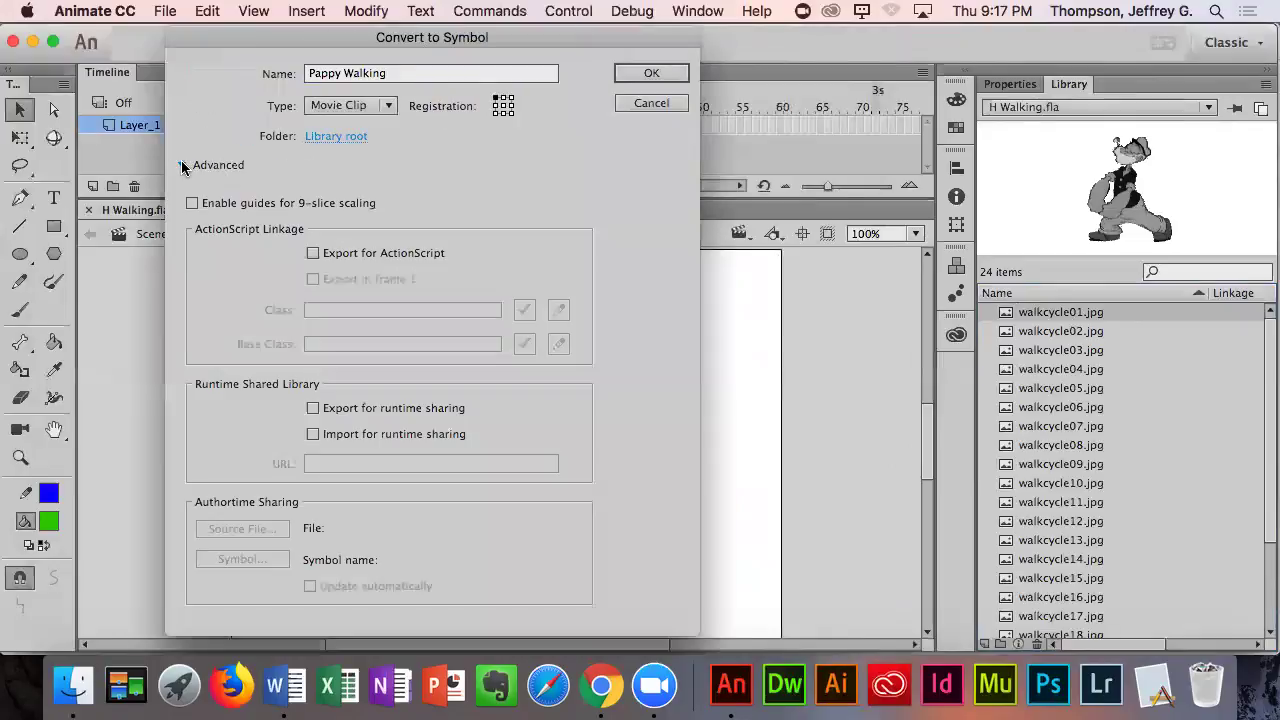
click(182, 165)
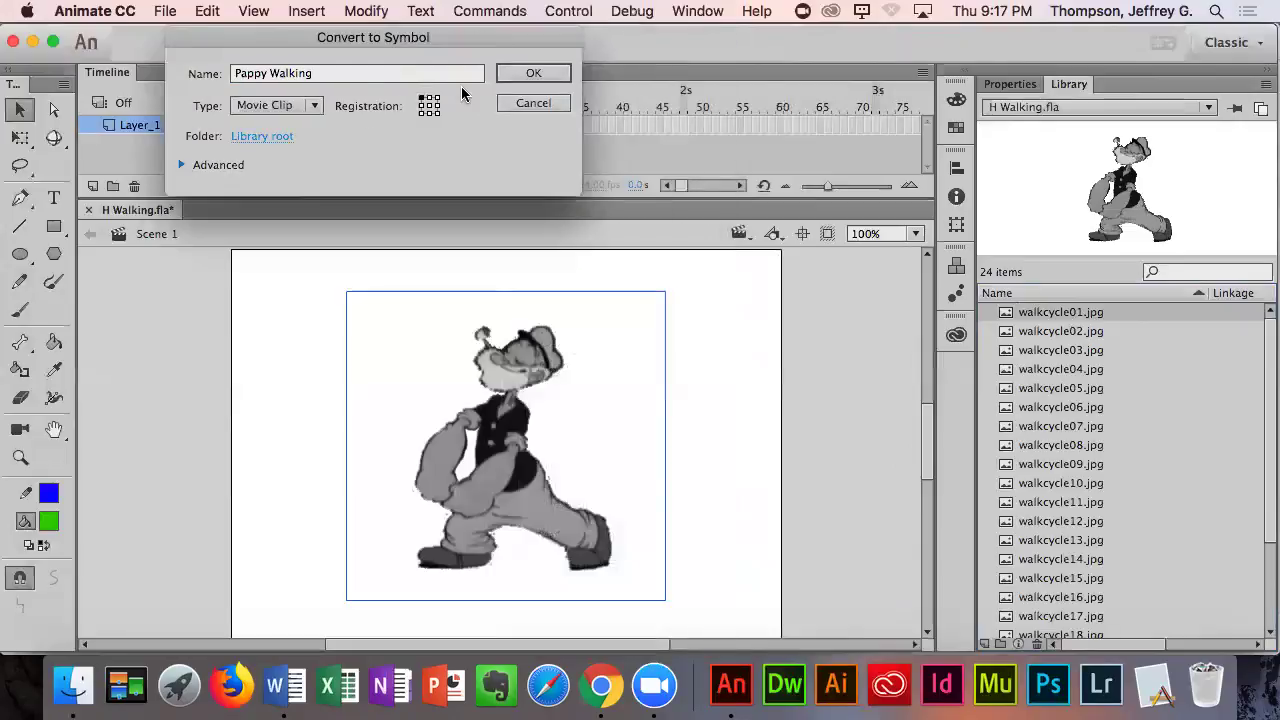
click(529, 70)
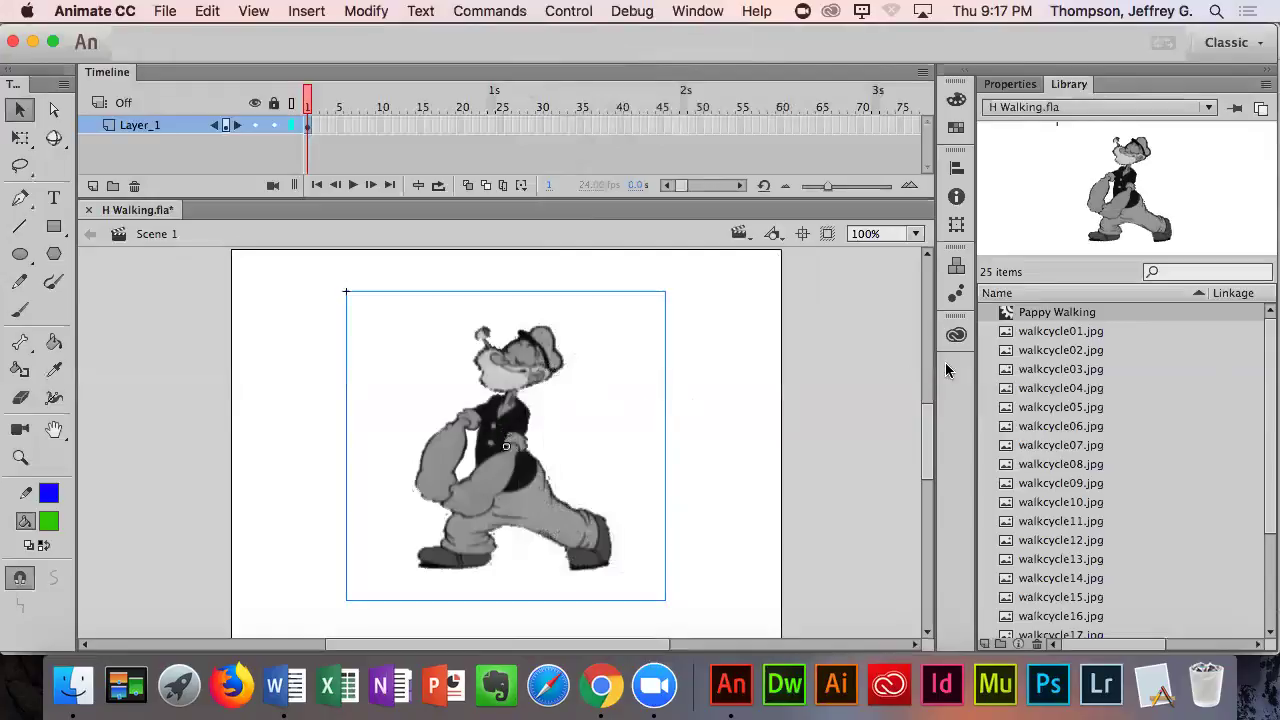
- Enter editing mode for the Pappy Walking instance on the stage
double_click(1006, 314)
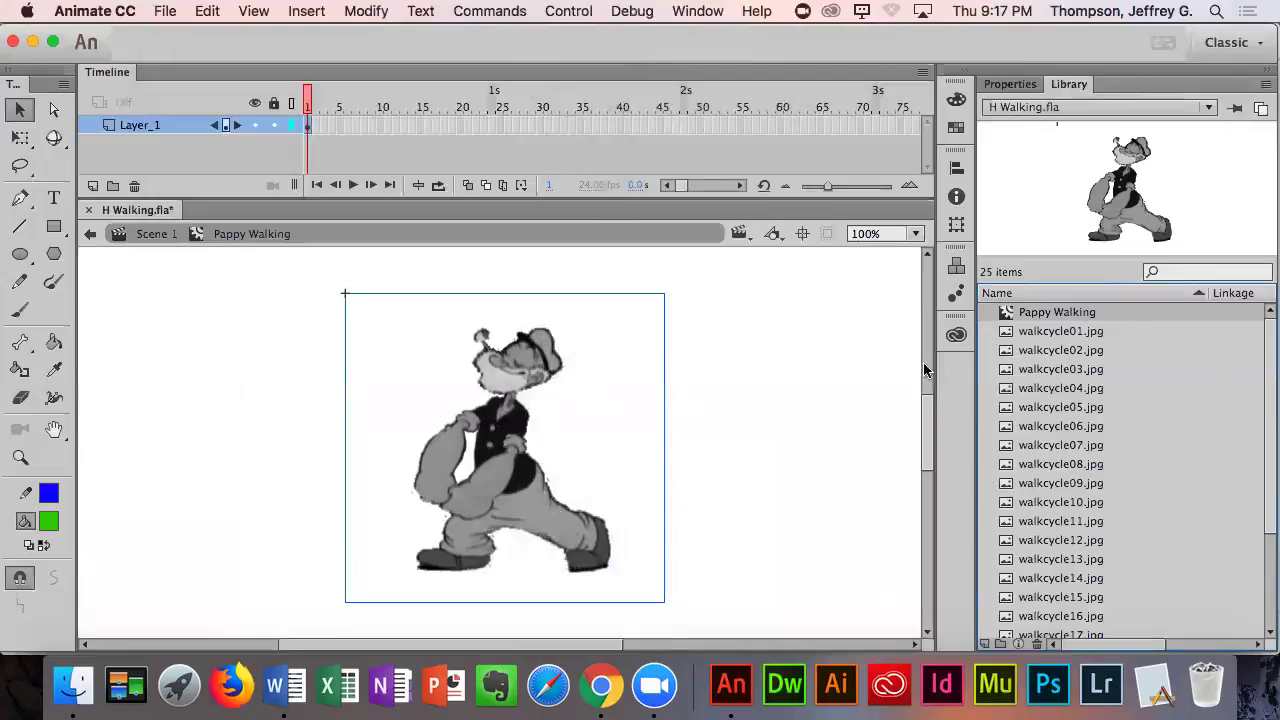
click(1008, 316)
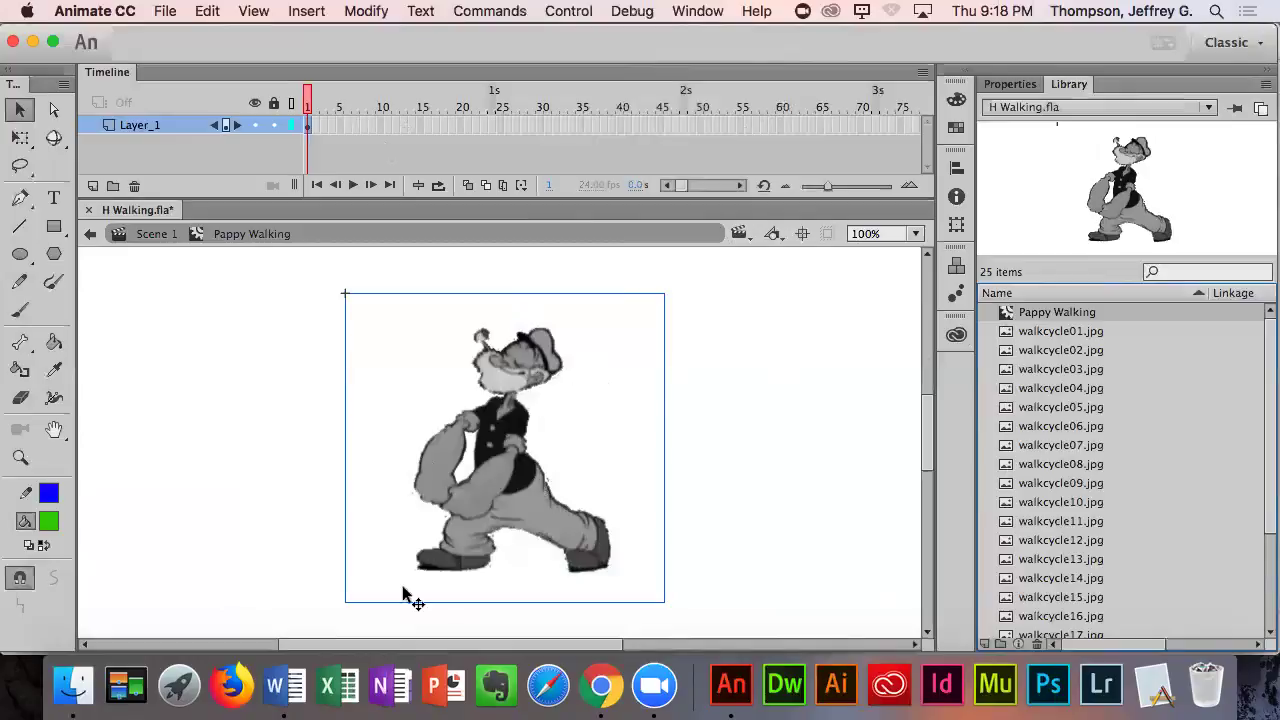
- Scroll the Word instructions down to section 4
click(284, 685)
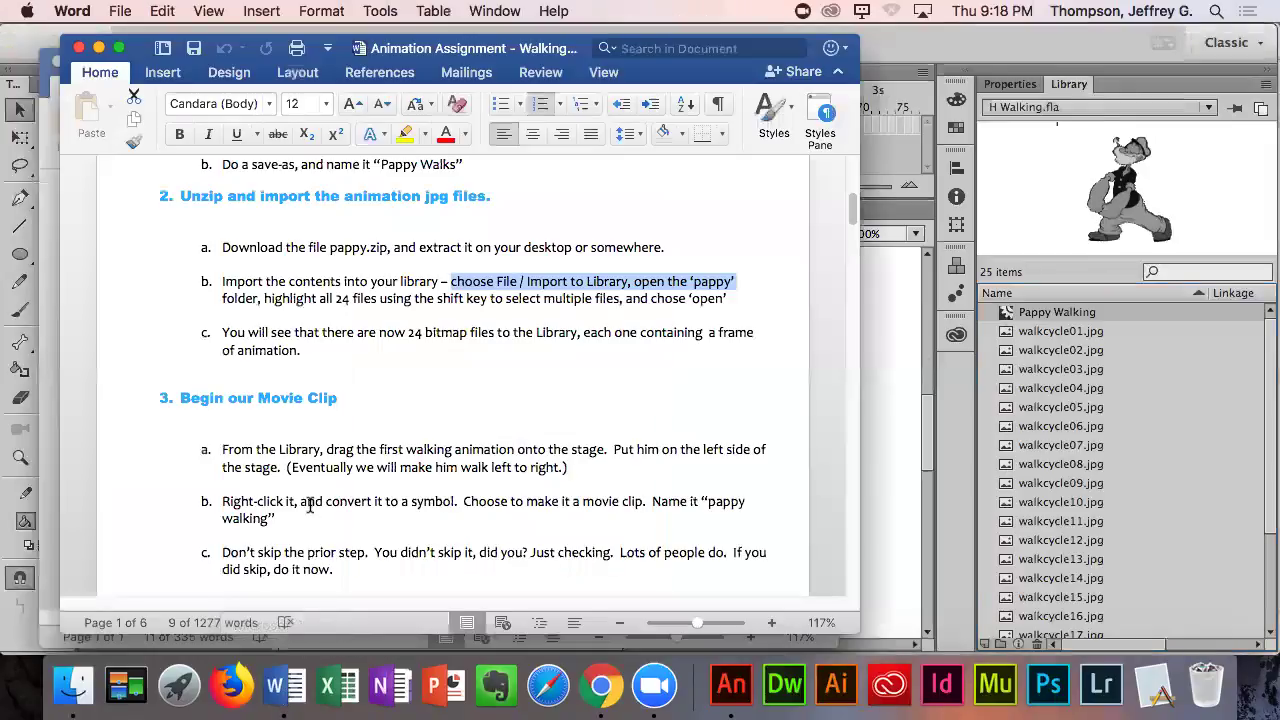
scroll(310, 505, down, 10)
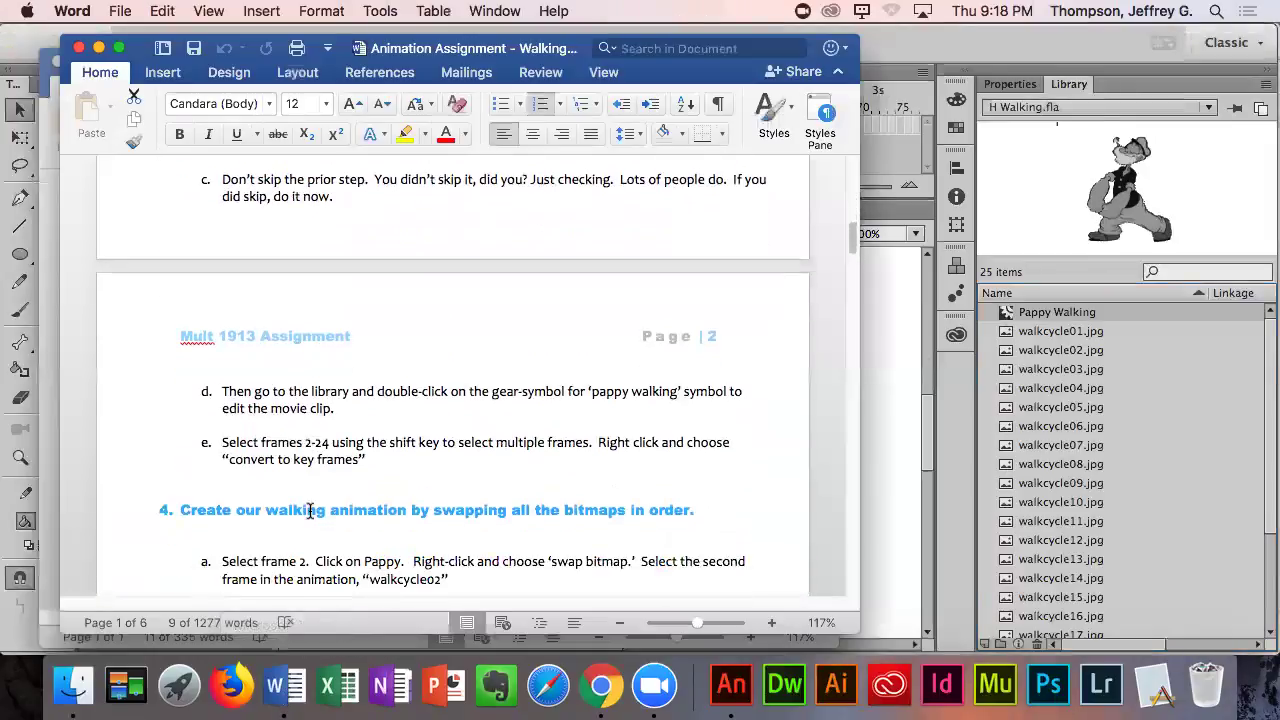
scroll(310, 510, down, 5)
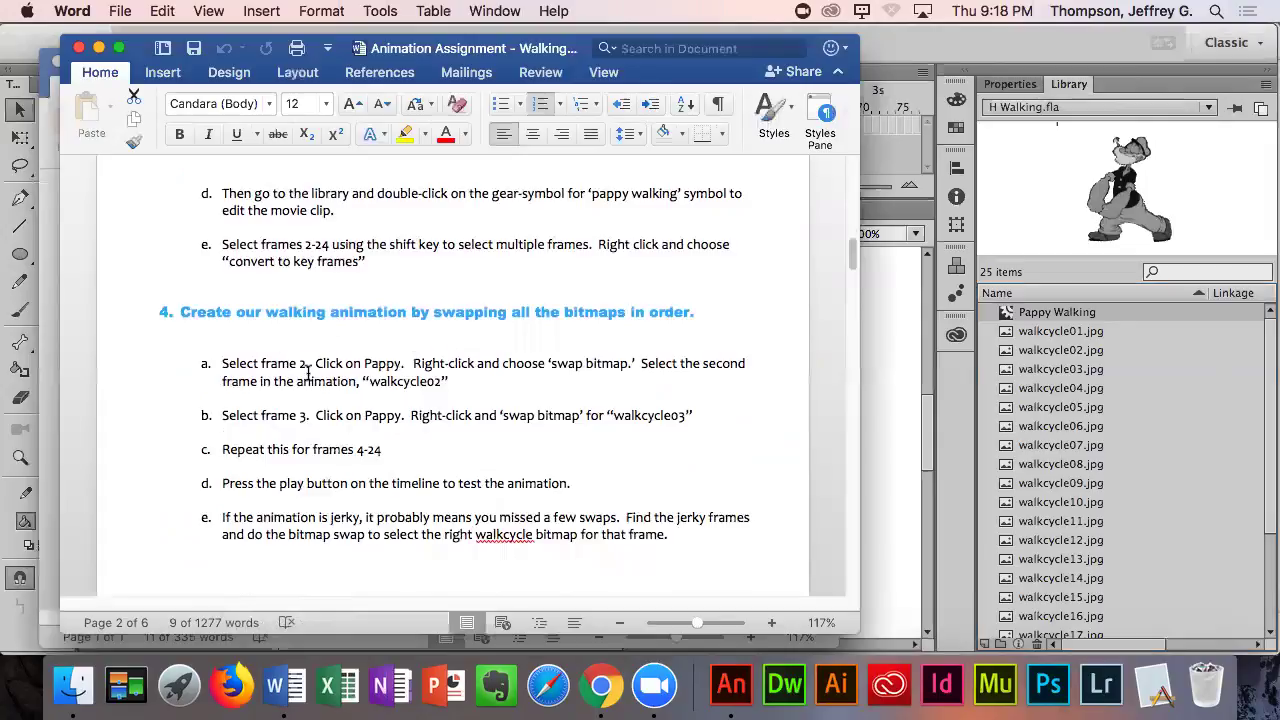
- Back in Animate, select frames 1–24 on Layer_1, then clear the selection
click(927, 413)
click(316, 125)
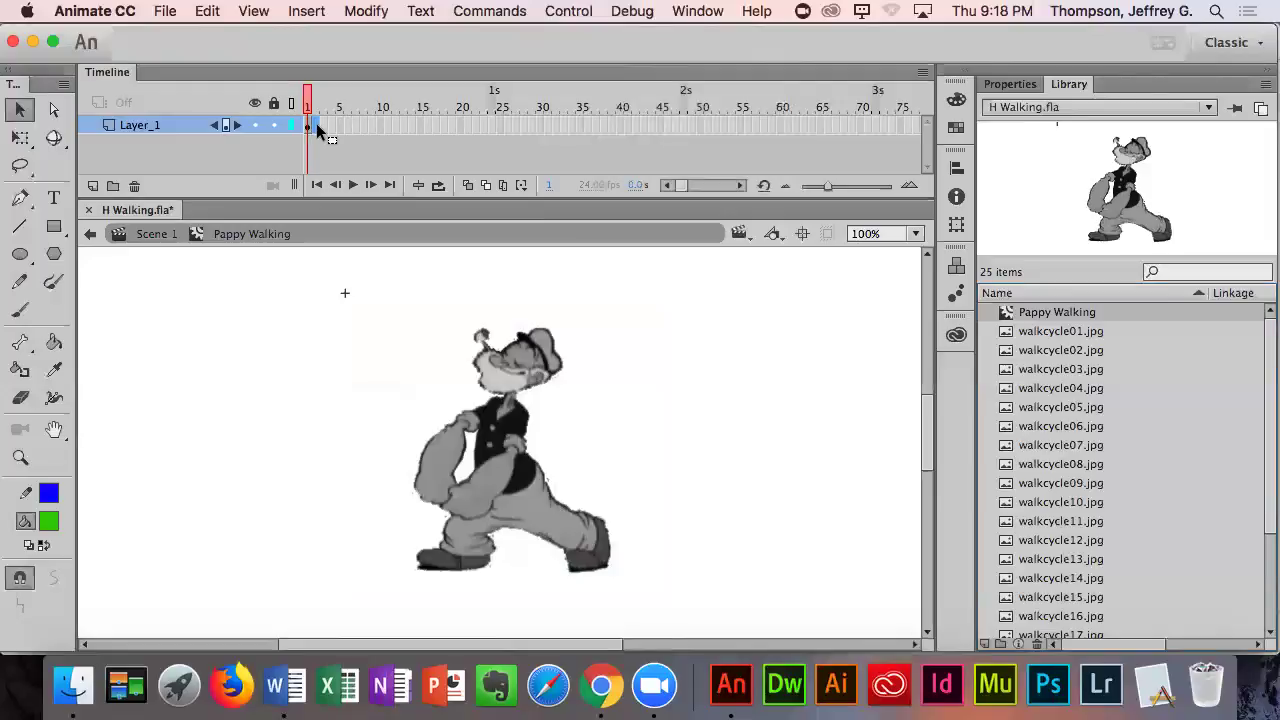
shift+click(488, 124)
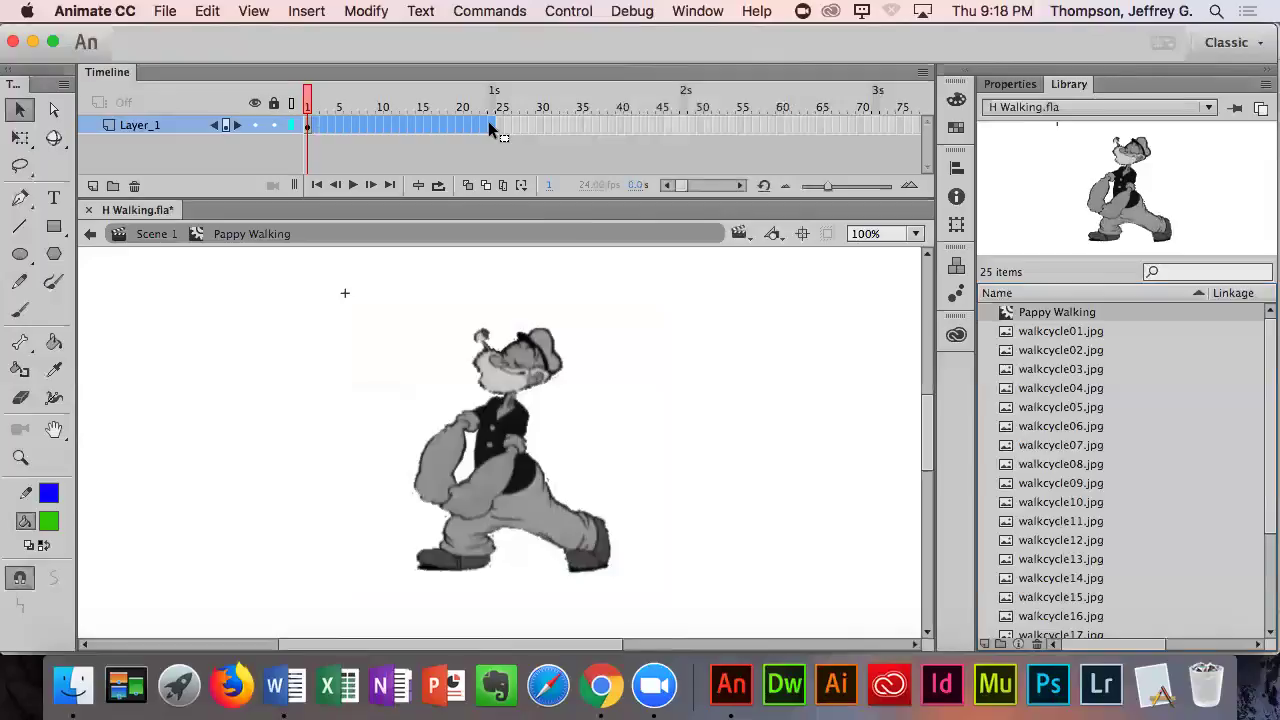
click(548, 125)
- Insert a keyframe at frame 24 on Layer_1, return to frame 1, and widen the timeline frames
click(314, 124)
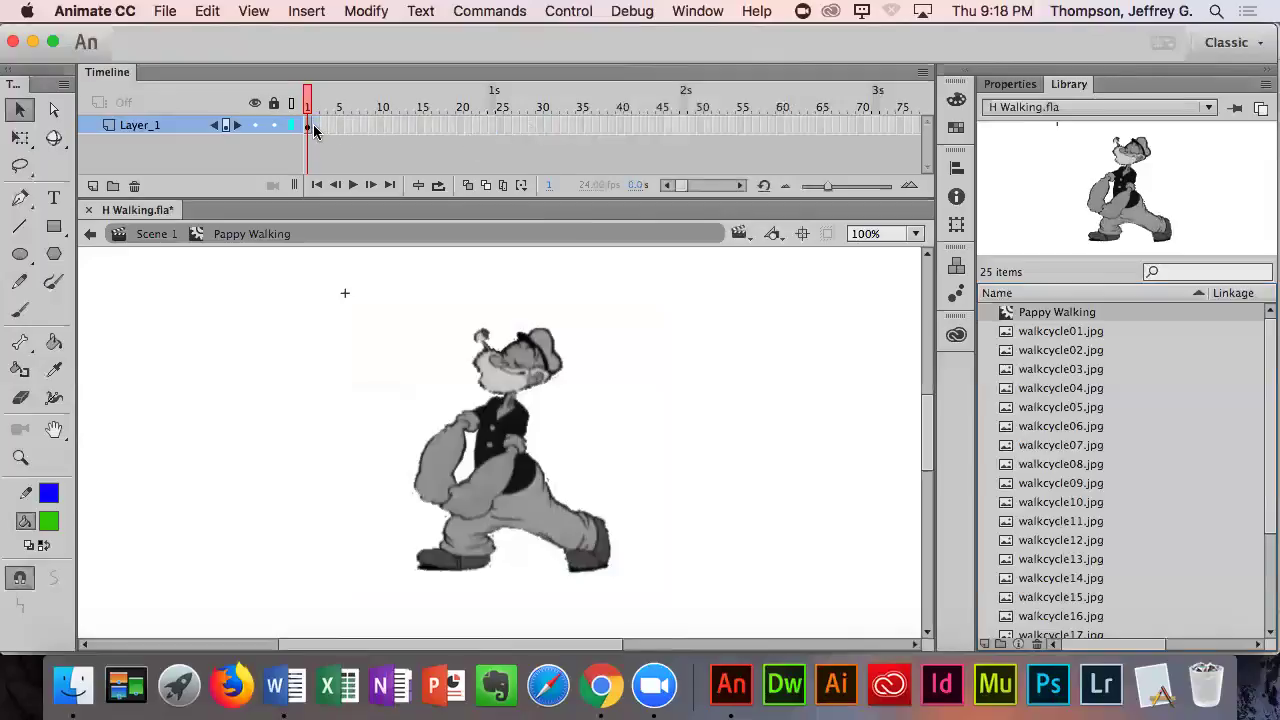
shift+click(491, 124)
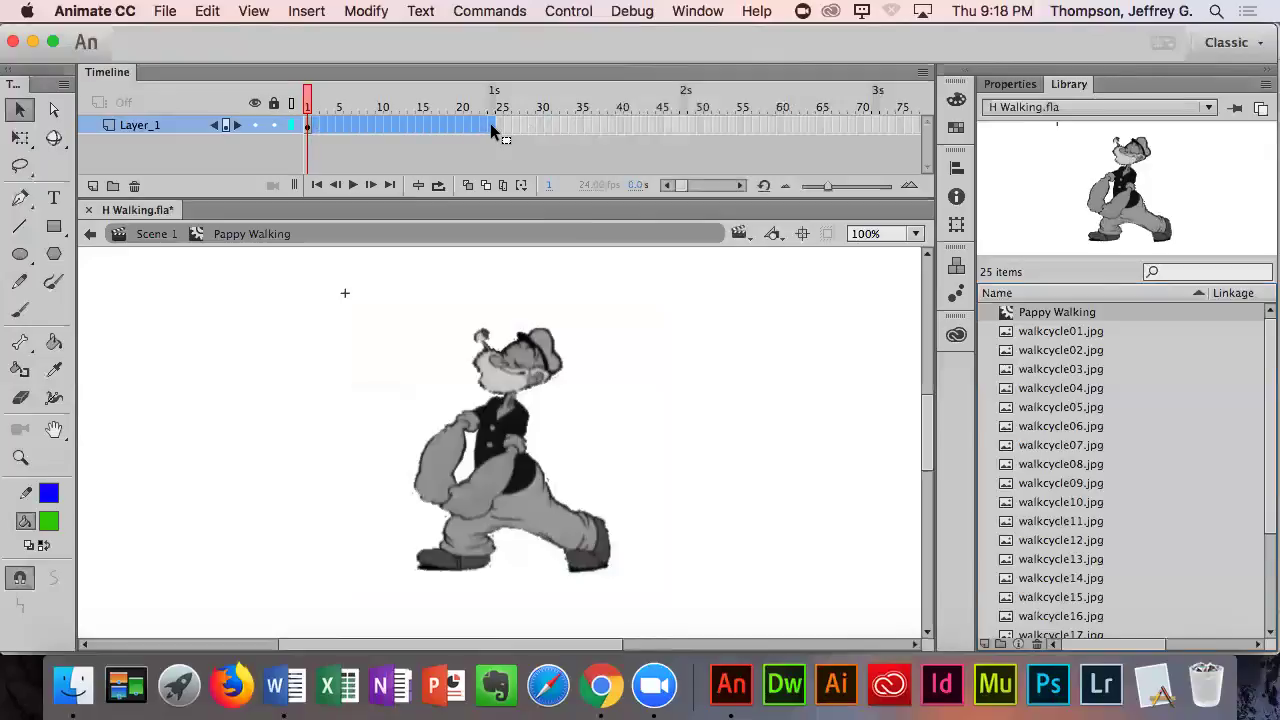
right_click(490, 123)
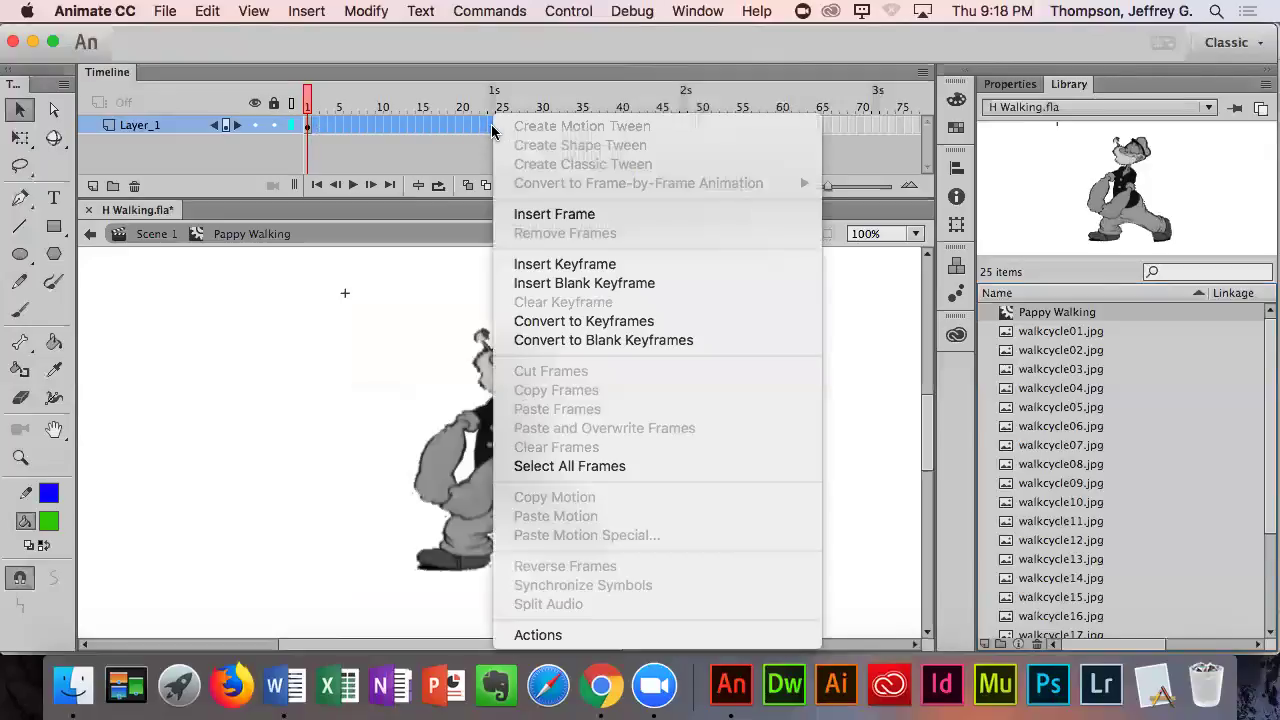
click(585, 266)
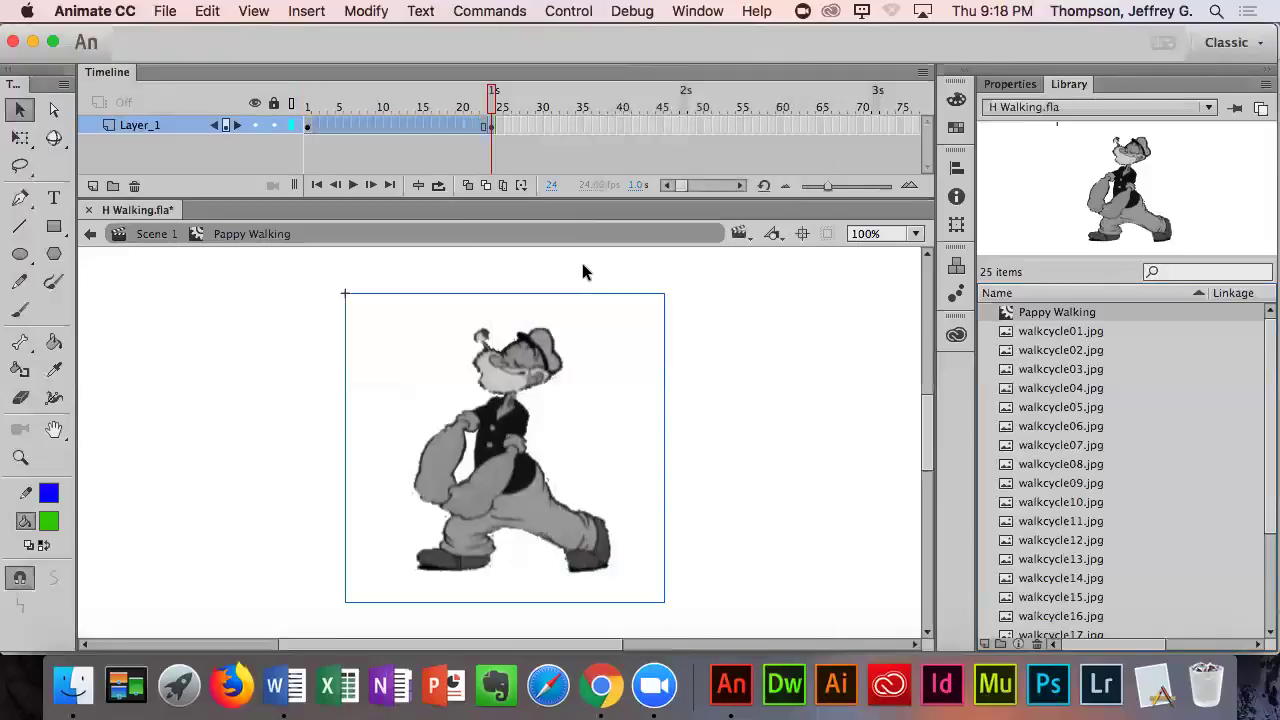
click(250, 368)
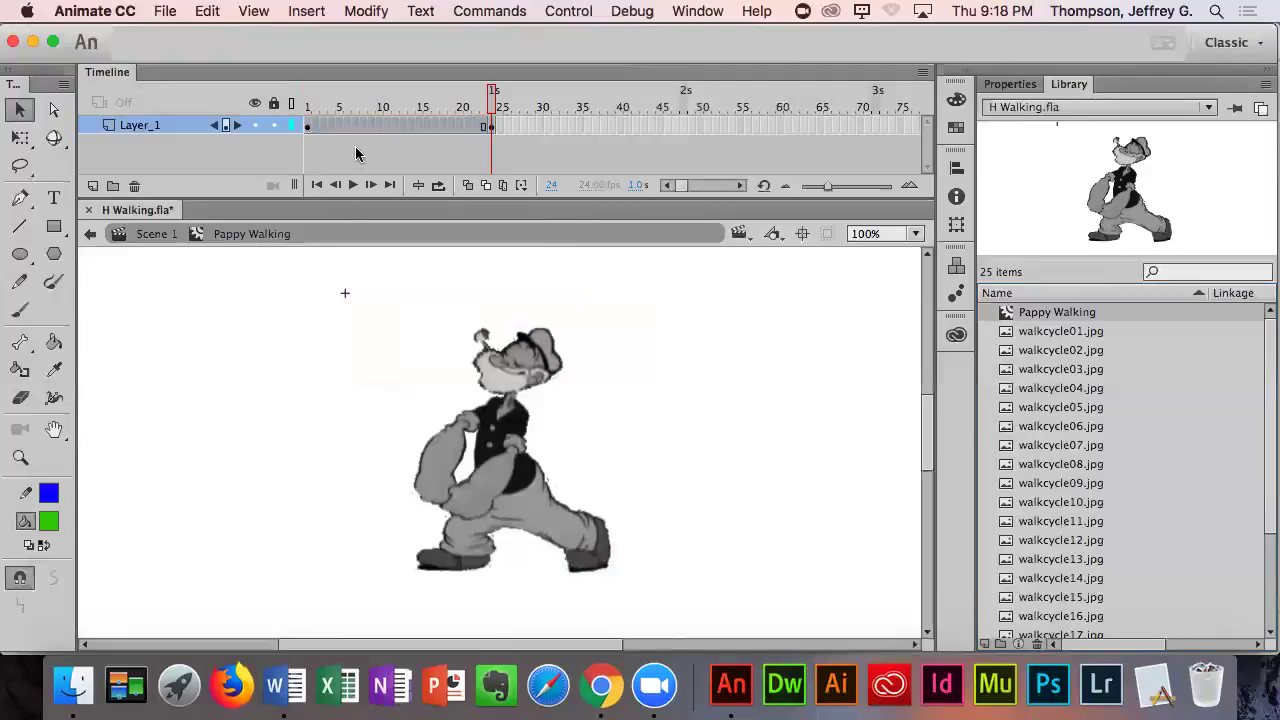
click(306, 125)
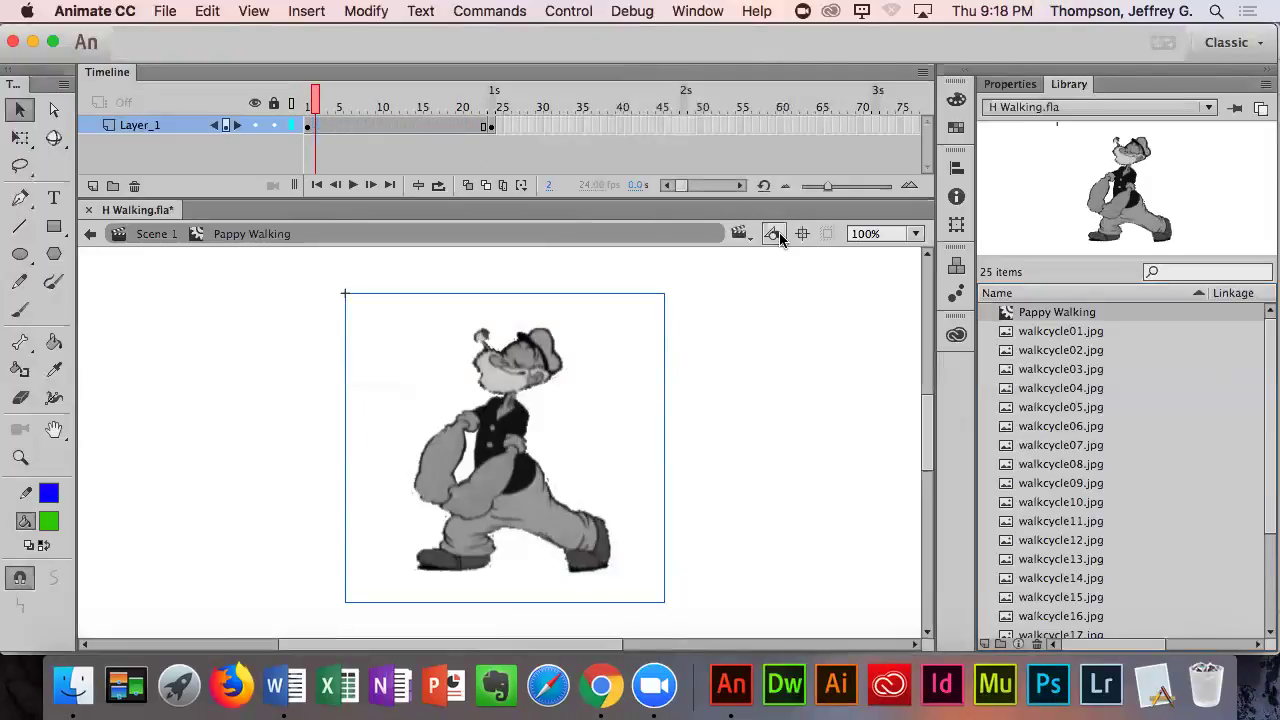
mouse_move(827, 187)
mouse_down()
mouse_move(886, 188)
mouse_move(806, 188)
mouse_move(890, 188)
mouse_move(800, 186)
mouse_move(888, 187)
mouse_move(829, 186)
mouse_move(841, 186)
mouse_up()
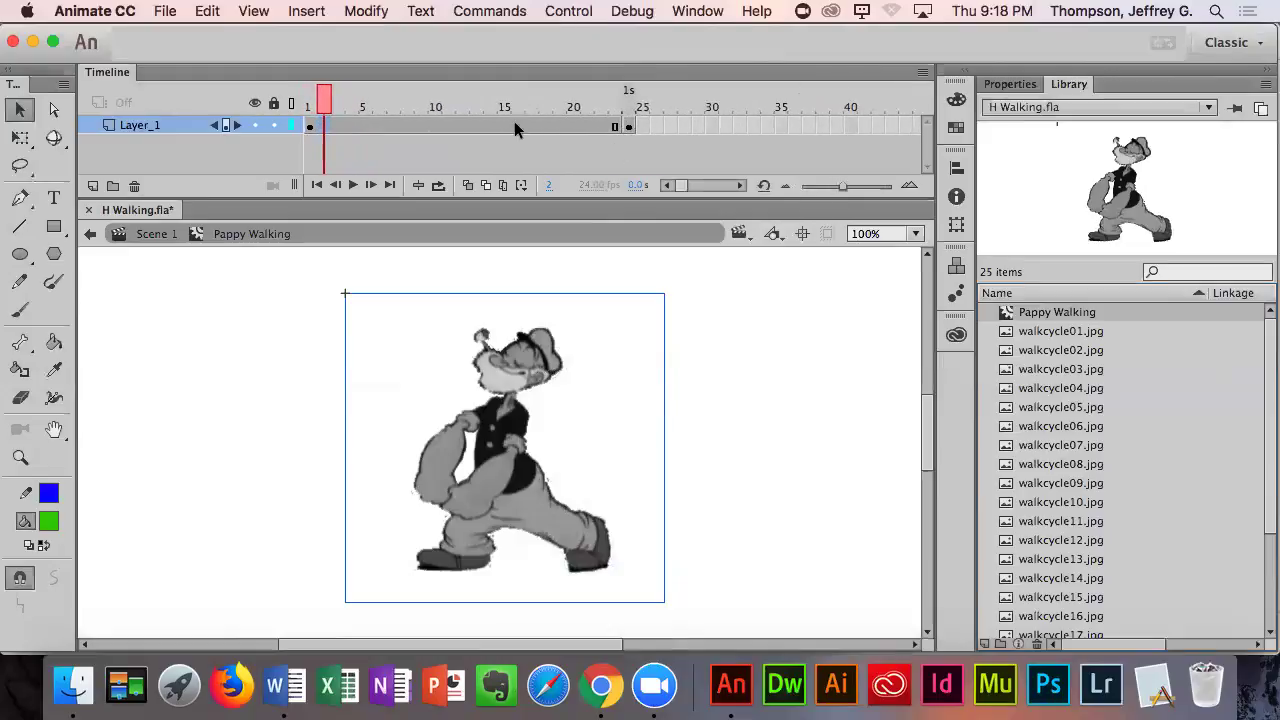
- Swap the frame 2 bitmap for walkcycle02.jpg using Swap Bitmap
click(512, 455)
right_click(512, 455)
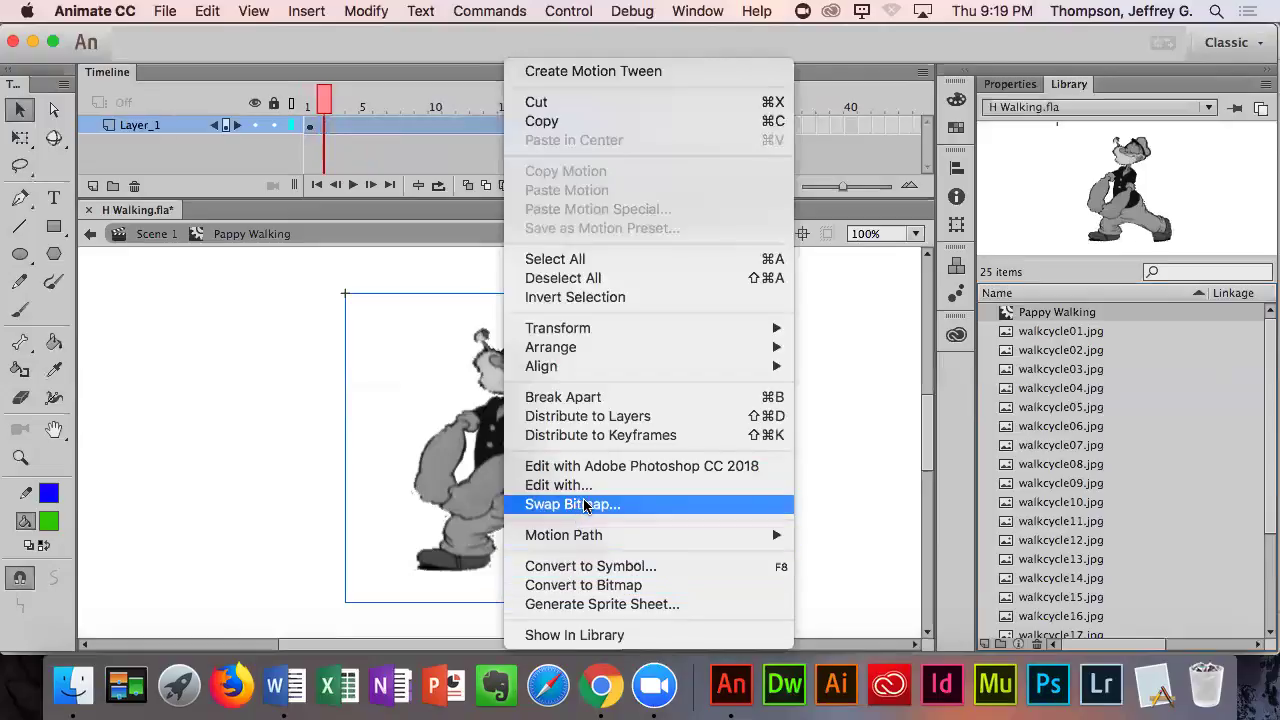
click(324, 123)
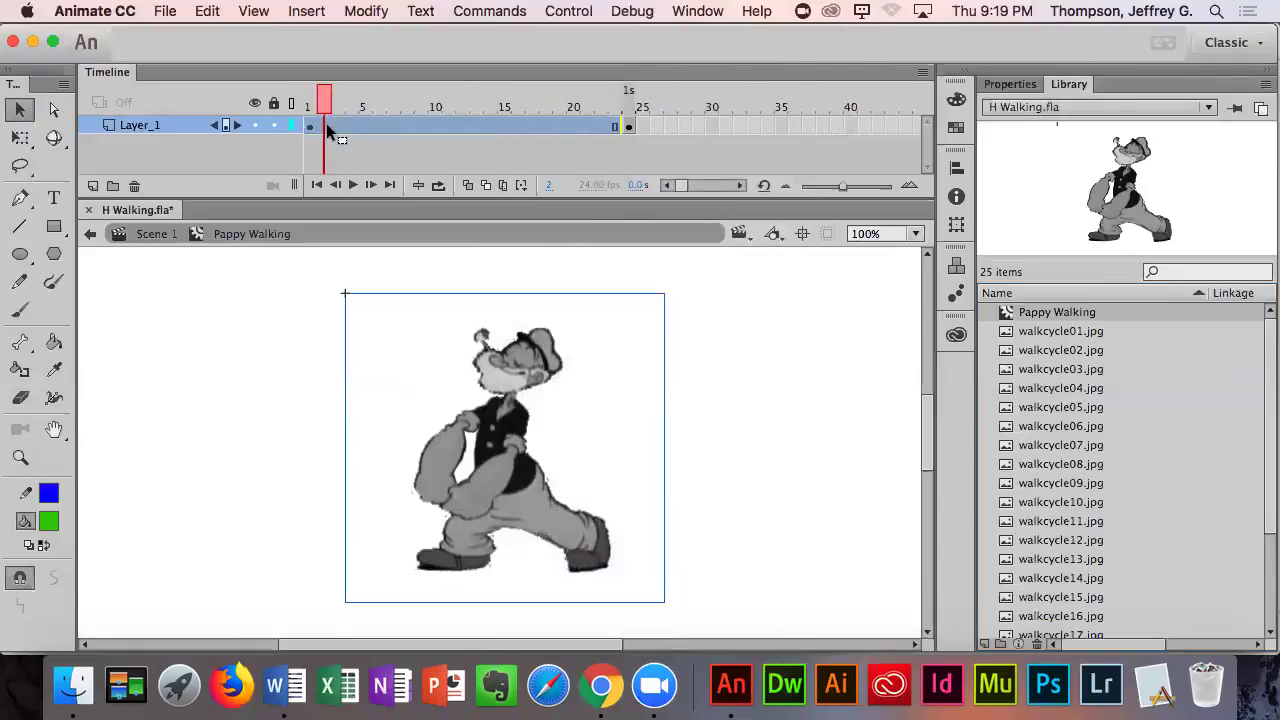
right_click(484, 462)
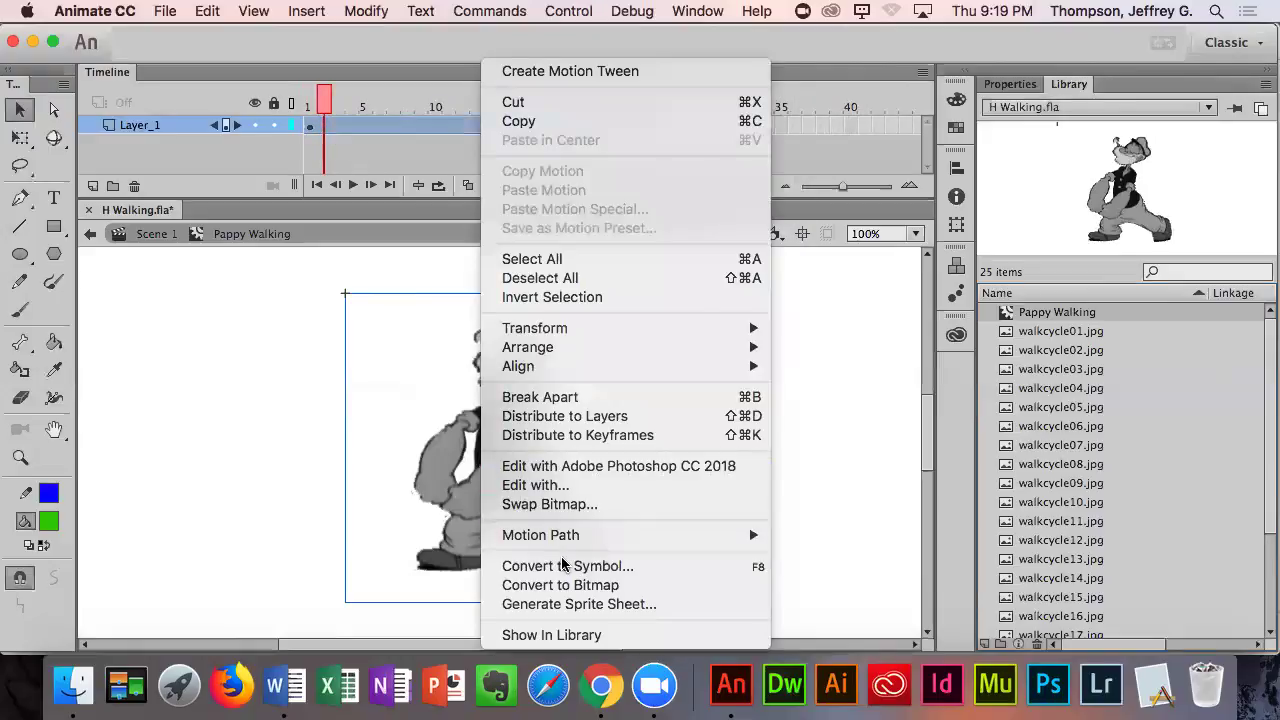
click(565, 504)
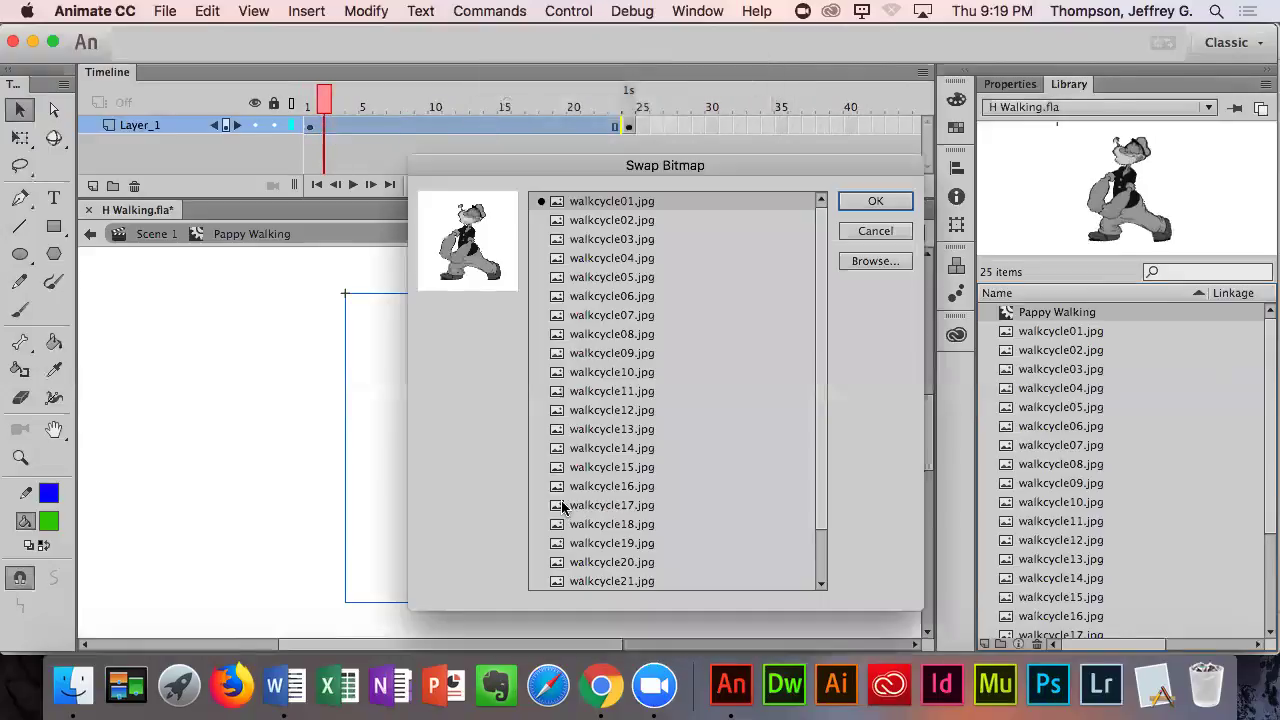
click(590, 226)
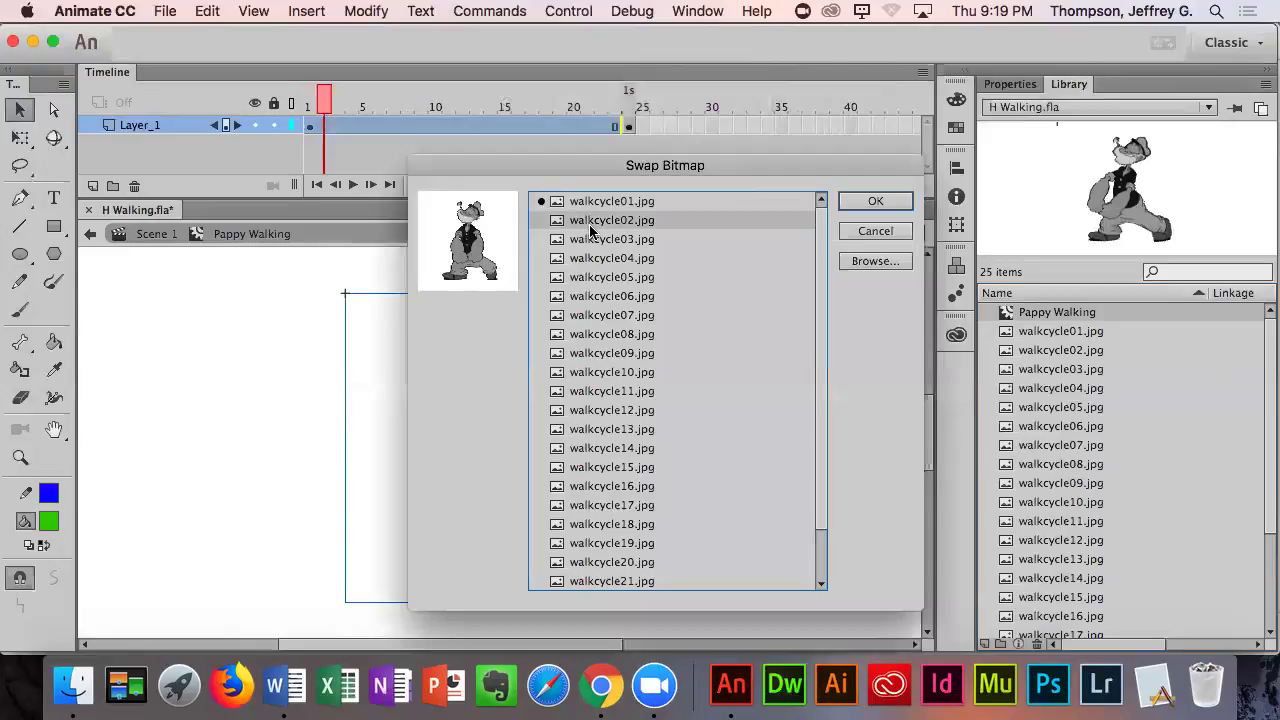
click(873, 202)
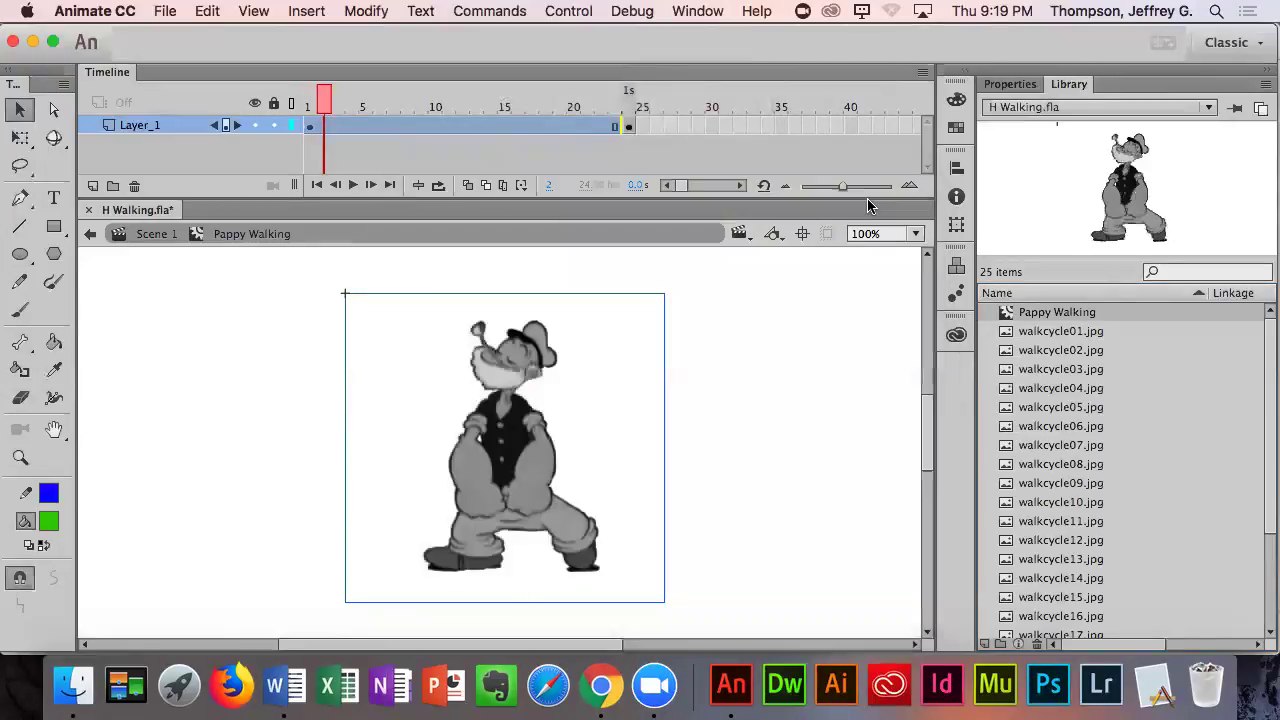
click(336, 127)
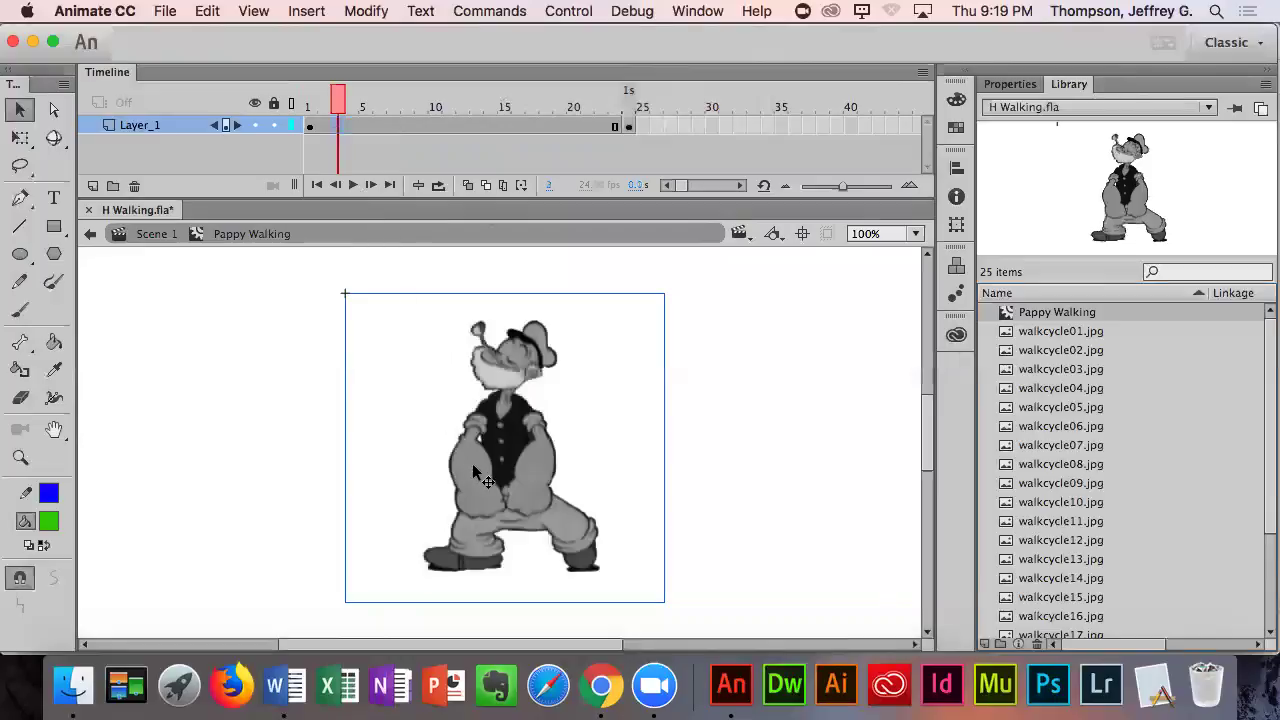
click(324, 125)
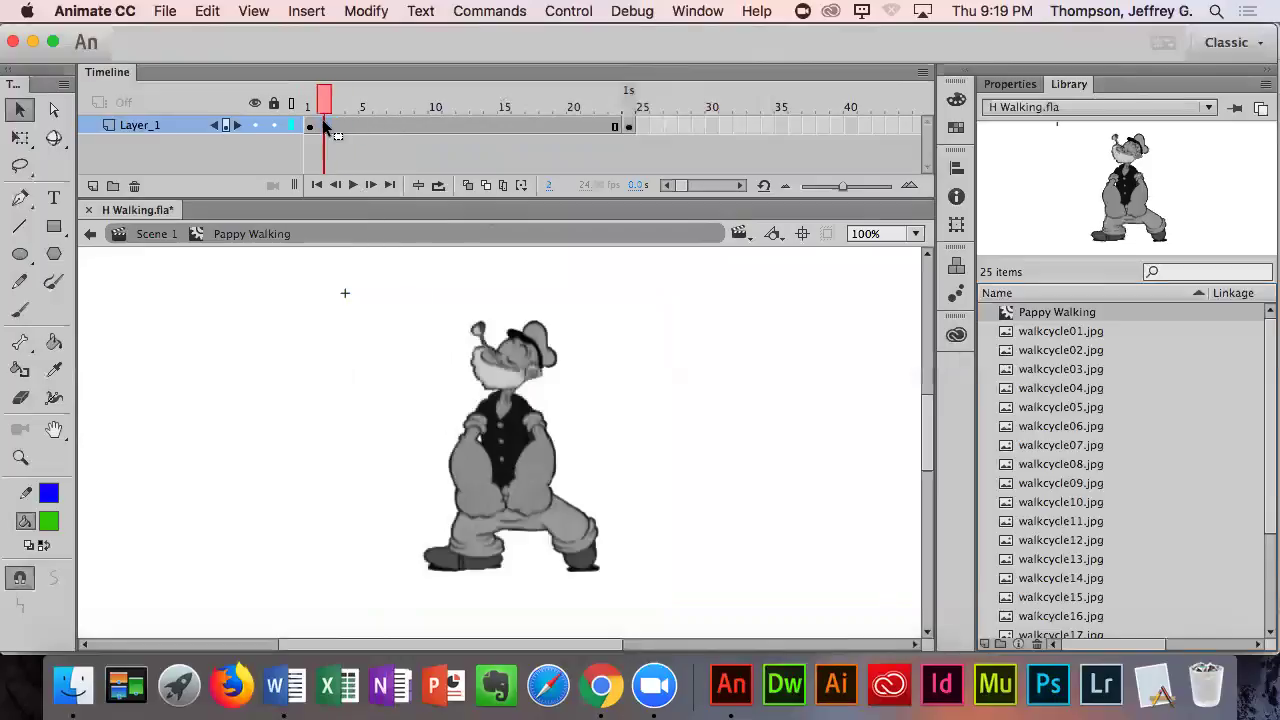
right_click(494, 492)
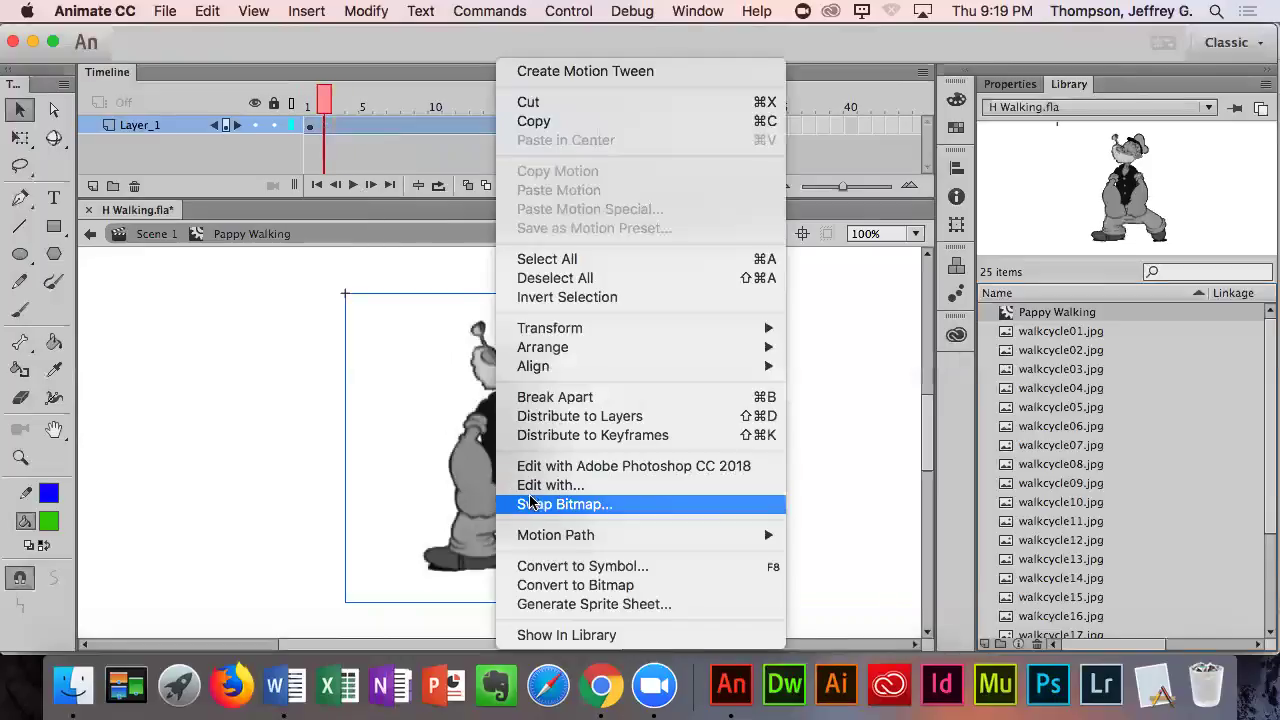
click(536, 505)
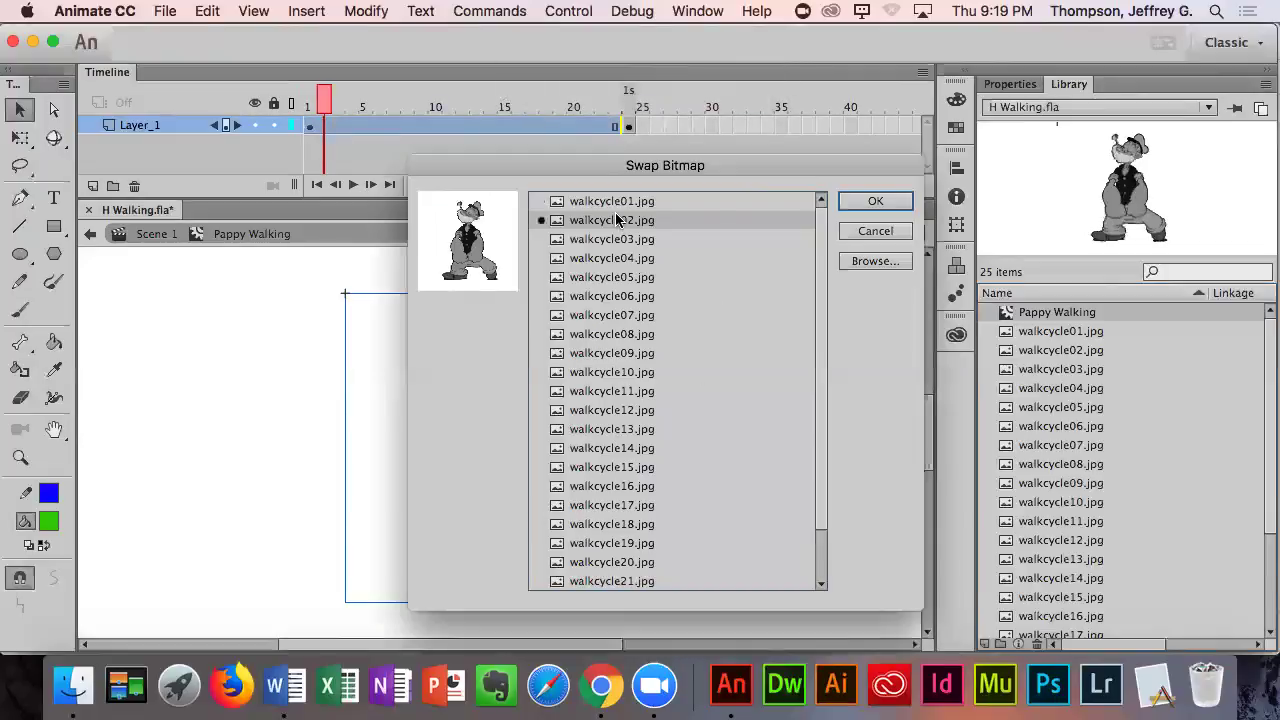
click(875, 203)
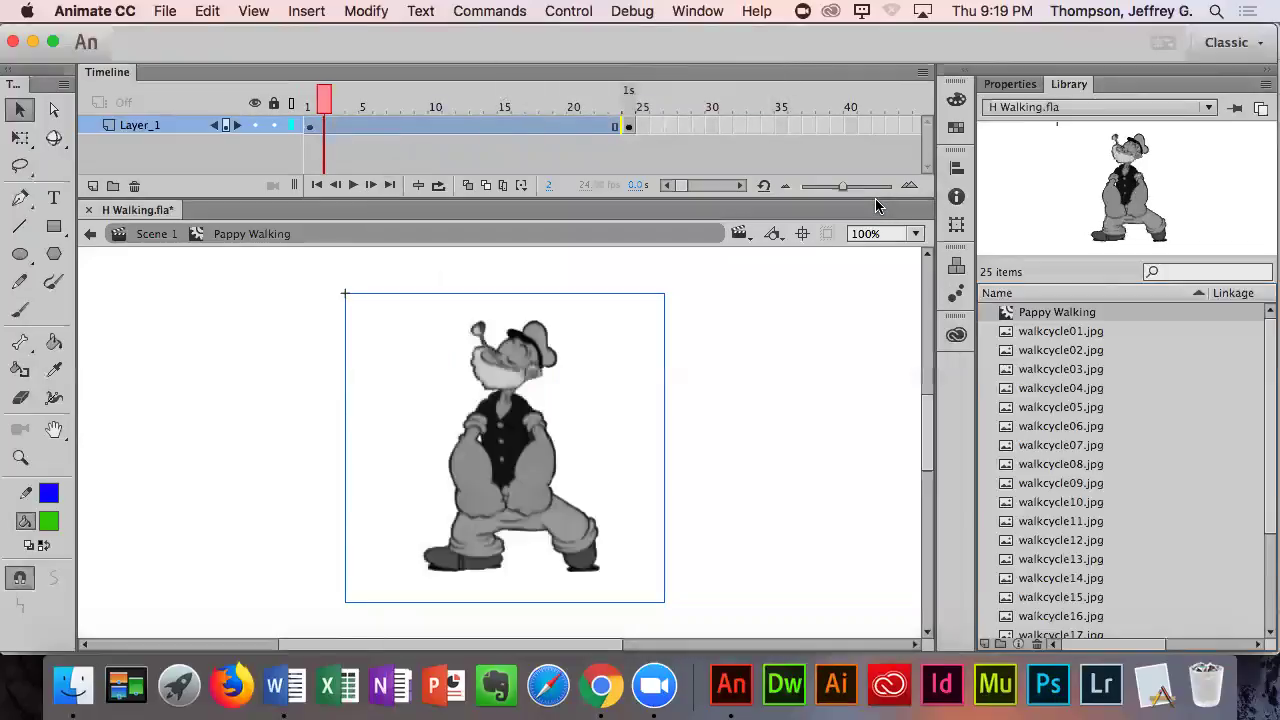
- Swap the frame 3 bitmap for walkcycle03.jpg
click(334, 123)
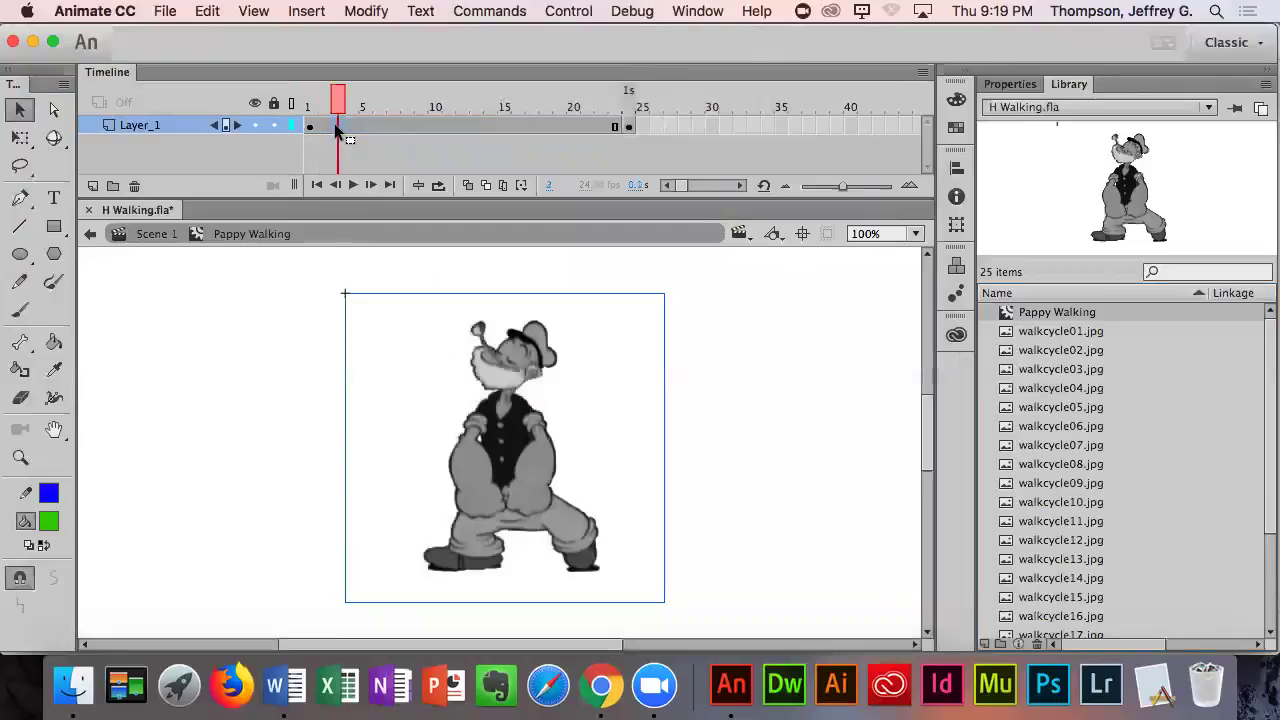
right_click(511, 446)
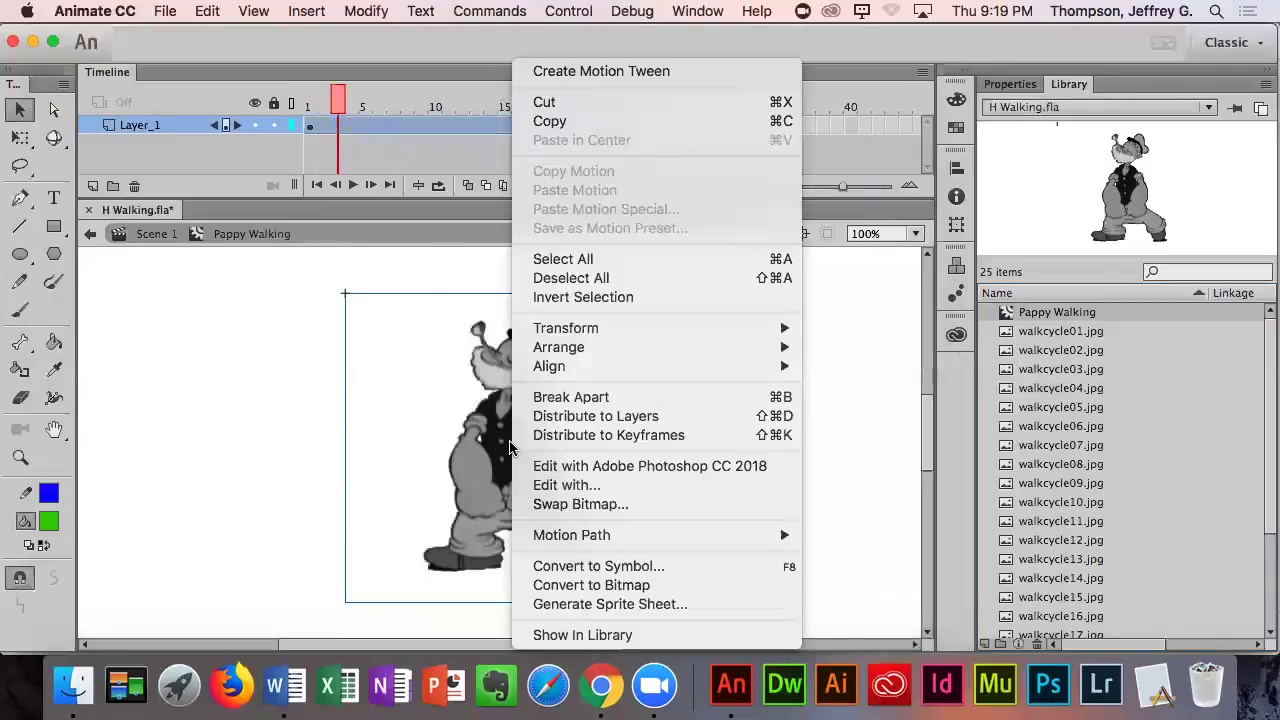
click(566, 505)
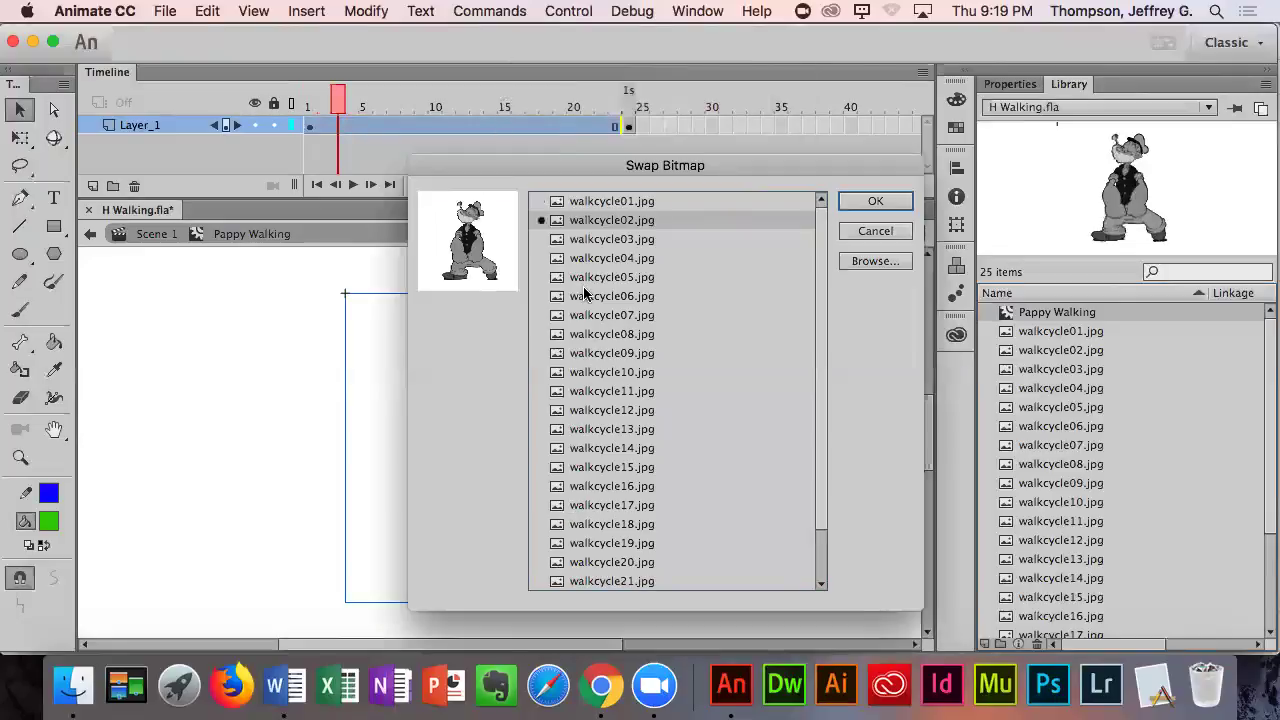
click(575, 240)
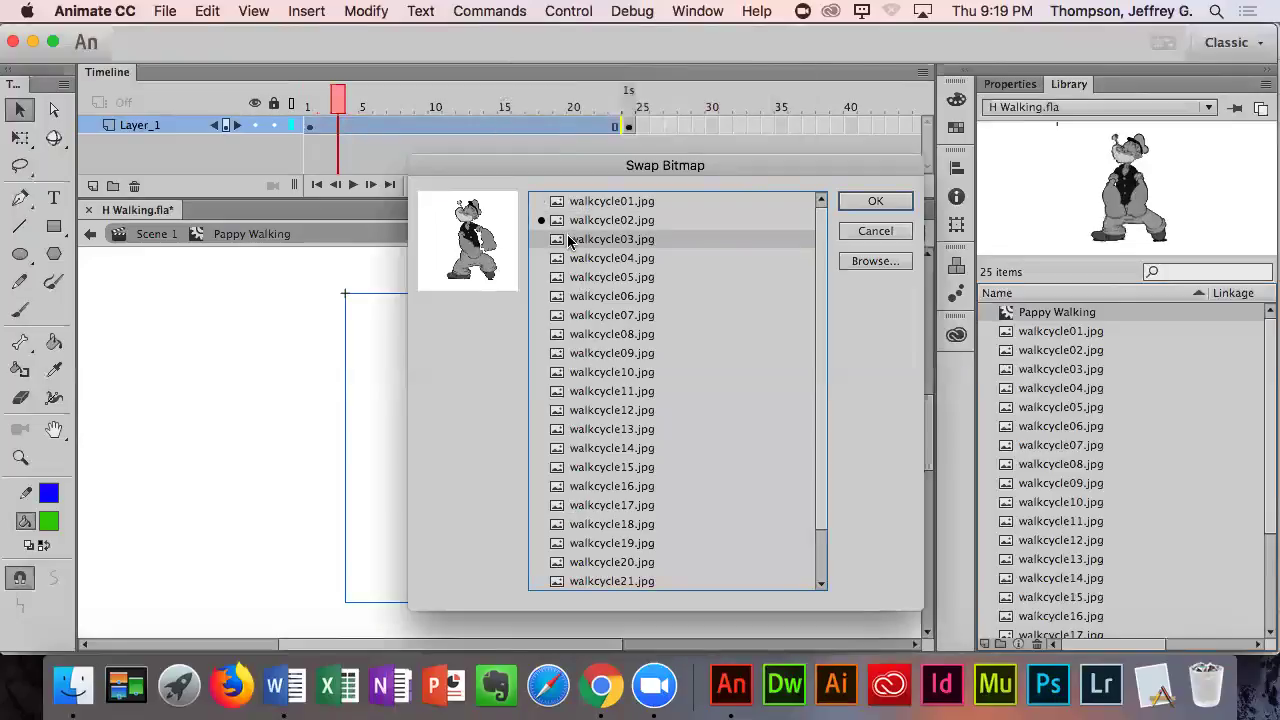
double_click(606, 243)
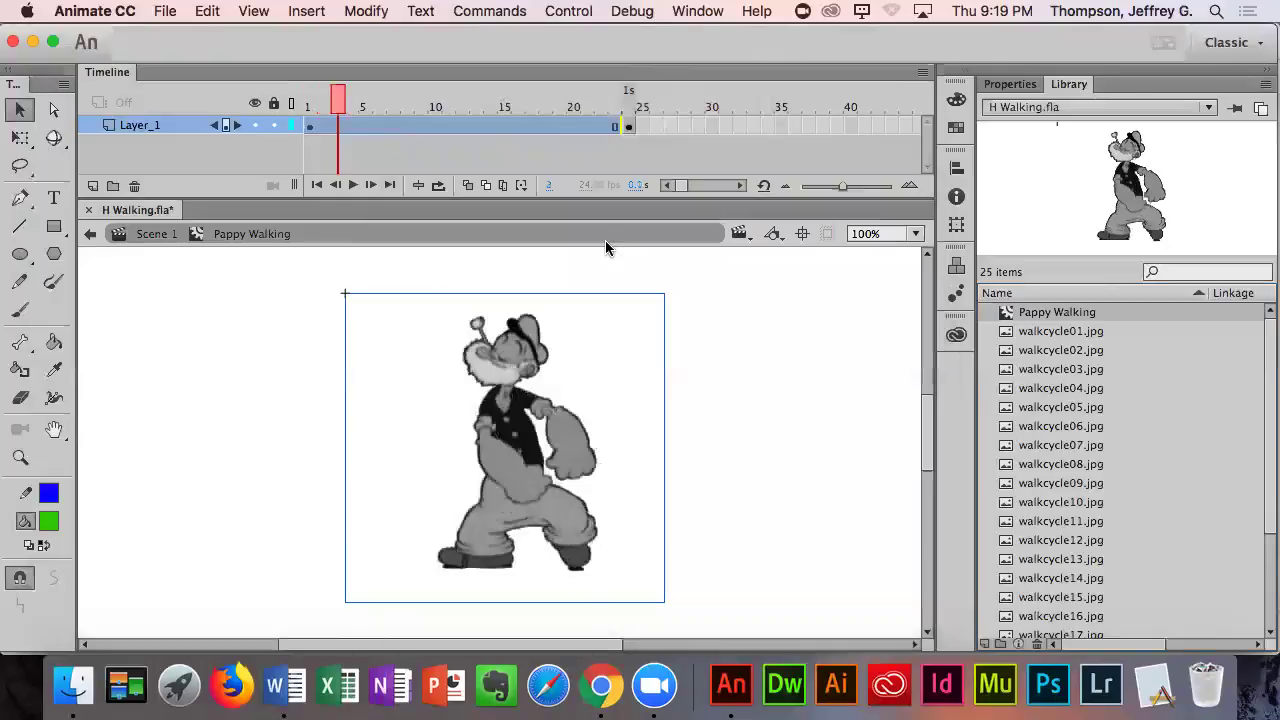
click(350, 124)
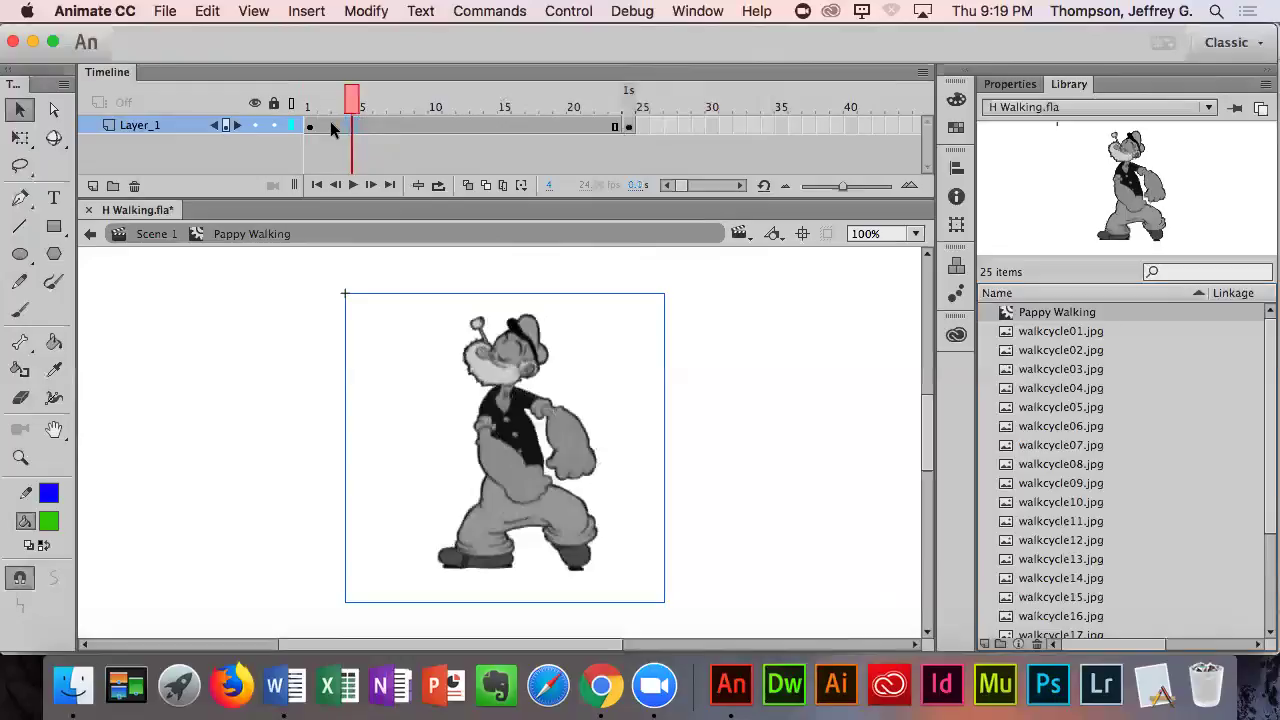
- Scrub through the walk-cycle frames to check the poses, then return to frame 1
drag(333, 120, 322, 121)
key(shift+period)
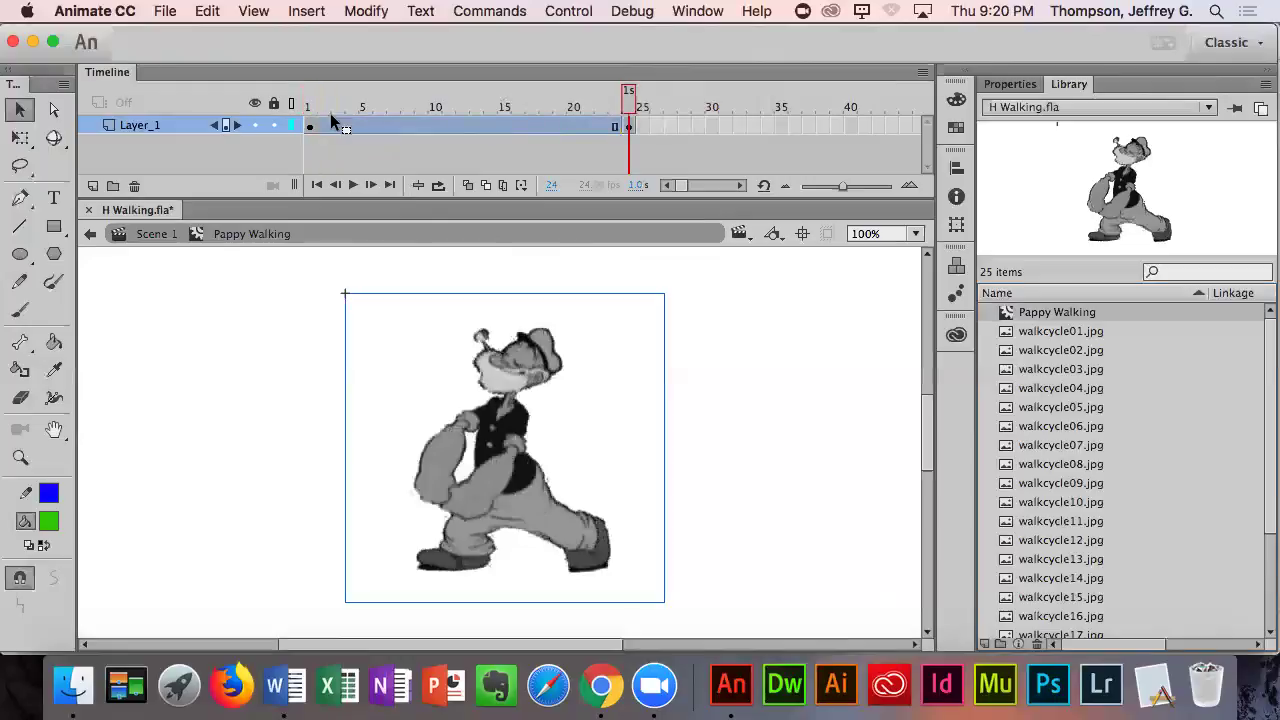
key(Return)
click(460, 158)
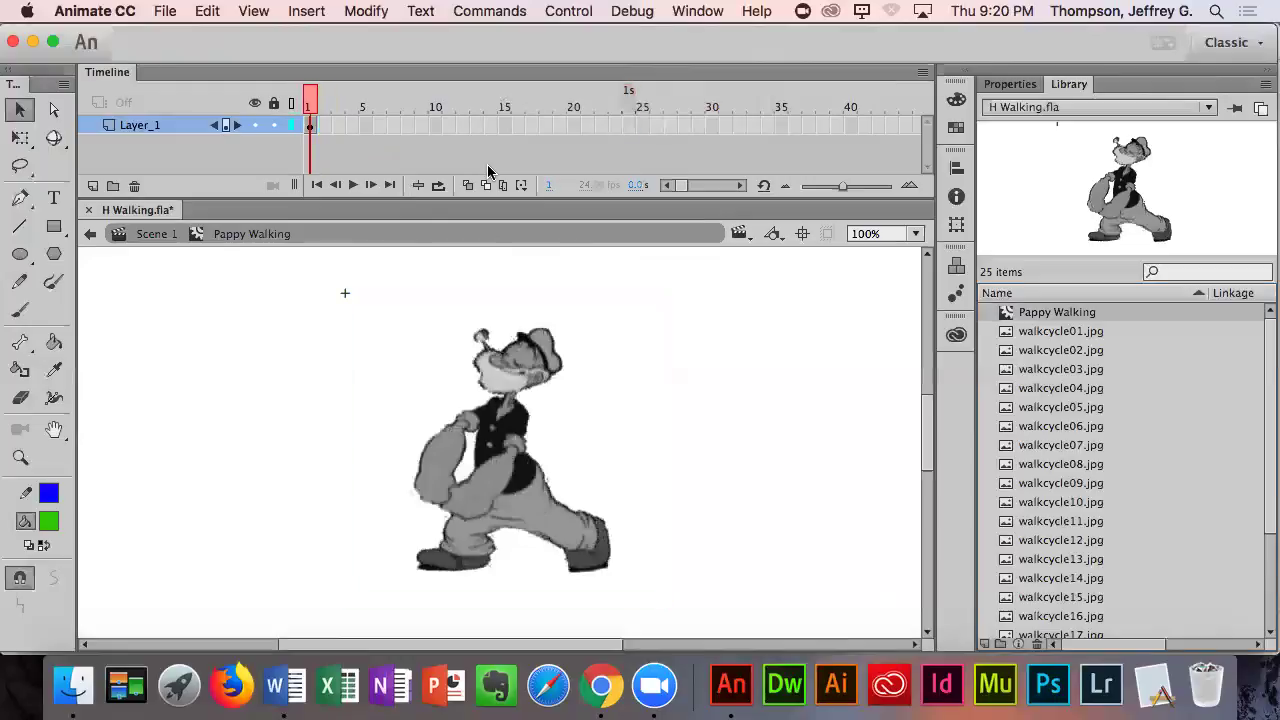
- Insert a keyframe across frames 2–24 of Layer_1, then undo it and return to frame 1
click(324, 124)
shift+click(626, 124)
right_click(626, 124)
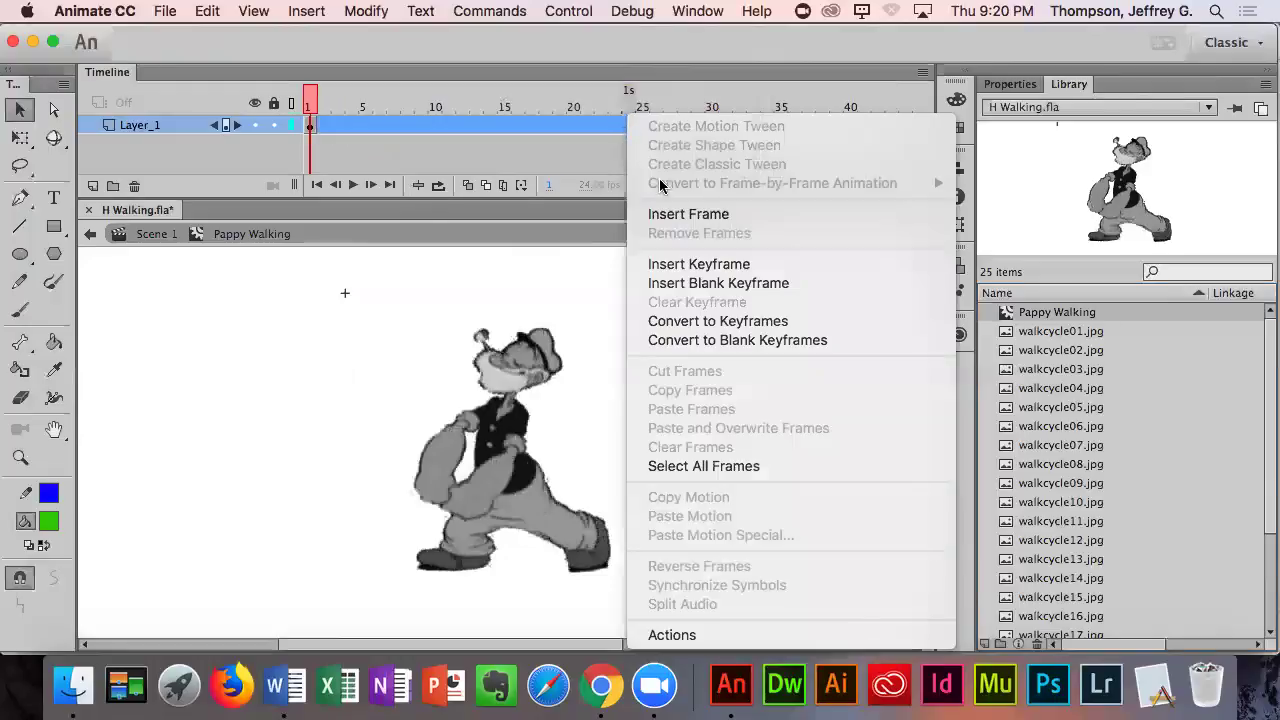
click(679, 265)
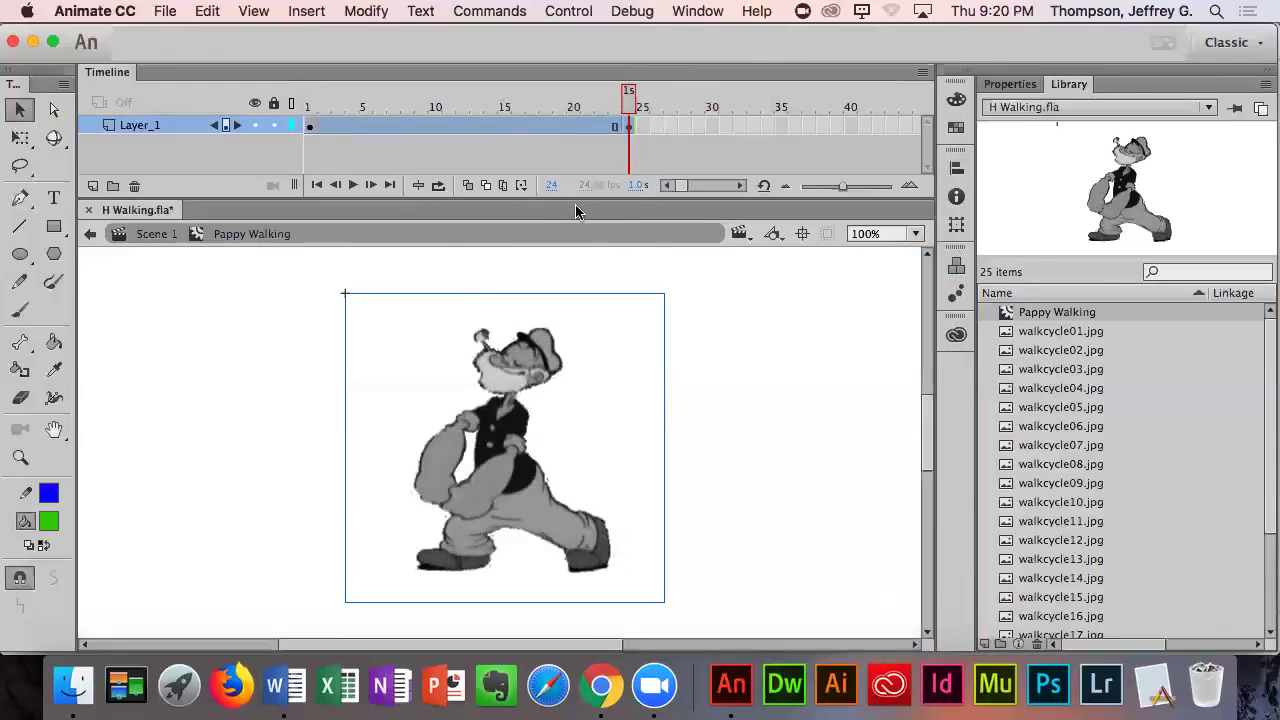
key(shift+comma)
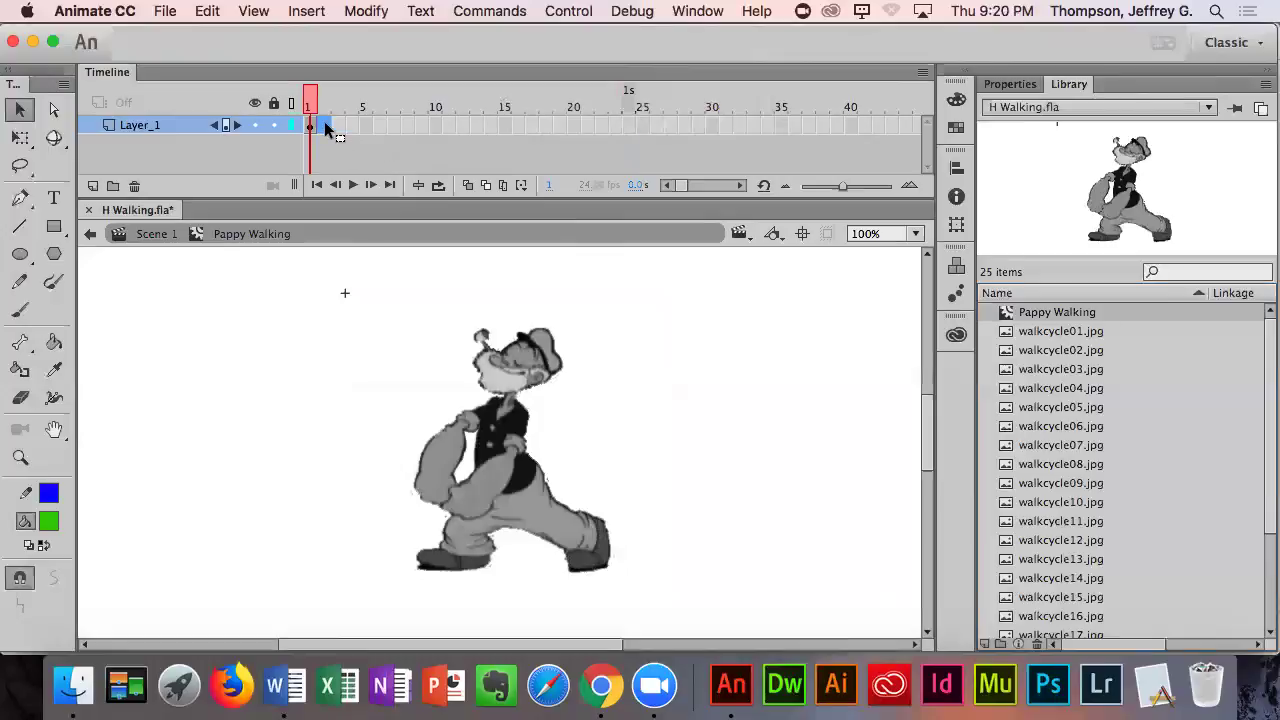
- Insert keyframes on frames 2, 3 and 4 of Layer_1
right_click(325, 128)
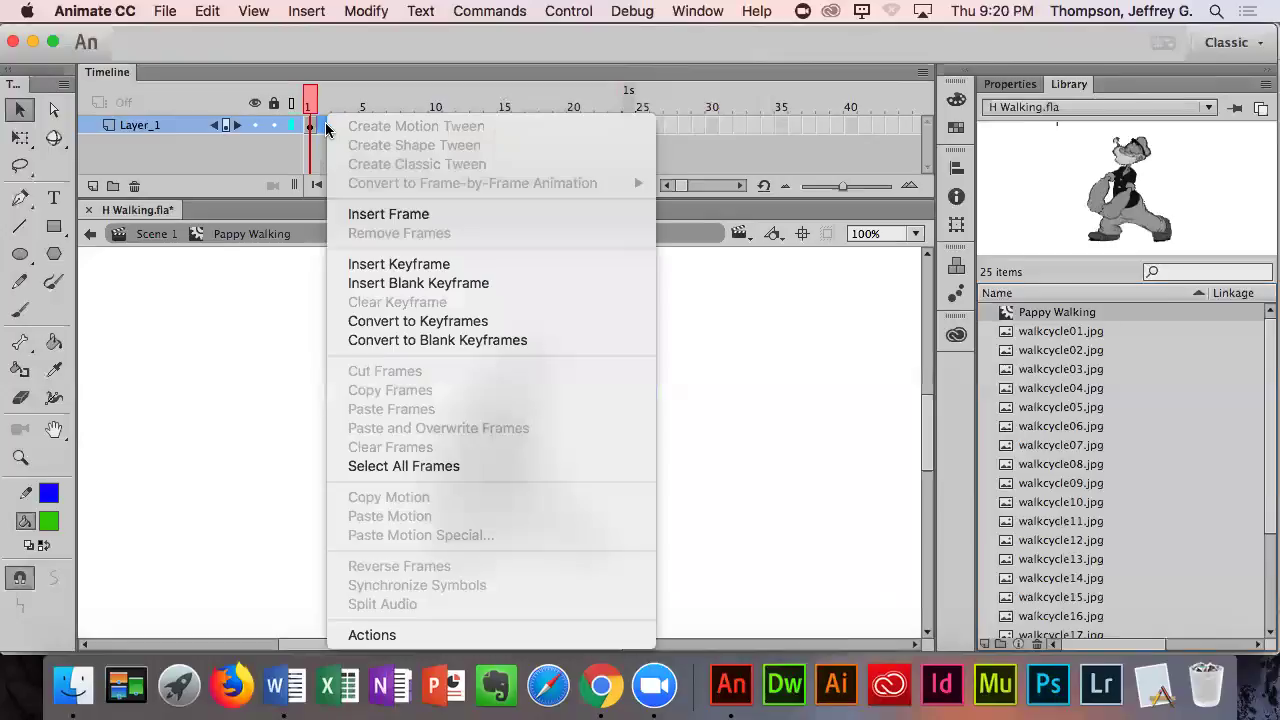
click(399, 264)
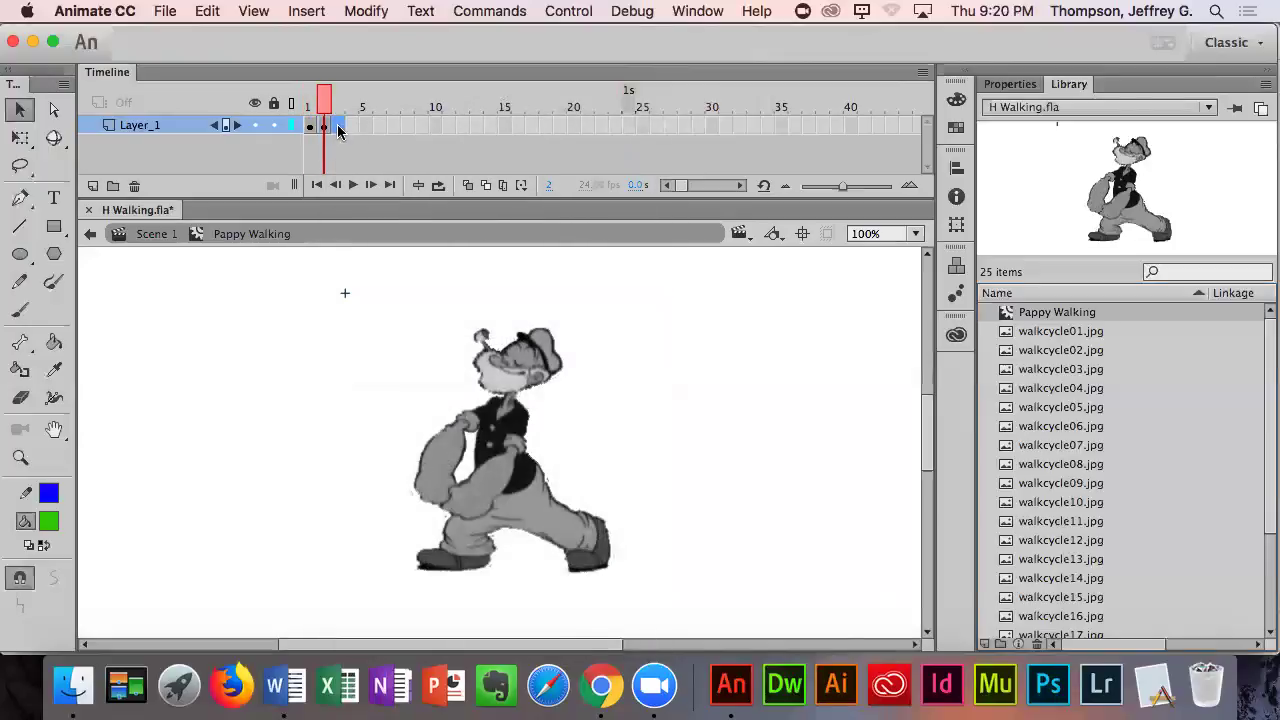
right_click(338, 124)
click(405, 264)
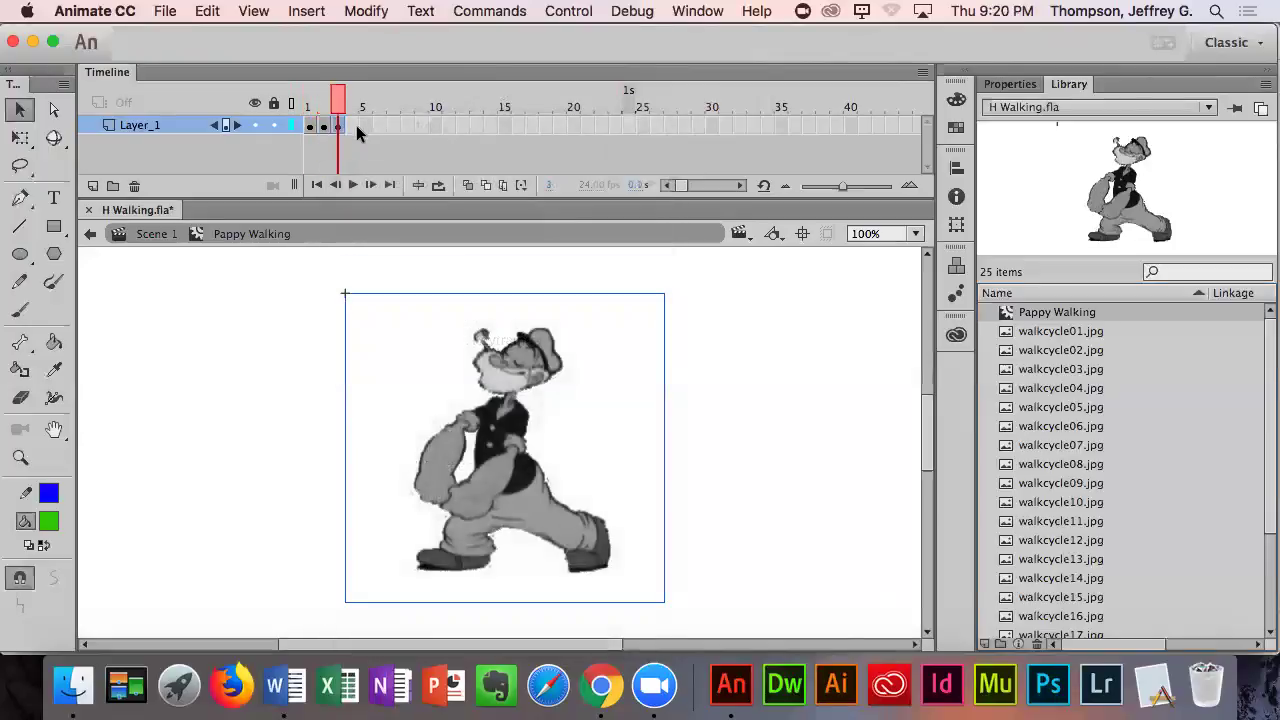
right_click(354, 128)
click(402, 264)
- Convert frames 5–24 of Layer_1 to keyframes
right_click(362, 125)
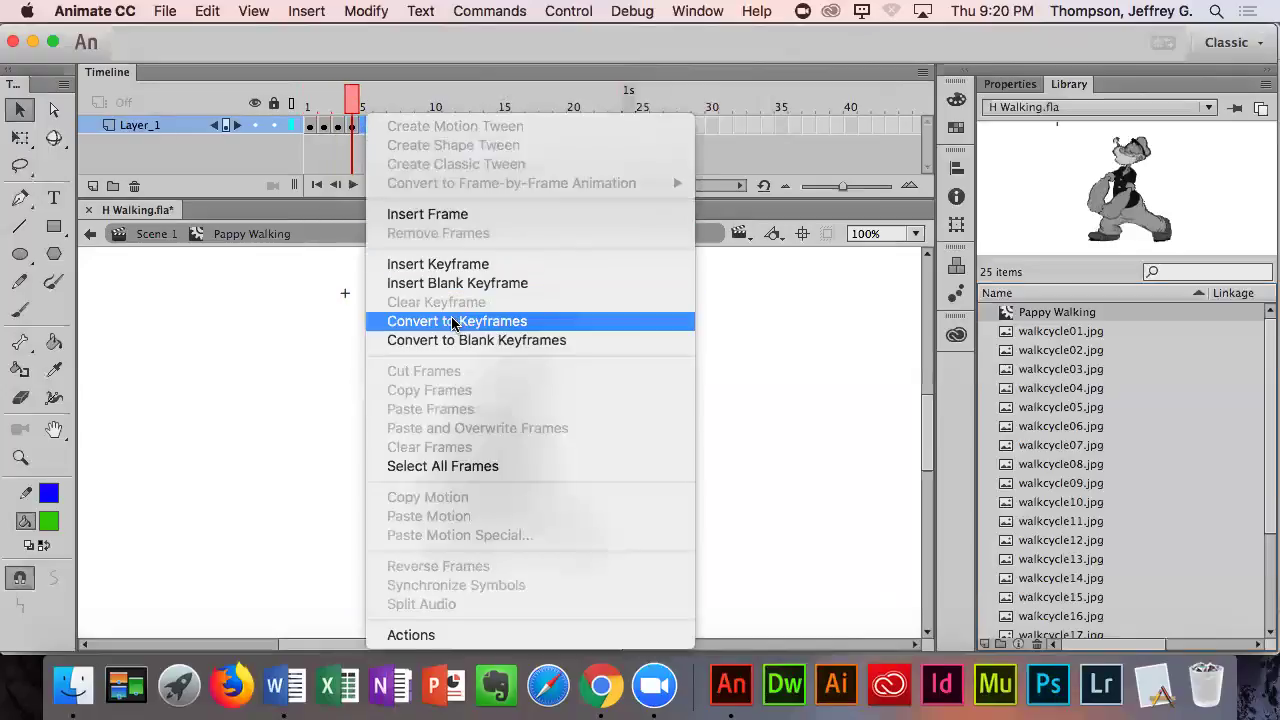
click(766, 151)
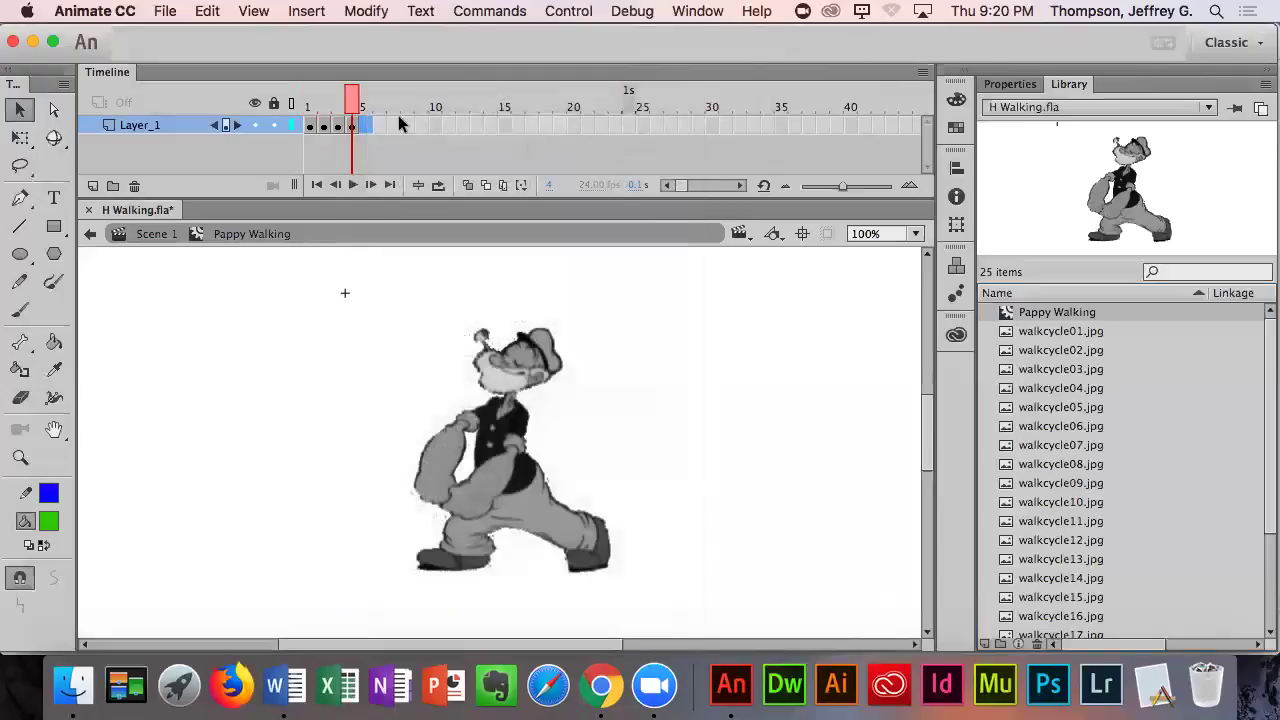
click(628, 124)
shift+click(630, 125)
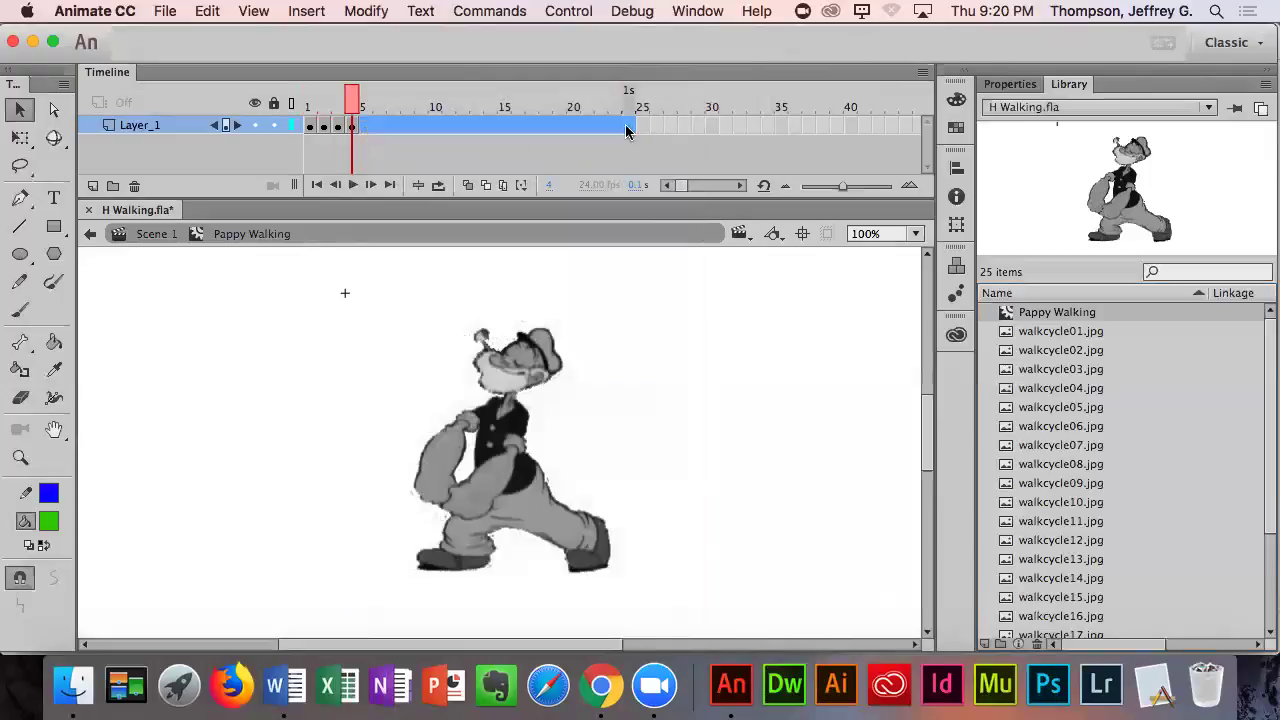
right_click(627, 131)
click(695, 322)
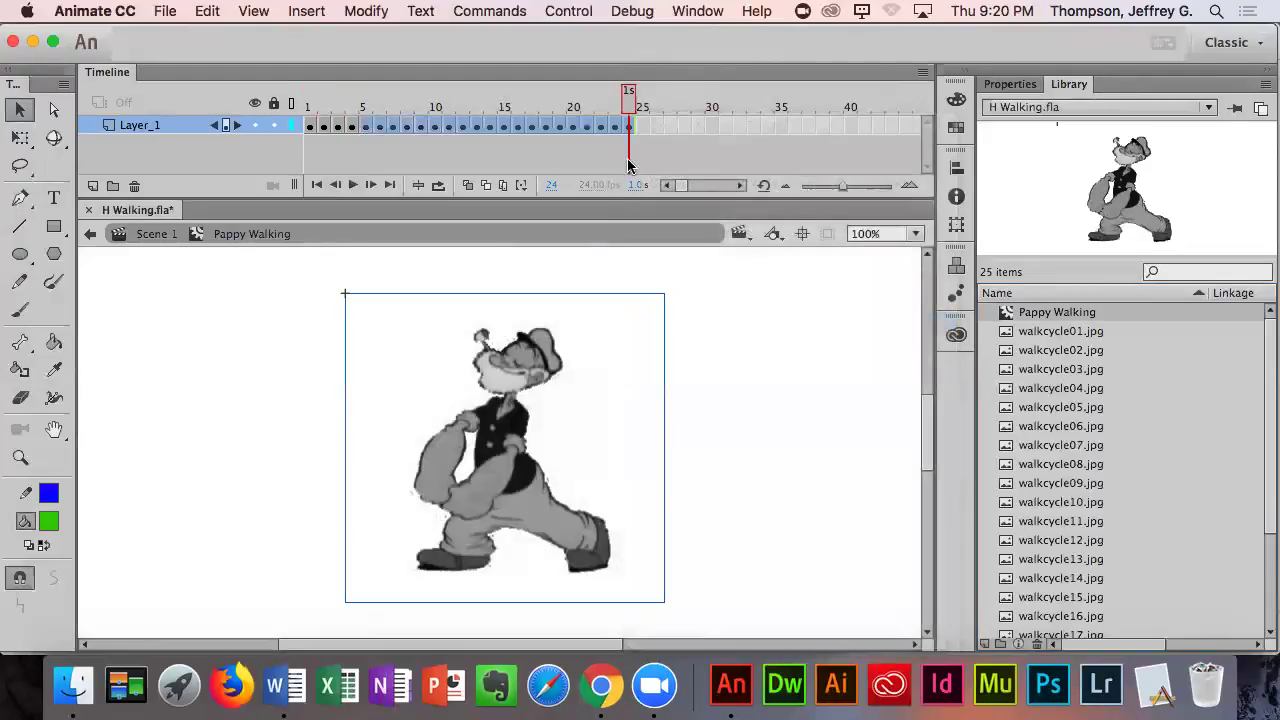
- Undo the earlier keyframes, then convert frames 2–24 of Layer_1 to keyframes
key(shift+F5)
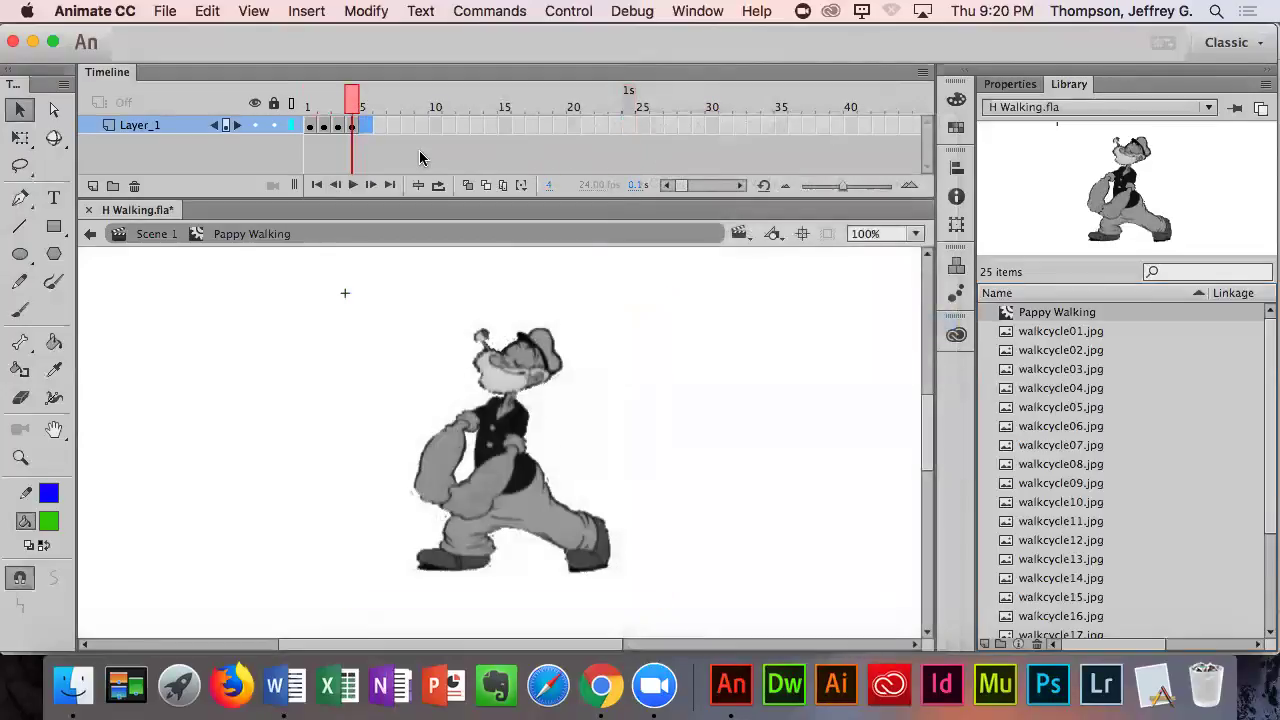
key(Return)
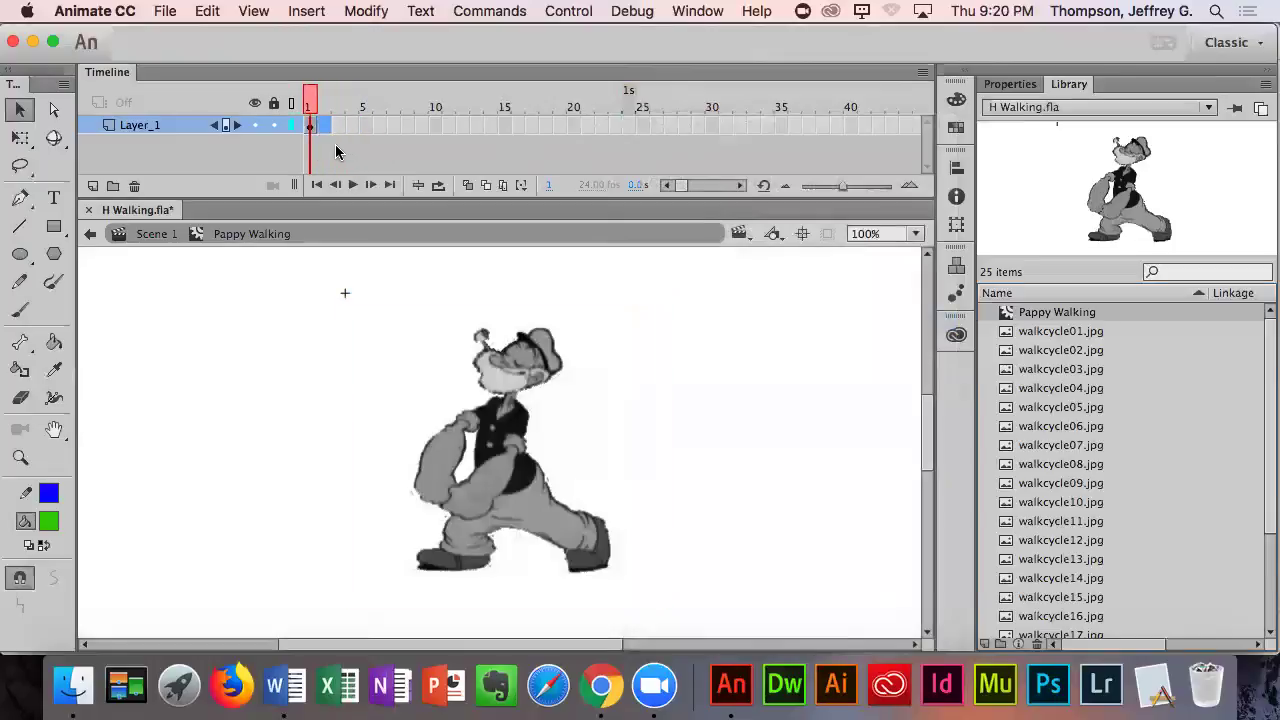
key(super+z)
key(shift+F5)
click(326, 126)
shift+click(628, 121)
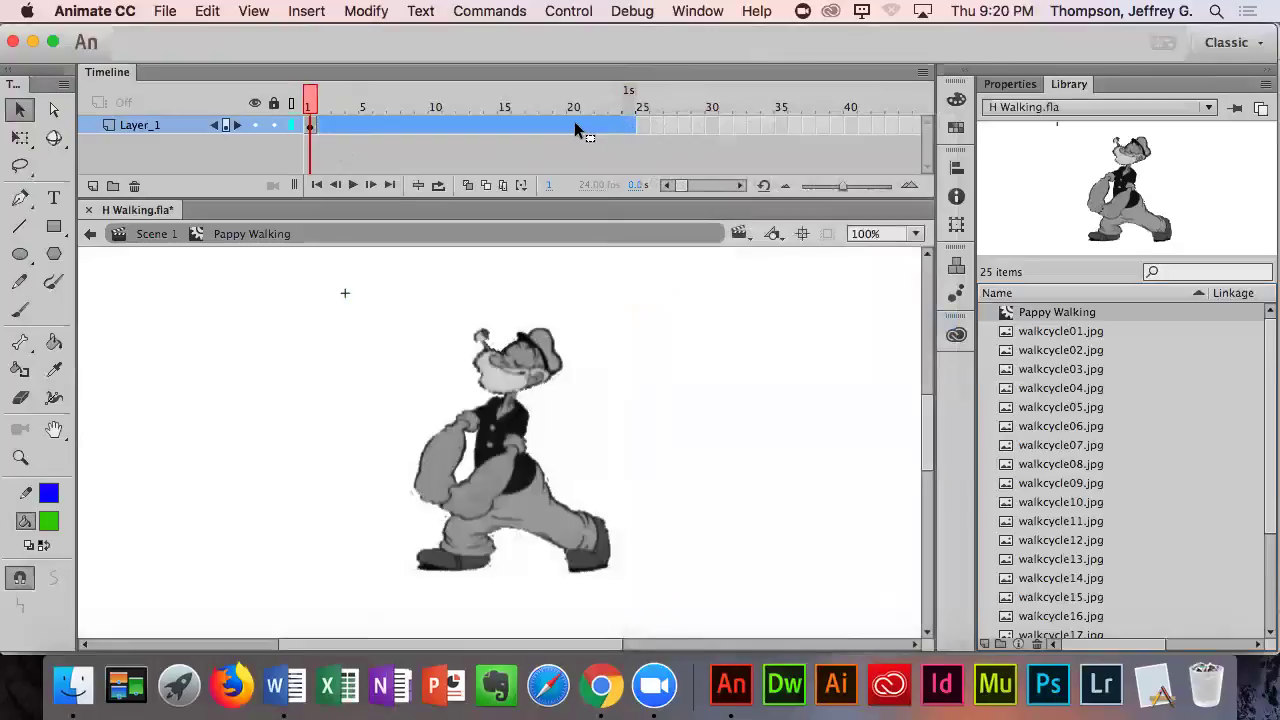
right_click(575, 120)
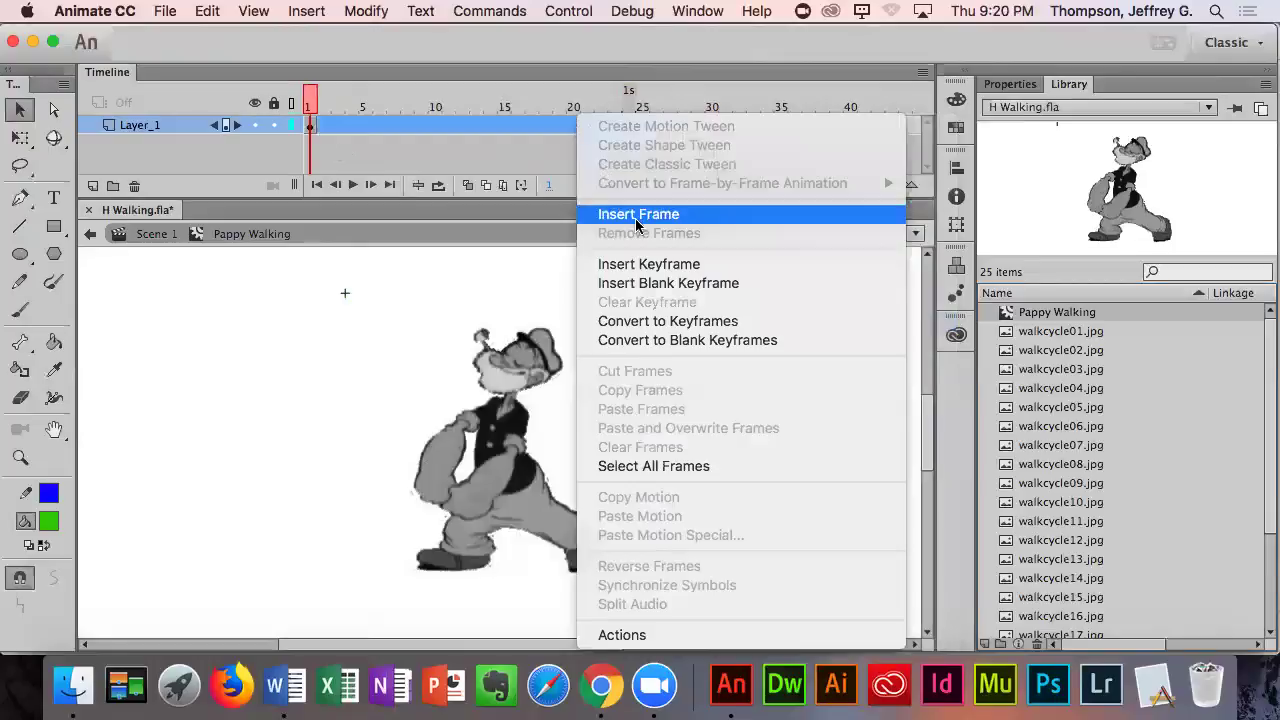
click(673, 326)
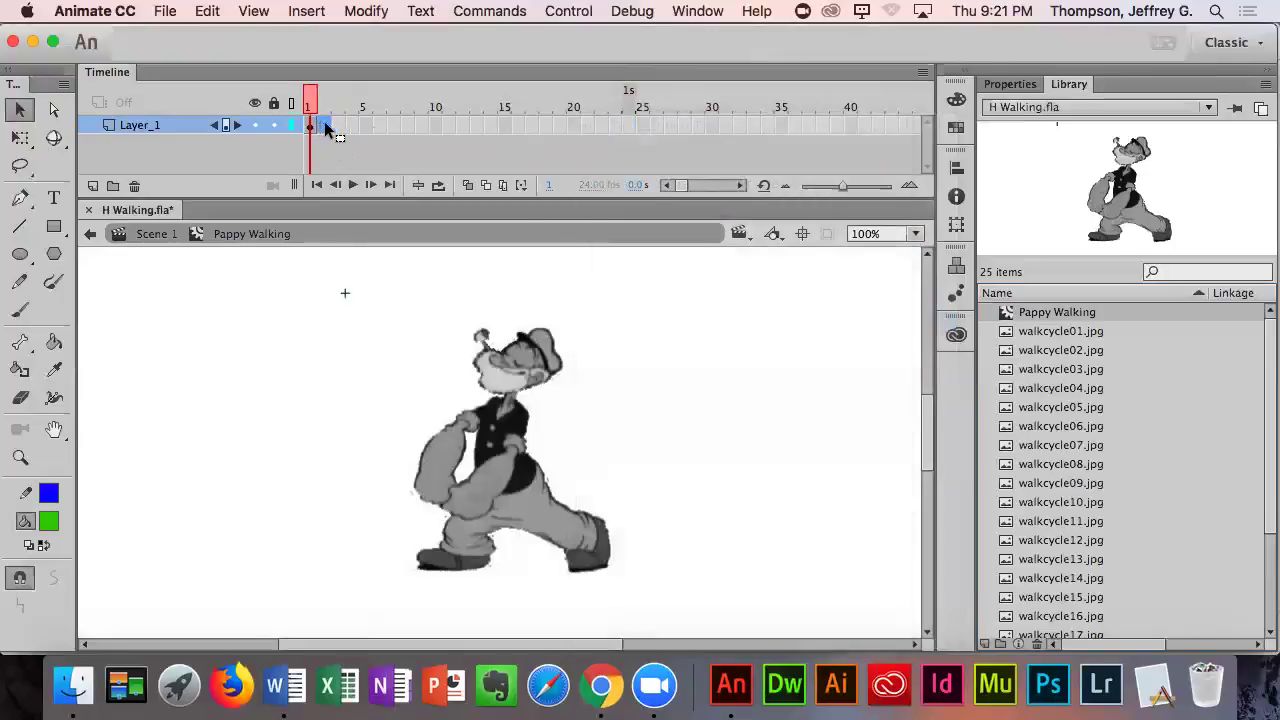
- Convert frames 1–24 of Layer_1 to keyframes and clear the stage selection
shift+click(640, 123)
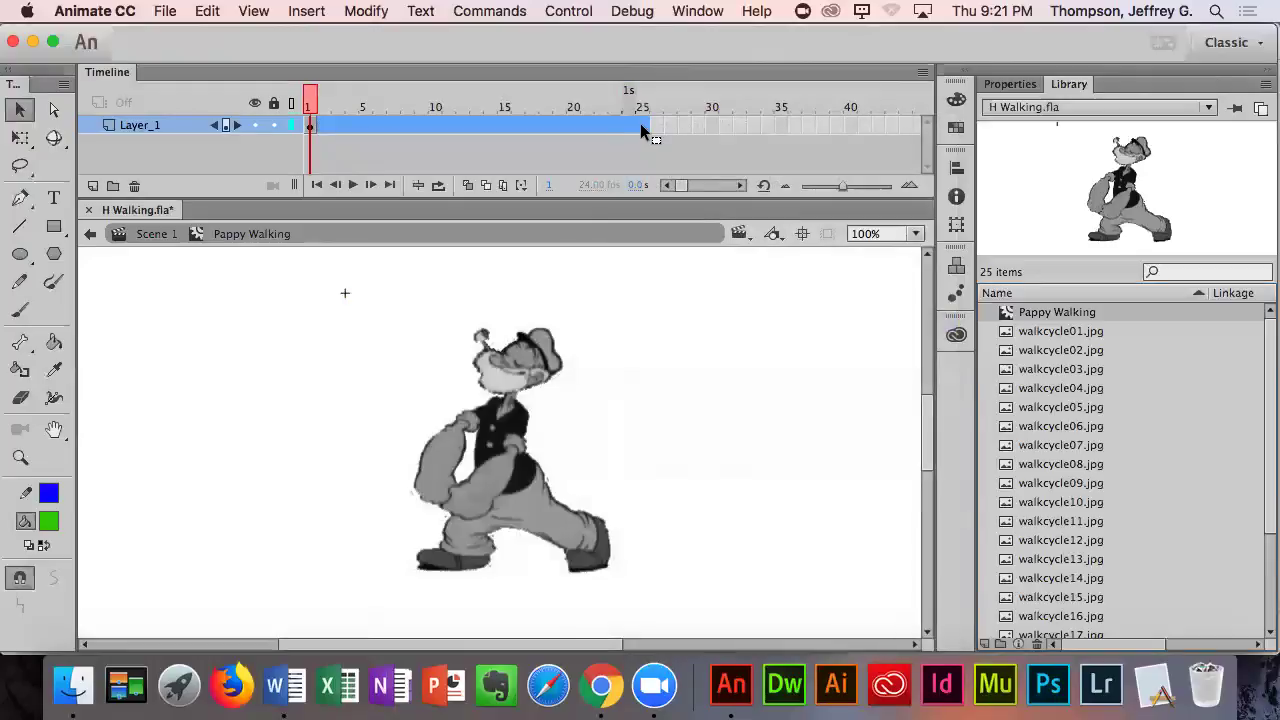
click(628, 123)
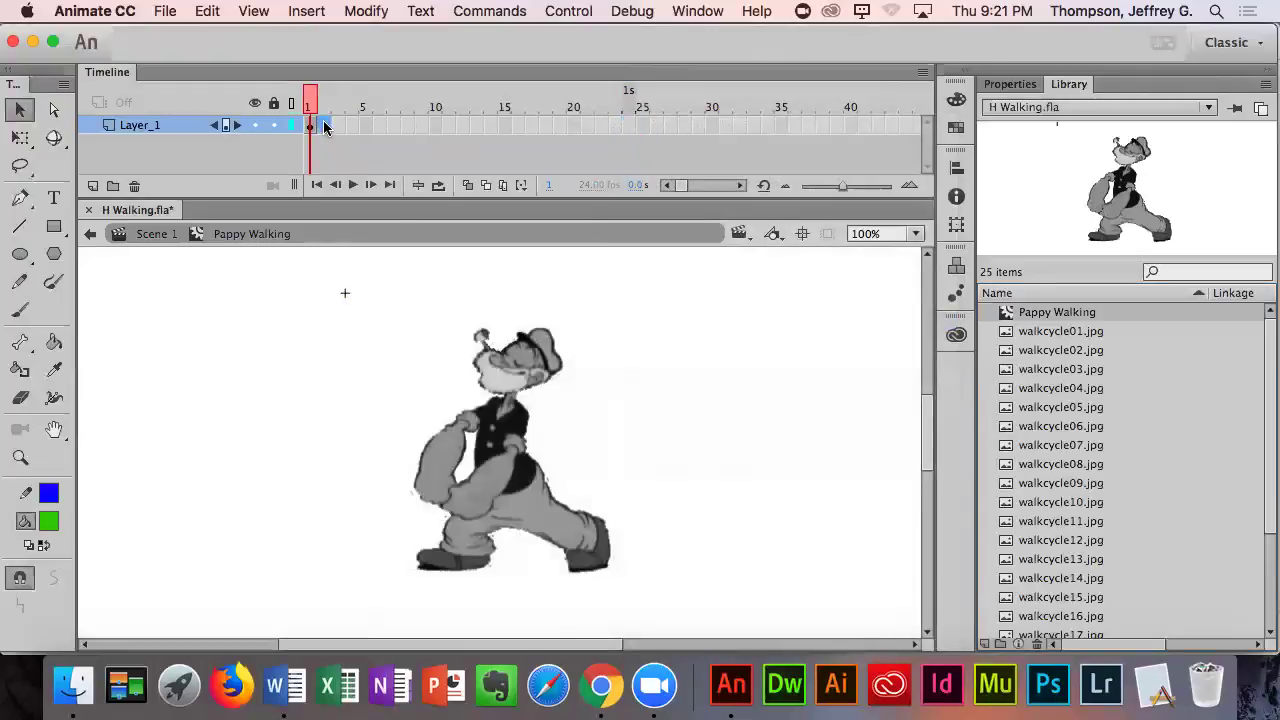
shift+click(624, 123)
right_click(624, 123)
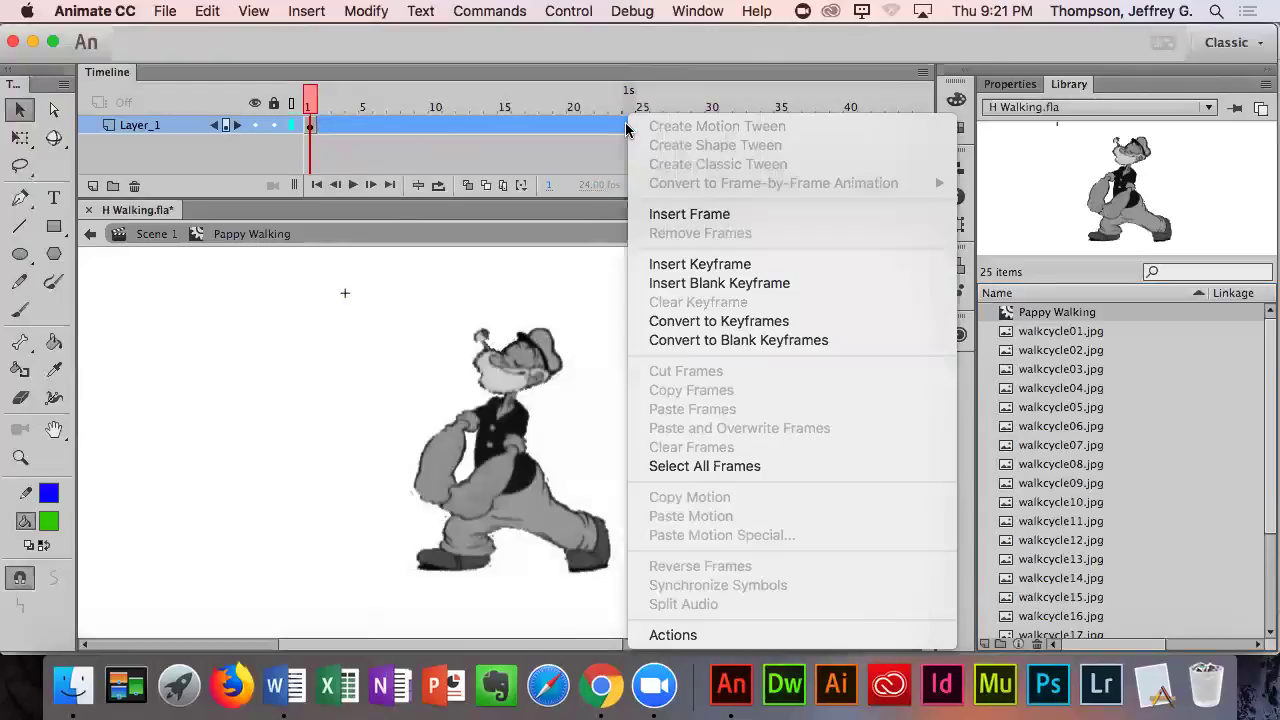
click(708, 321)
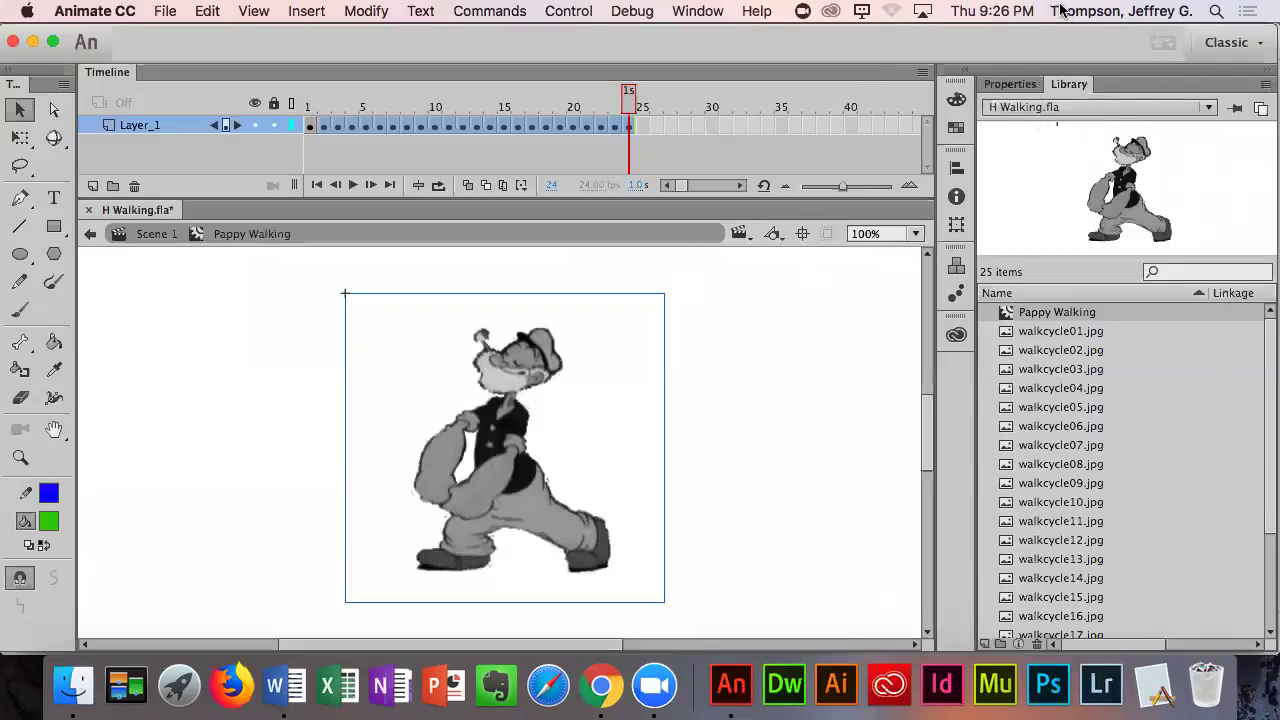
click(853, 386)
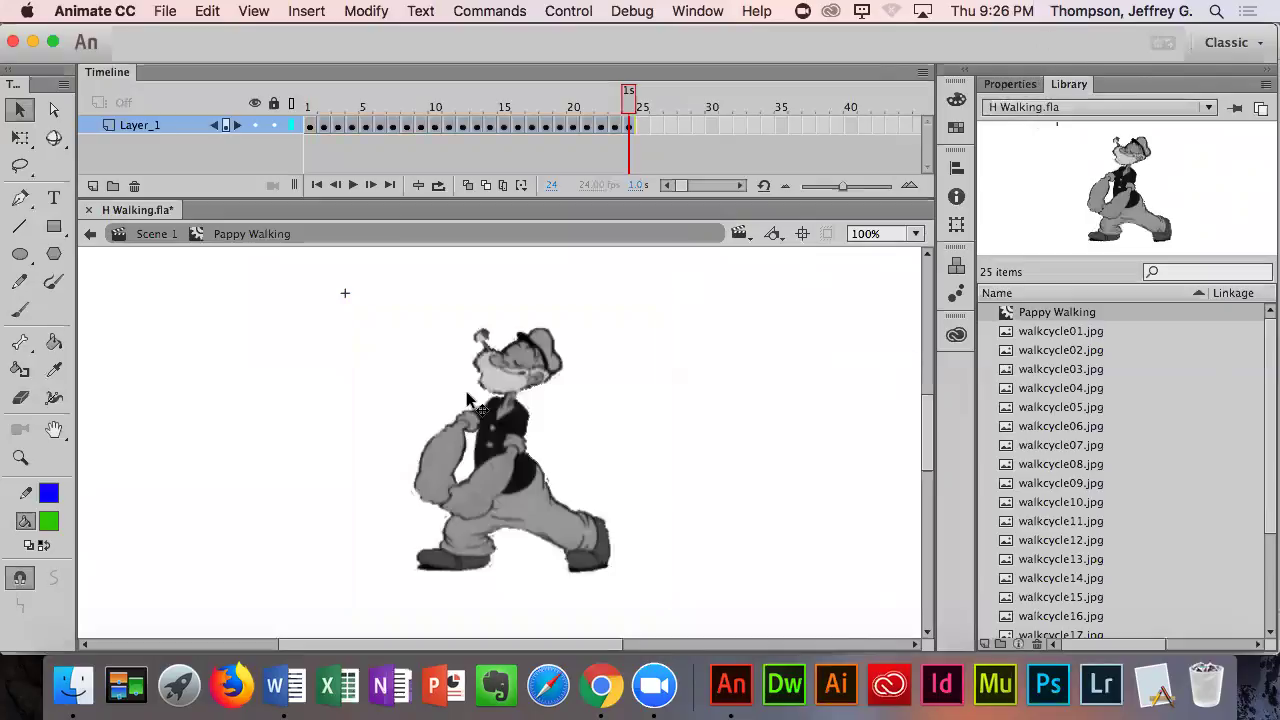
- Swap the stage bitmap to walkcycle01.jpg on frame 1 and walkcycle02.jpg on frame 2
click(312, 125)
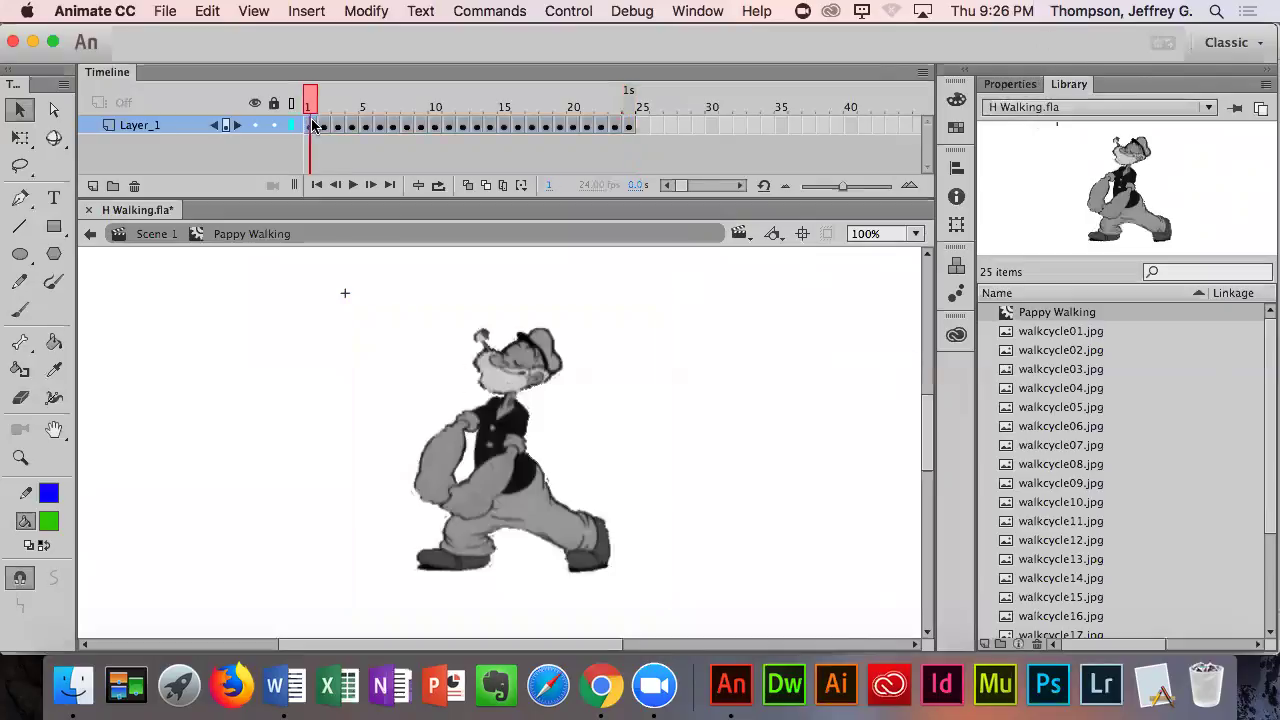
right_click(311, 127)
key(Escape)
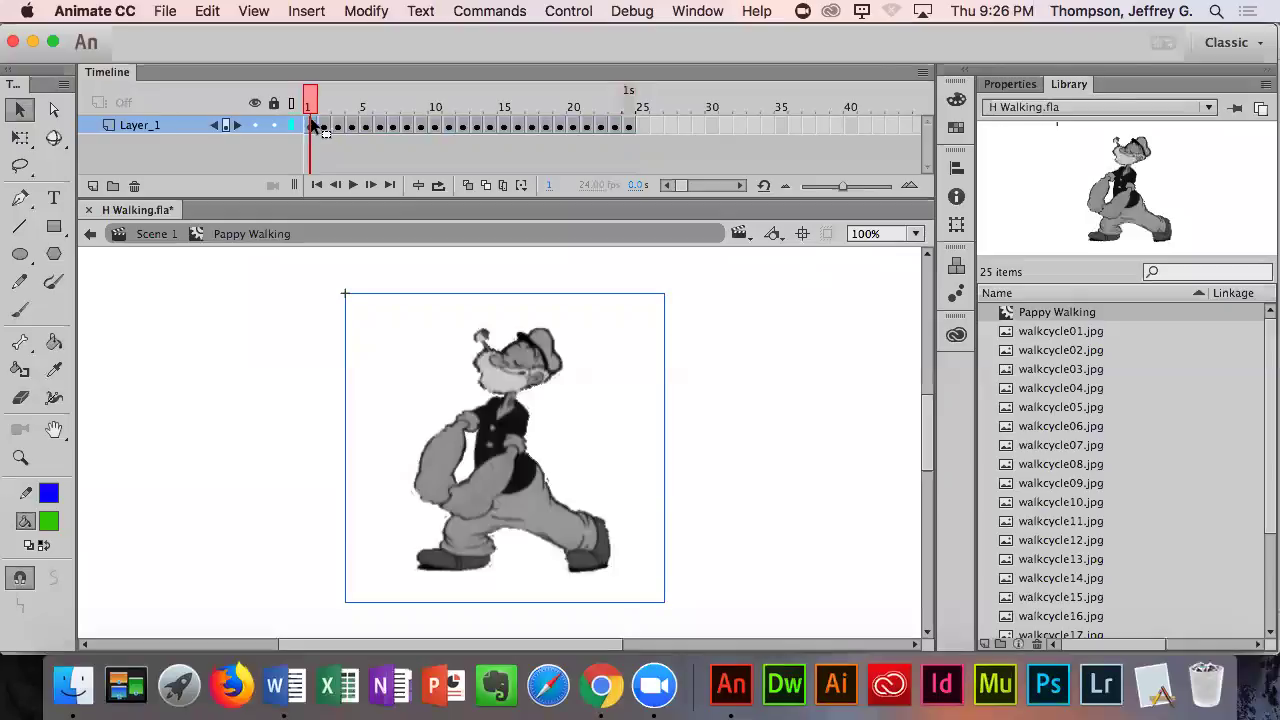
right_click(530, 478)
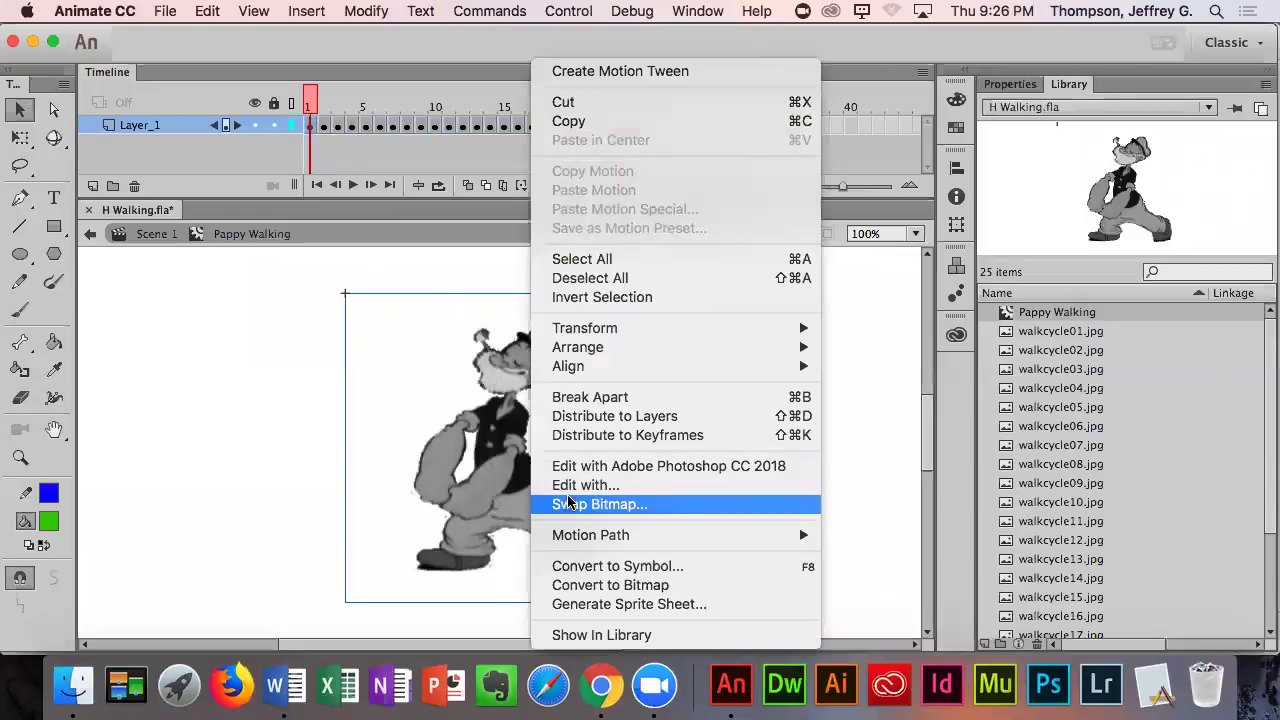
click(545, 504)
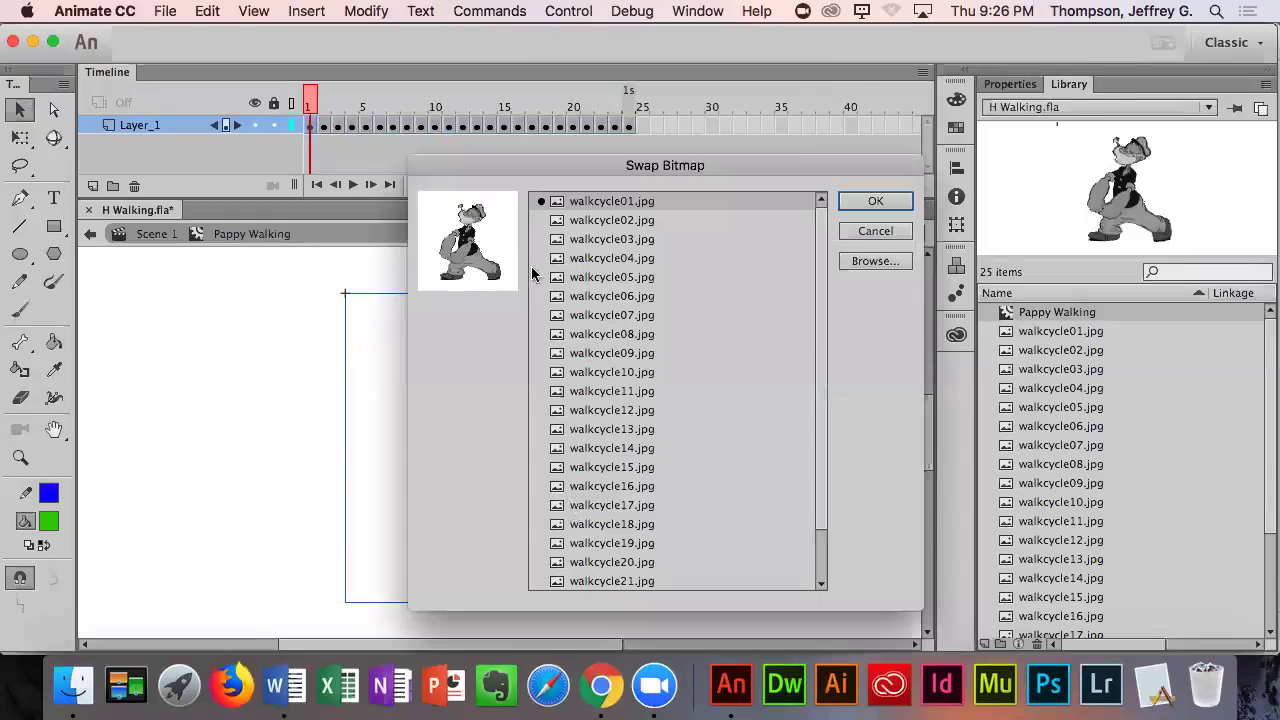
click(600, 205)
click(873, 201)
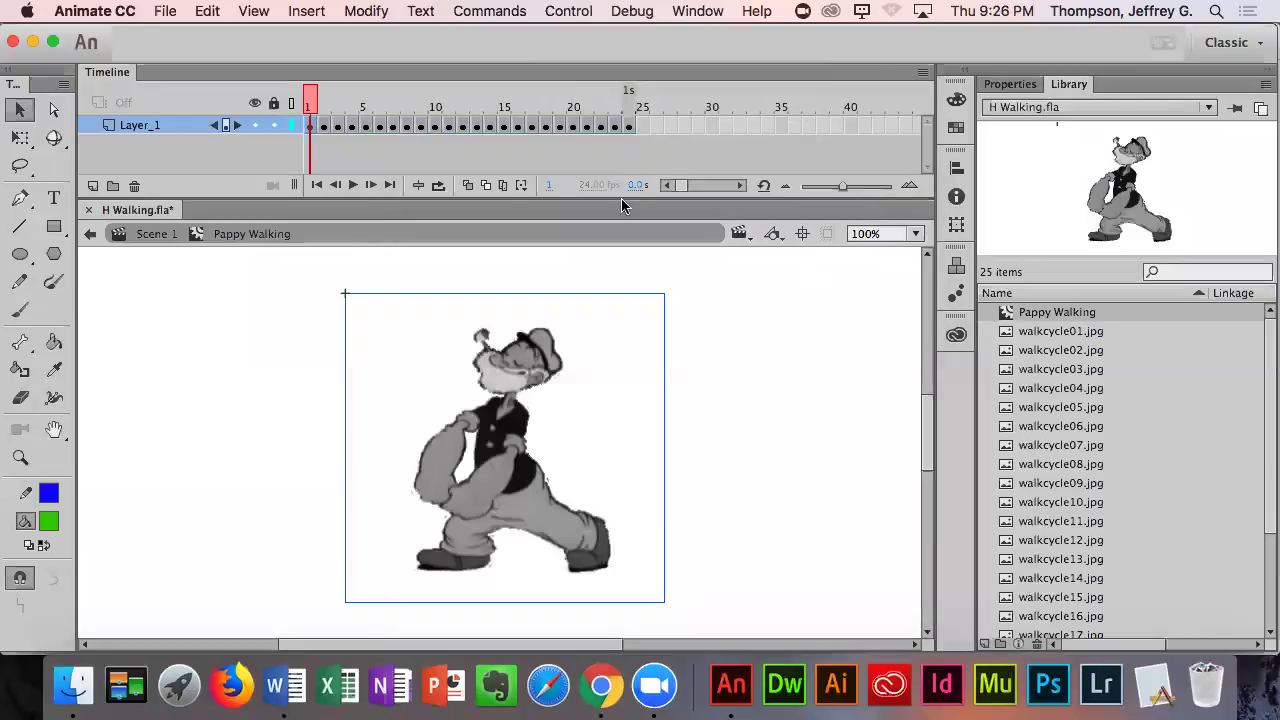
click(322, 123)
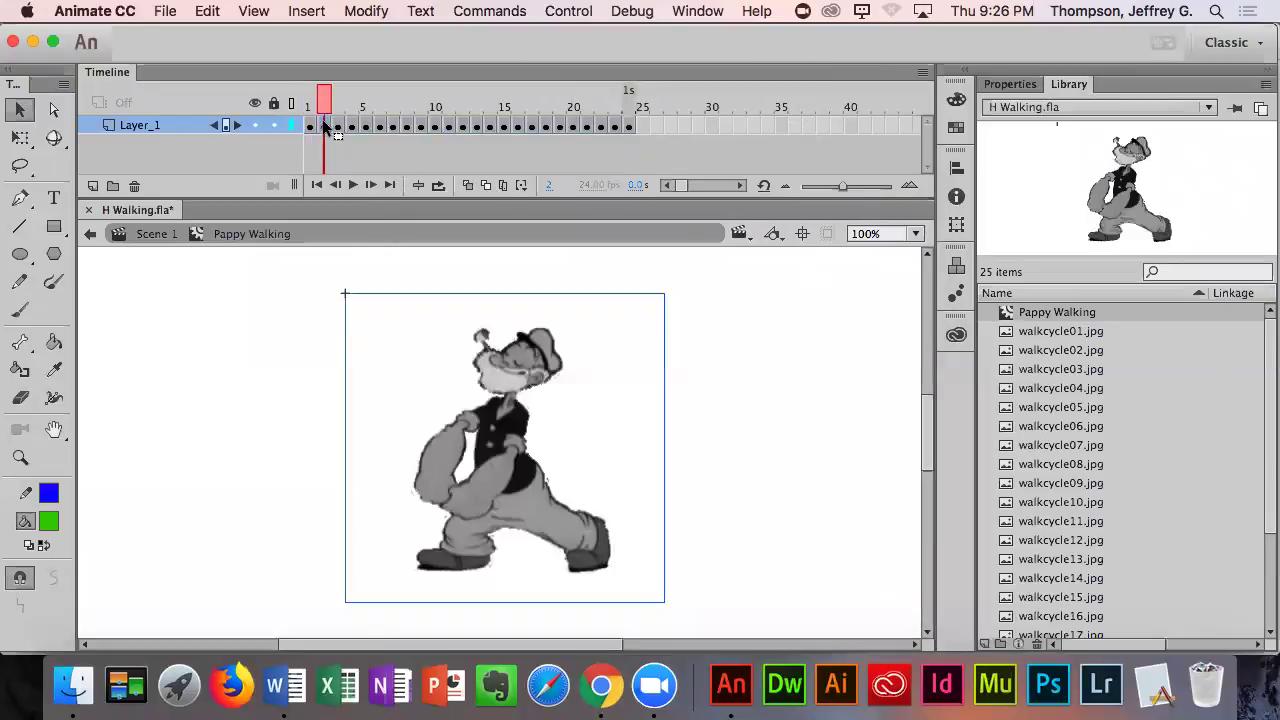
right_click(517, 426)
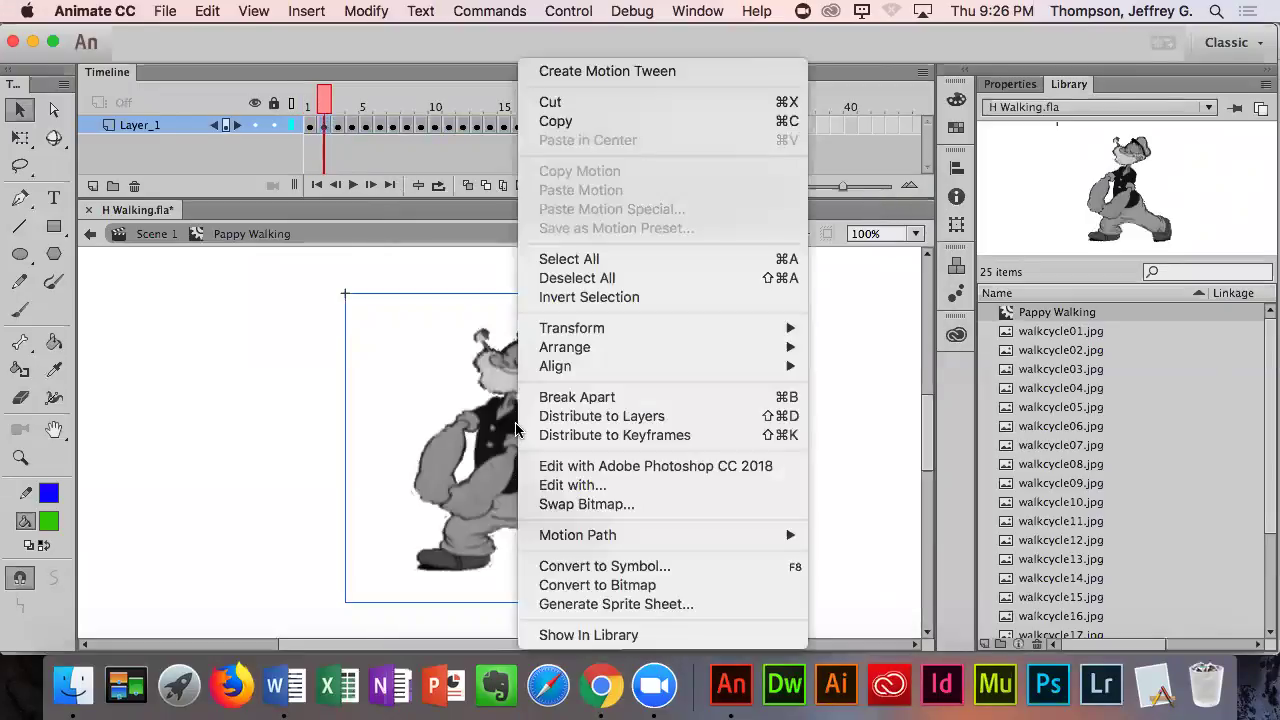
click(586, 504)
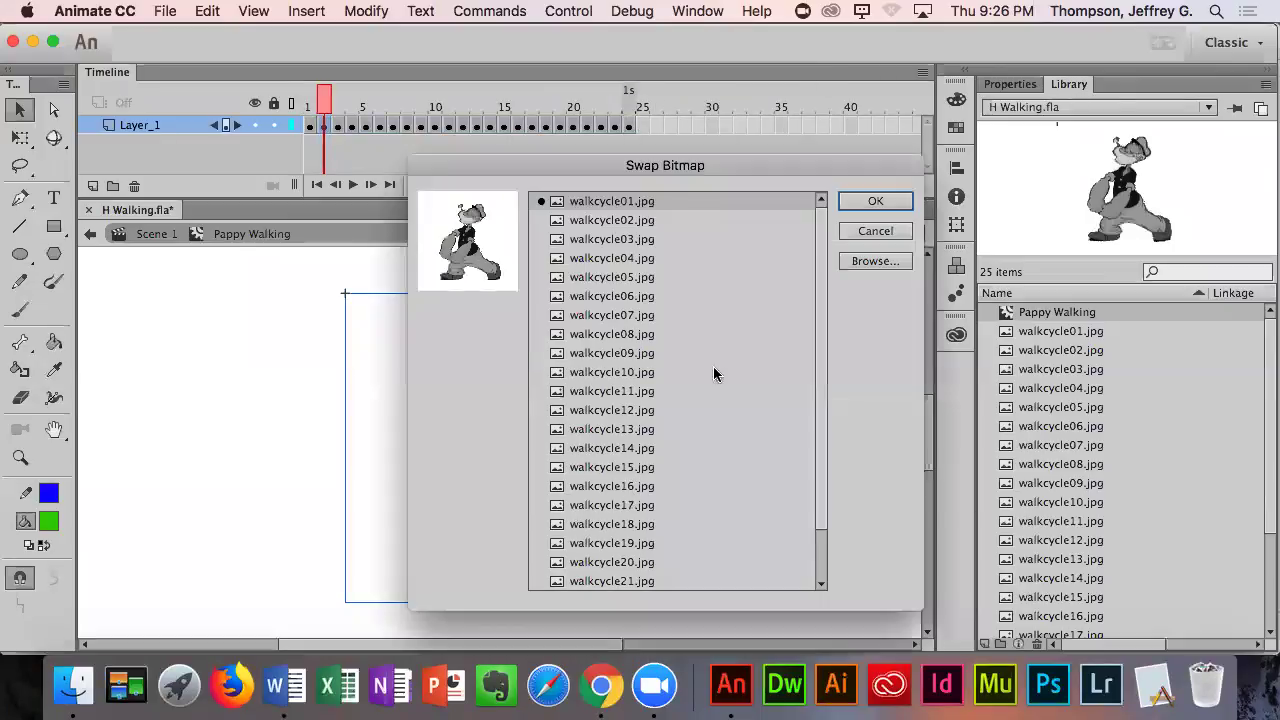
click(589, 222)
click(874, 205)
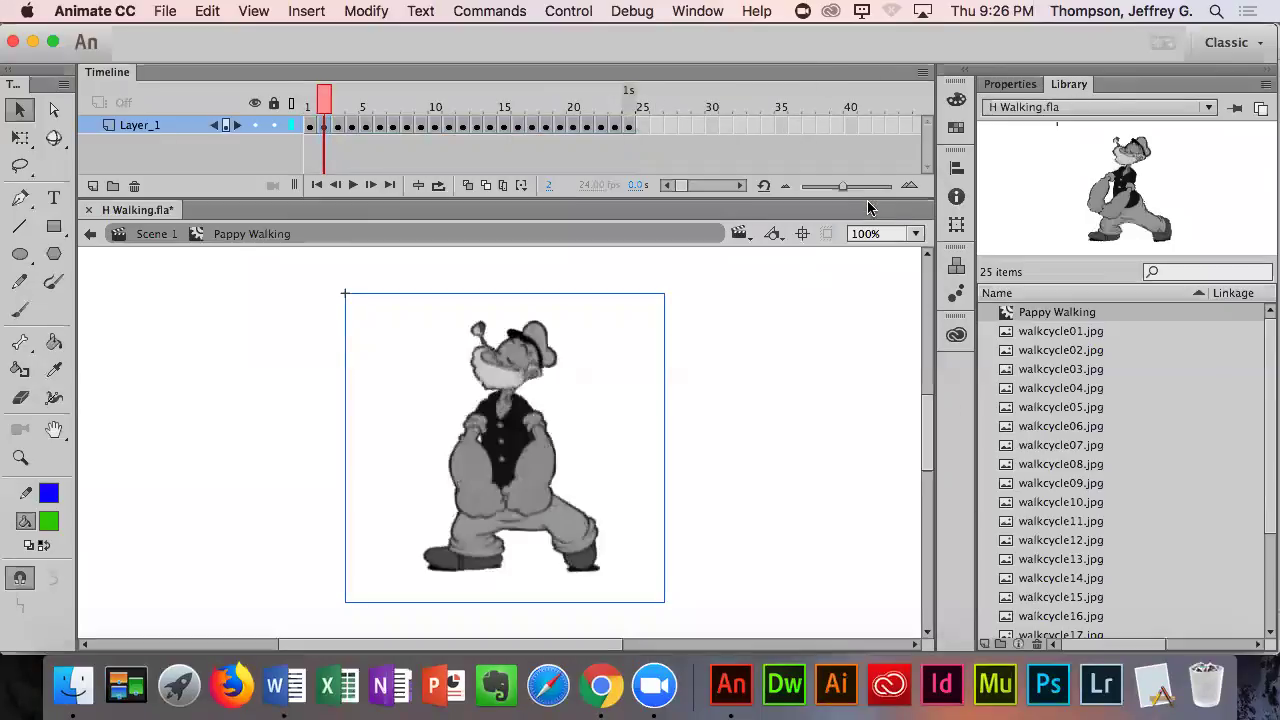
- Swap the stage bitmap to walkcycle03.jpg on frame 3 and walkcycle04.jpg on frame 4
click(338, 125)
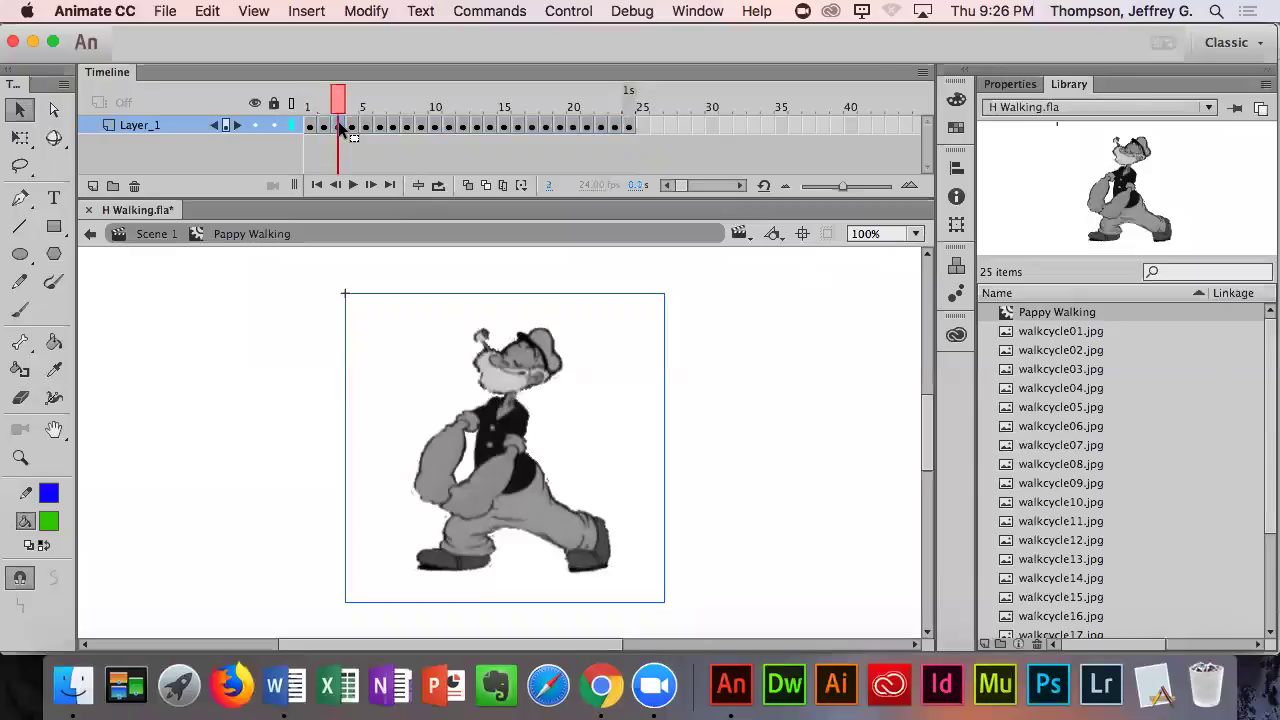
right_click(510, 428)
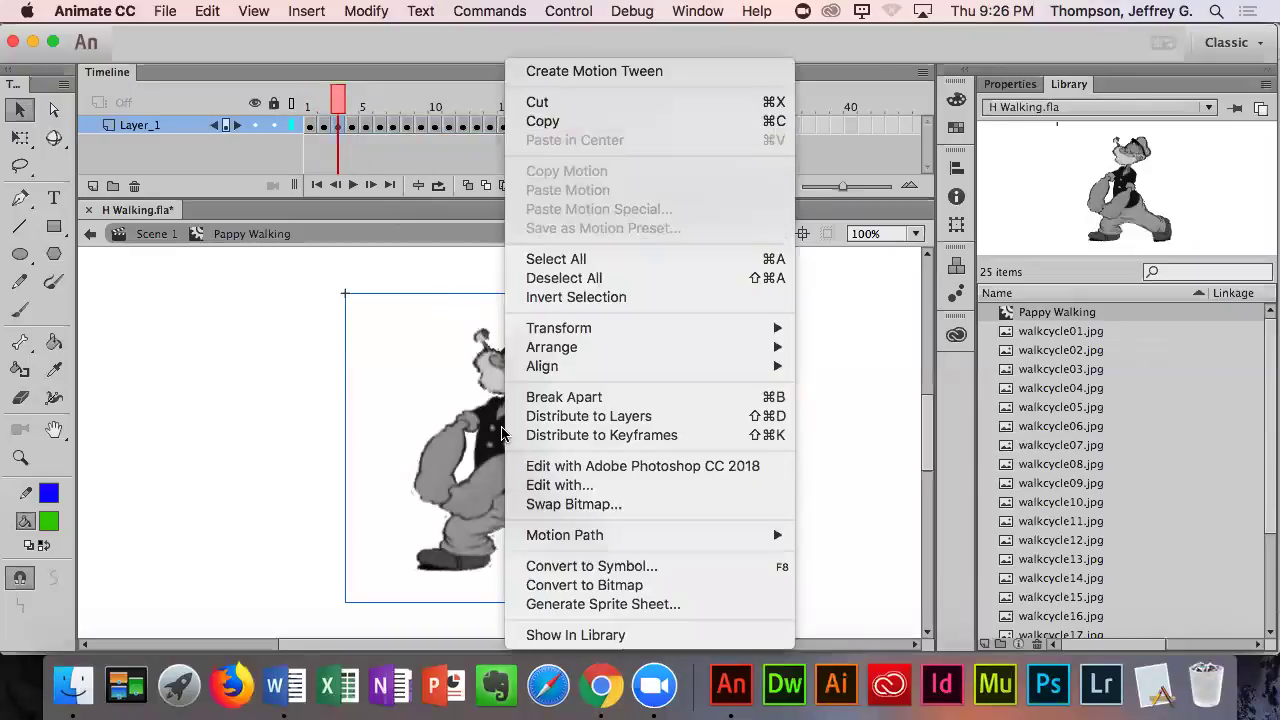
click(583, 504)
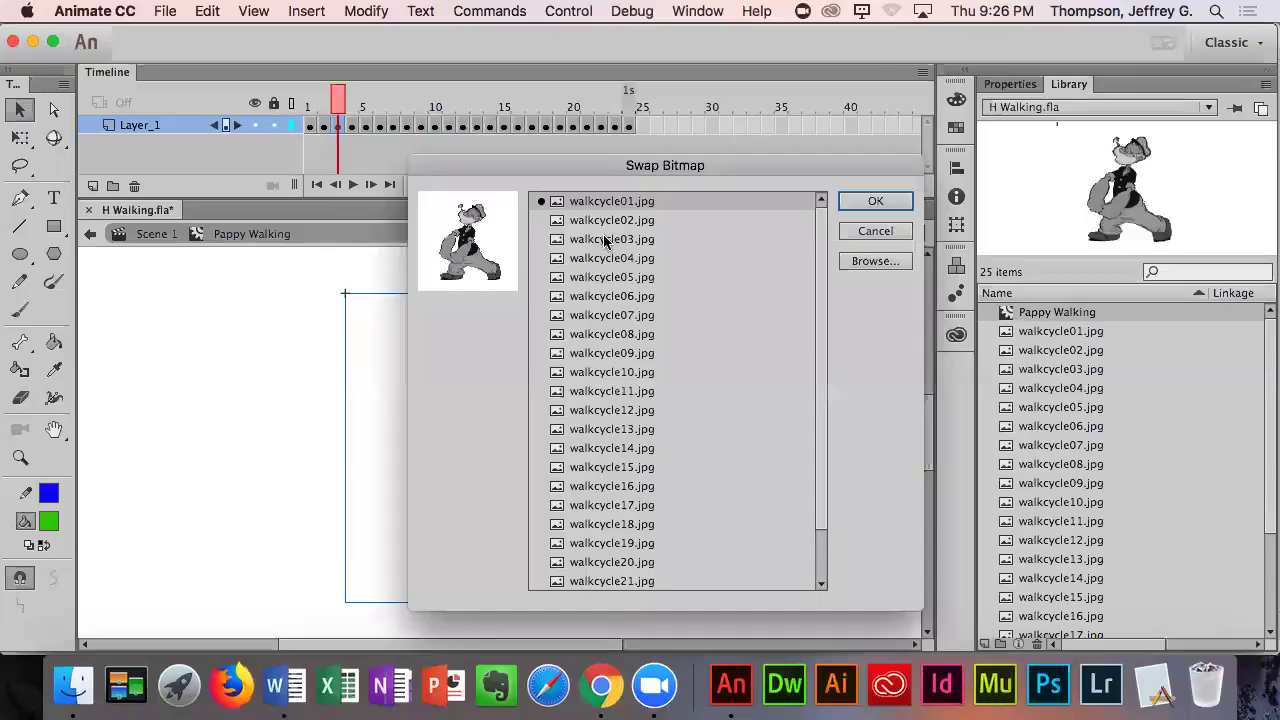
click(583, 240)
click(875, 201)
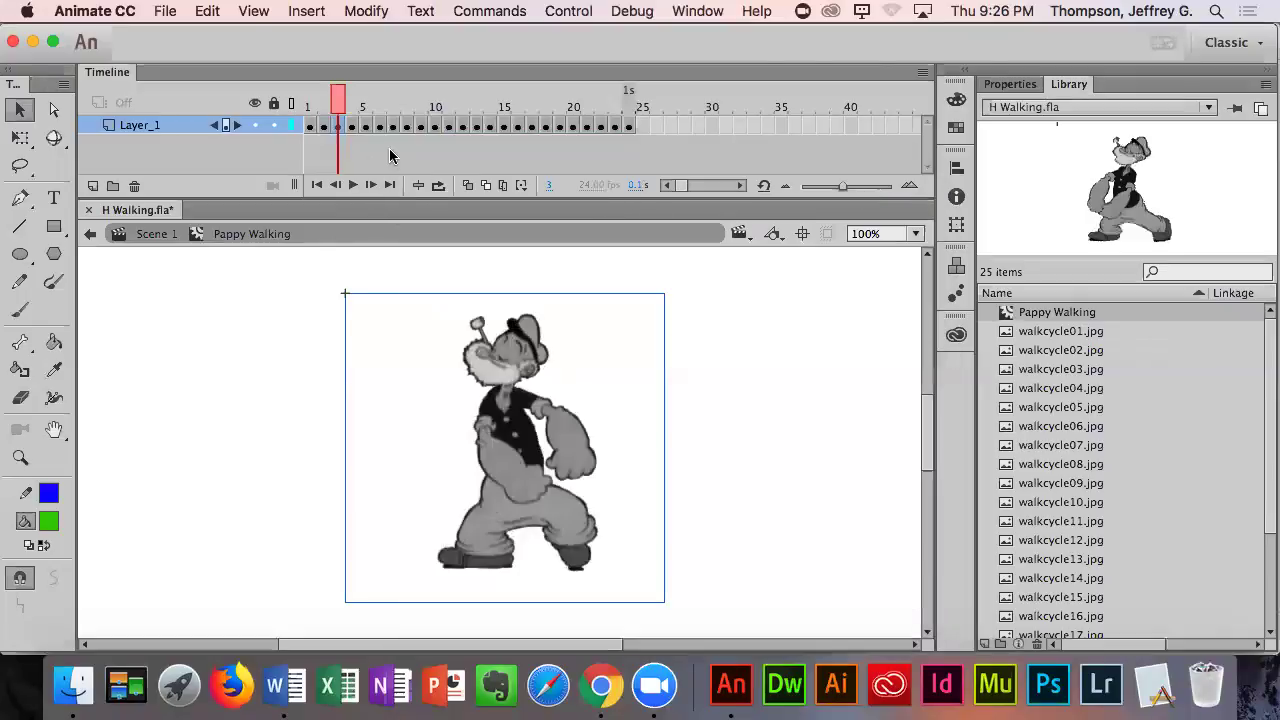
click(351, 125)
right_click(479, 444)
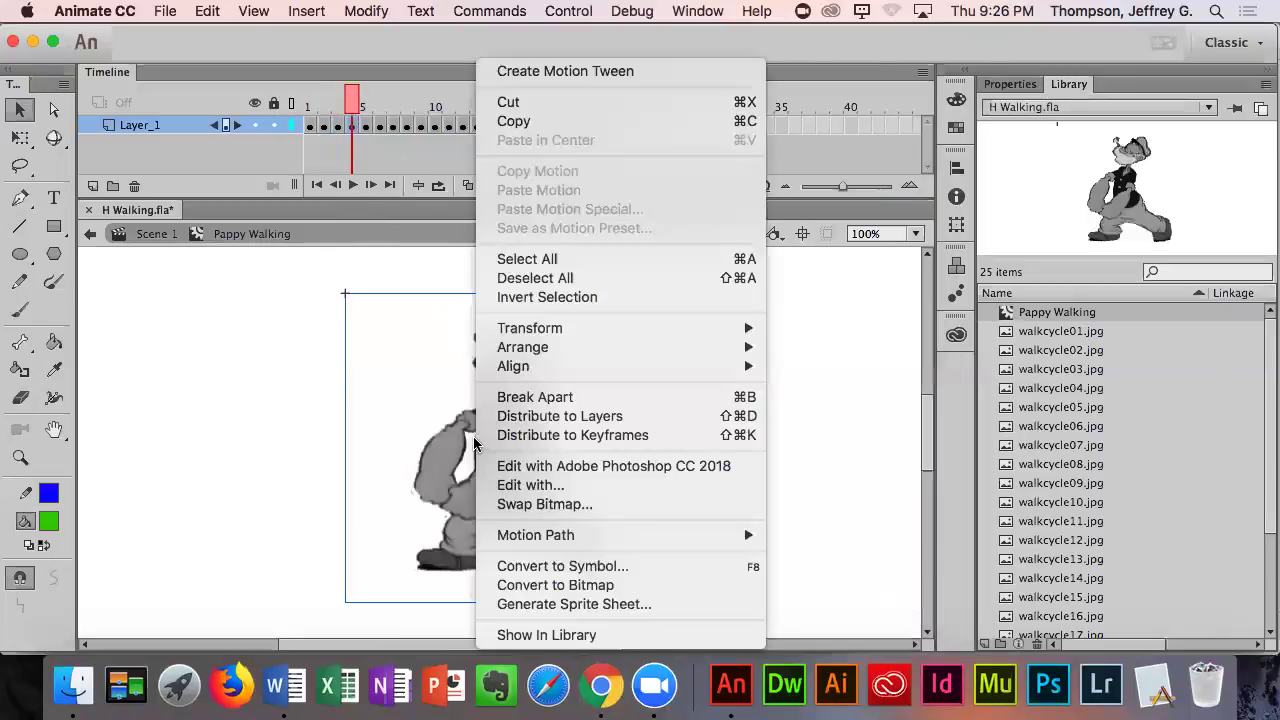
click(552, 506)
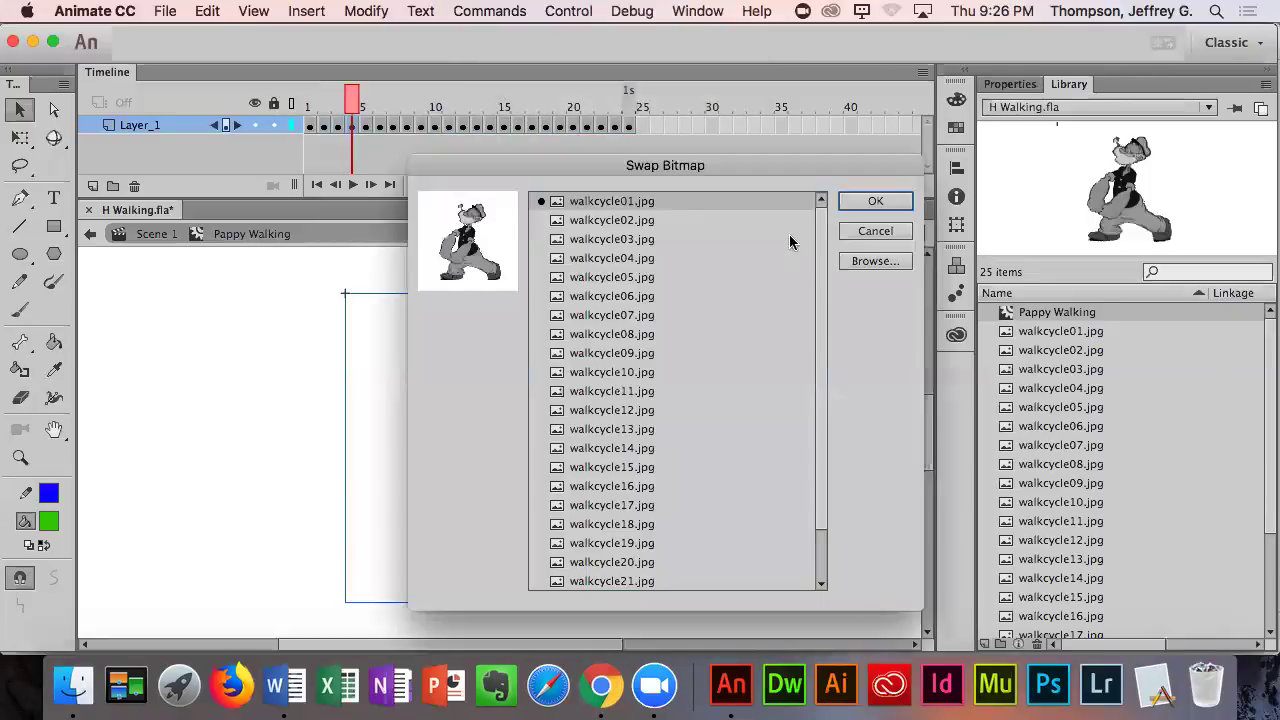
click(609, 259)
click(870, 203)
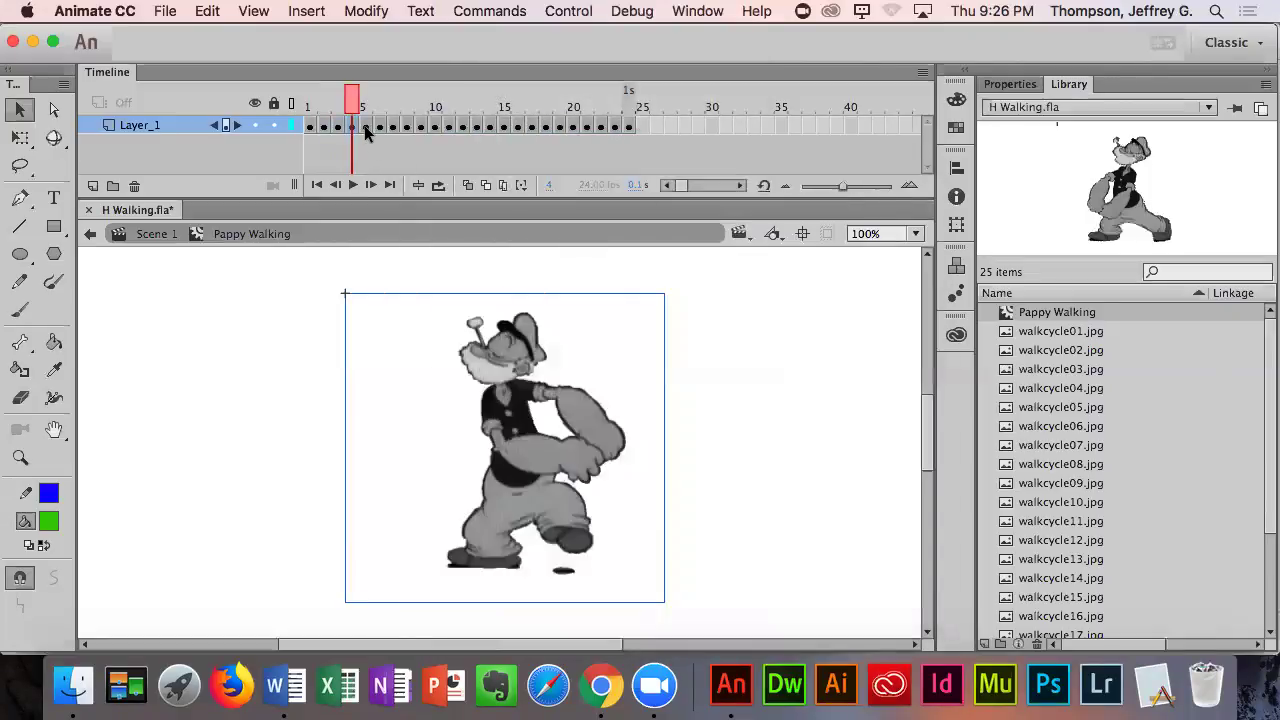
- Swap the bitmaps on frames 5 and 6 to the walkcycle05.jpg stride pose
click(366, 128)
right_click(434, 357)
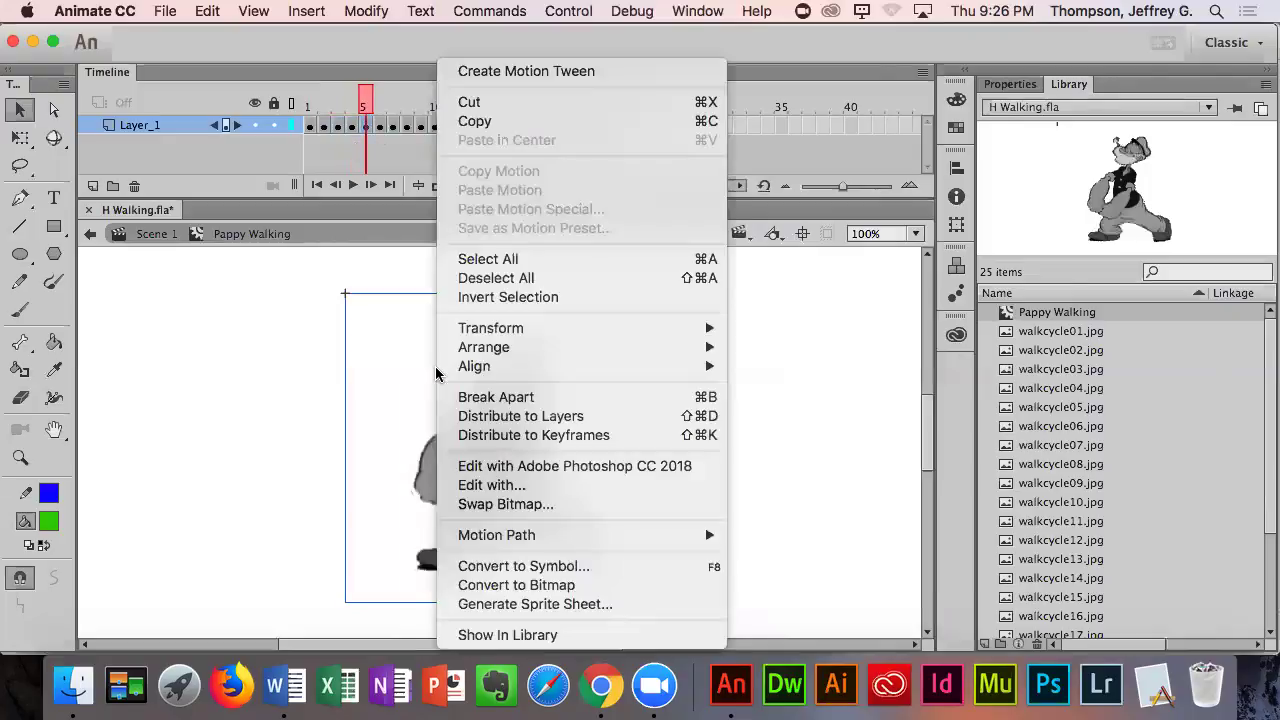
click(528, 505)
click(590, 277)
click(873, 201)
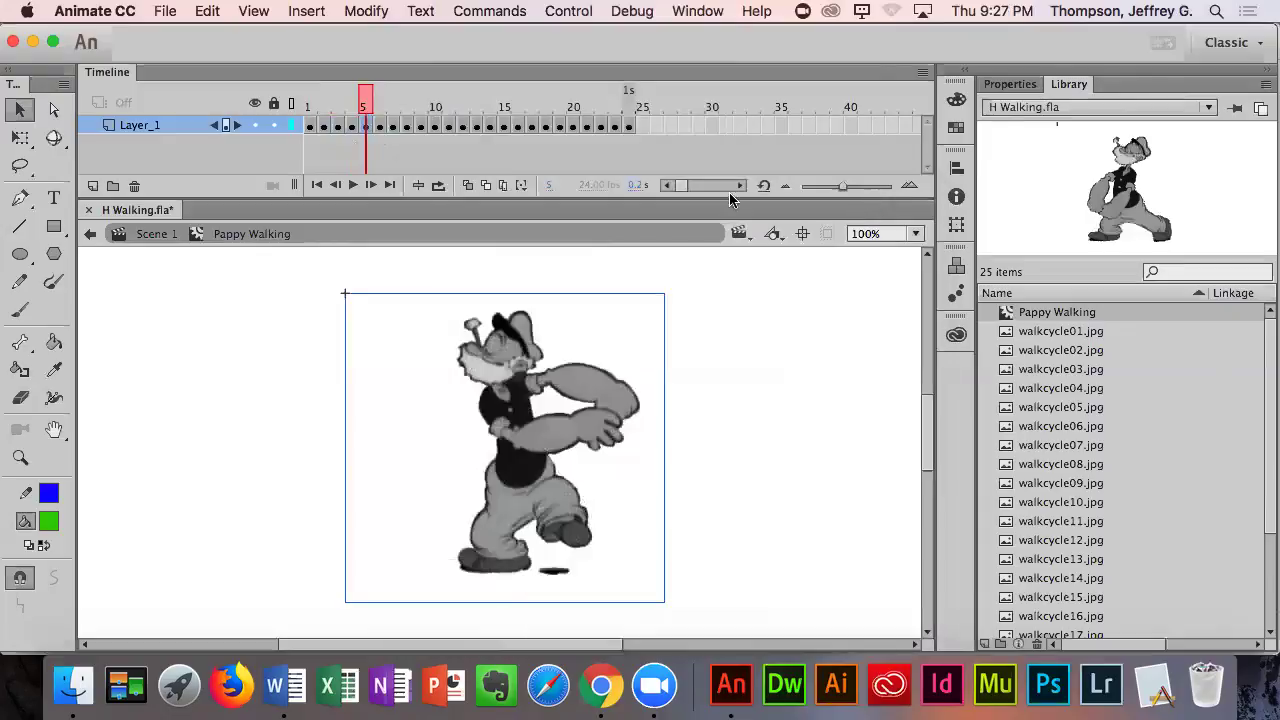
click(379, 125)
right_click(452, 458)
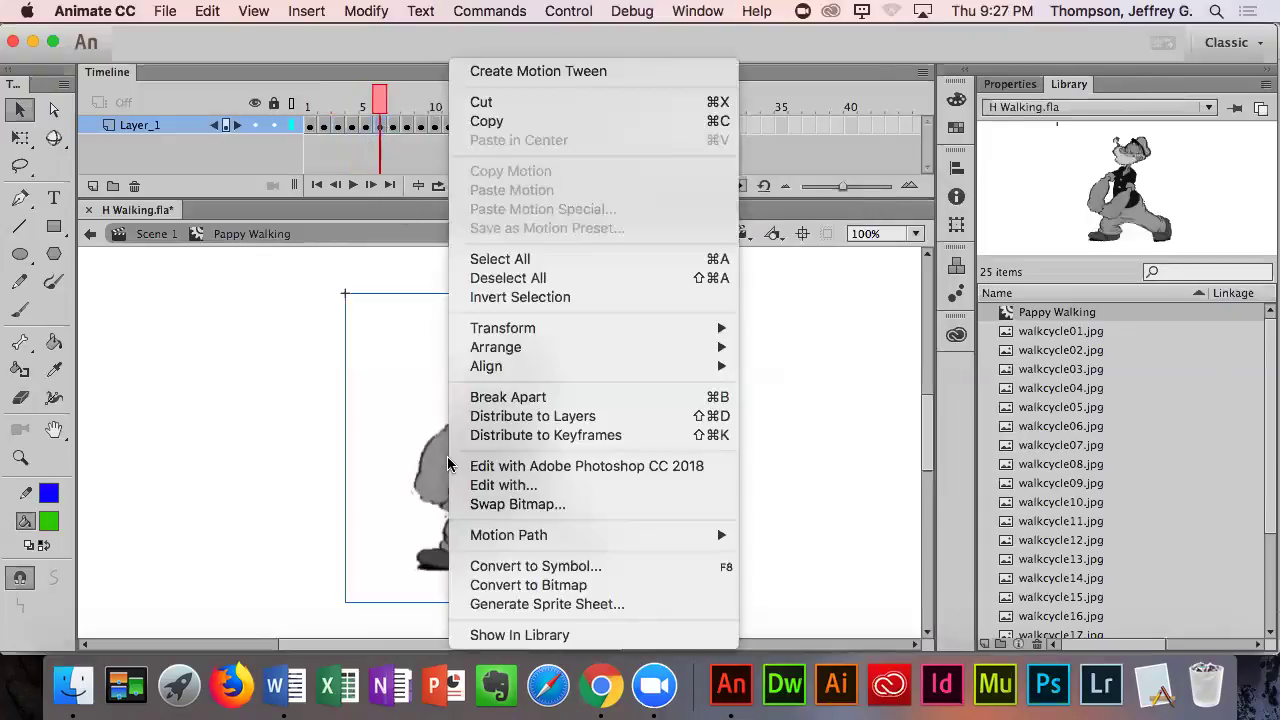
click(540, 505)
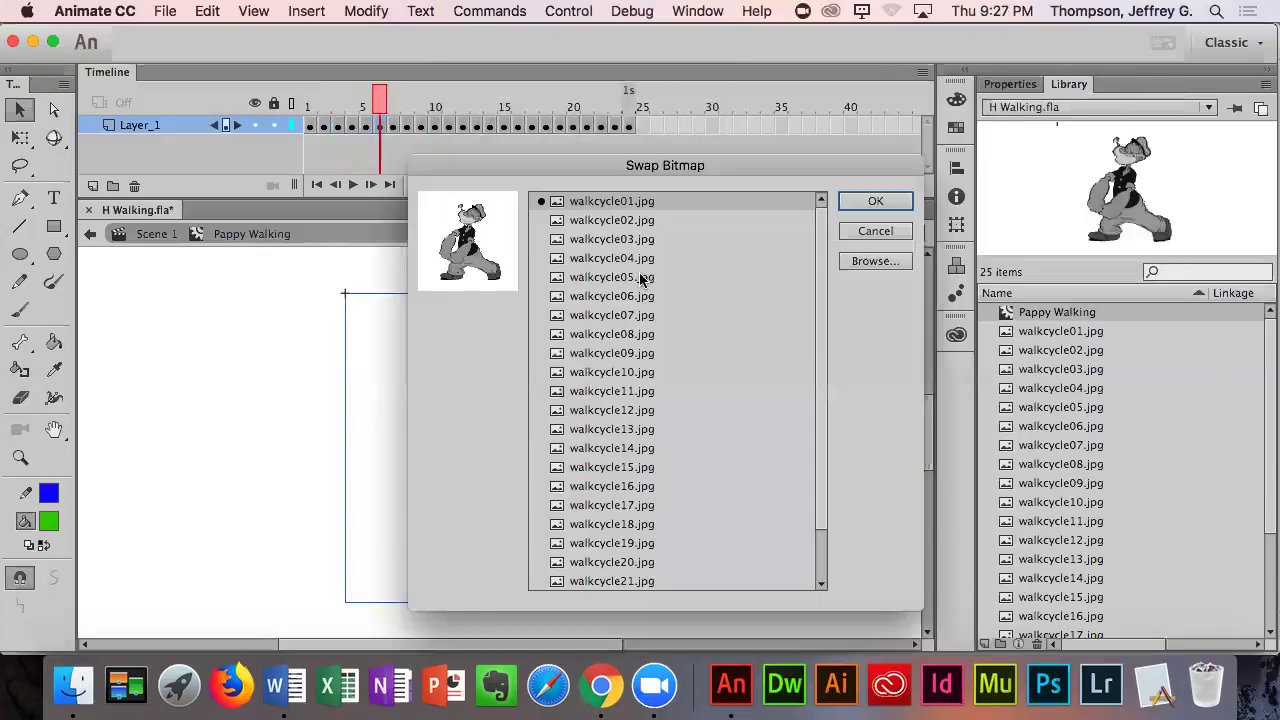
click(618, 284)
click(875, 201)
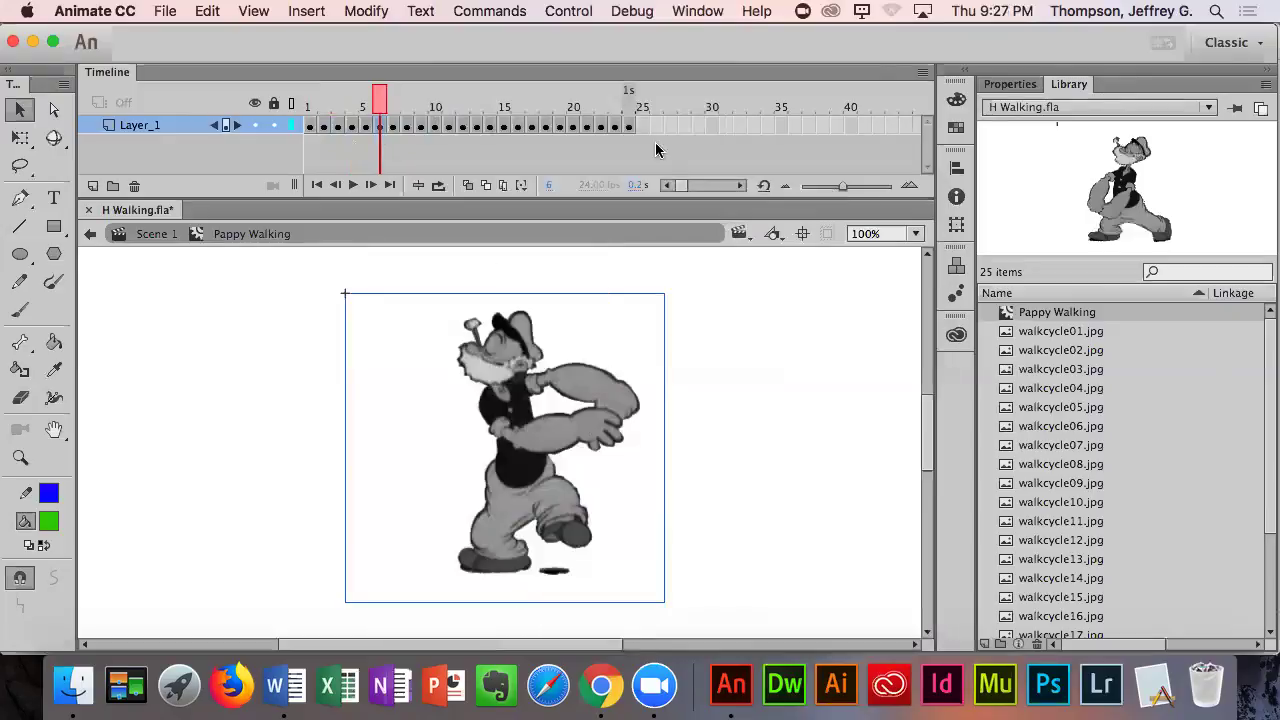
- Swap frame 7's bitmap to walkcycle06.jpg
click(393, 126)
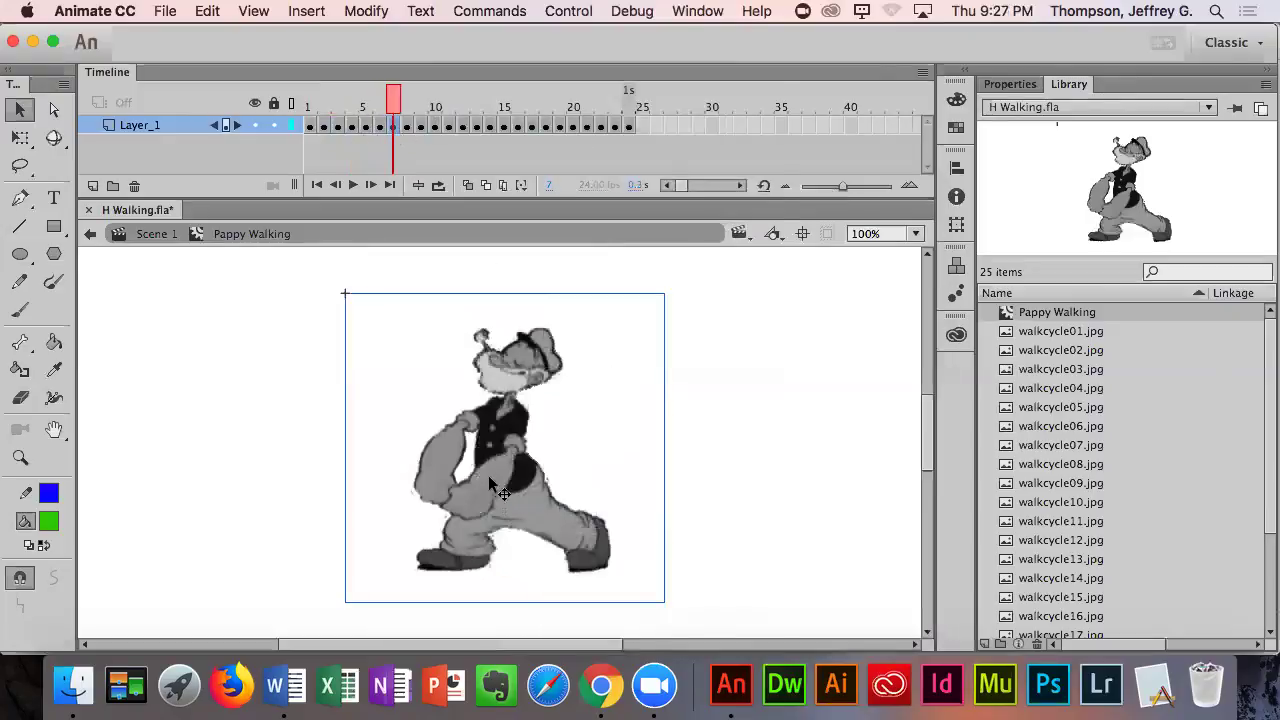
right_click(492, 500)
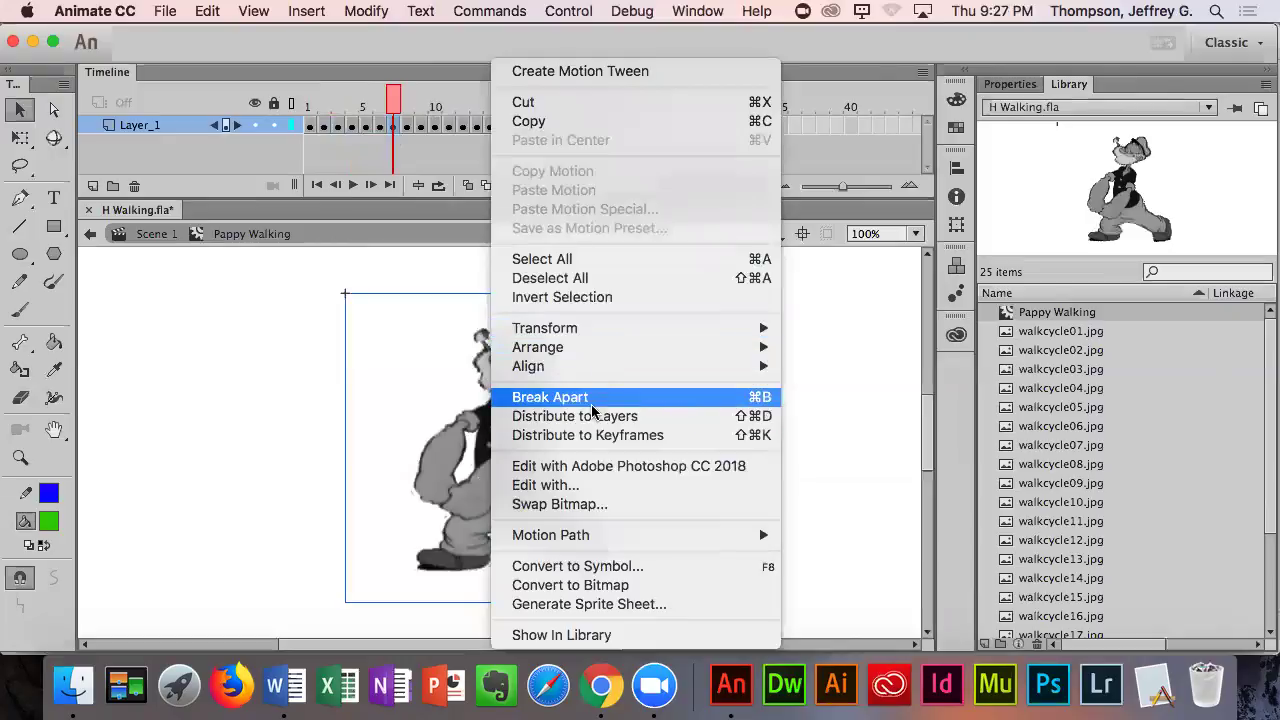
click(588, 506)
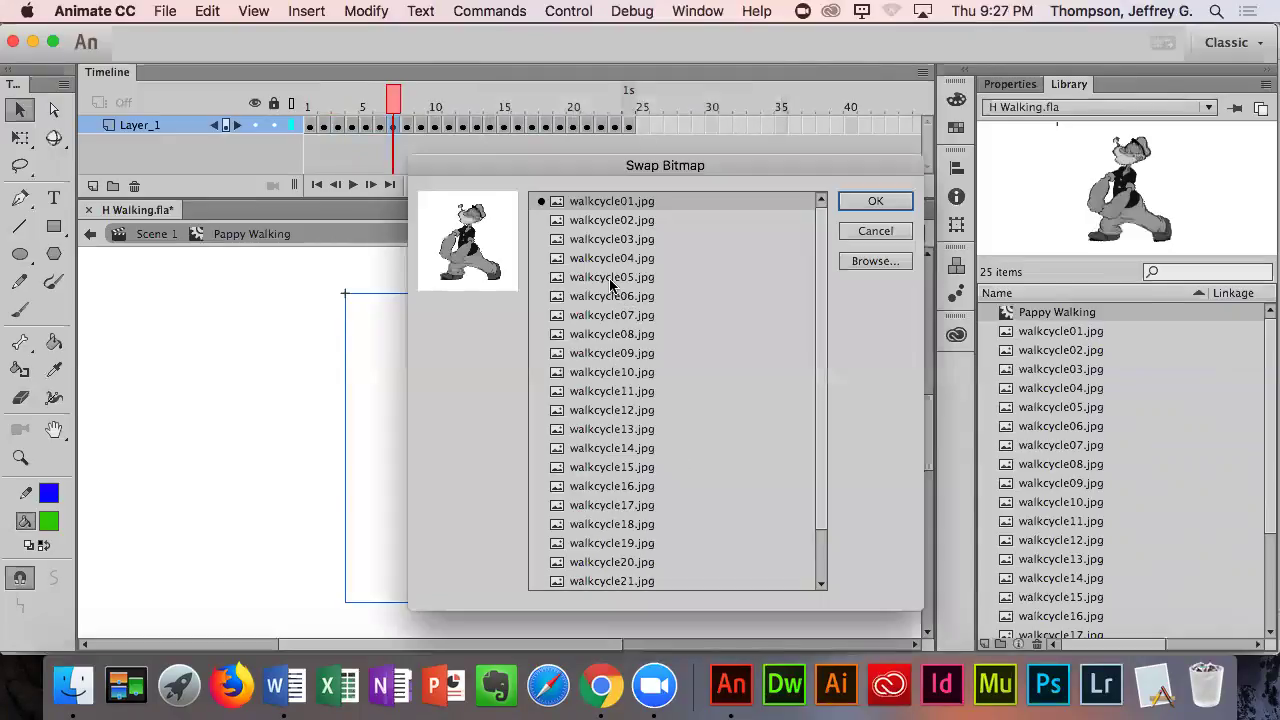
click(592, 296)
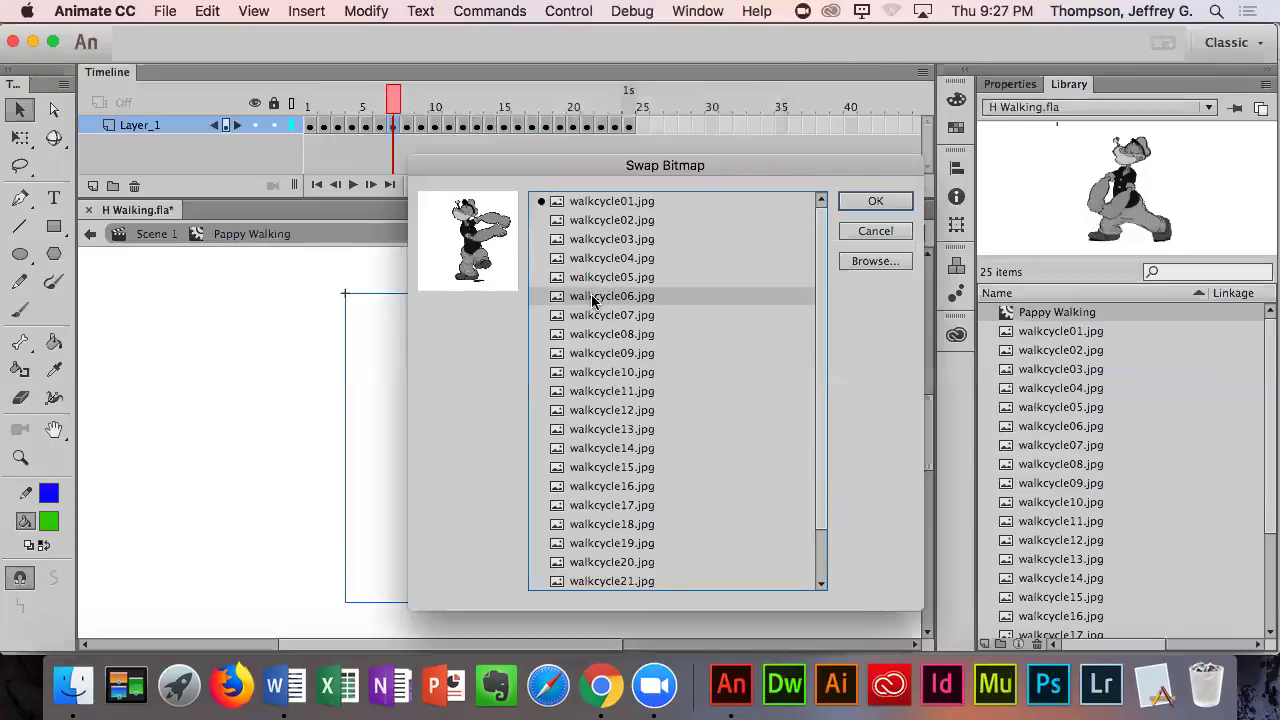
click(872, 202)
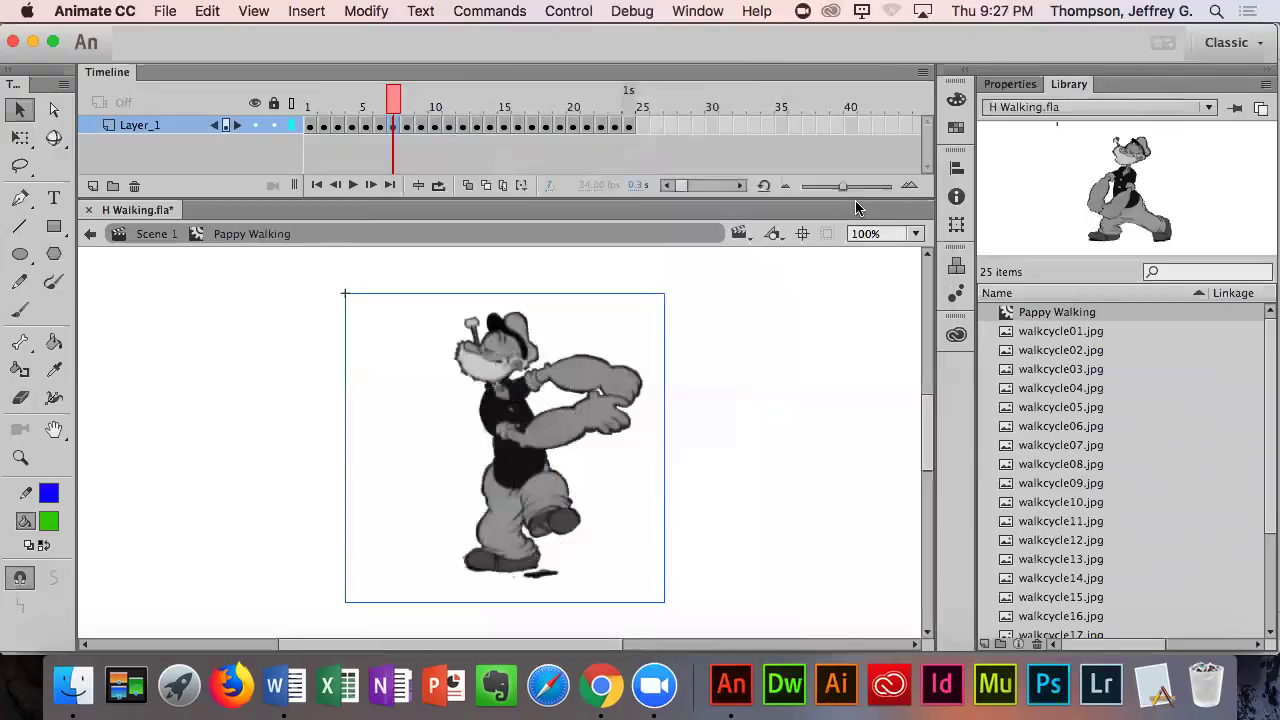
- Recheck frame 7's bitmap against frame 6, keeping walkcycle06.jpg
right_click(518, 360)
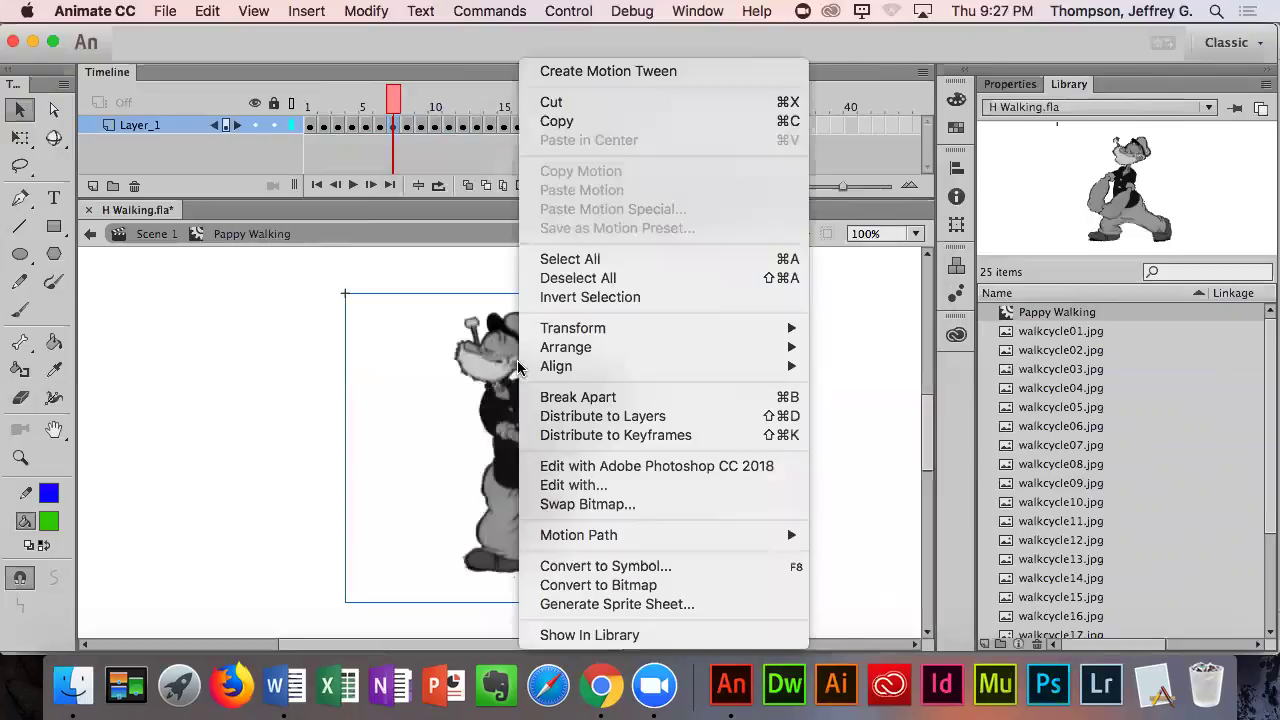
click(598, 505)
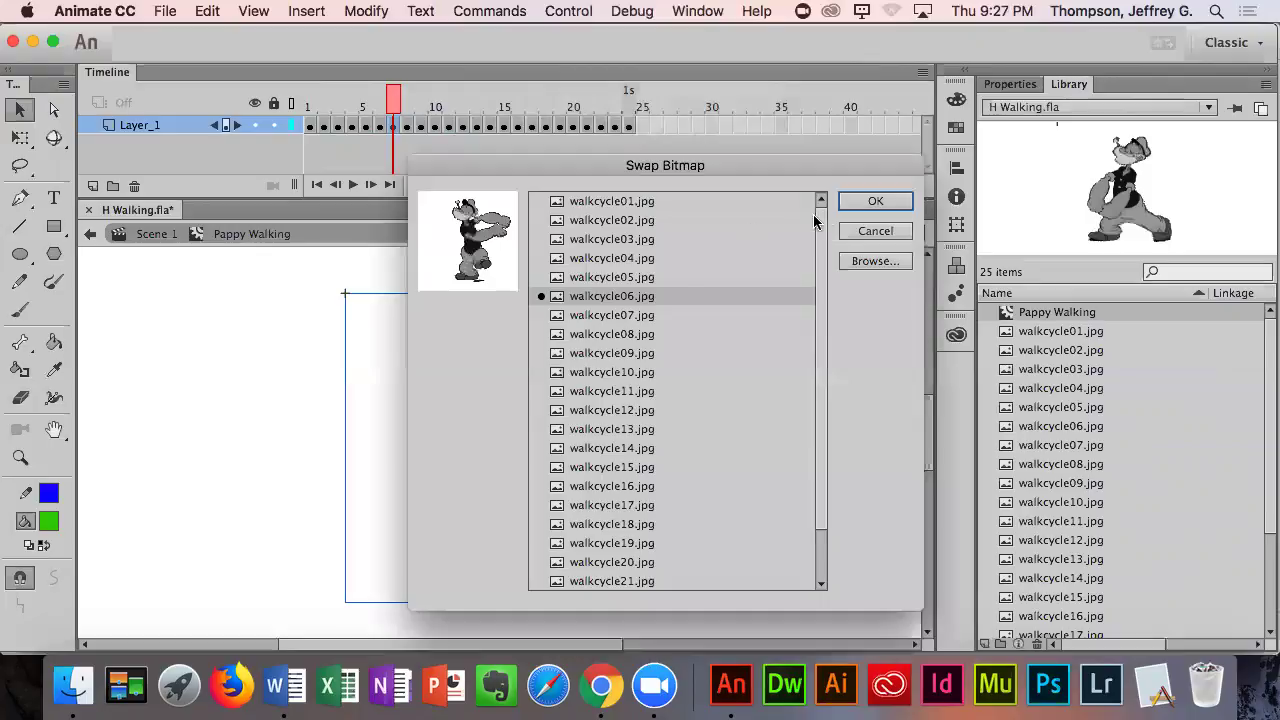
click(862, 203)
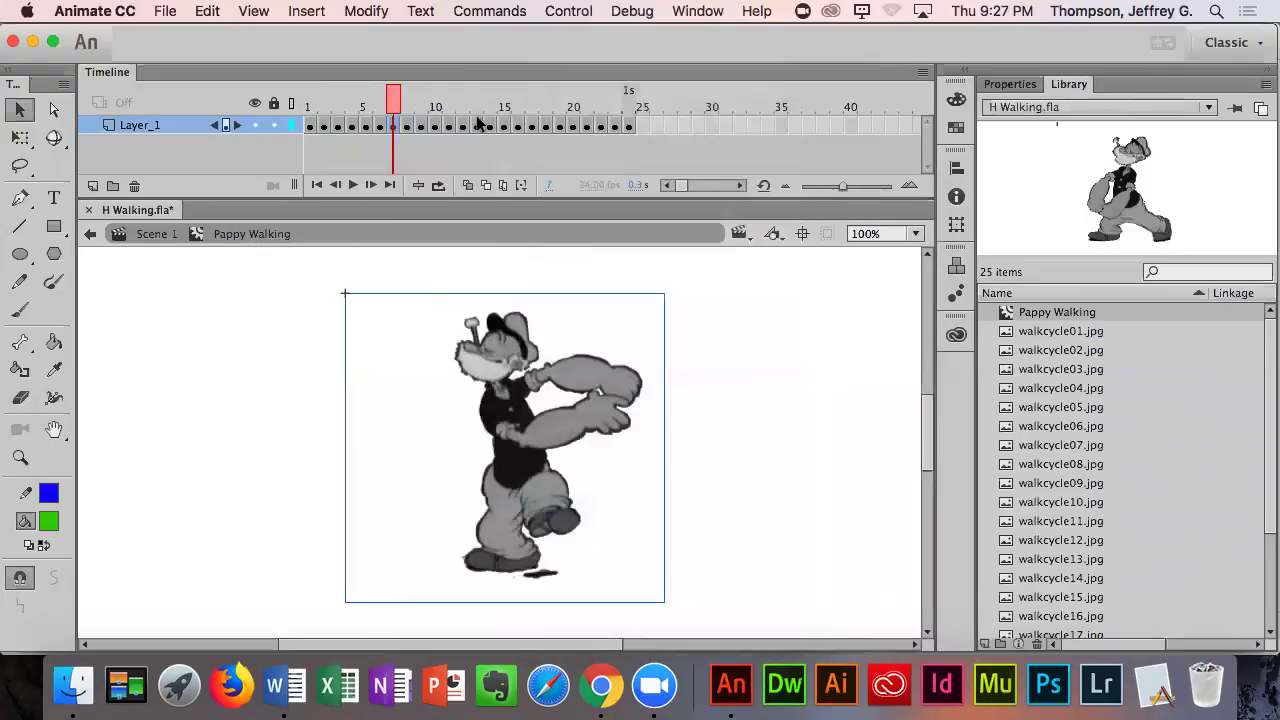
click(385, 127)
click(393, 127)
right_click(484, 471)
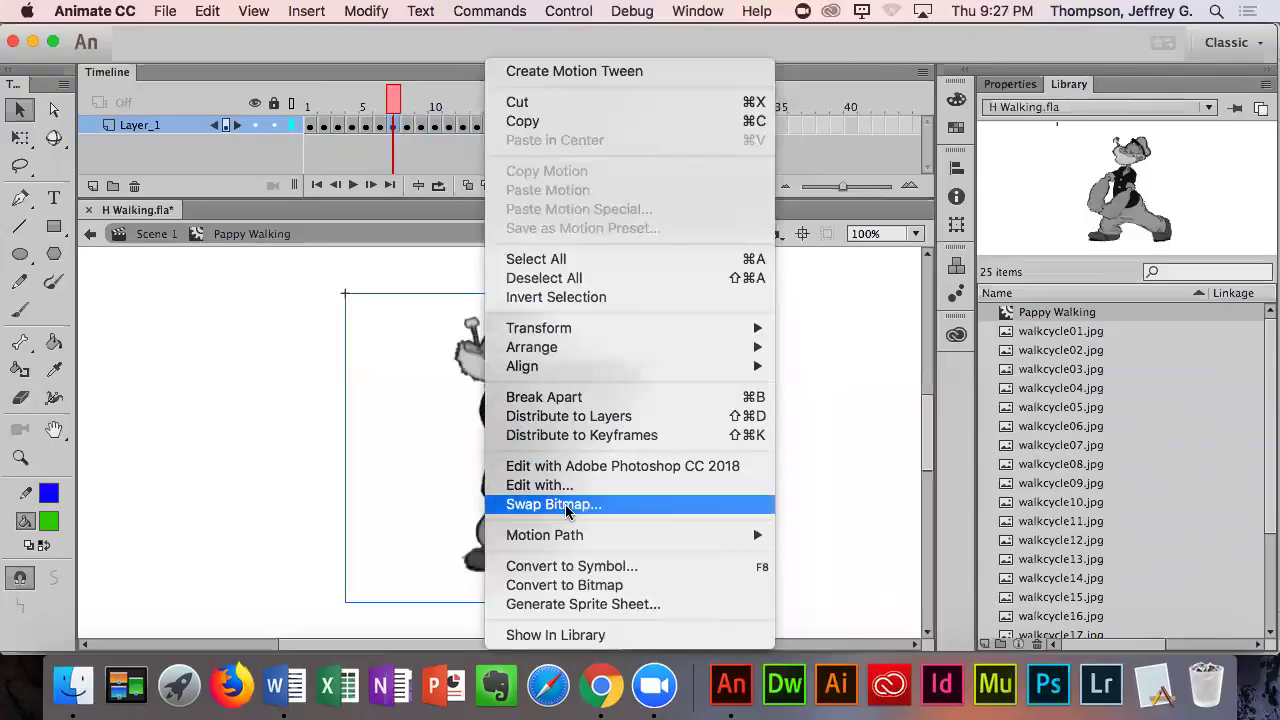
click(553, 504)
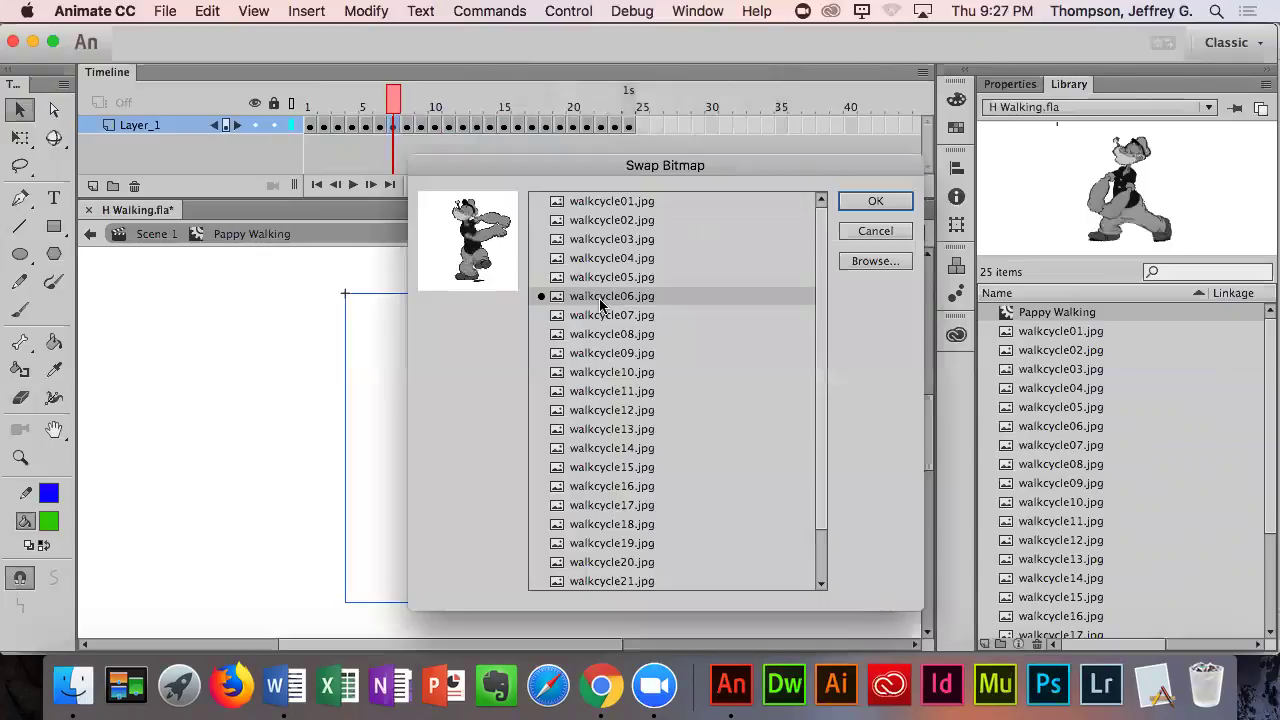
click(875, 201)
- Reconfirm frame 5's bitmap and swap frame 6 to walkcycle06.jpg
click(366, 124)
right_click(433, 368)
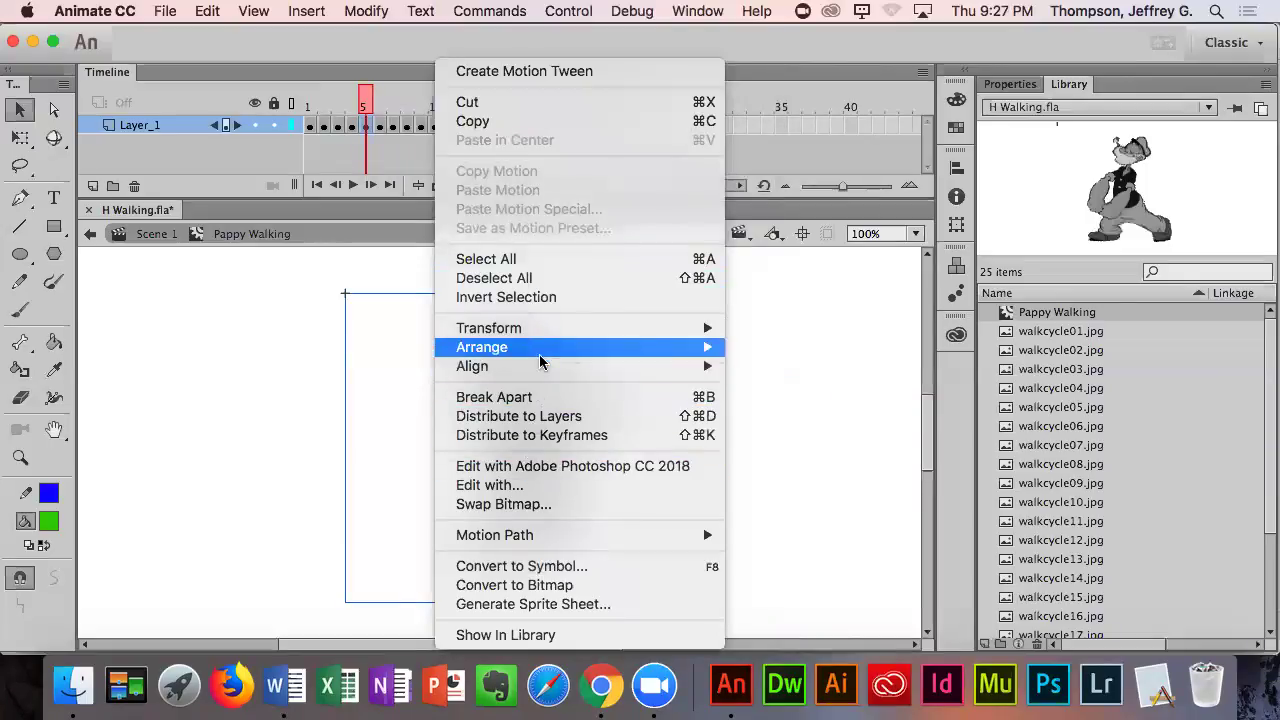
click(520, 508)
click(875, 201)
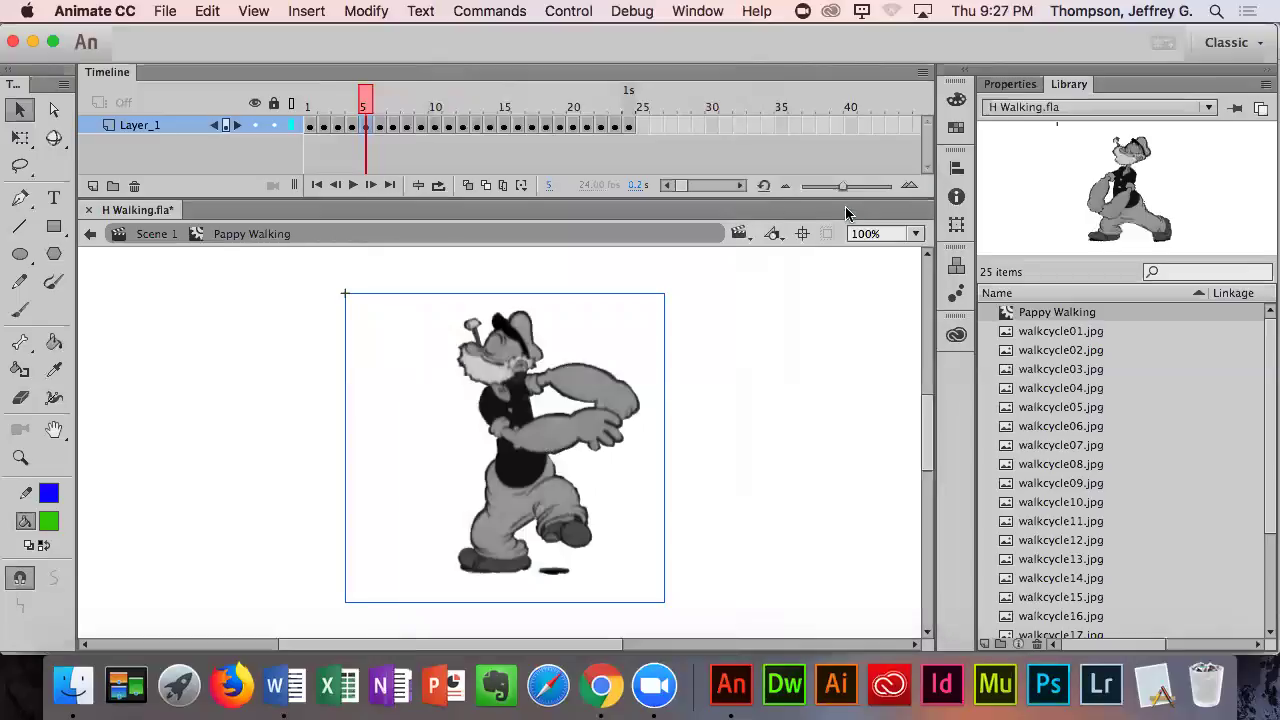
click(377, 122)
right_click(428, 440)
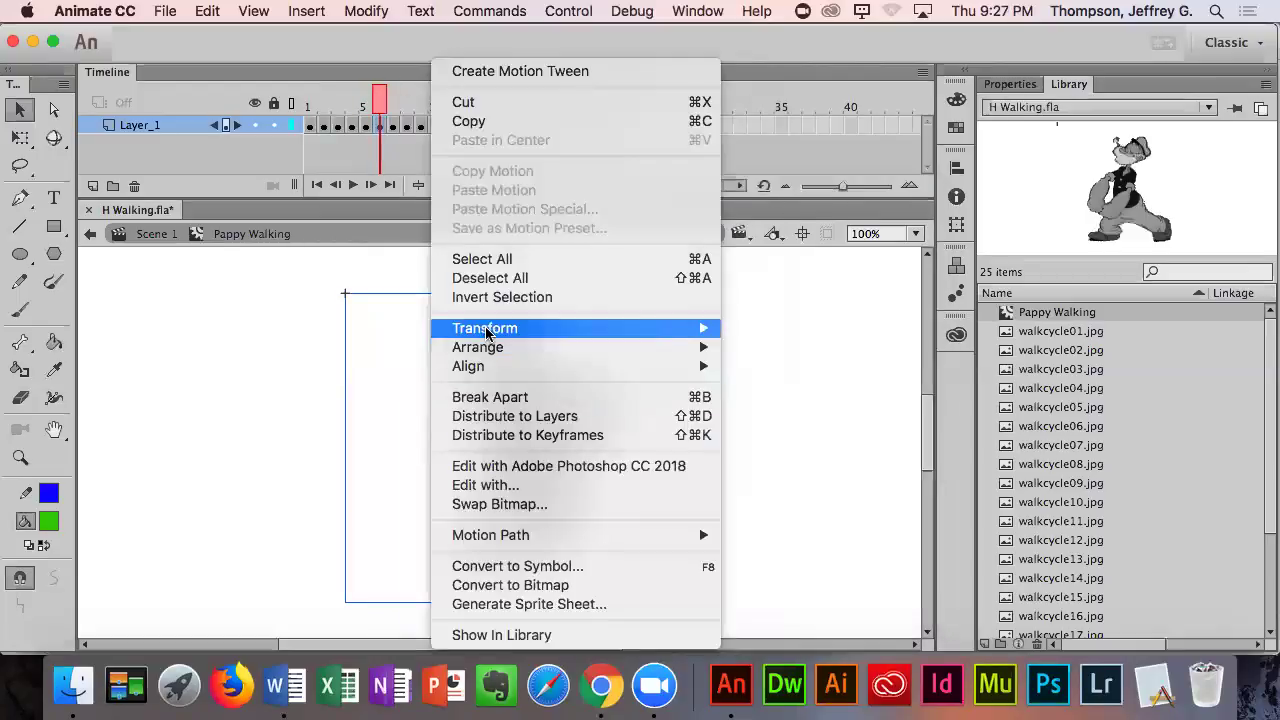
click(512, 506)
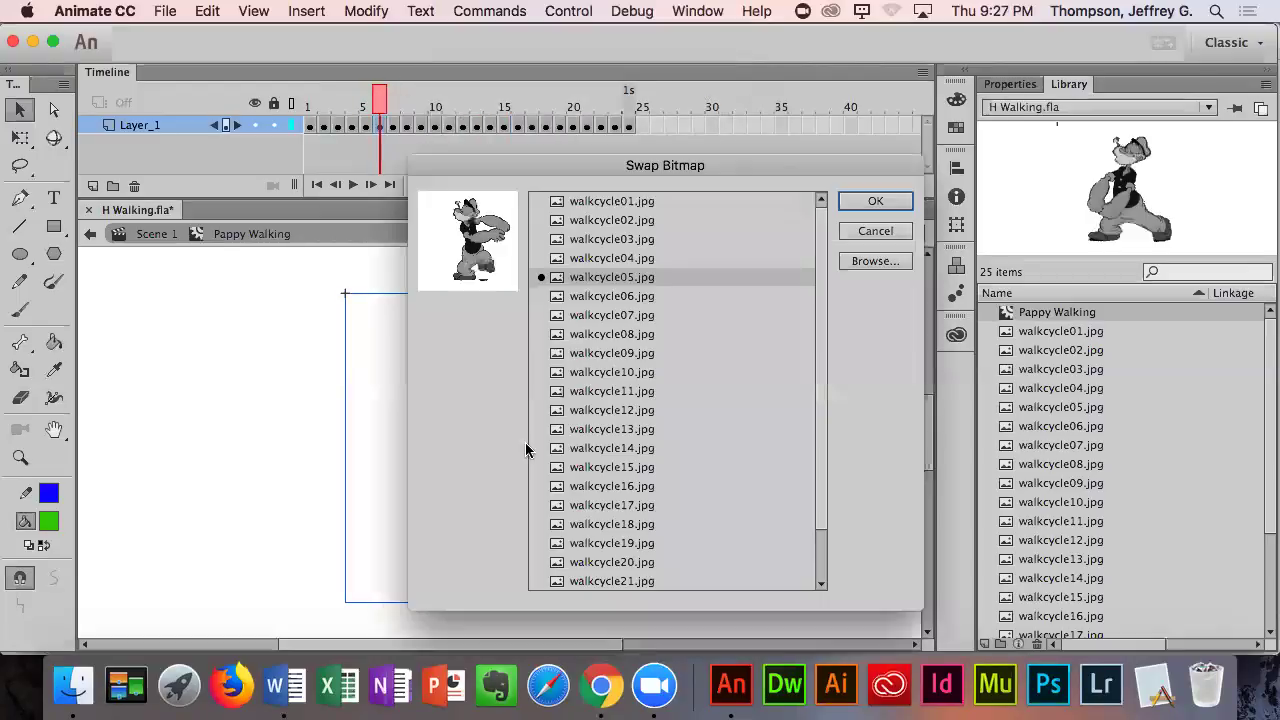
click(607, 298)
click(866, 203)
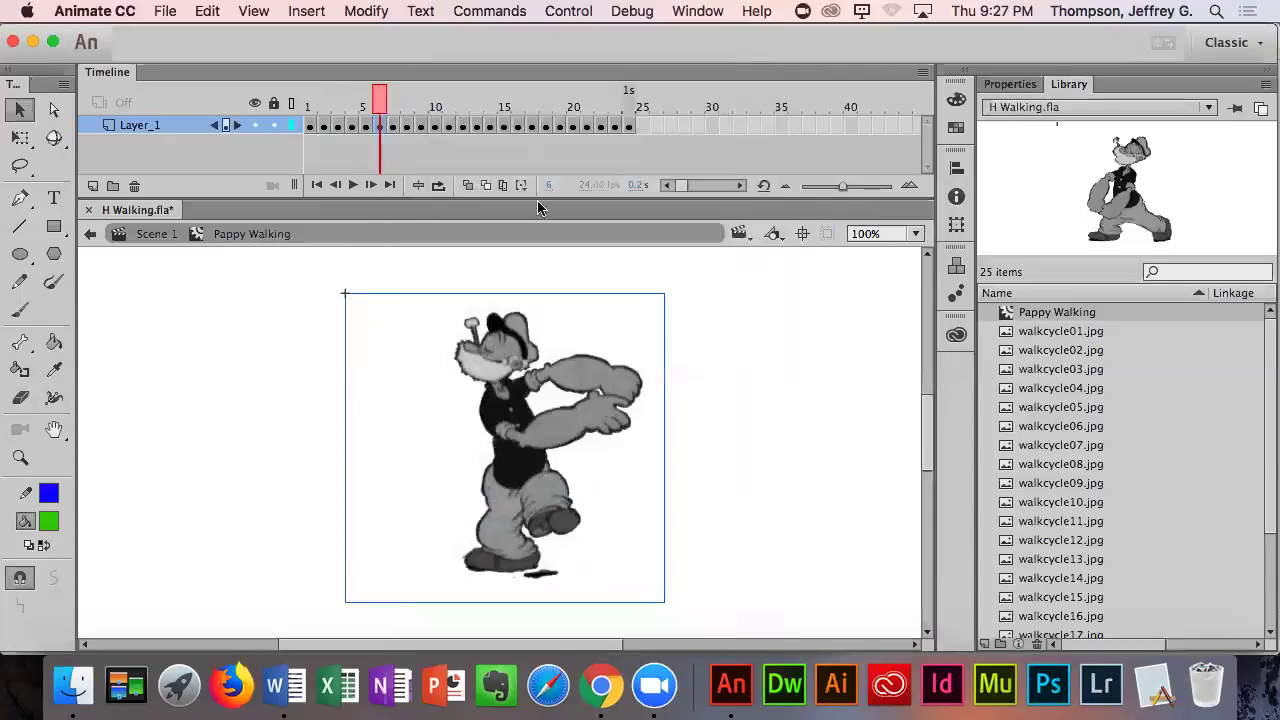
- Swap frame 7 to walkcycle07.jpg and frame 8 to walkcycle08.jpg
click(394, 126)
click(452, 398)
right_click(466, 440)
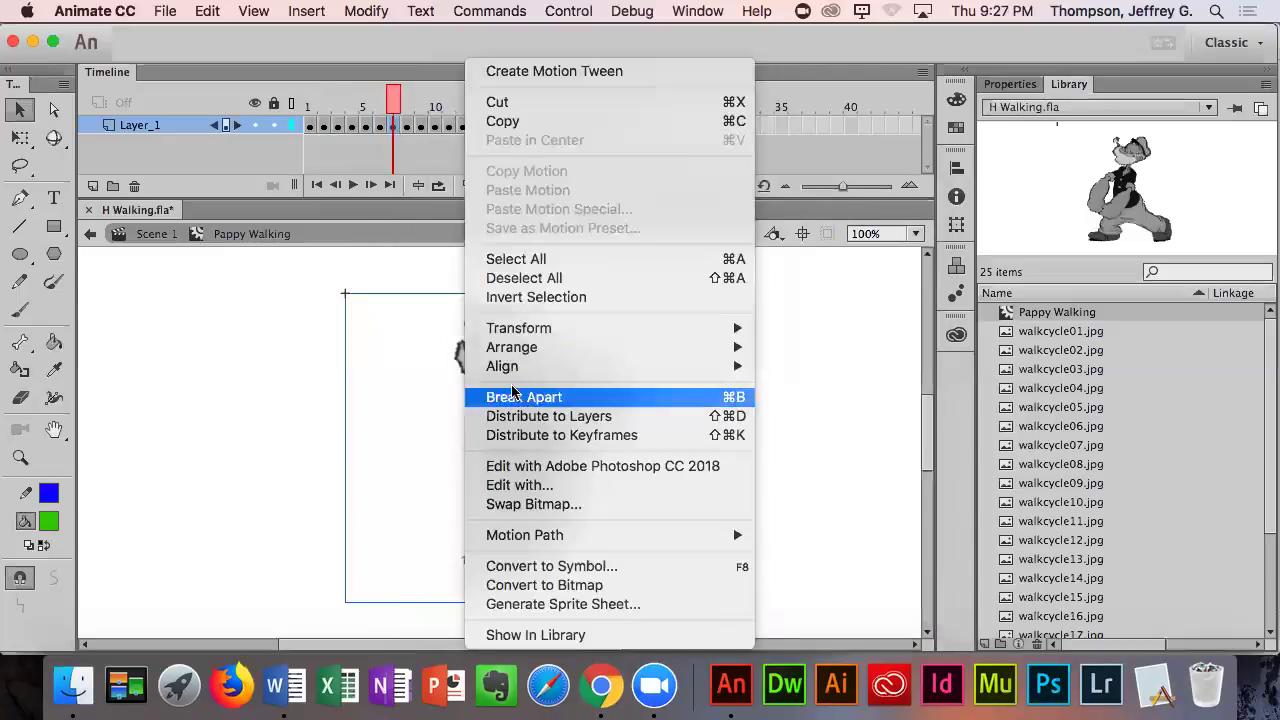
click(560, 504)
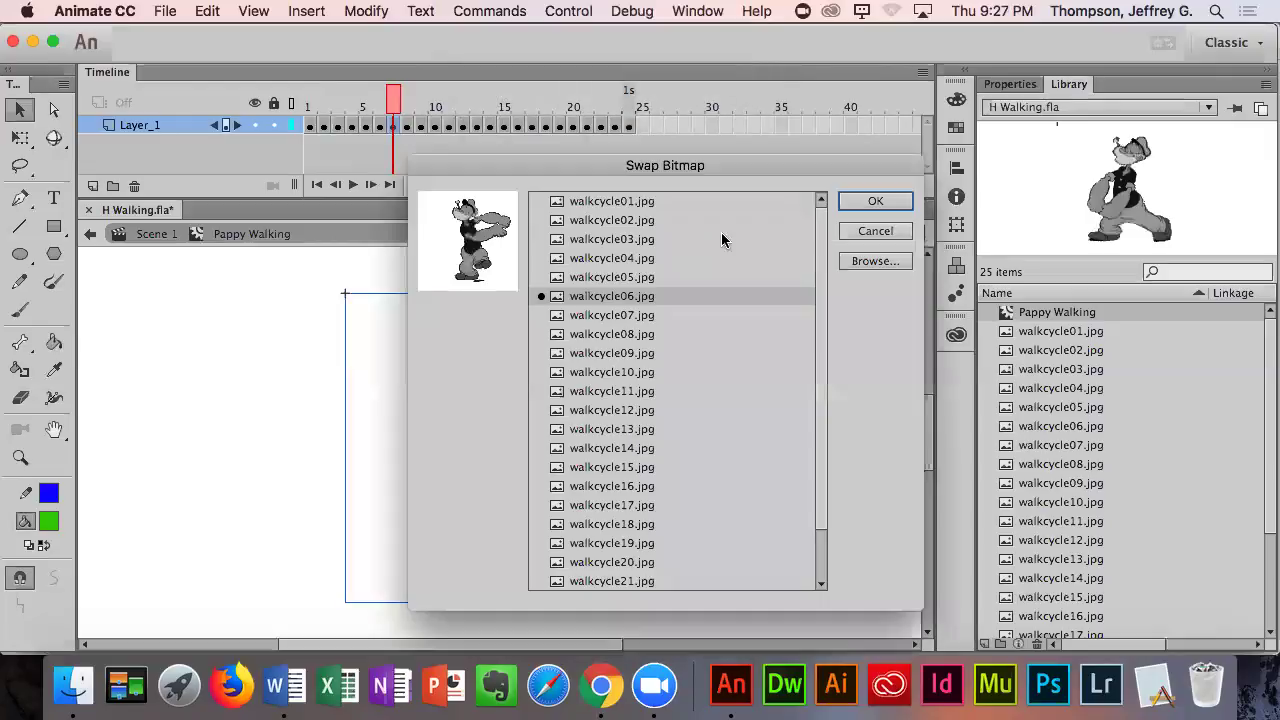
click(588, 317)
click(875, 201)
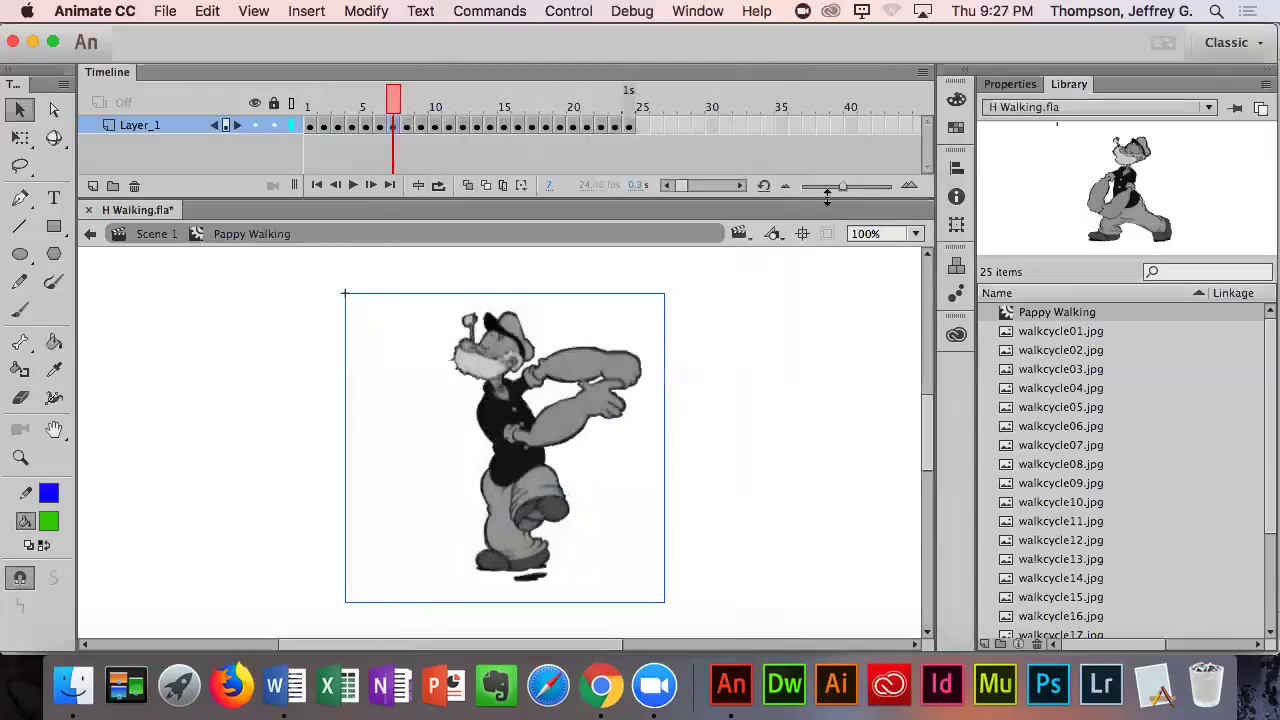
click(407, 126)
click(535, 445)
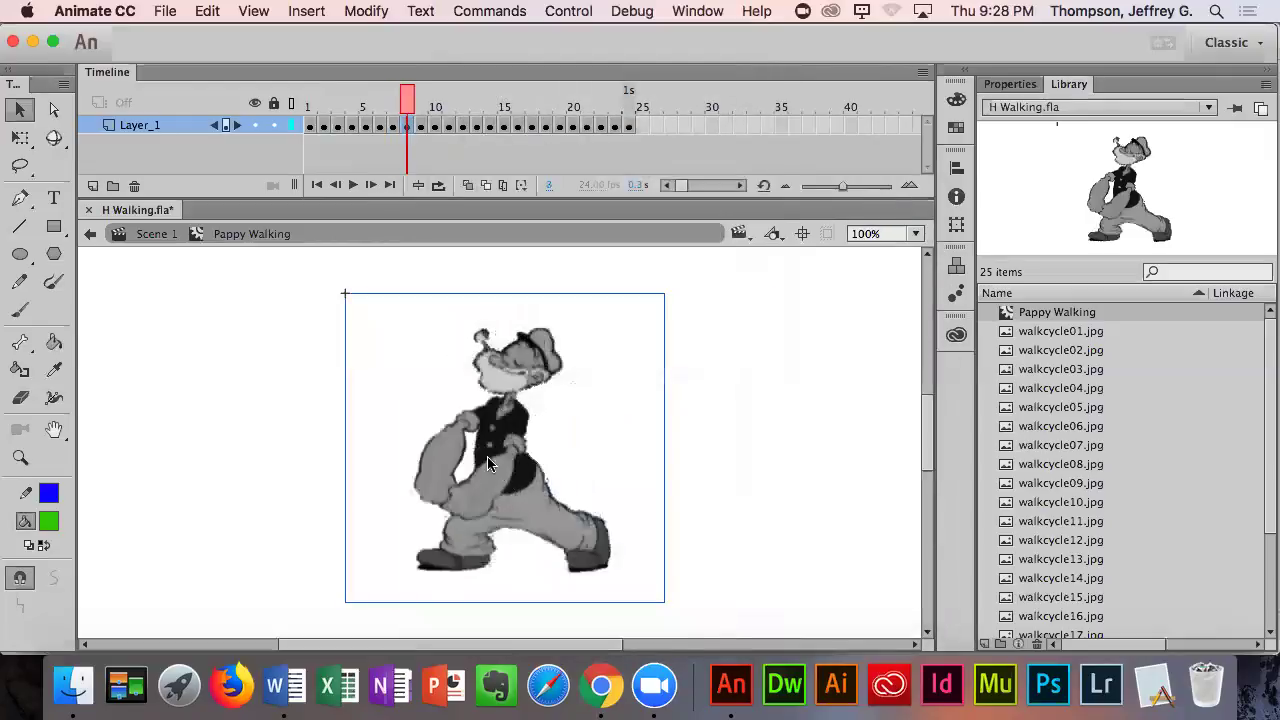
right_click(490, 470)
click(579, 506)
click(602, 338)
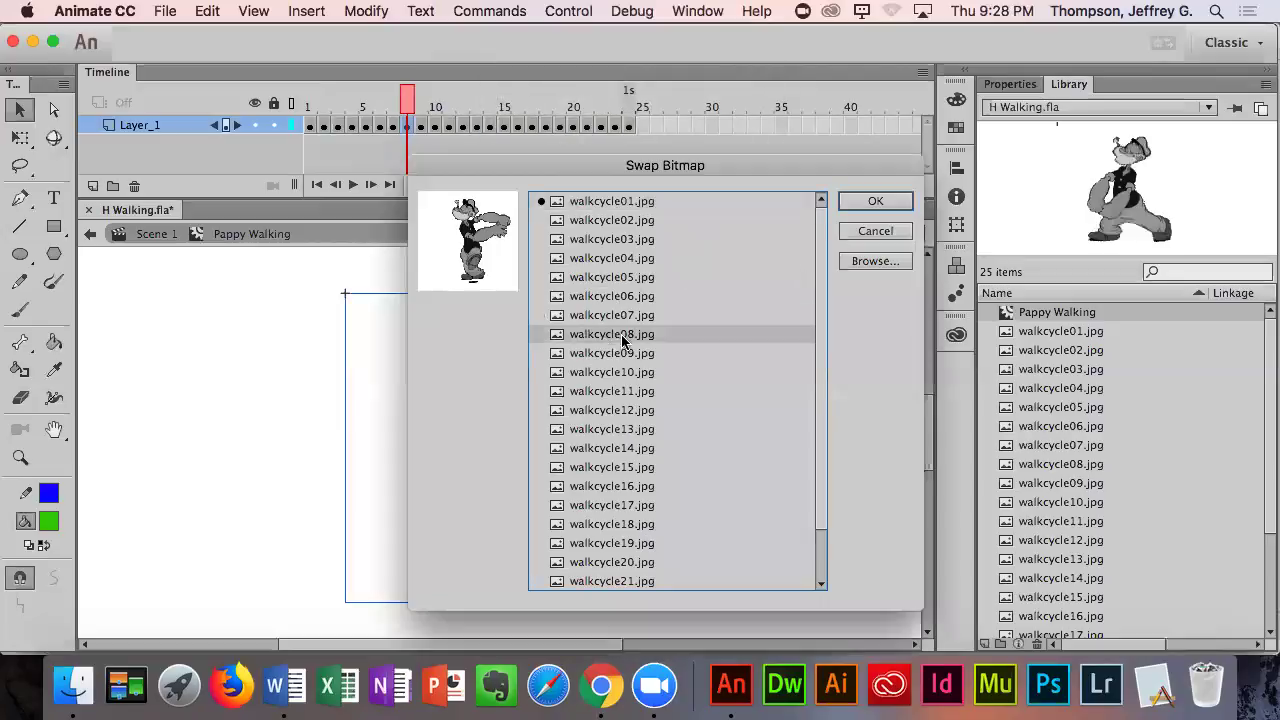
click(875, 201)
- Swap frame 9 to walkcycle09.jpg and frame 10 to walkcycle10.jpg
click(422, 128)
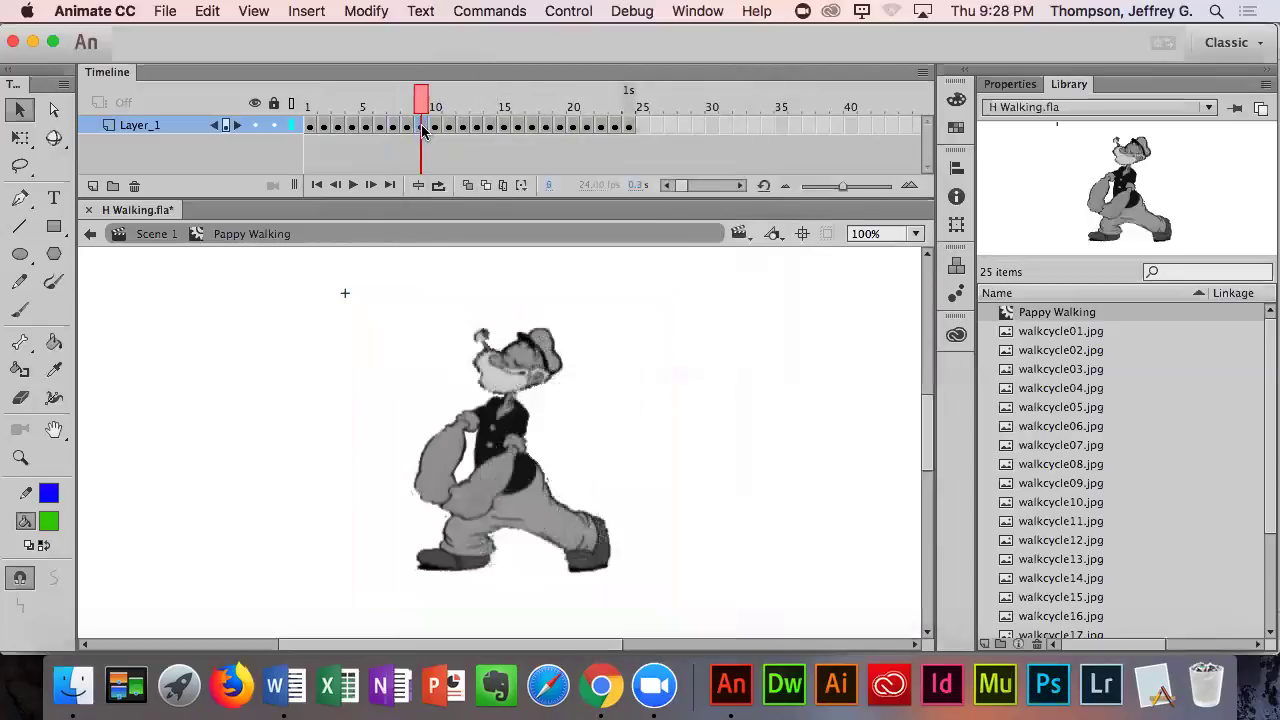
right_click(486, 448)
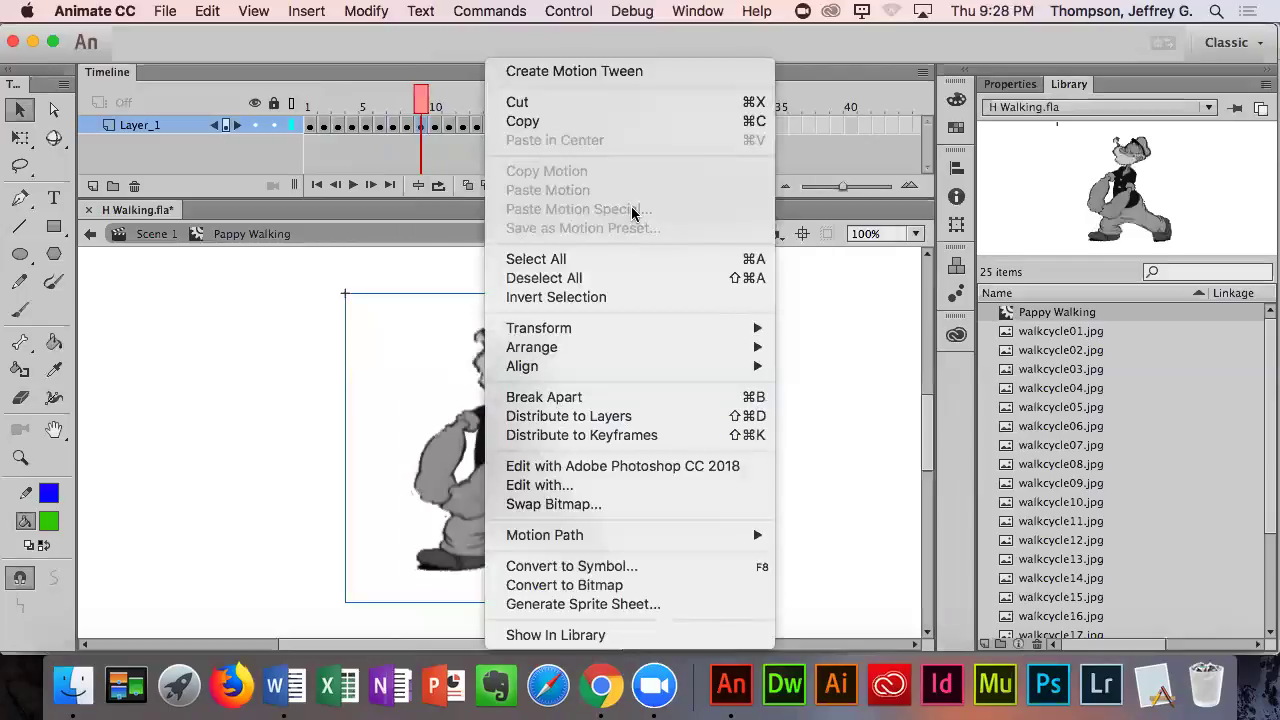
click(607, 505)
click(568, 355)
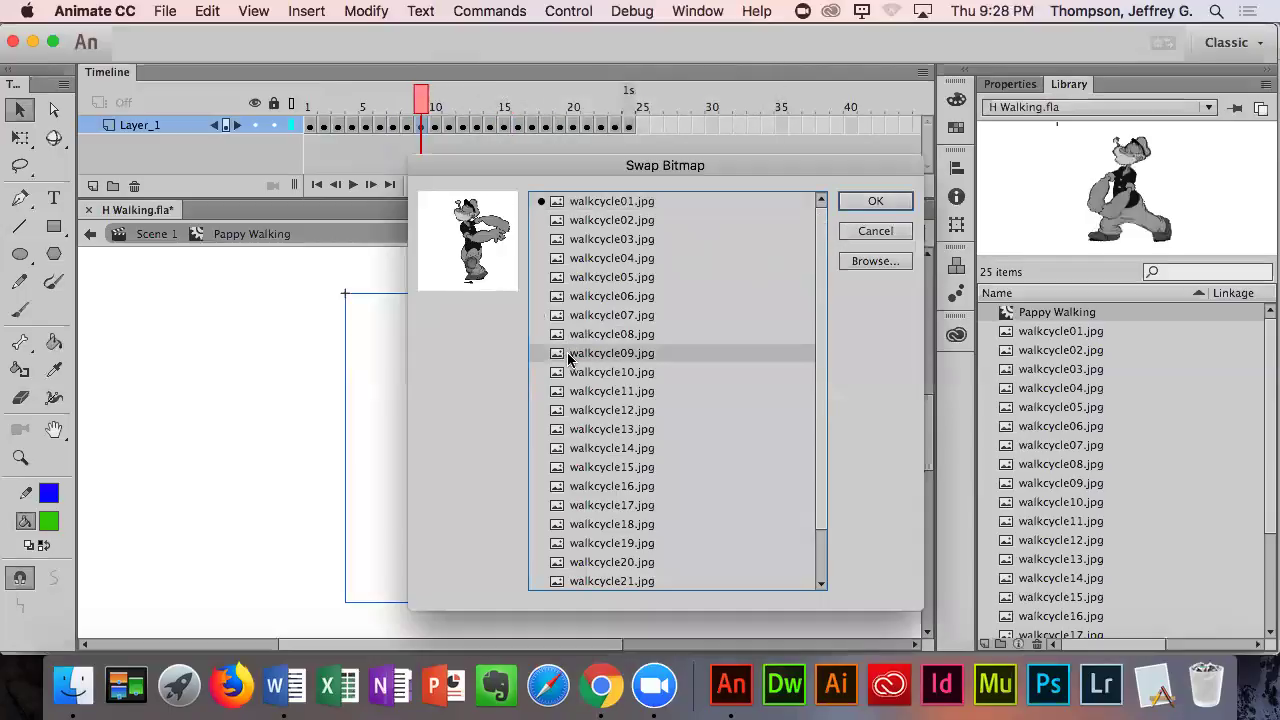
click(875, 201)
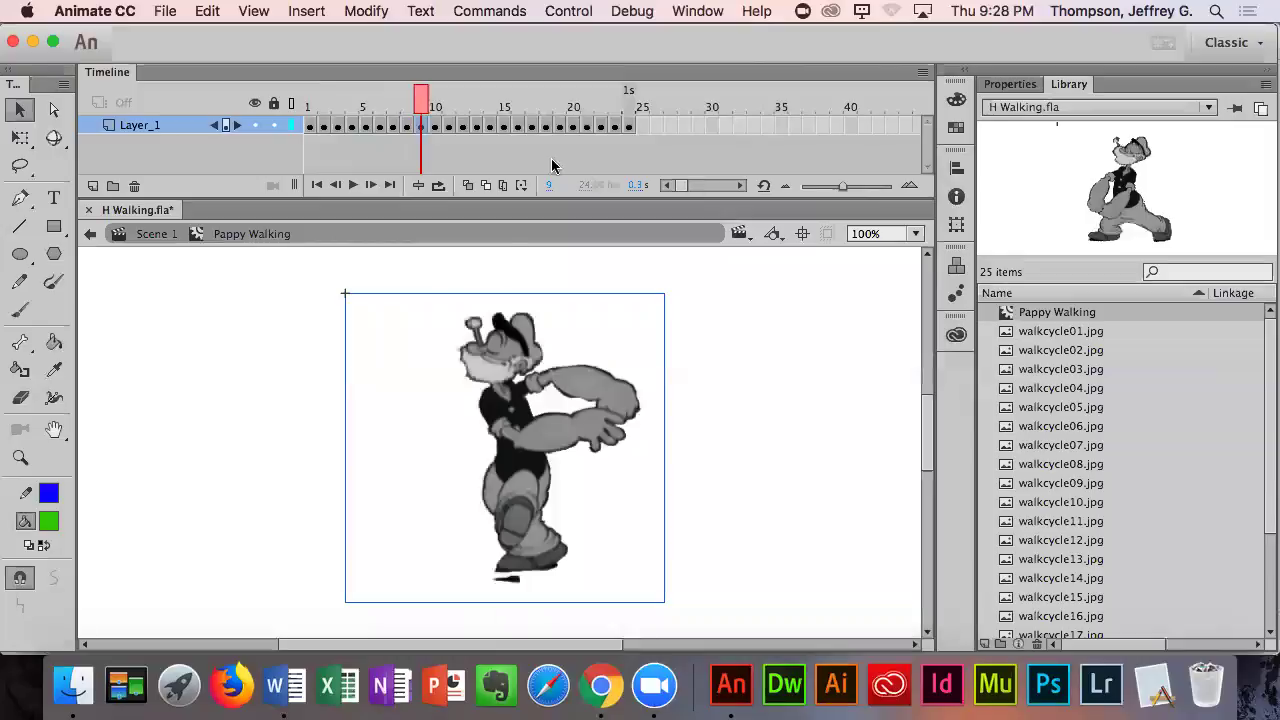
click(434, 127)
right_click(496, 412)
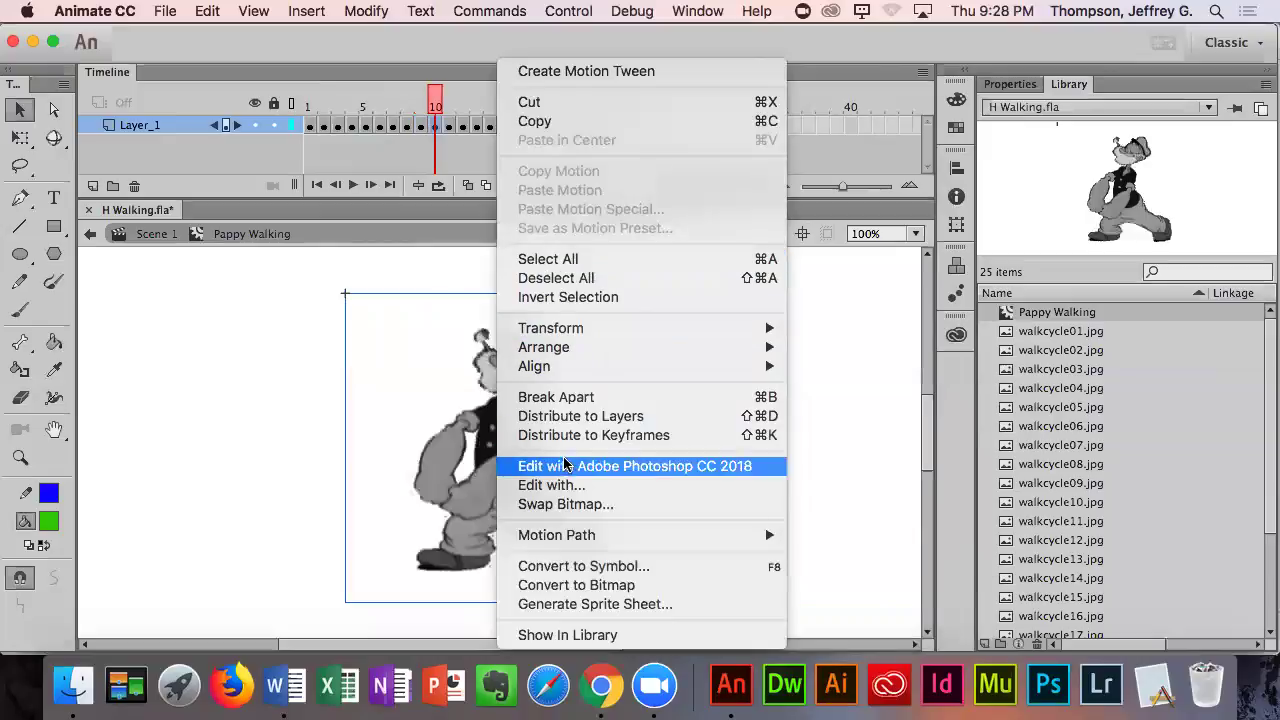
click(558, 502)
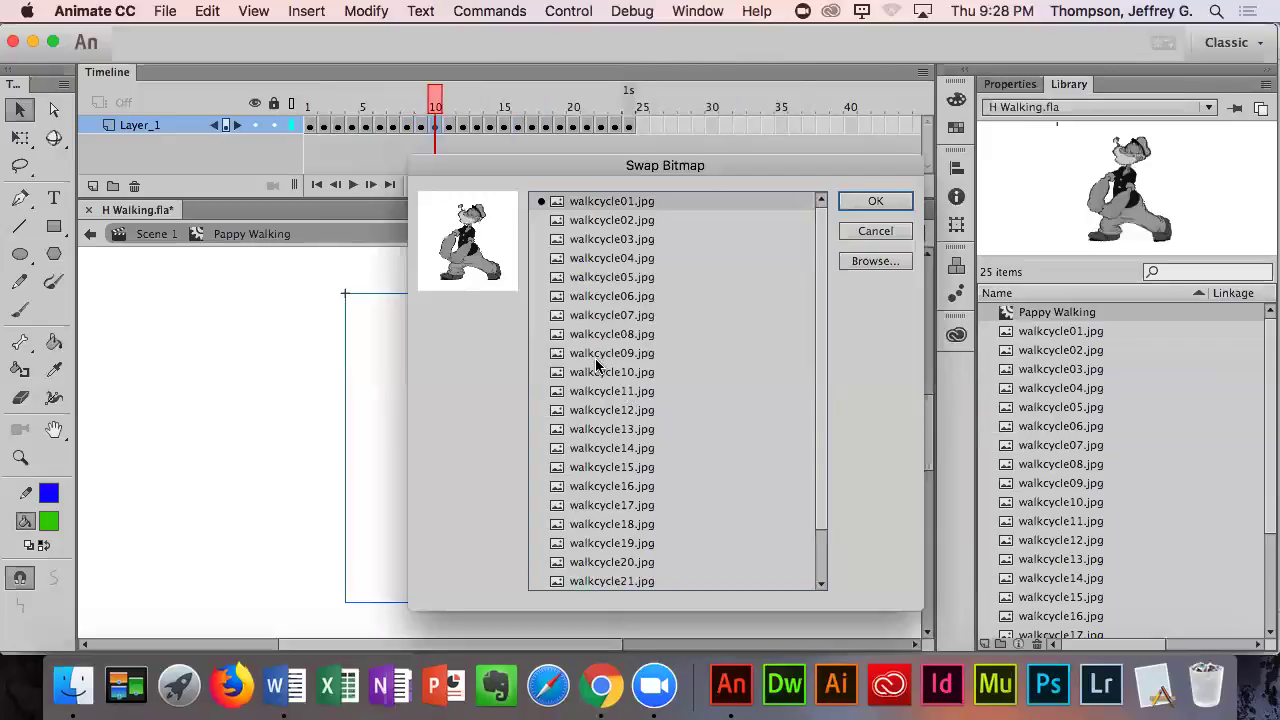
click(590, 372)
click(886, 200)
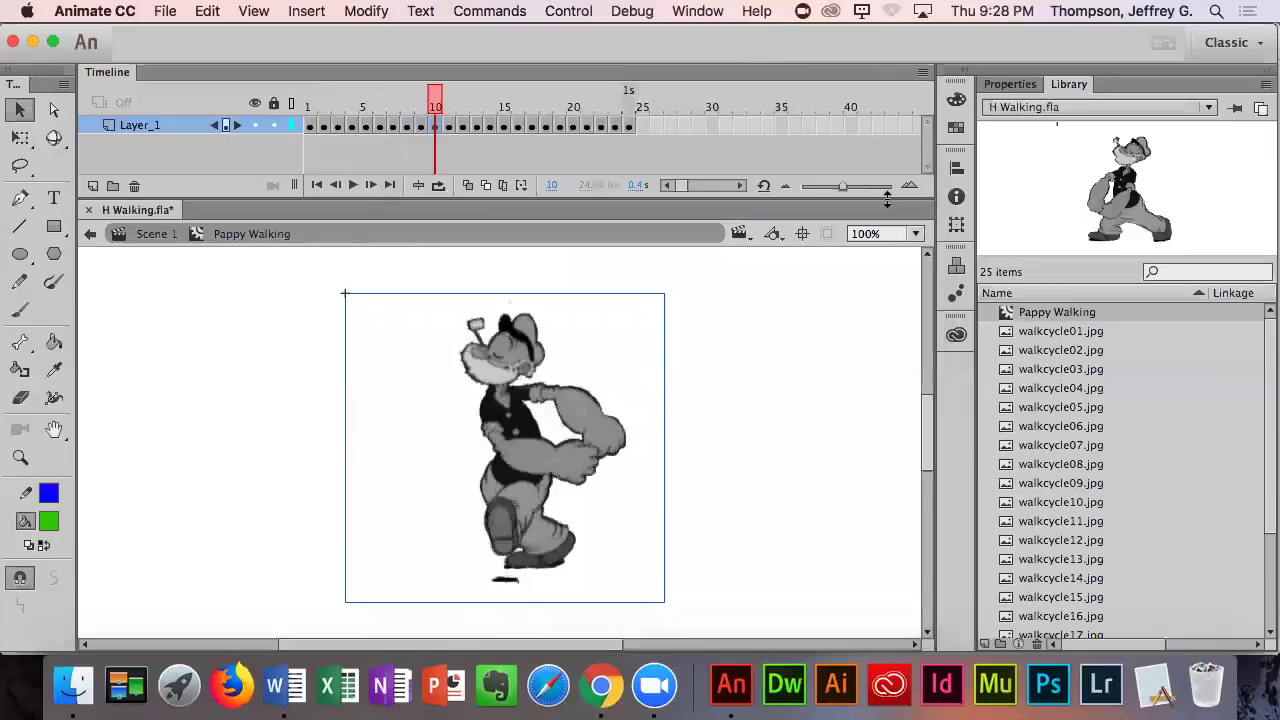
key(super+Return)
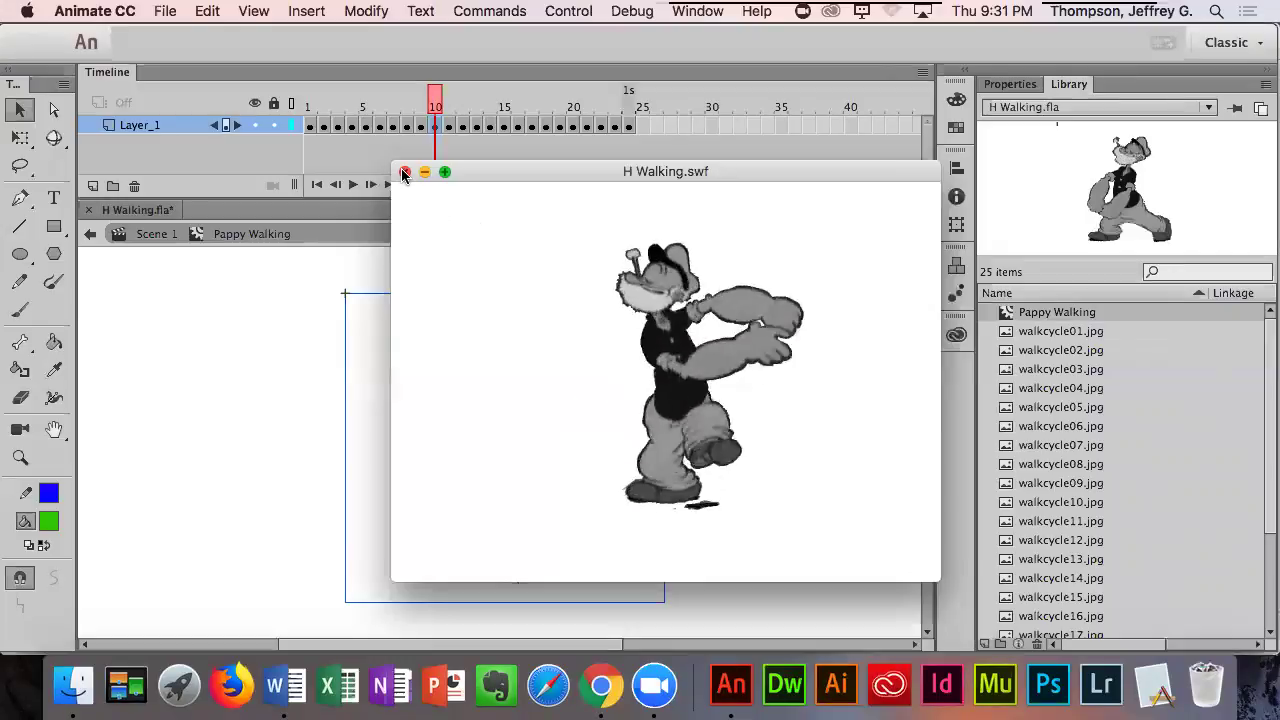
- Close the test preview and swap the frame 11 and 12 bitmaps, using walkcycle11.jpg on frame 11
click(404, 174)
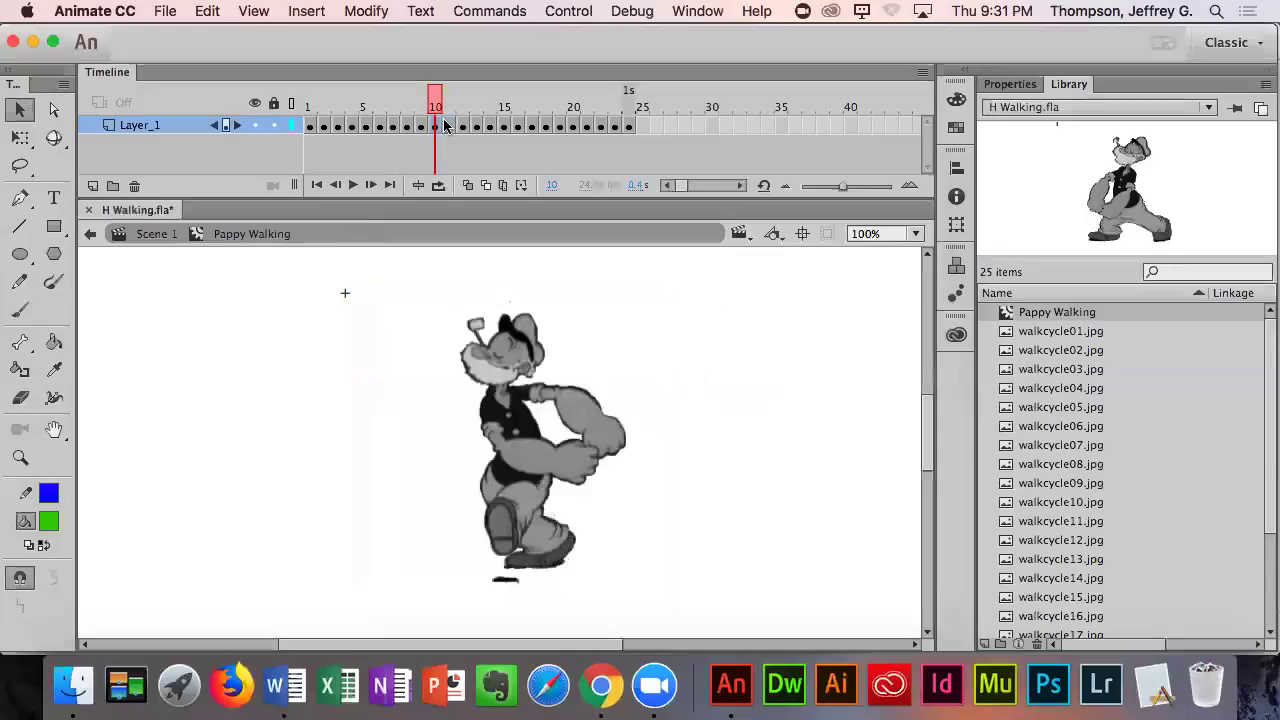
click(448, 126)
right_click(501, 415)
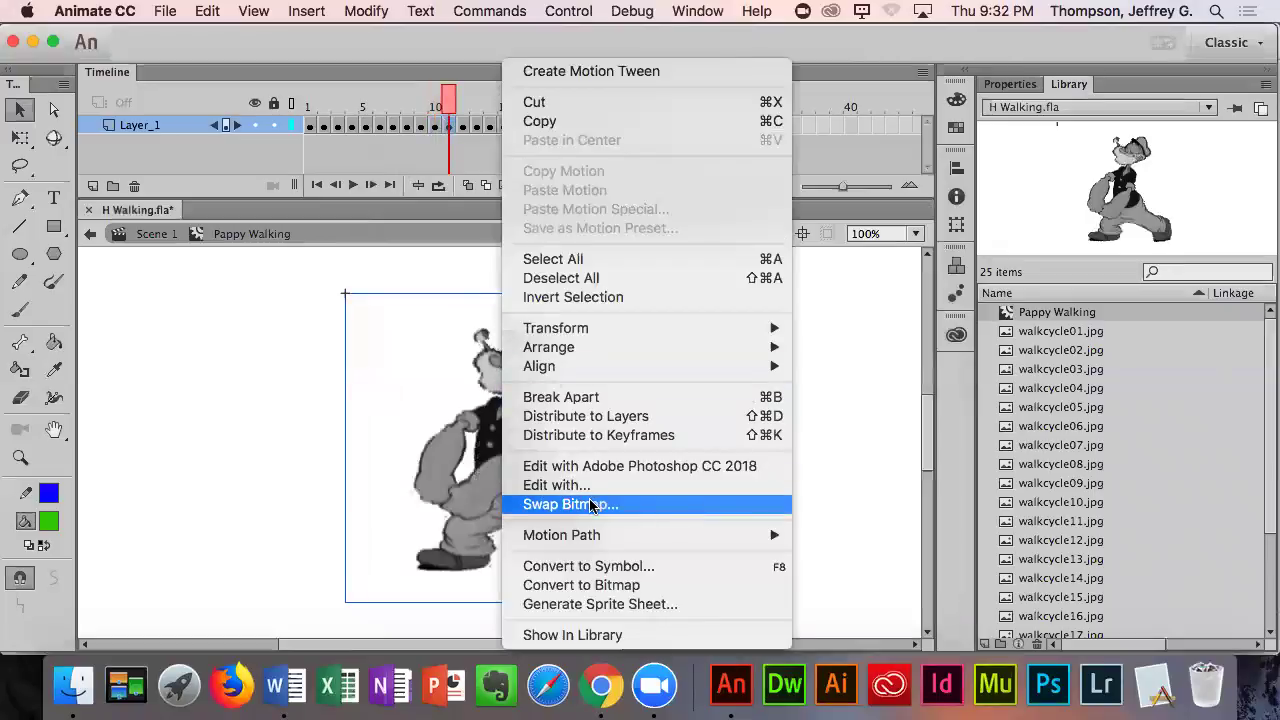
click(591, 506)
click(602, 393)
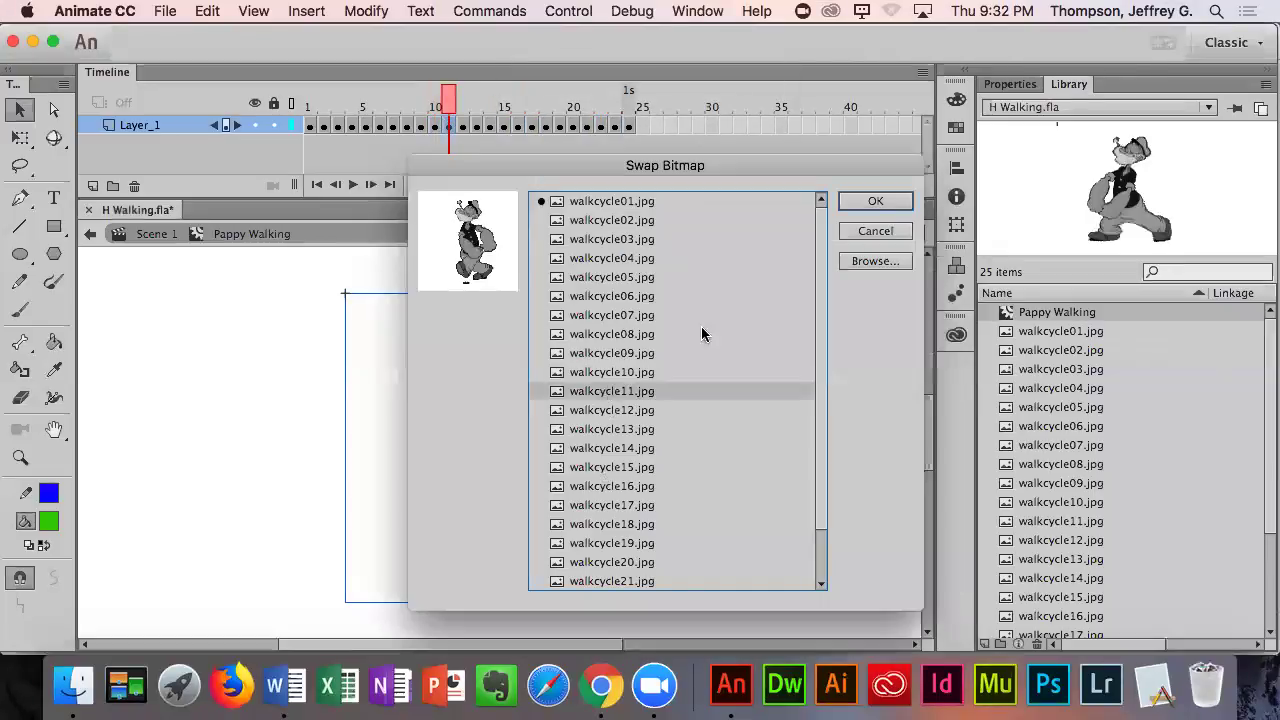
click(878, 201)
click(463, 126)
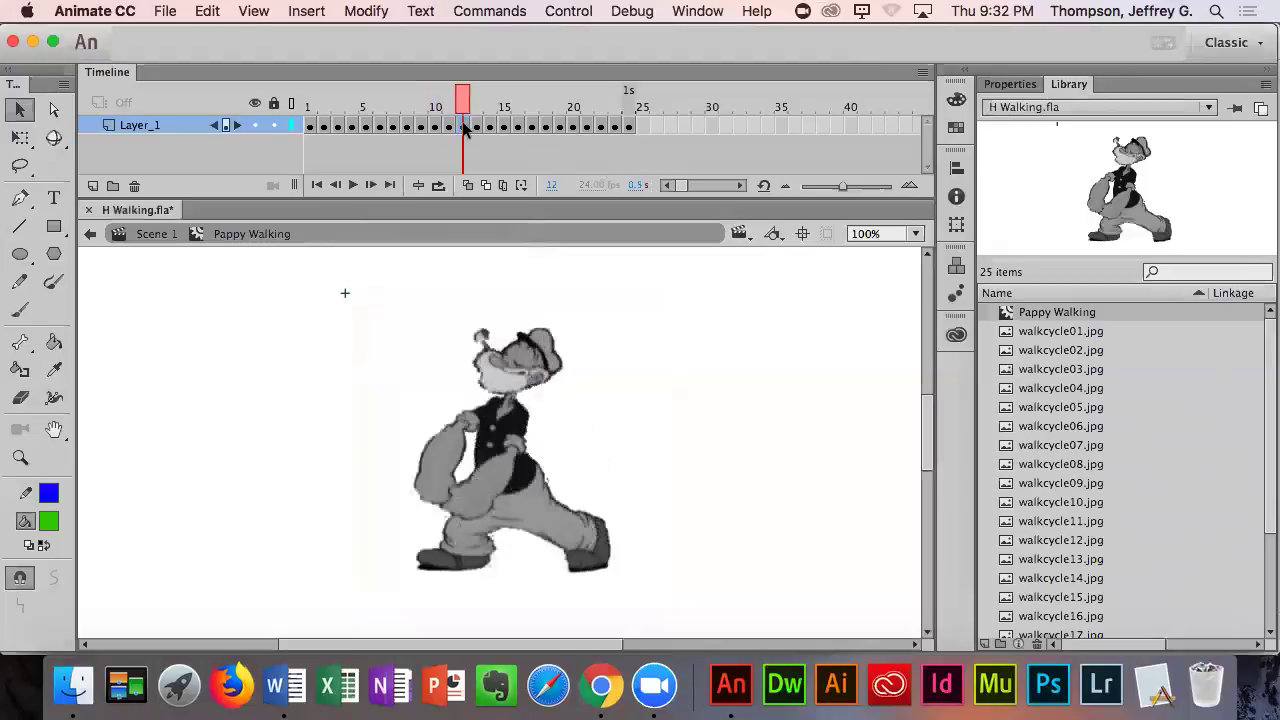
right_click(501, 505)
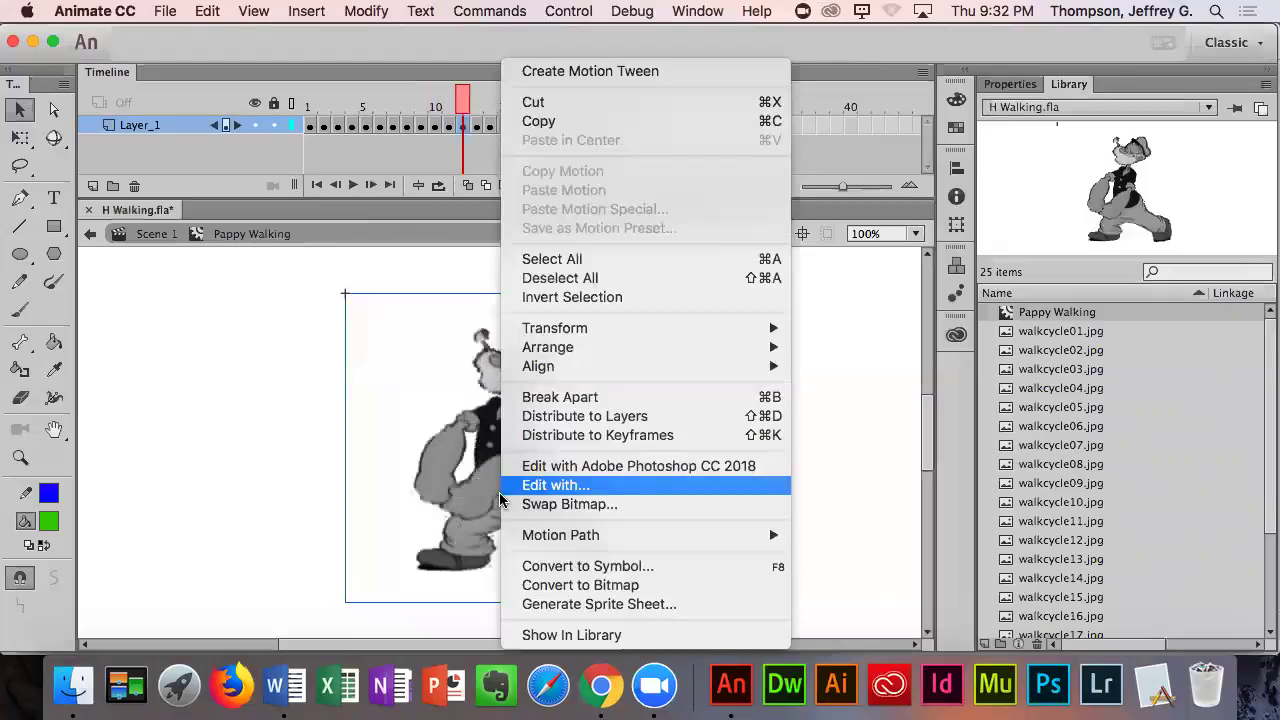
click(618, 506)
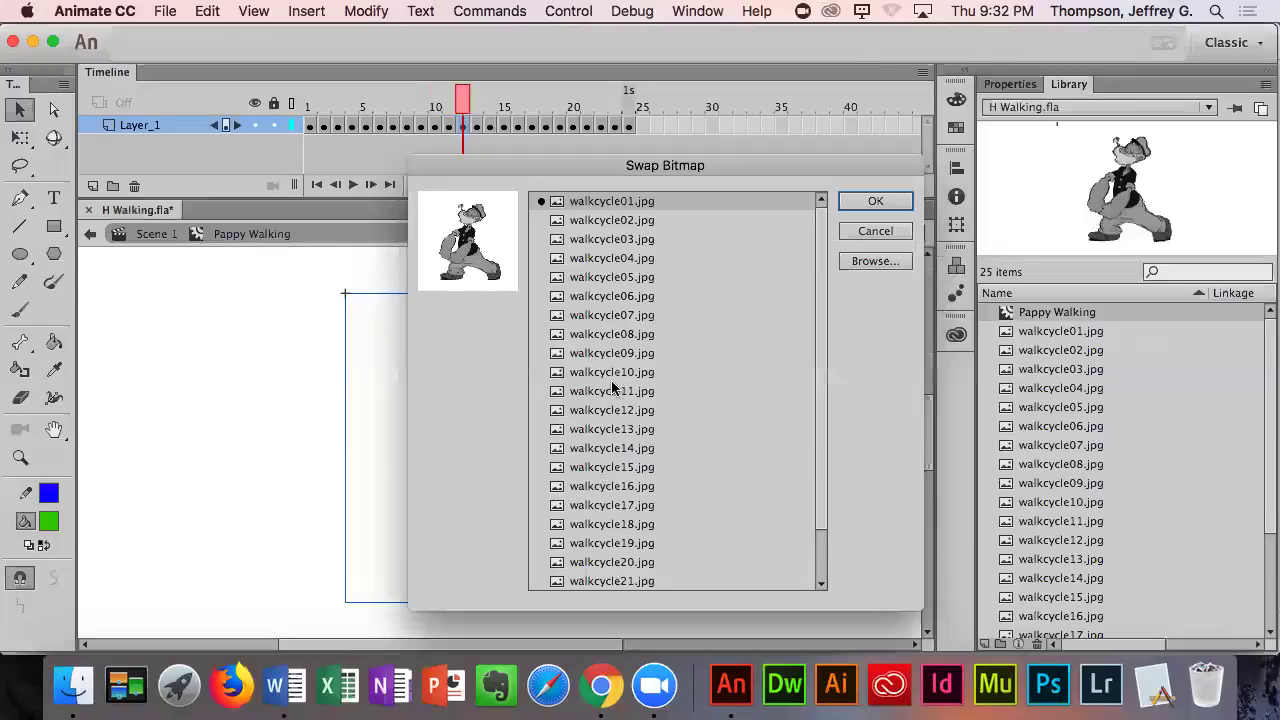
click(611, 391)
click(875, 201)
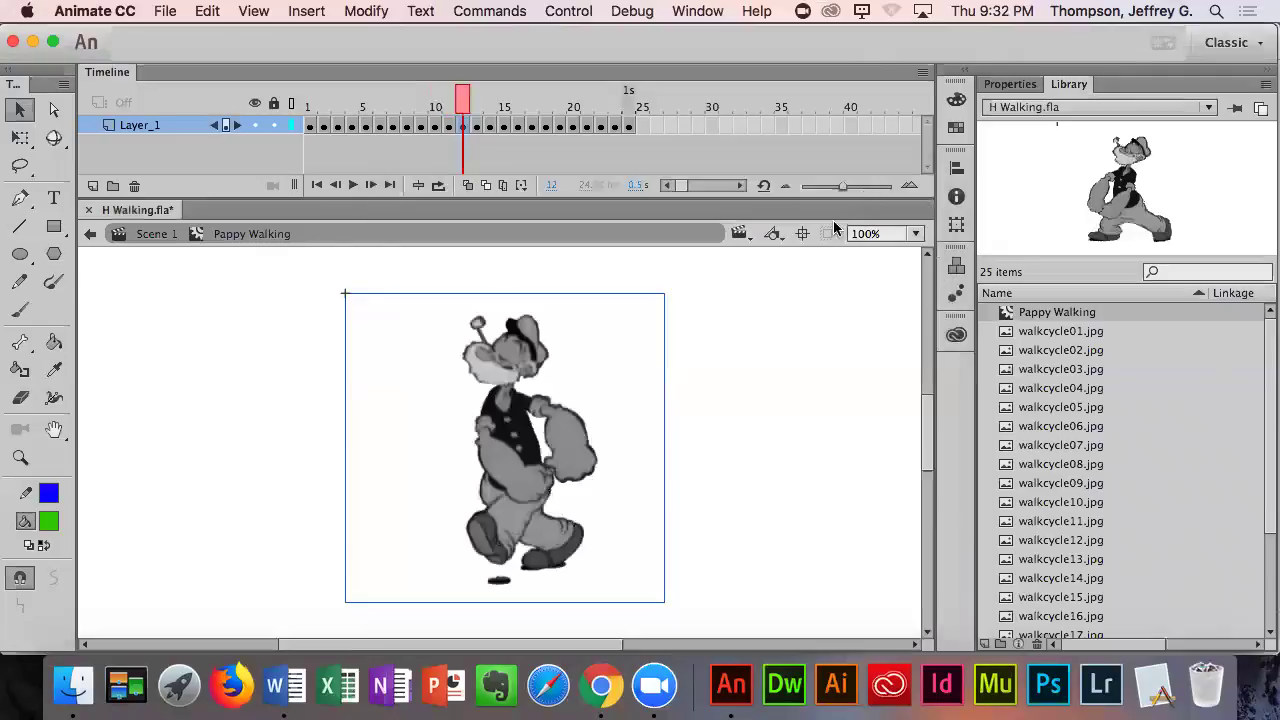
- Swap frame 13's bitmap for walkcycle12.jpg and frame 14's for walkcycle14.jpg
click(476, 117)
click(499, 483)
right_click(493, 500)
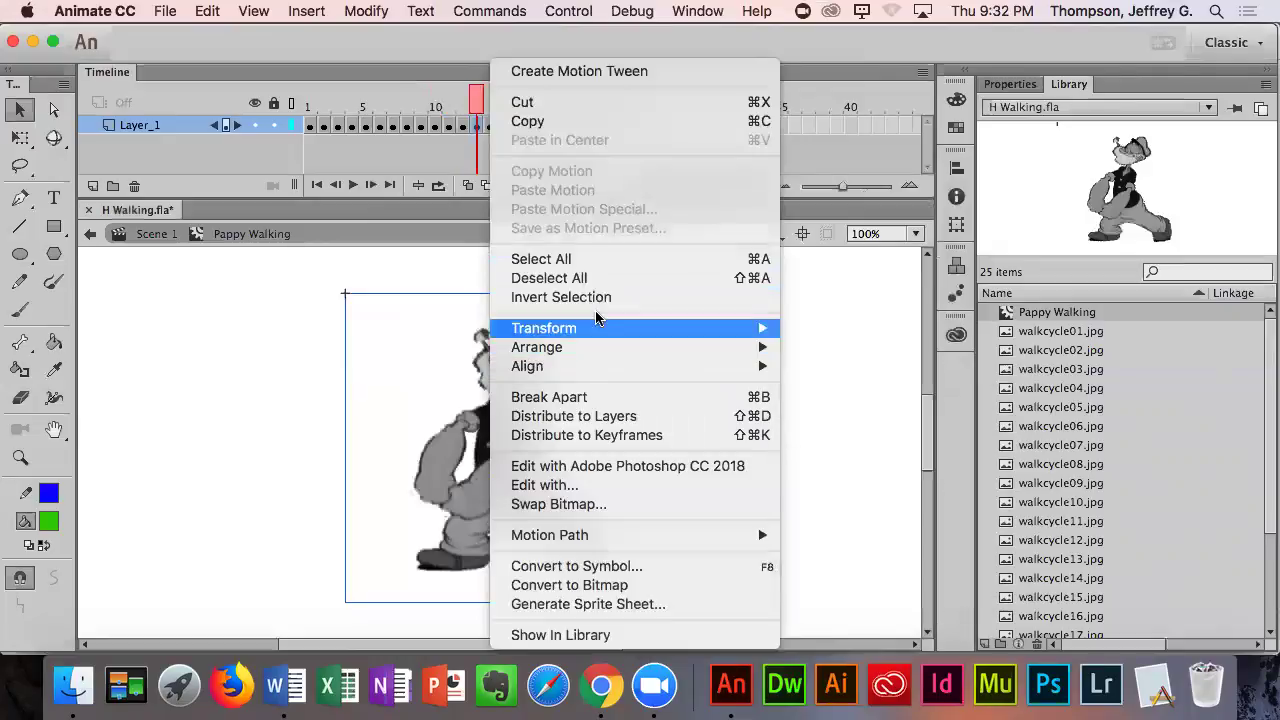
click(576, 506)
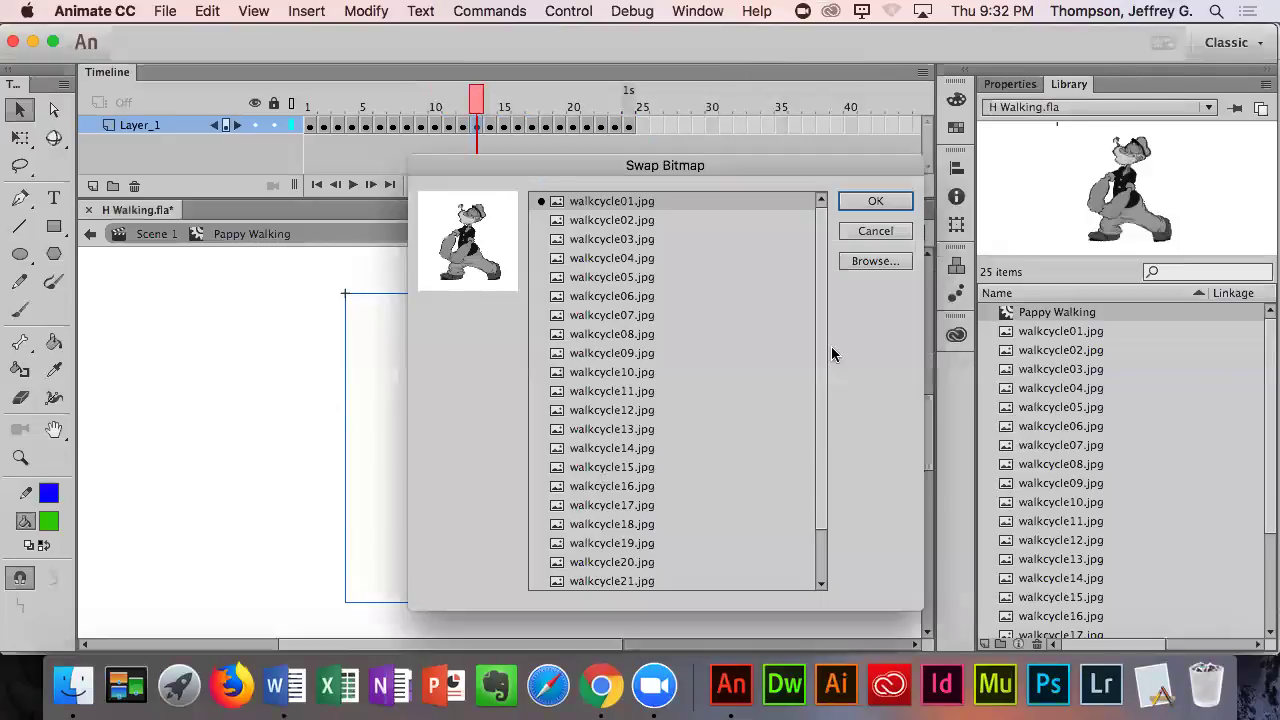
click(597, 414)
click(872, 199)
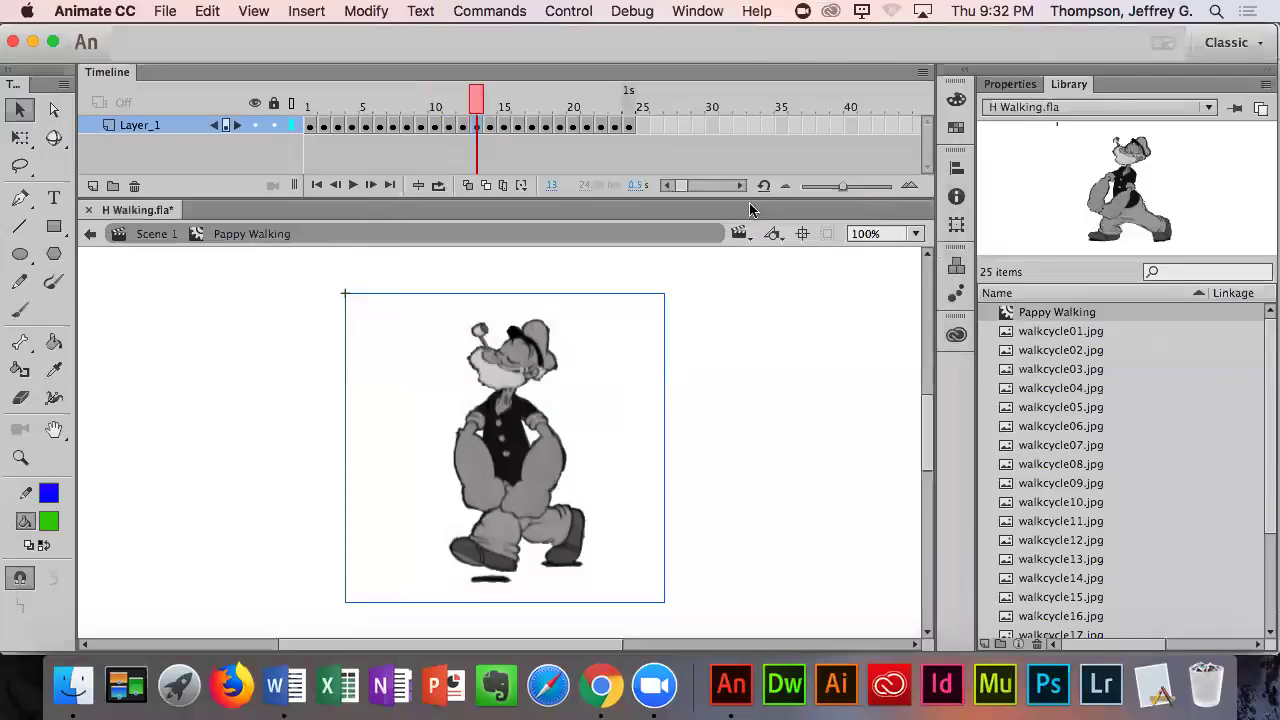
key(period)
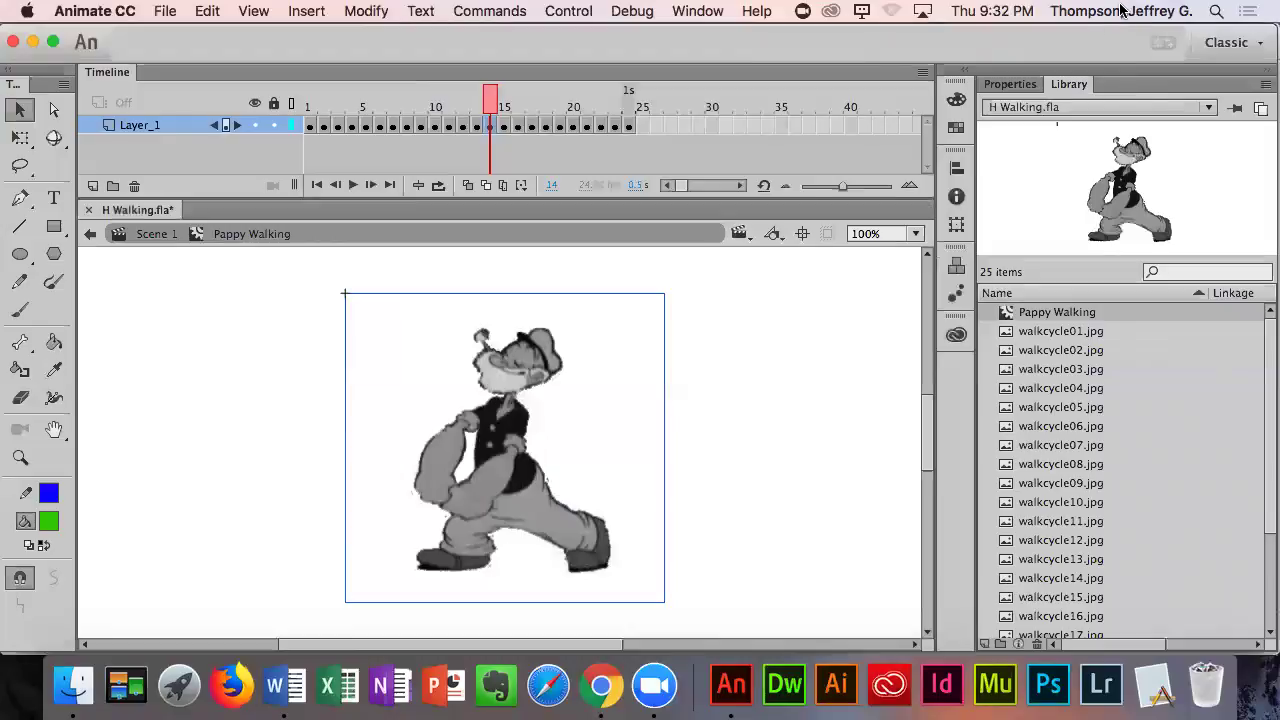
right_click(486, 417)
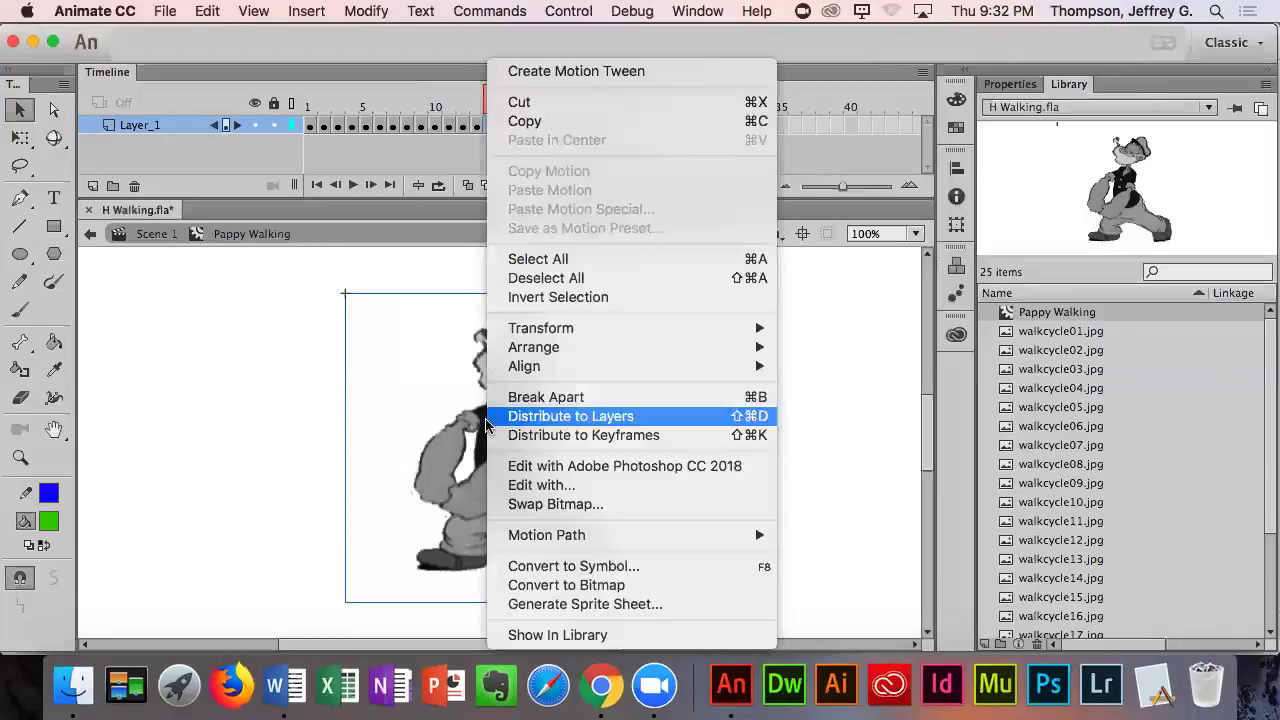
click(569, 505)
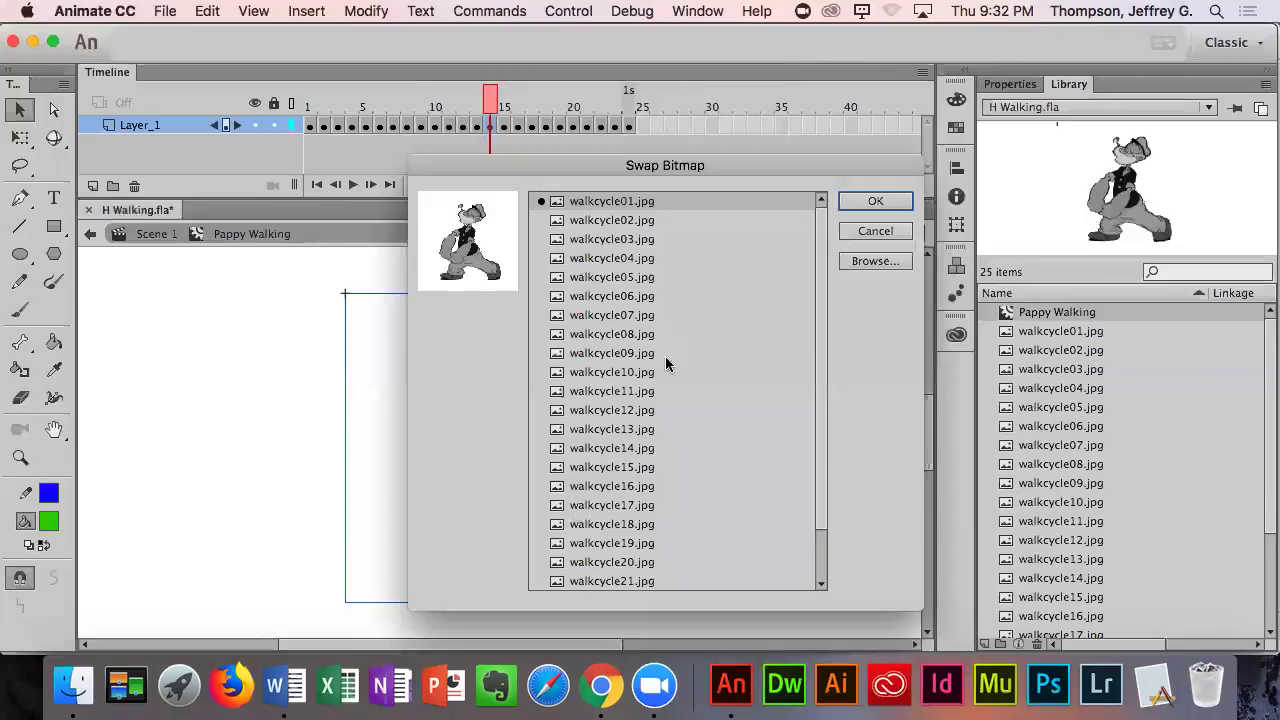
click(602, 431)
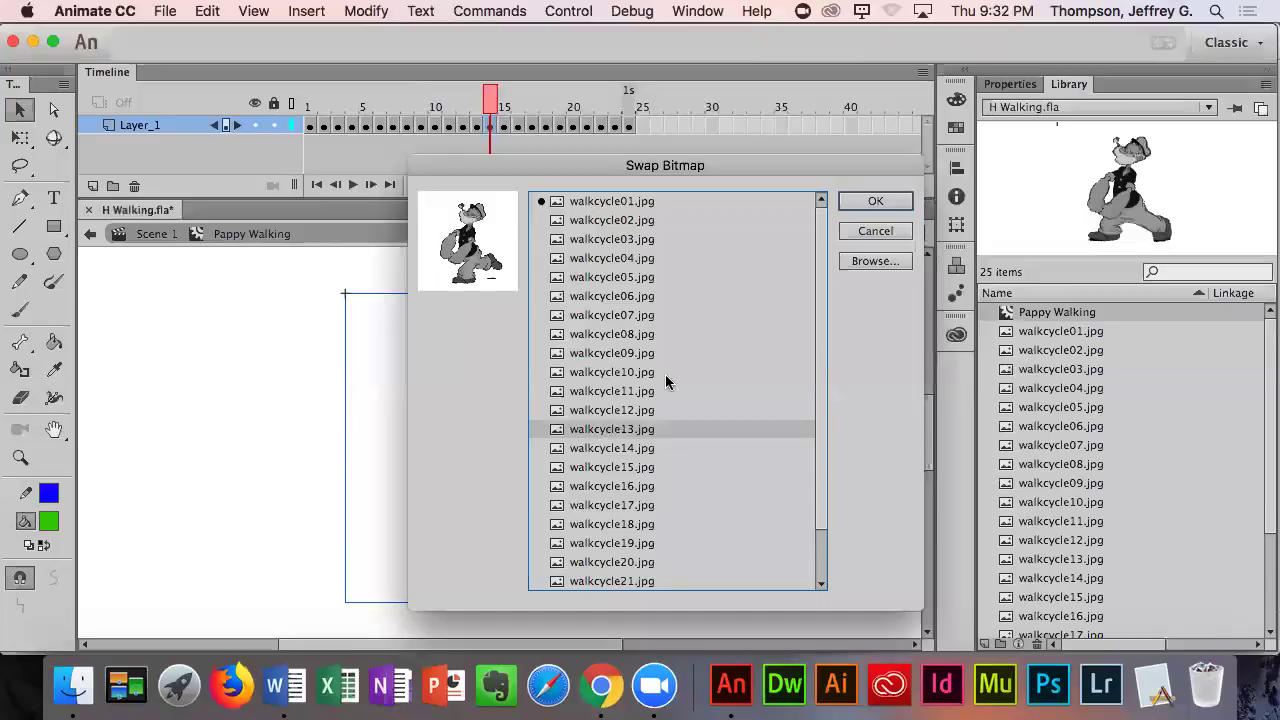
click(606, 447)
click(875, 201)
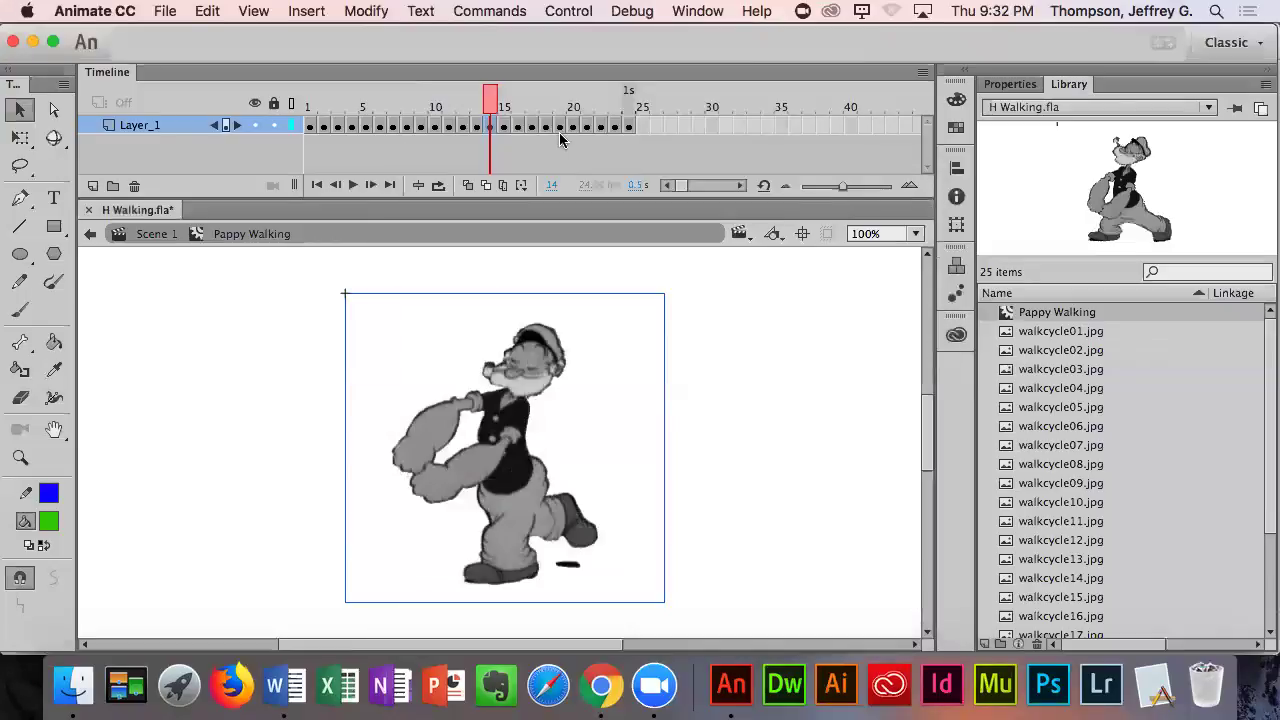
- Swap frame 15 to walkcycle15.jpg and pick walkcycle16.jpg for frame 16
click(505, 126)
right_click(500, 530)
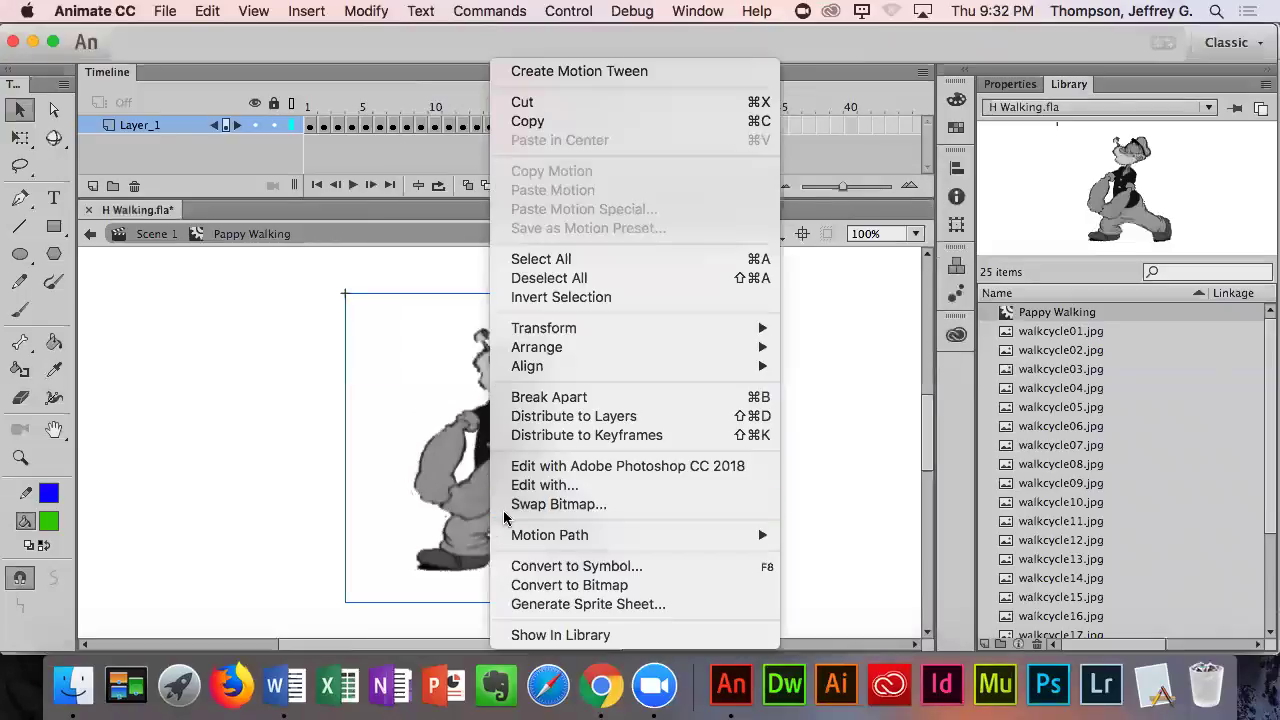
click(562, 506)
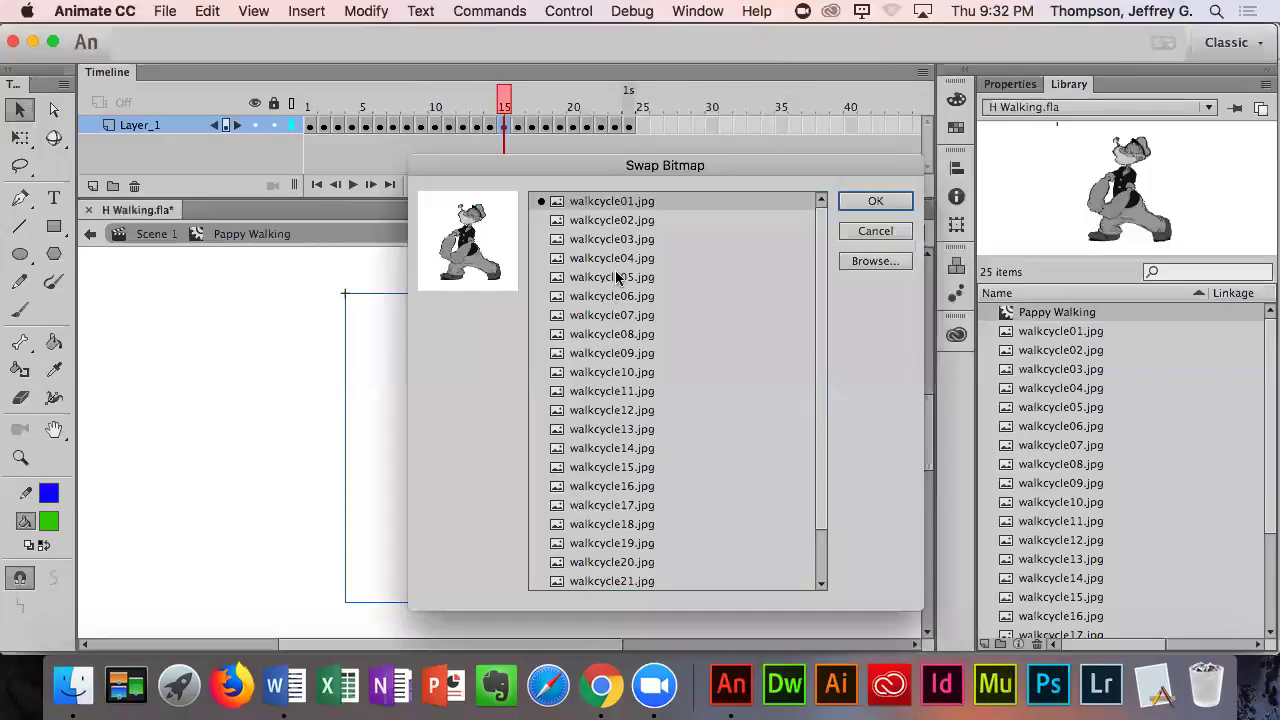
click(603, 468)
click(875, 201)
right_click(485, 450)
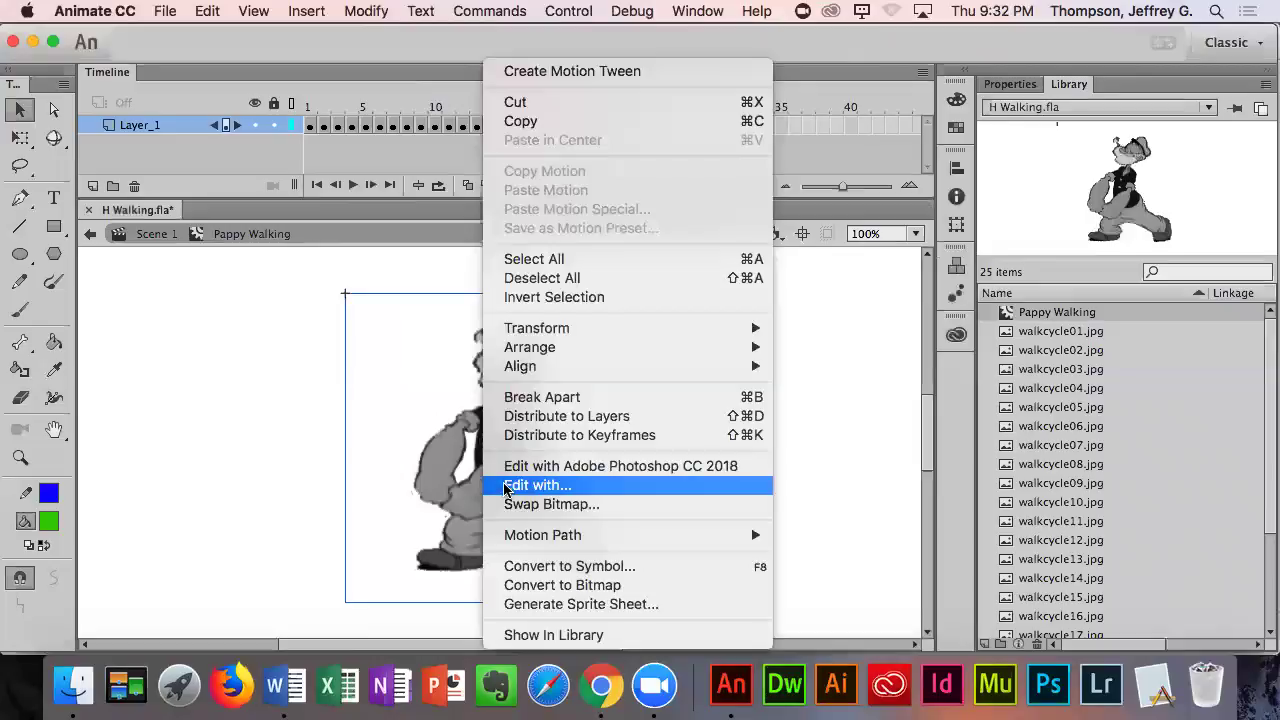
click(565, 505)
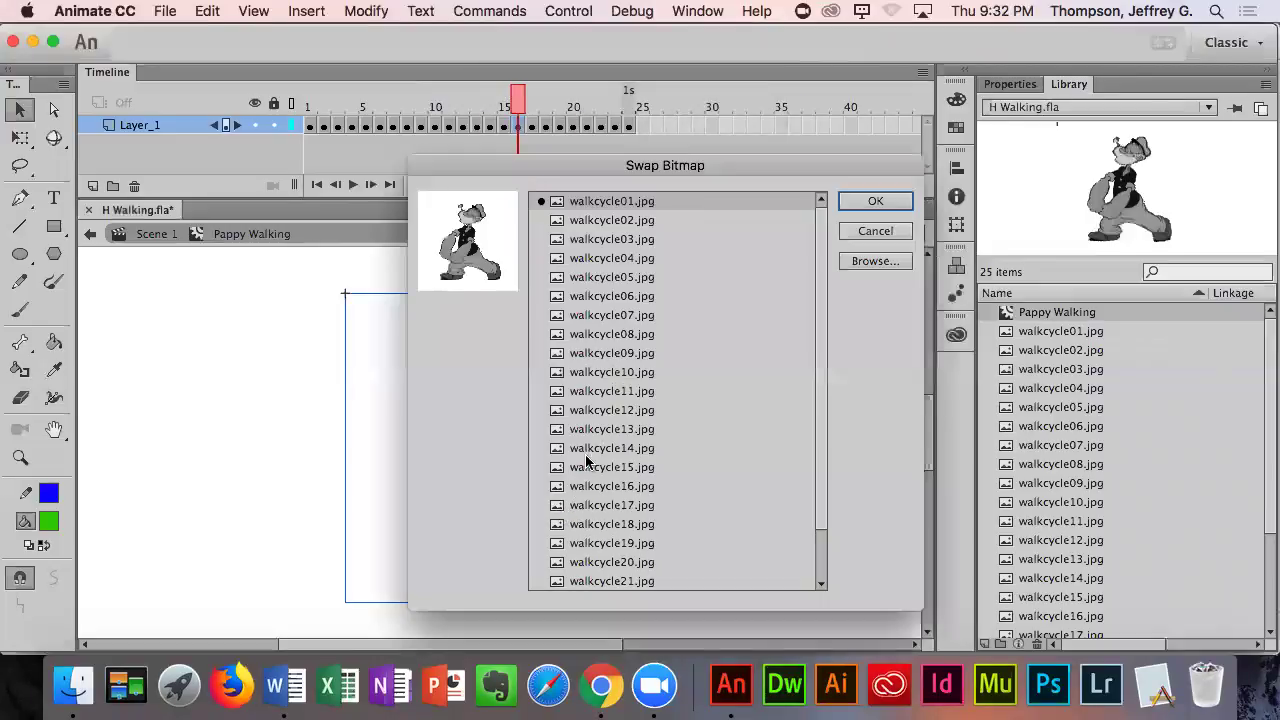
click(589, 488)
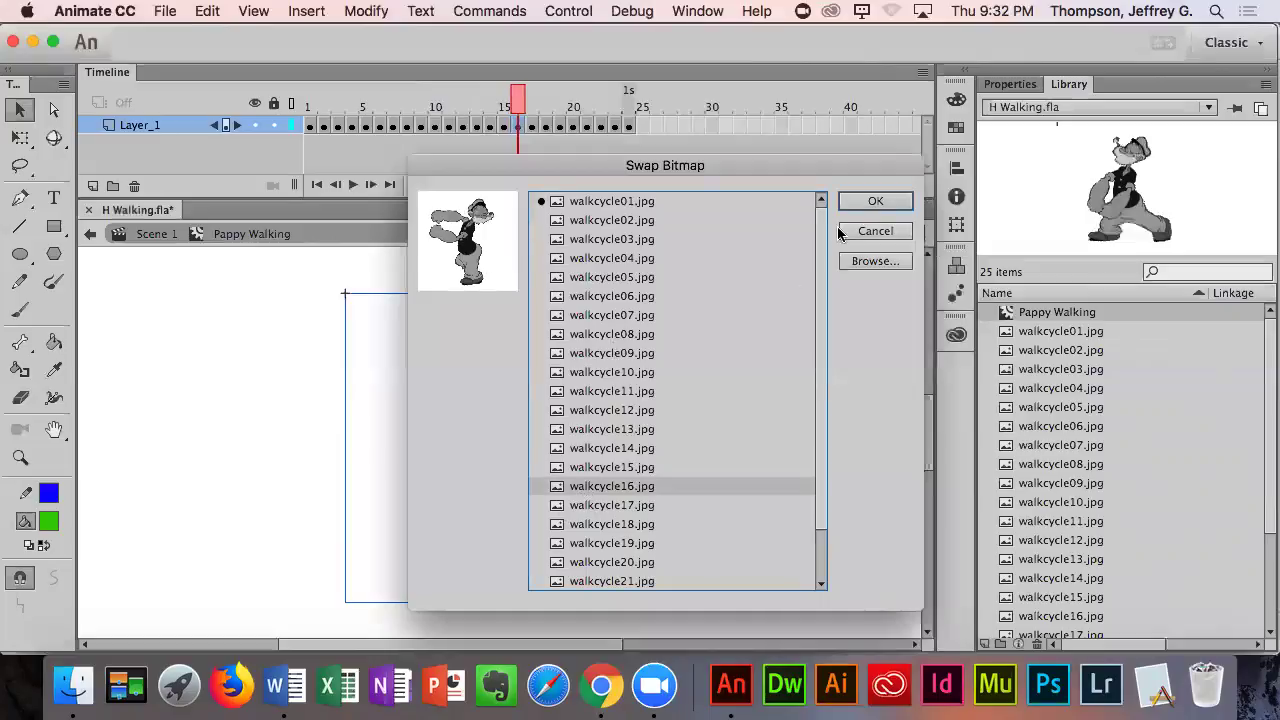
- Confirm frame 16's bitmap swap and give frame 17 walkcycle17.jpg
click(582, 468)
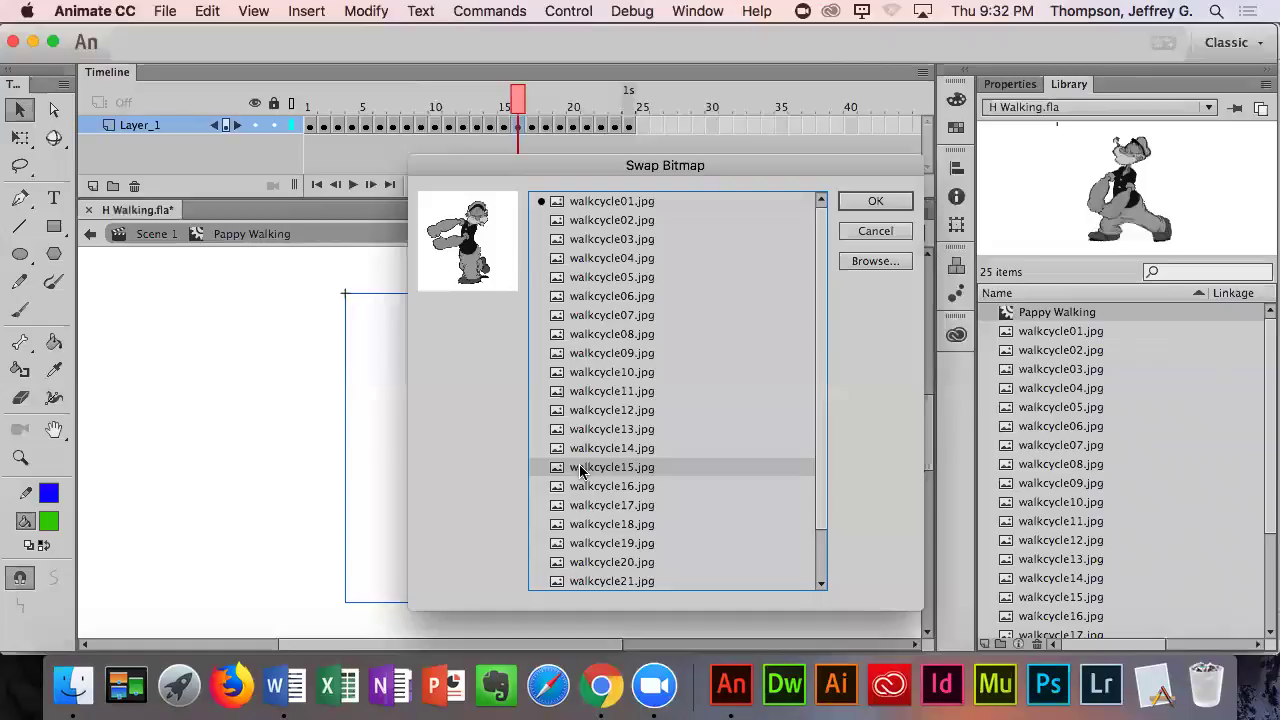
click(874, 202)
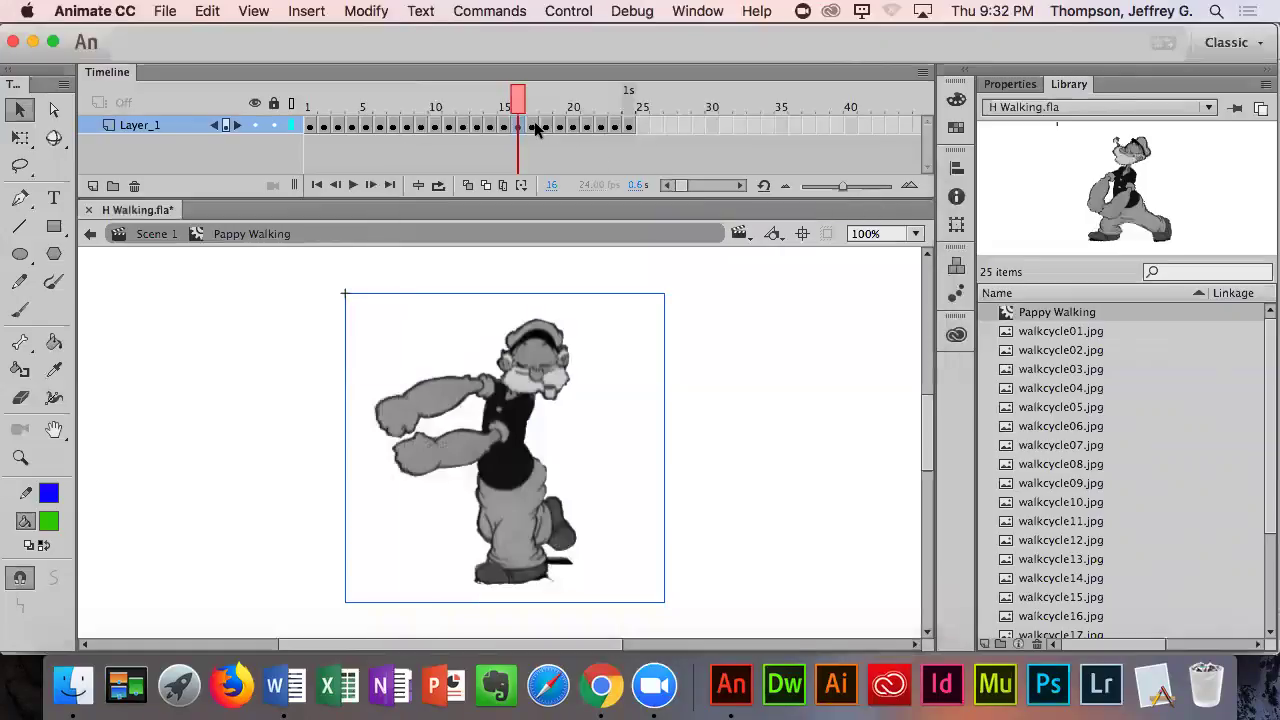
click(536, 127)
right_click(497, 390)
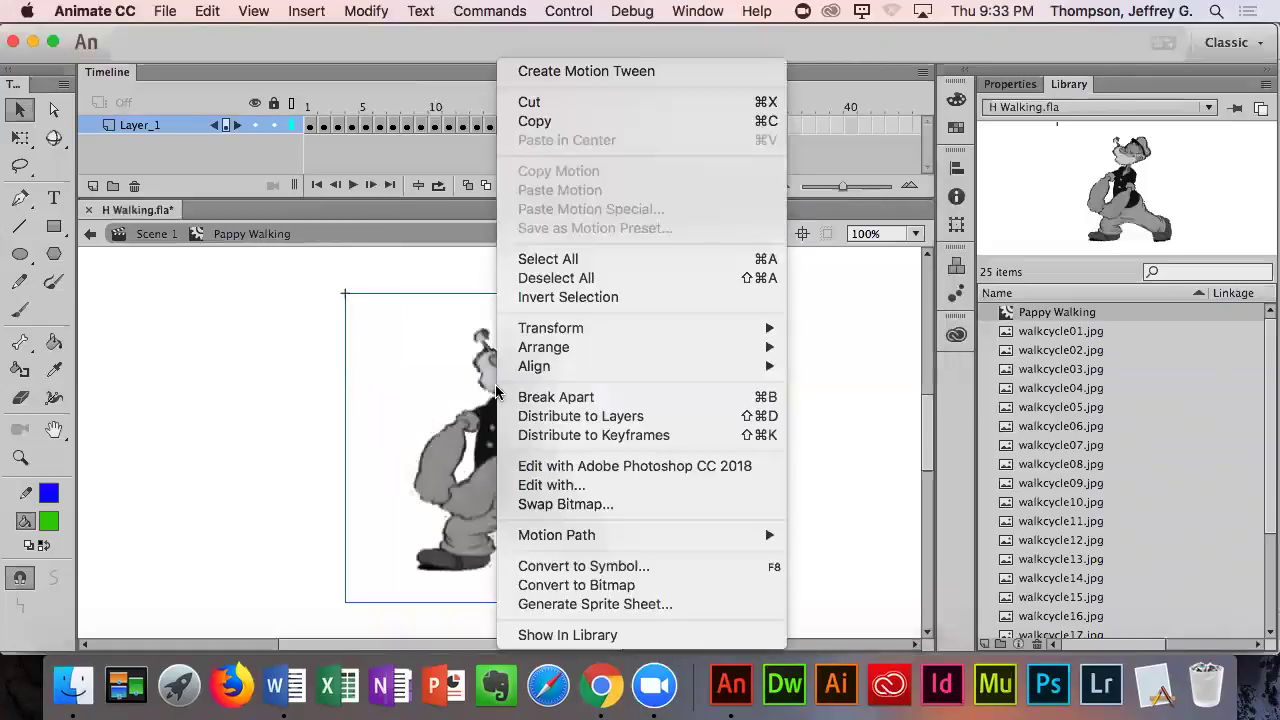
click(538, 505)
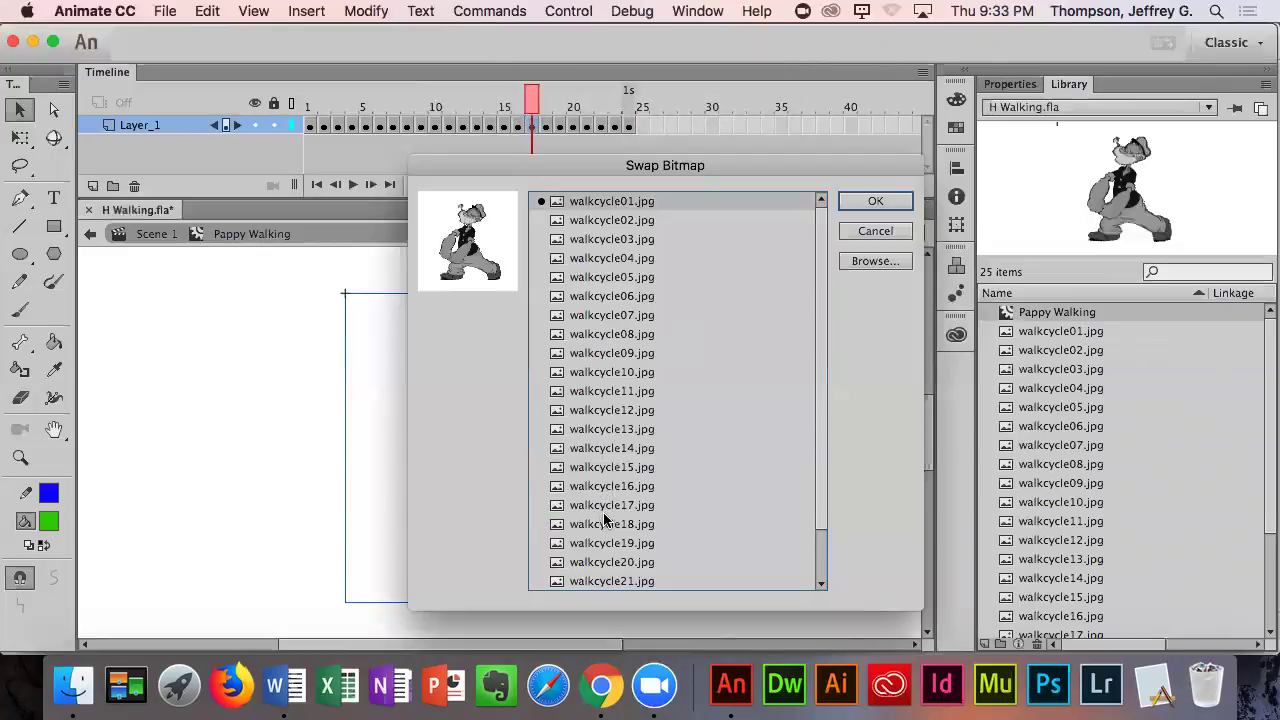
click(603, 508)
click(873, 201)
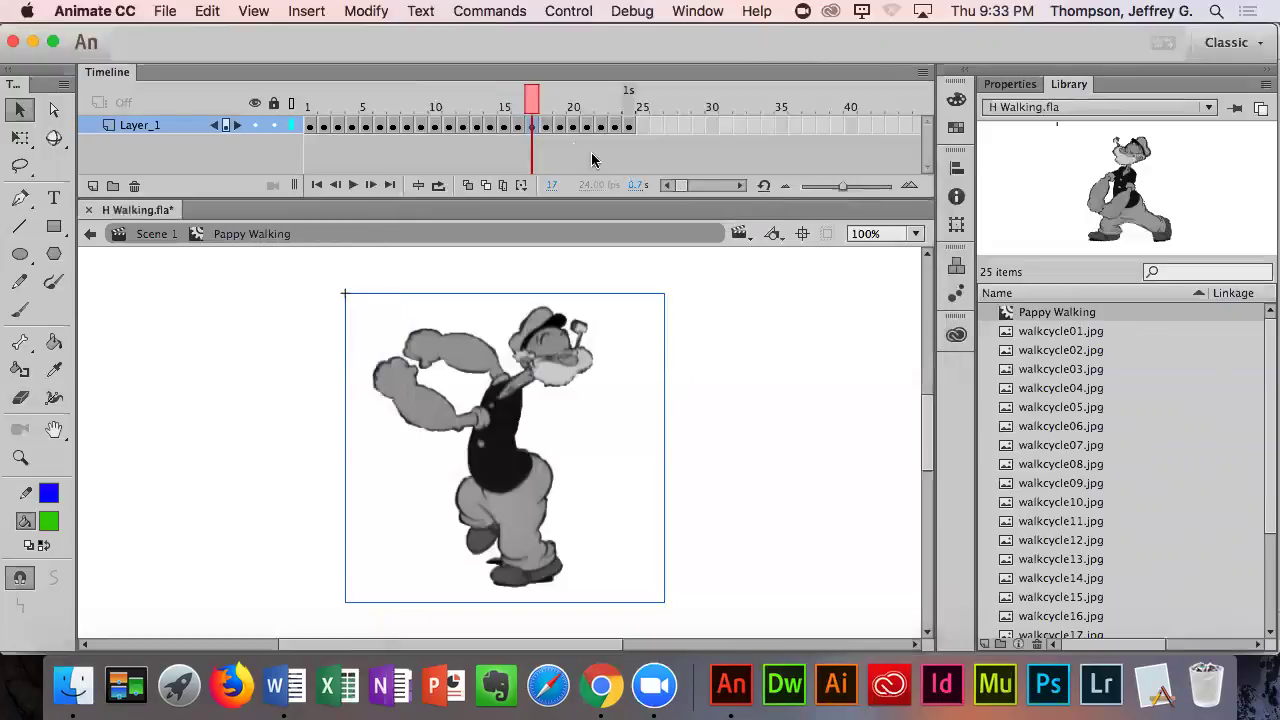
- Swap frames 18 and 19 to walkcycle18.jpg and walkcycle19.jpg
click(544, 121)
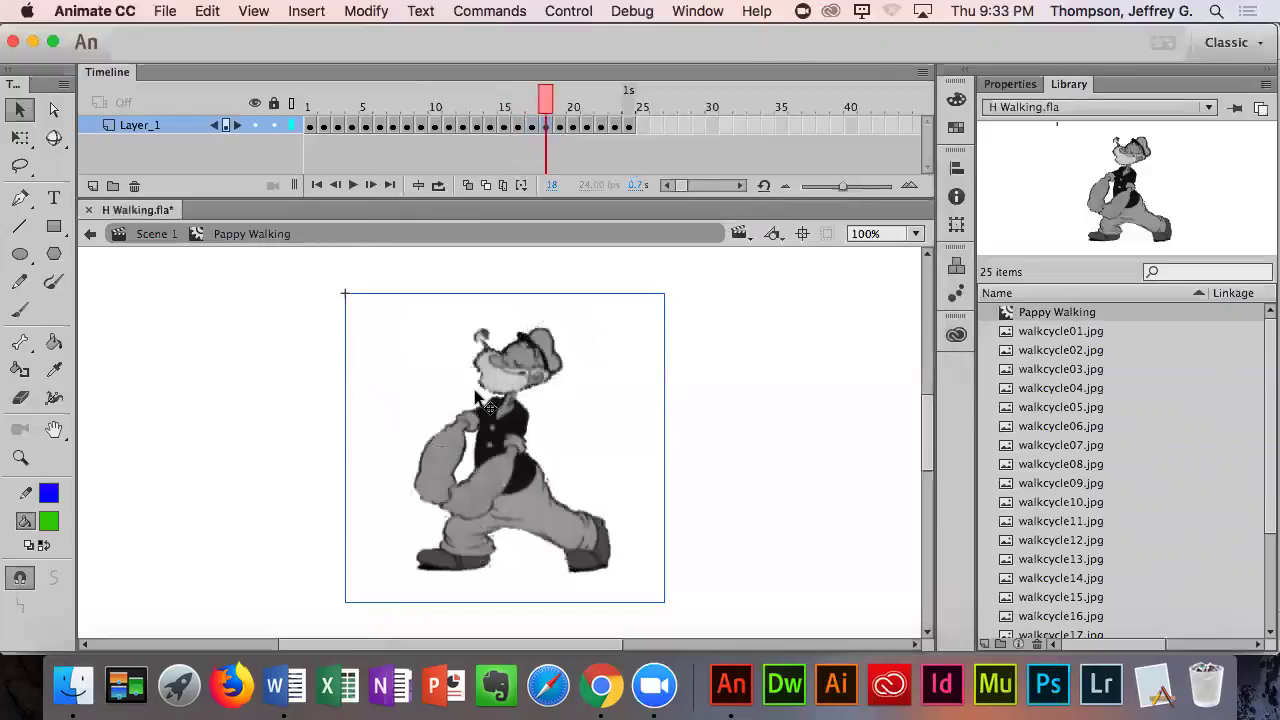
right_click(479, 478)
mouse_move(560, 538)
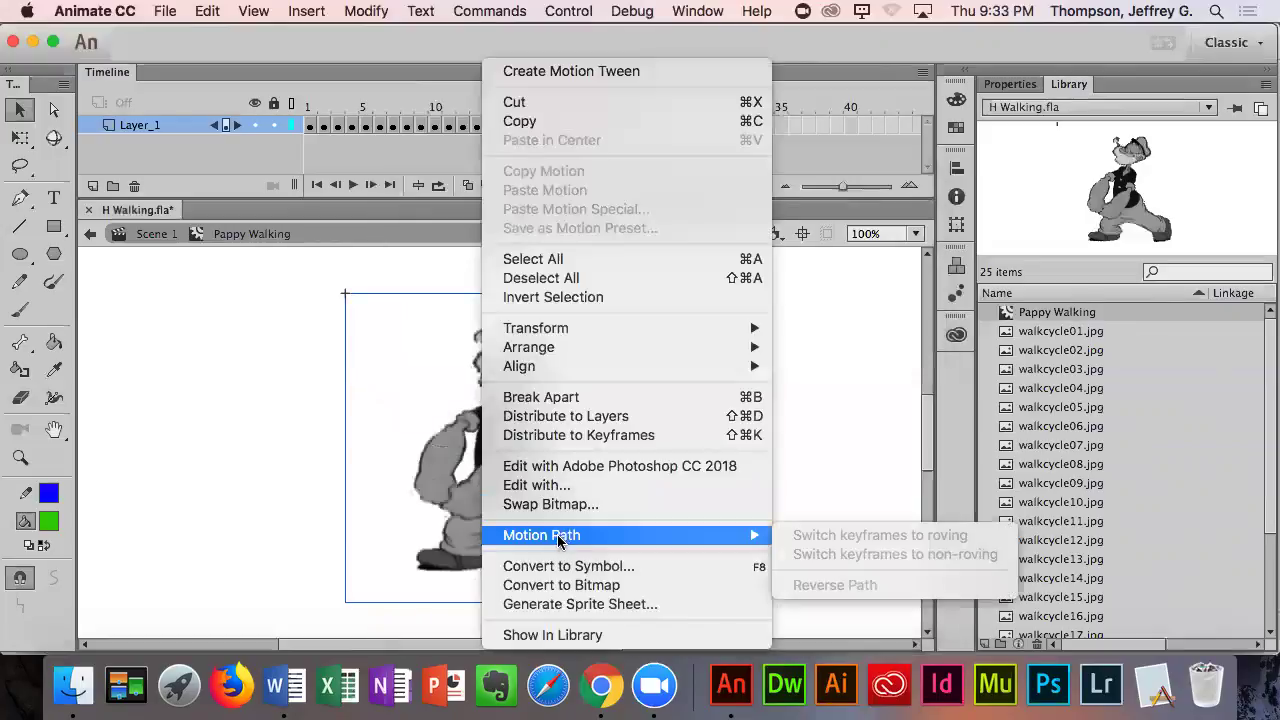
click(545, 505)
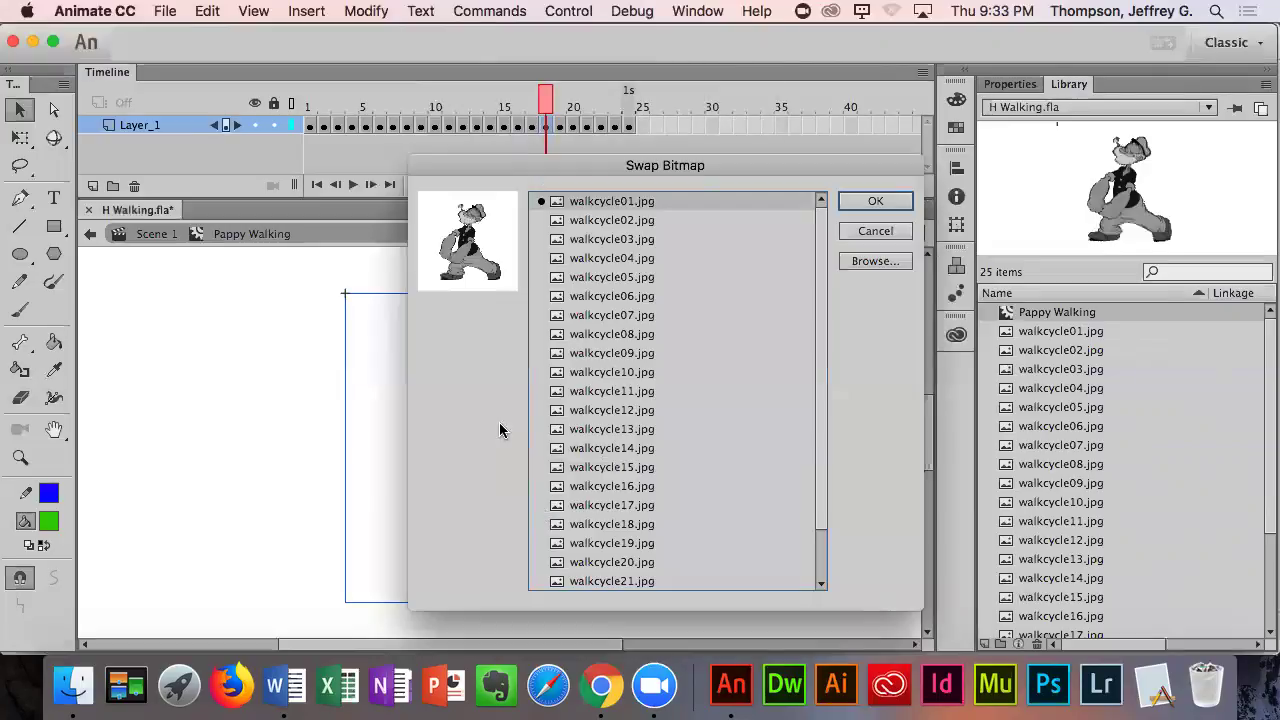
click(594, 523)
click(873, 201)
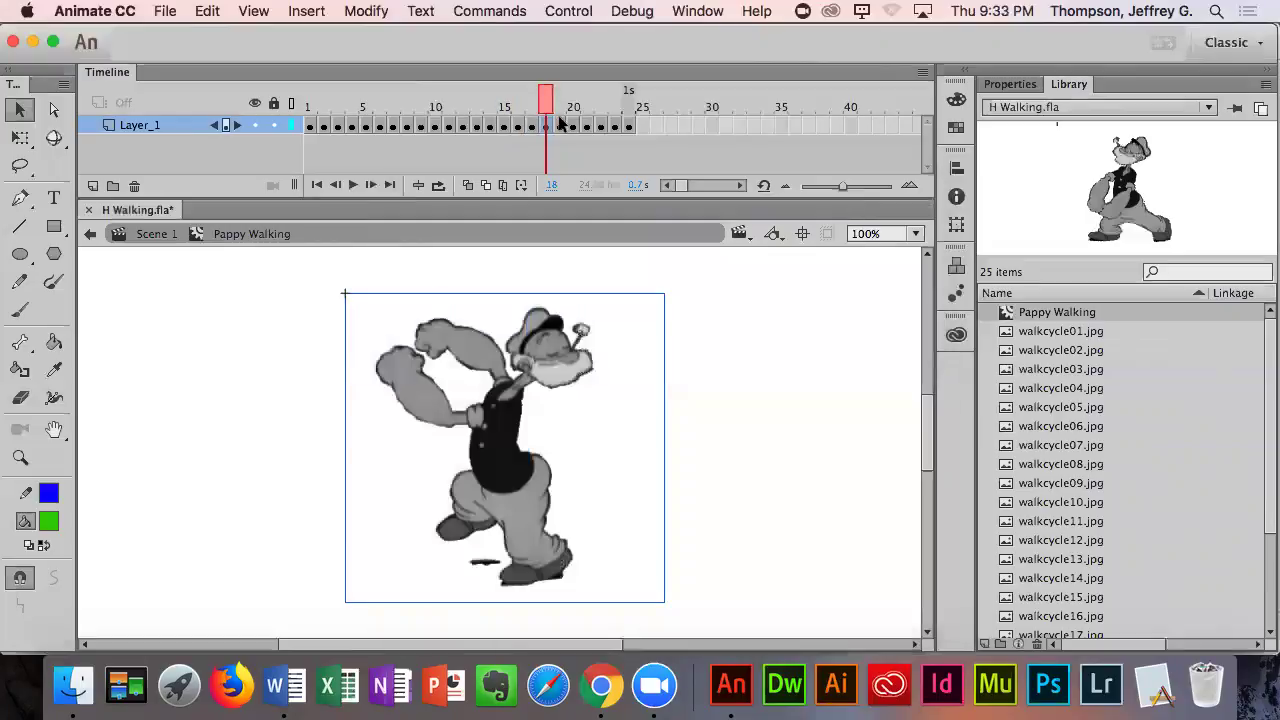
click(558, 128)
right_click(500, 452)
click(608, 505)
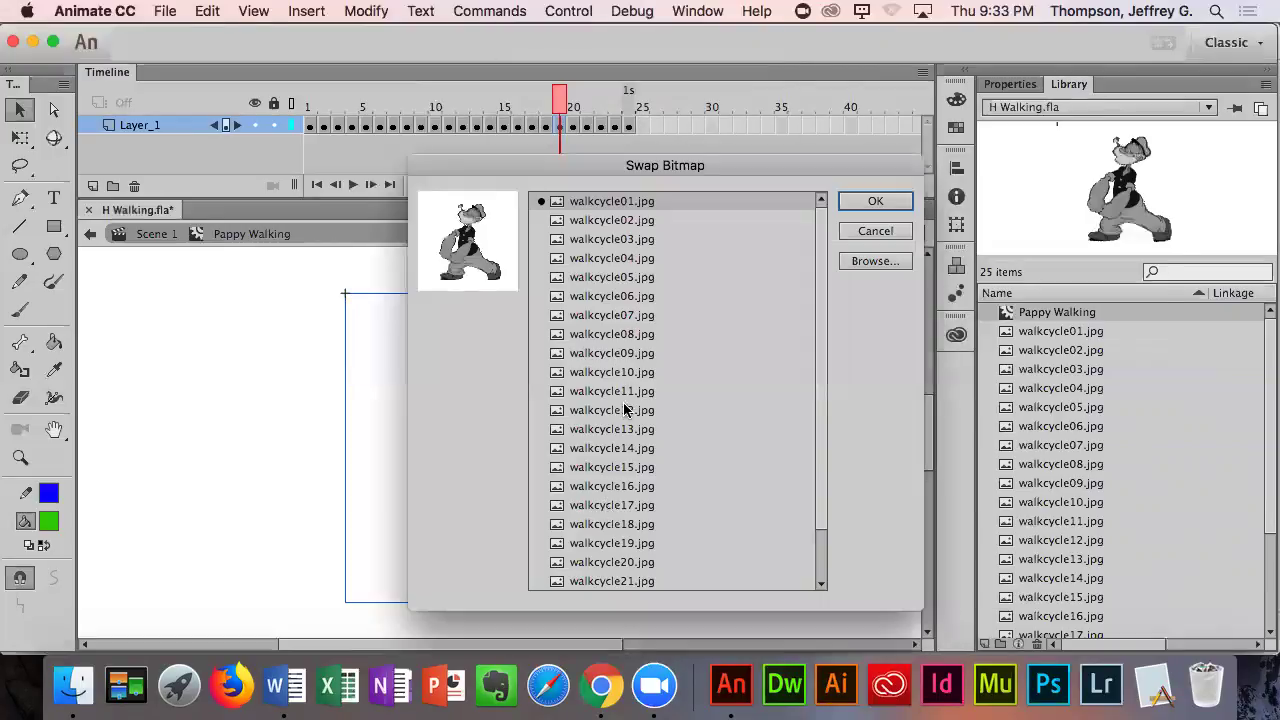
click(610, 543)
click(875, 201)
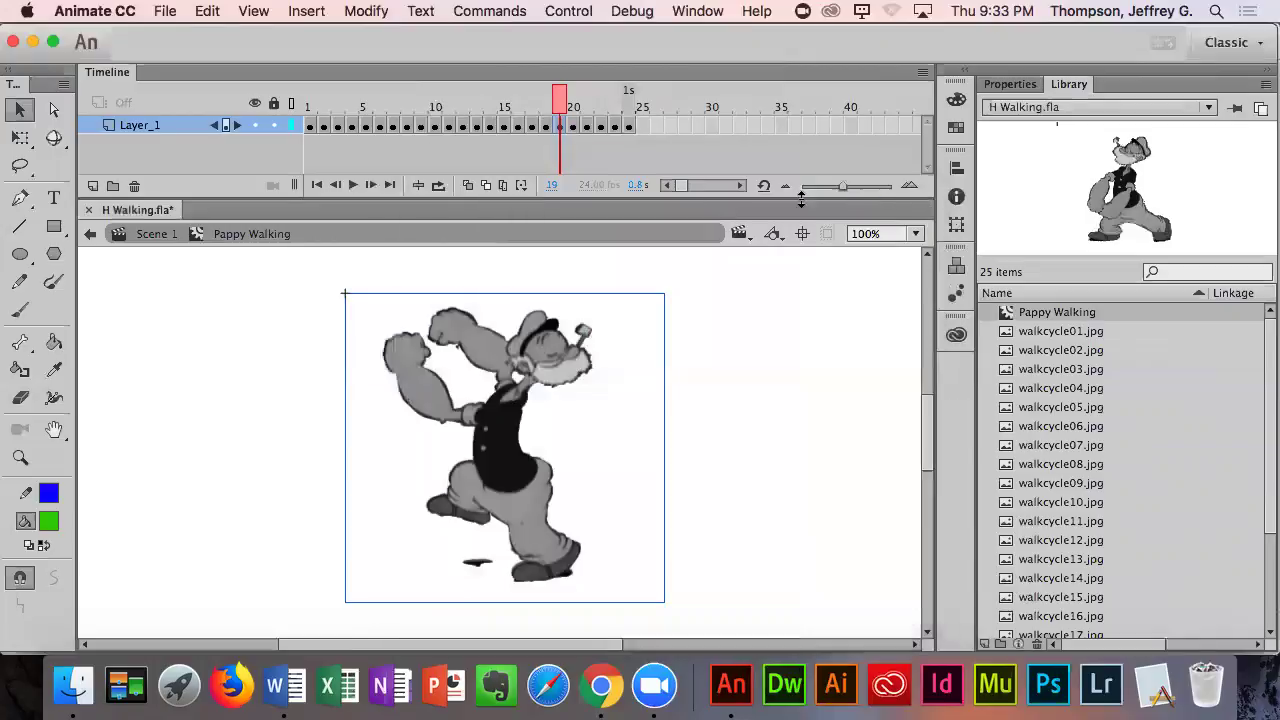
- Swap frames 20 and 21 to walkcycle20.jpg and walkcycle21.jpg
click(573, 130)
right_click(507, 426)
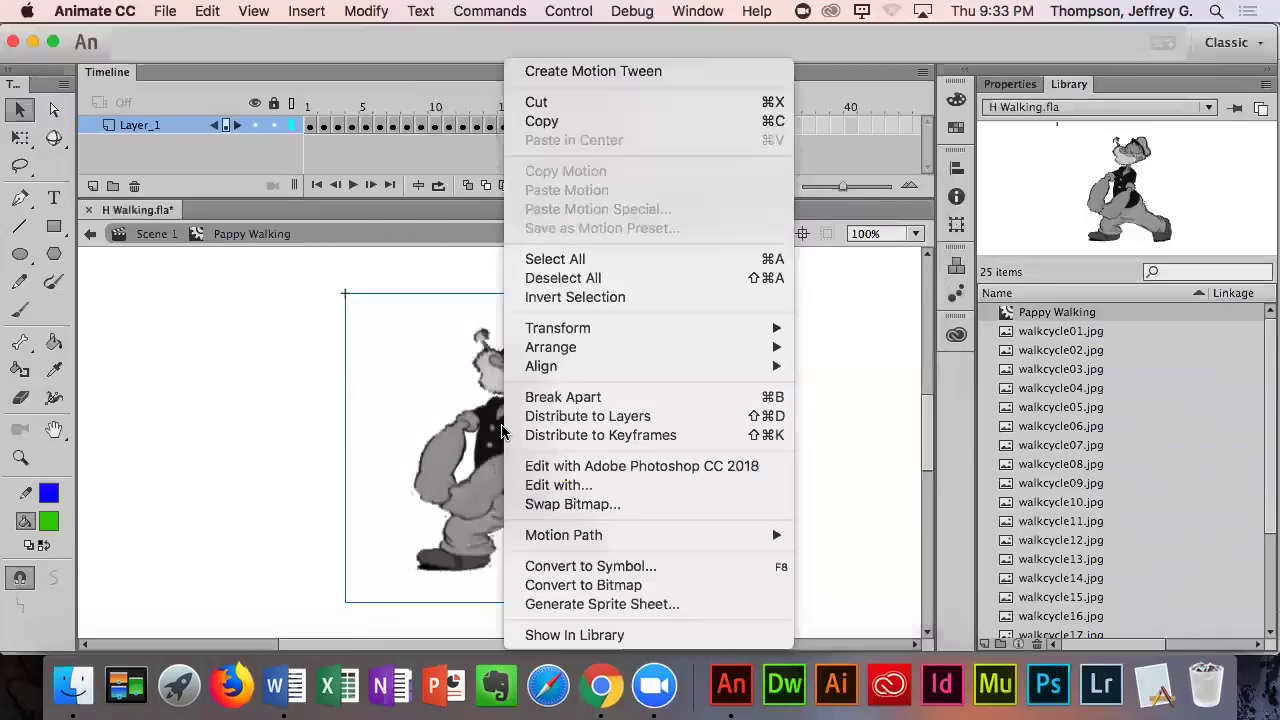
click(603, 503)
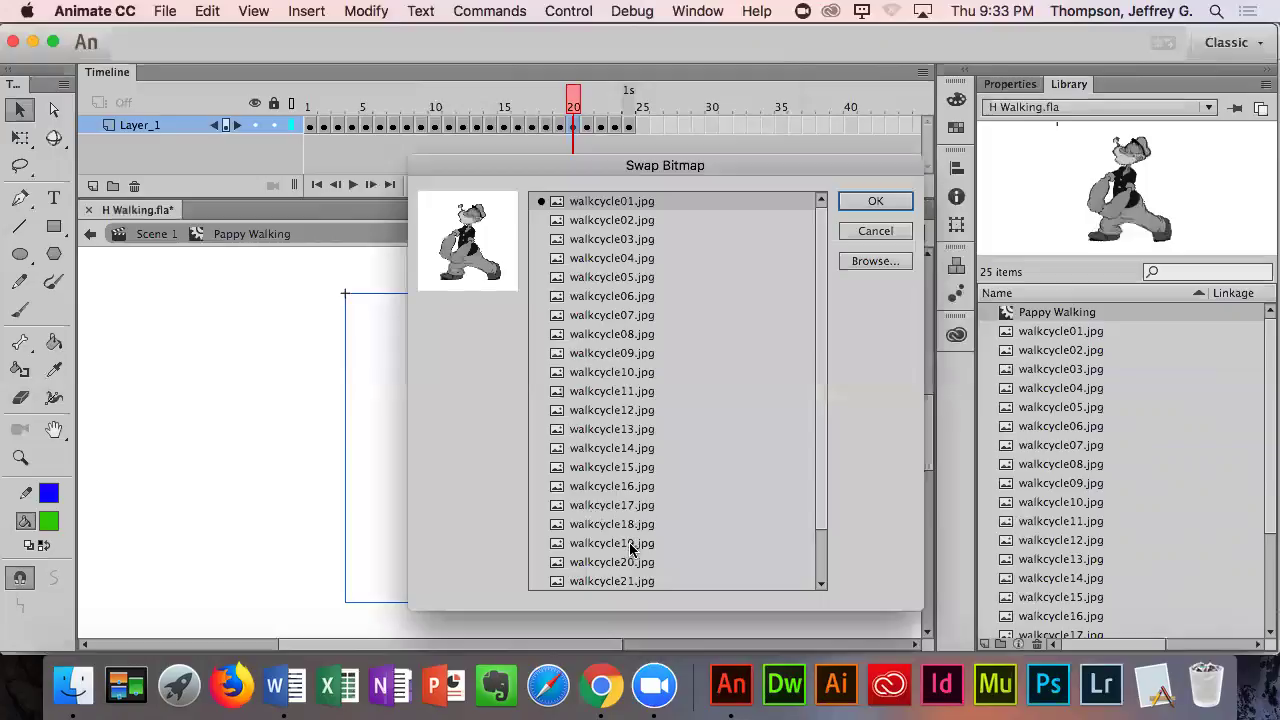
scroll(622, 538, down, 1)
click(604, 524)
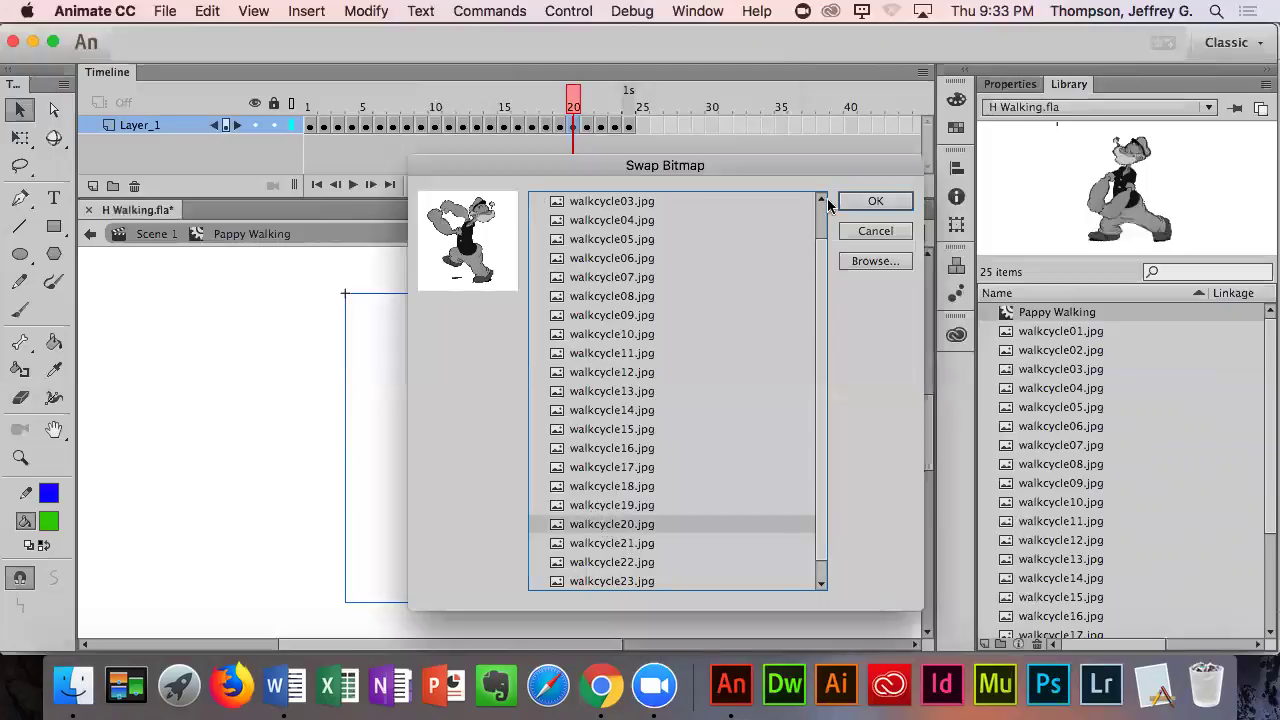
click(875, 201)
click(585, 125)
click(558, 320)
right_click(514, 444)
click(612, 505)
click(612, 581)
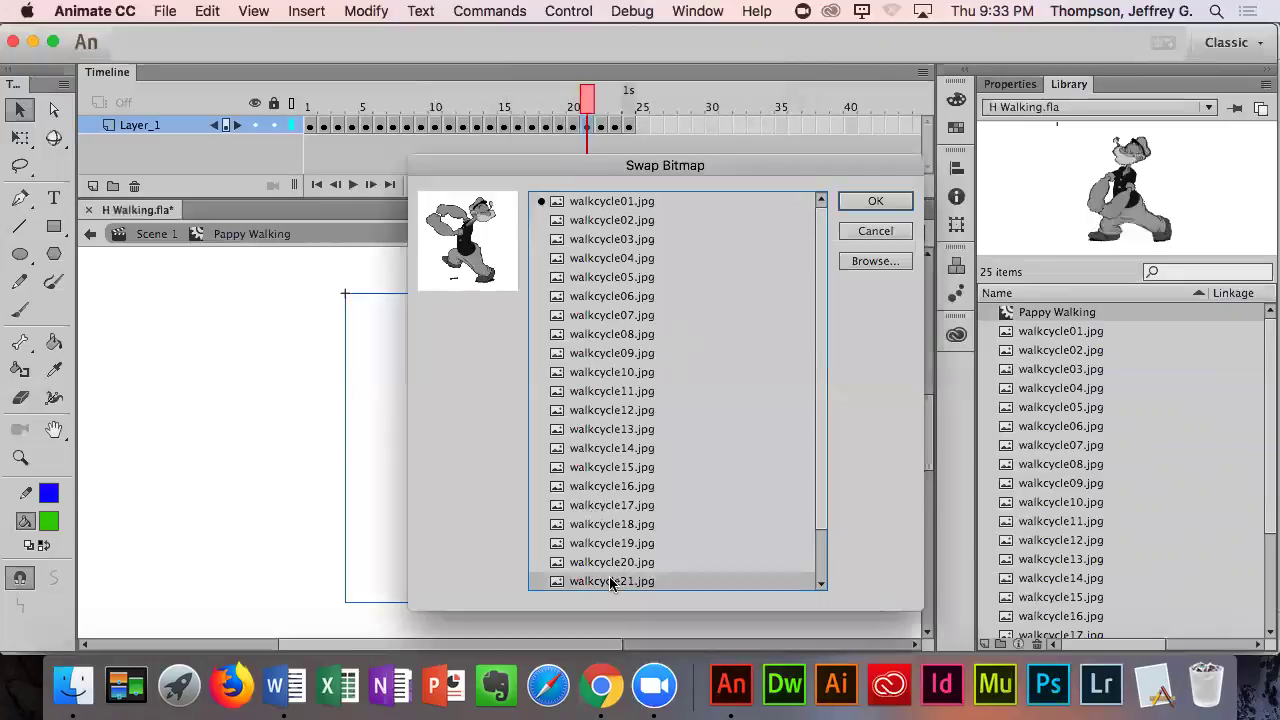
click(875, 201)
- Swap frames 22 and 23 to walkcycle22.jpg and walkcycle23.jpg
click(600, 126)
right_click(485, 457)
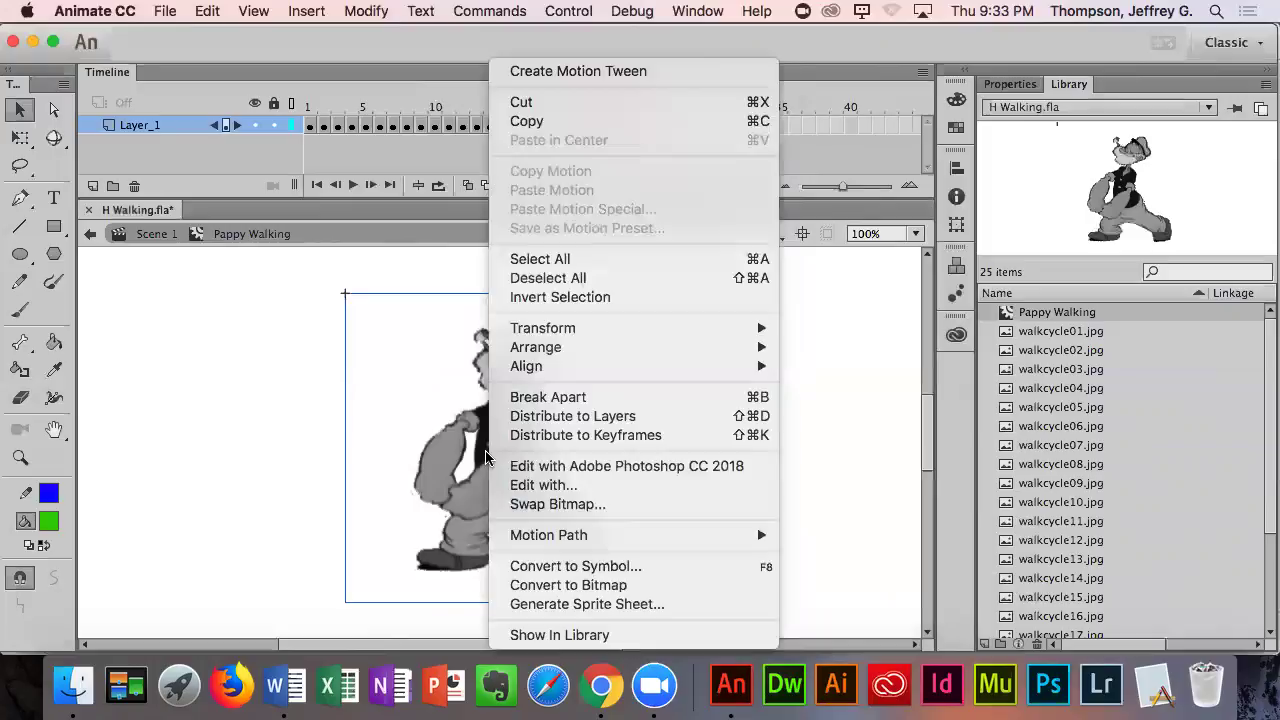
click(582, 505)
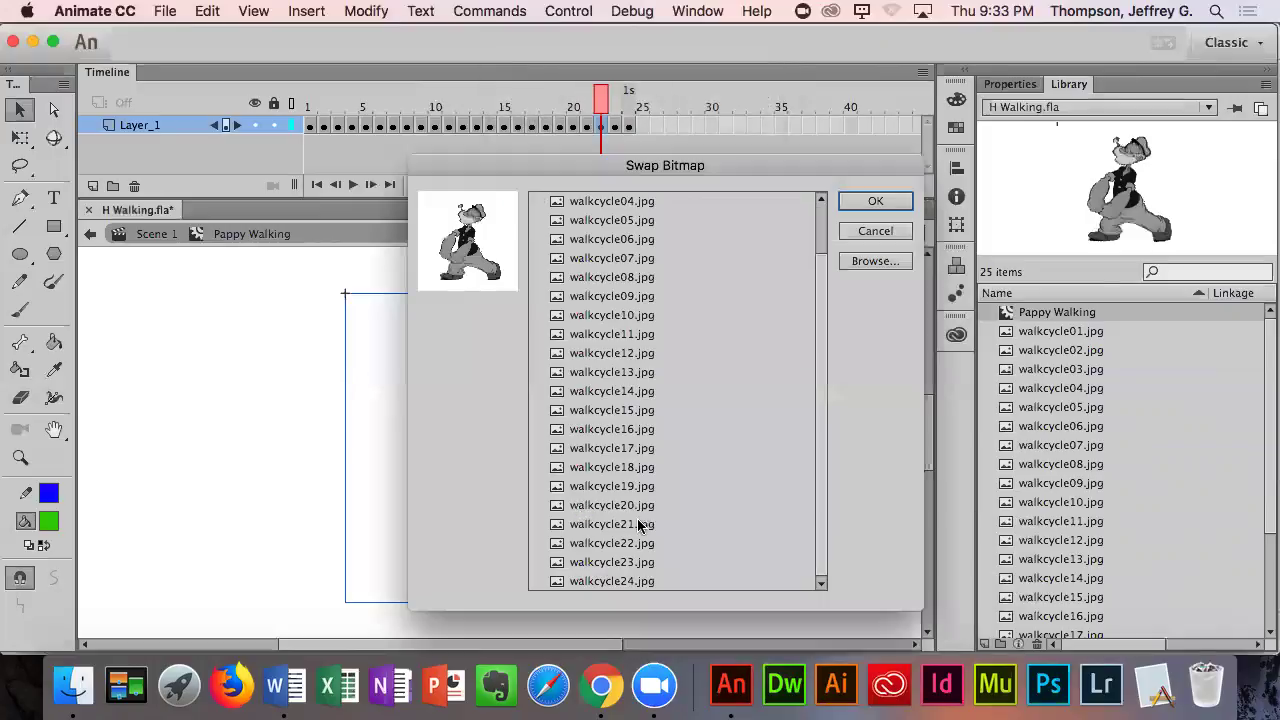
click(593, 543)
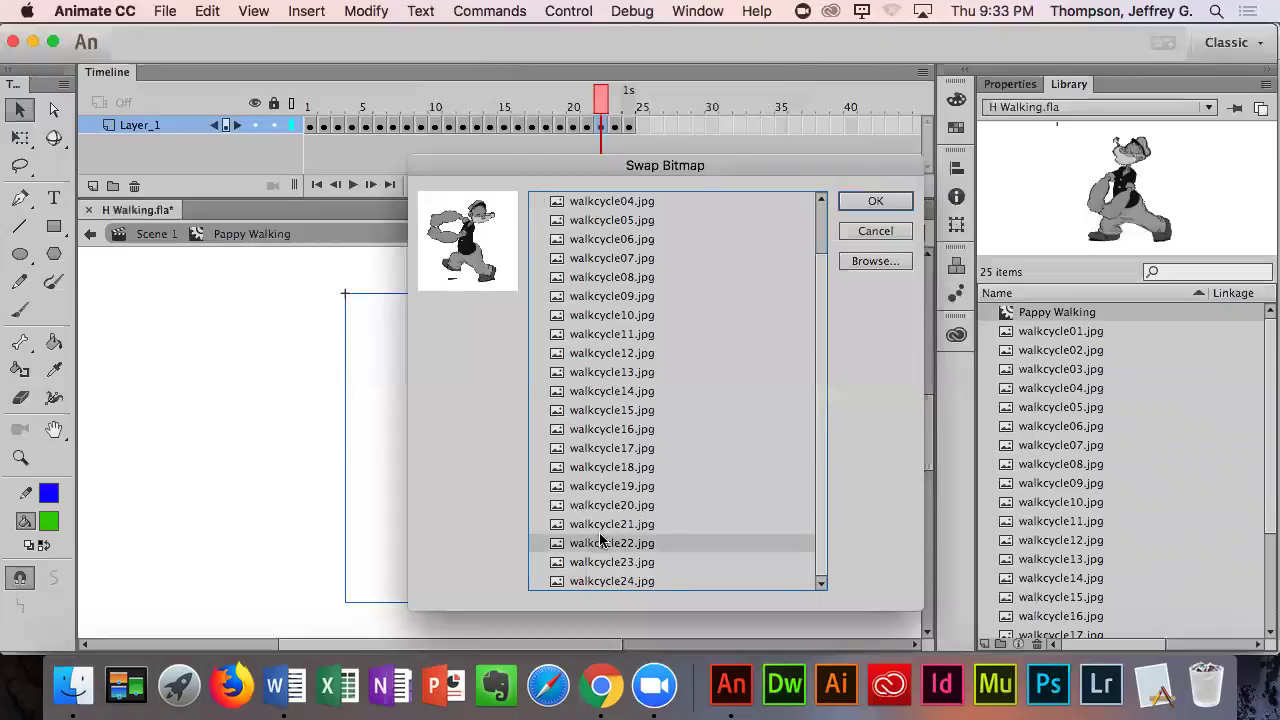
click(900, 205)
click(616, 126)
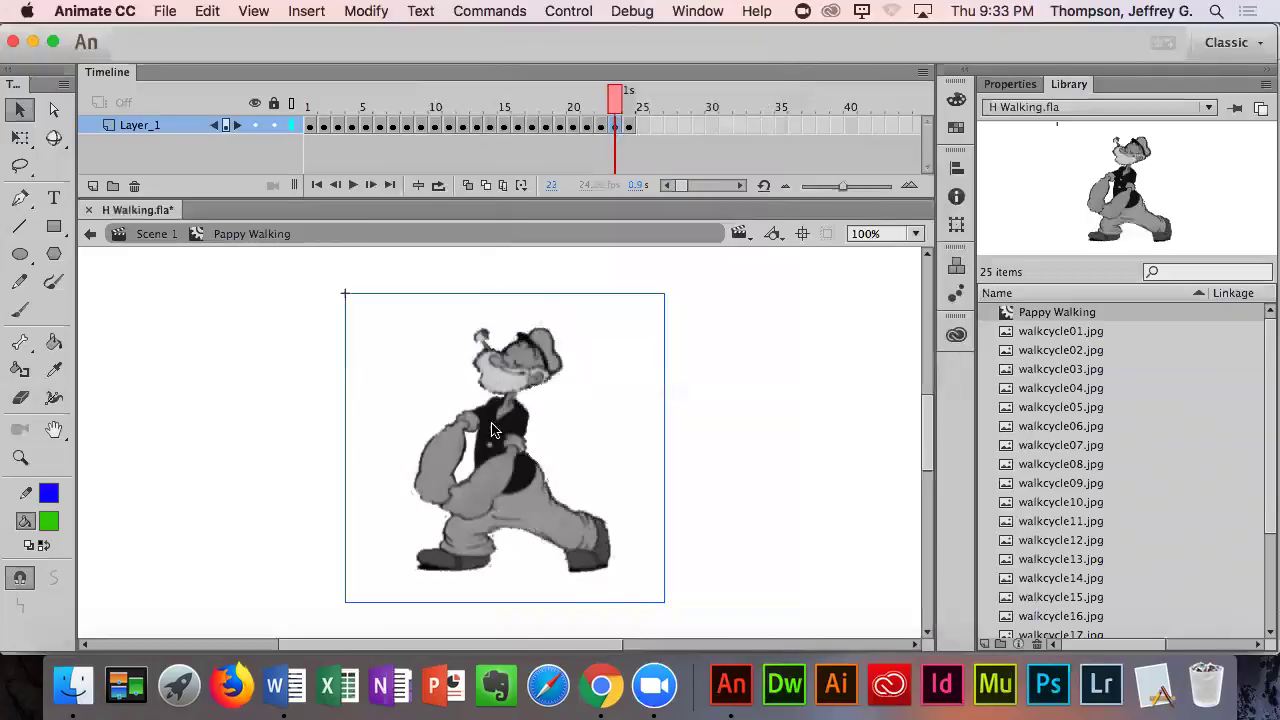
right_click(493, 428)
click(571, 504)
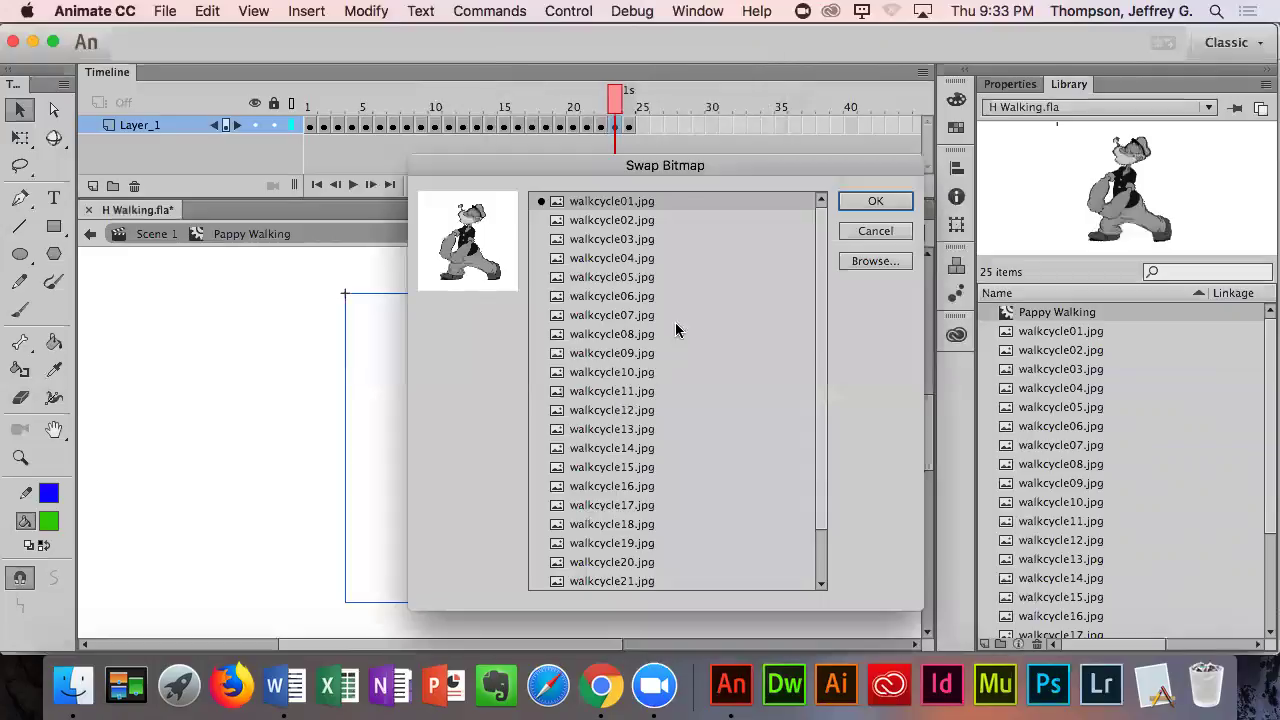
scroll(651, 409, down, 2)
click(603, 562)
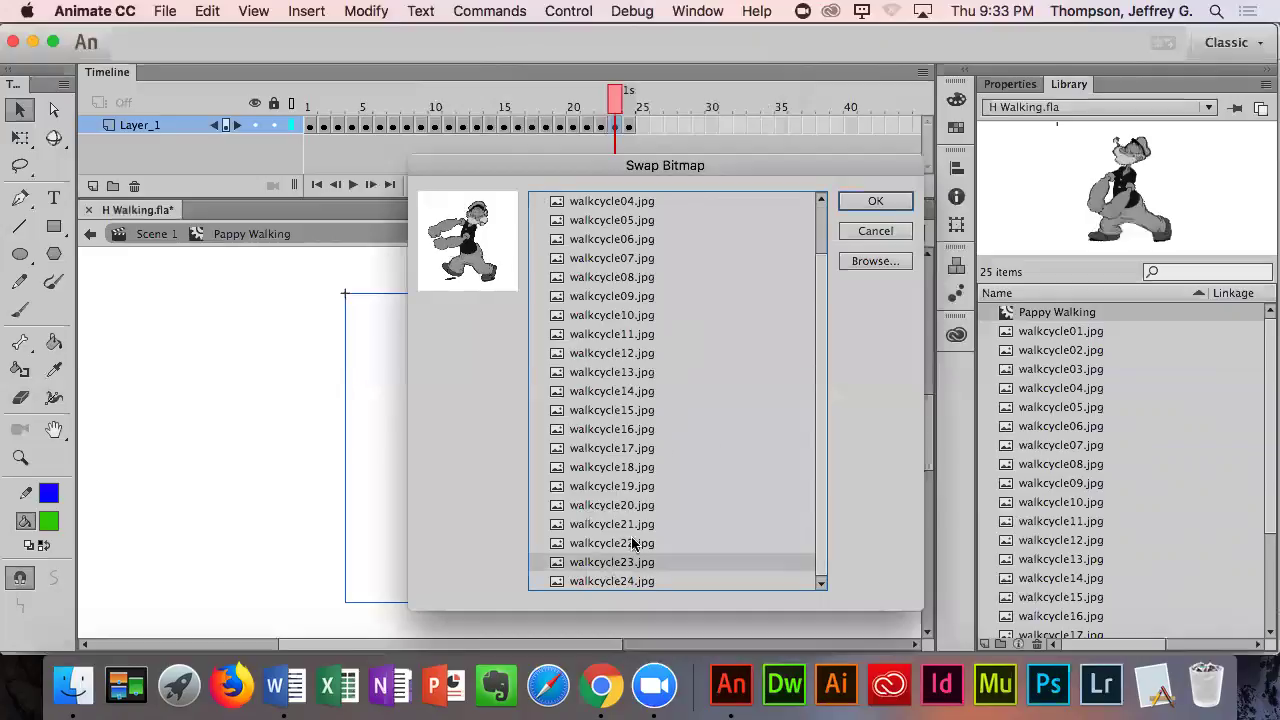
click(875, 202)
- Swap the last frame, 24, to walkcycle24.jpg
click(628, 127)
right_click(521, 468)
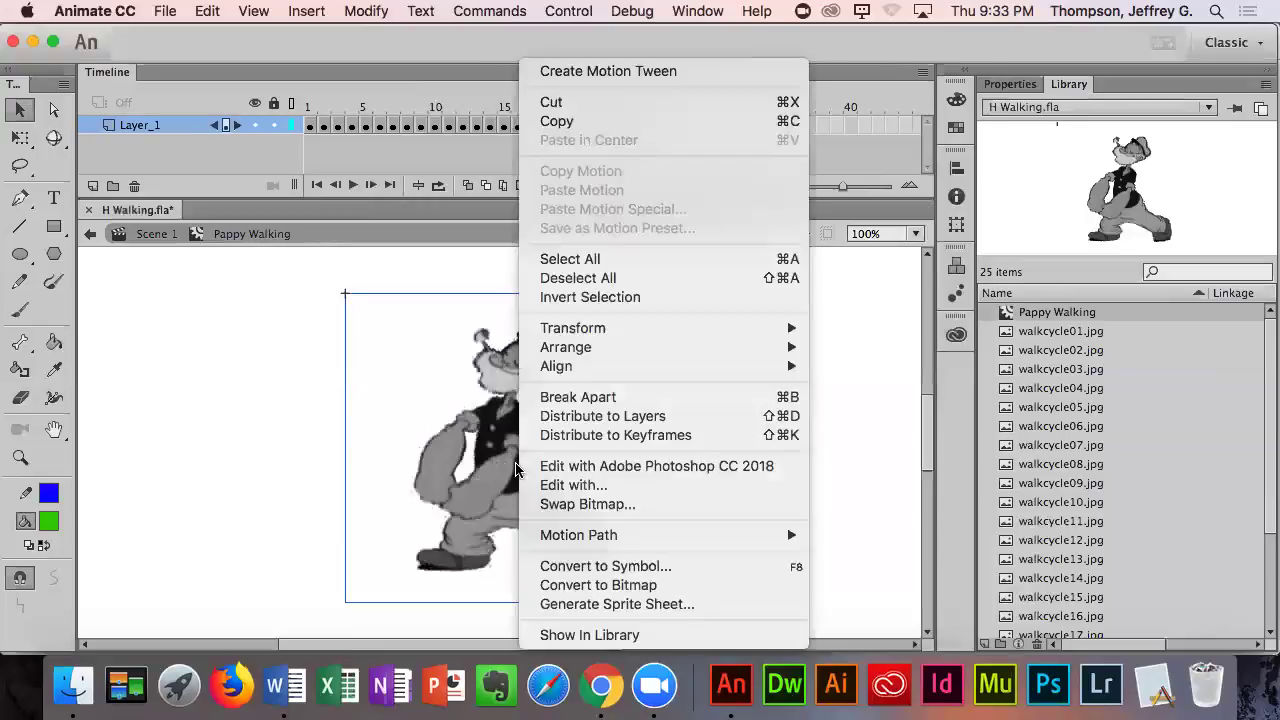
mouse_move(621, 538)
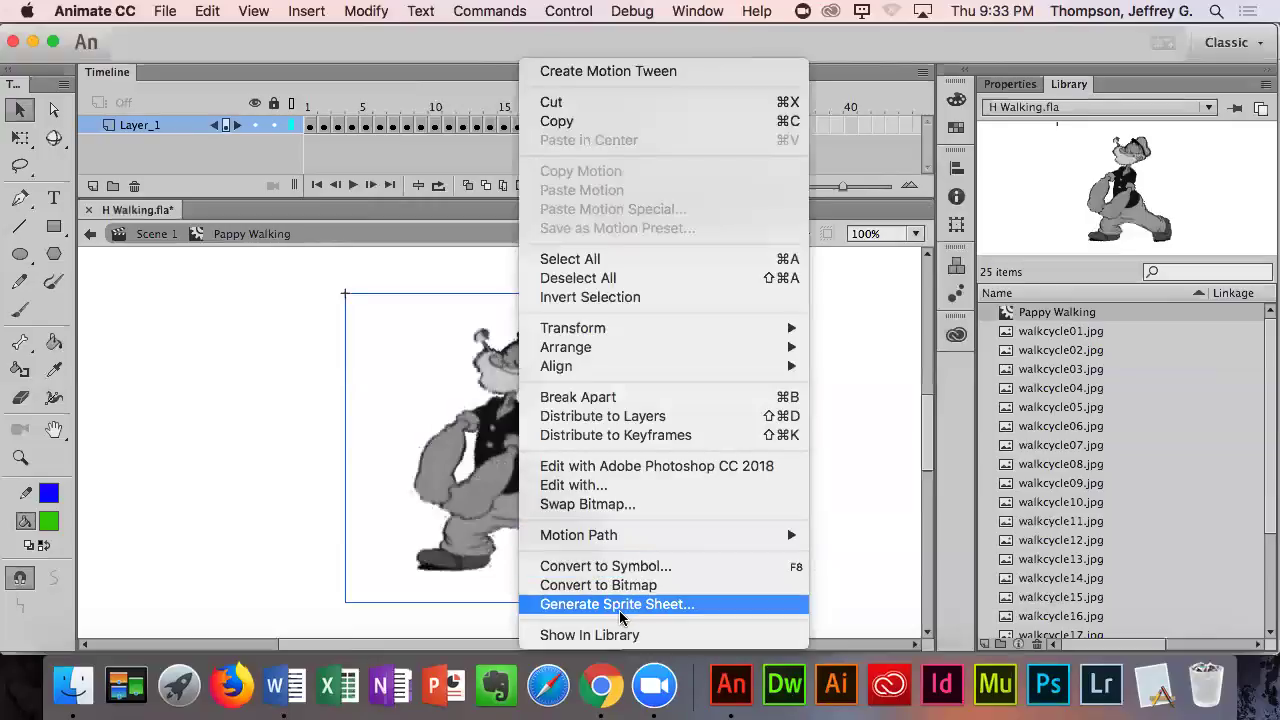
click(633, 505)
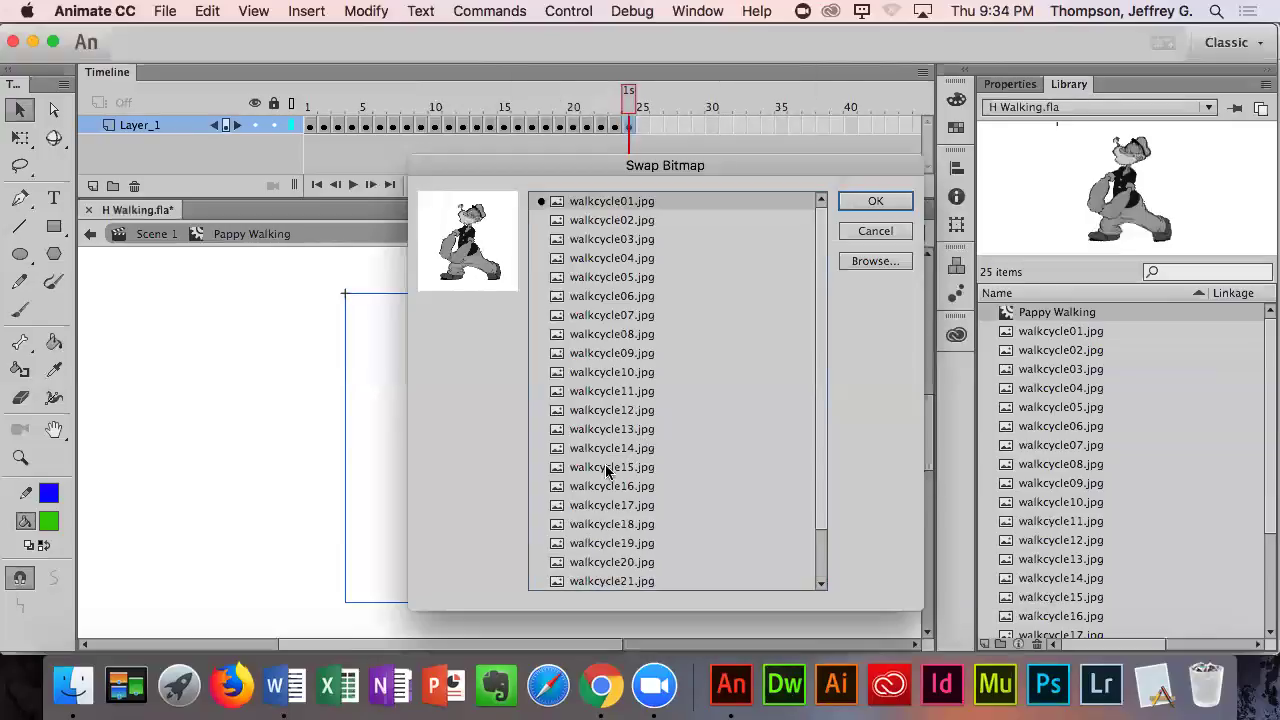
scroll(627, 574, down, 3)
click(622, 581)
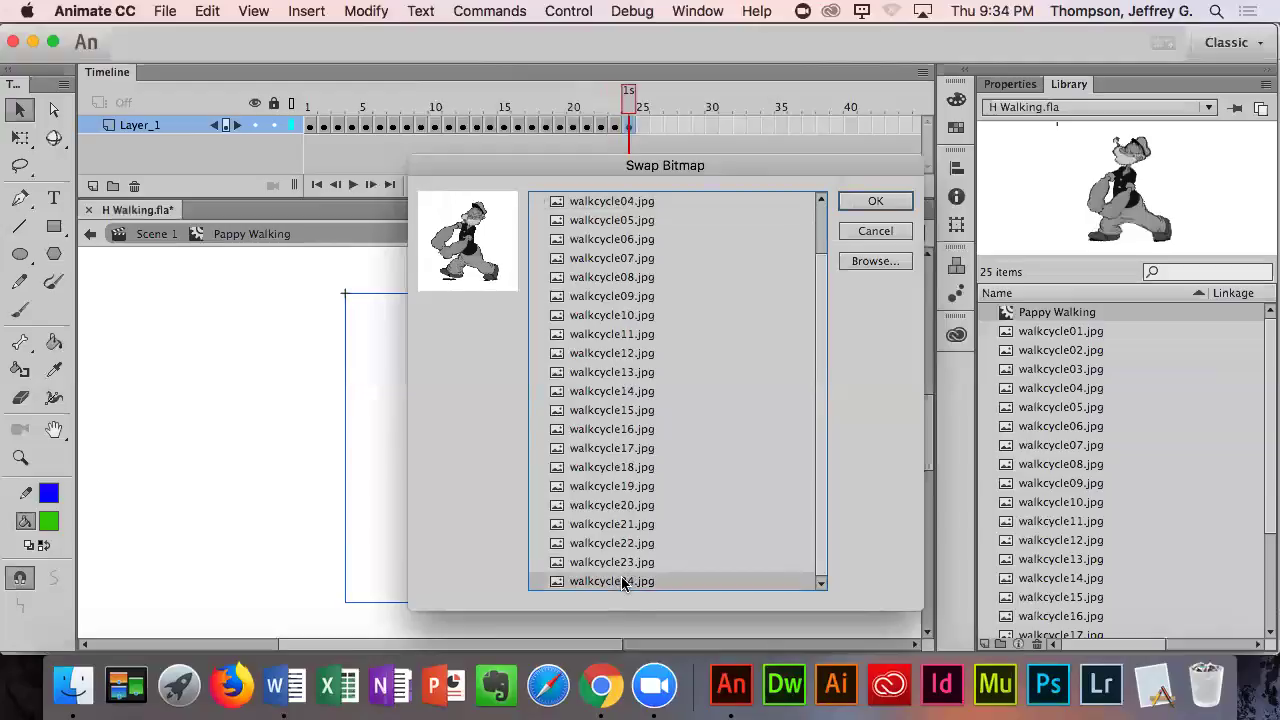
click(877, 201)
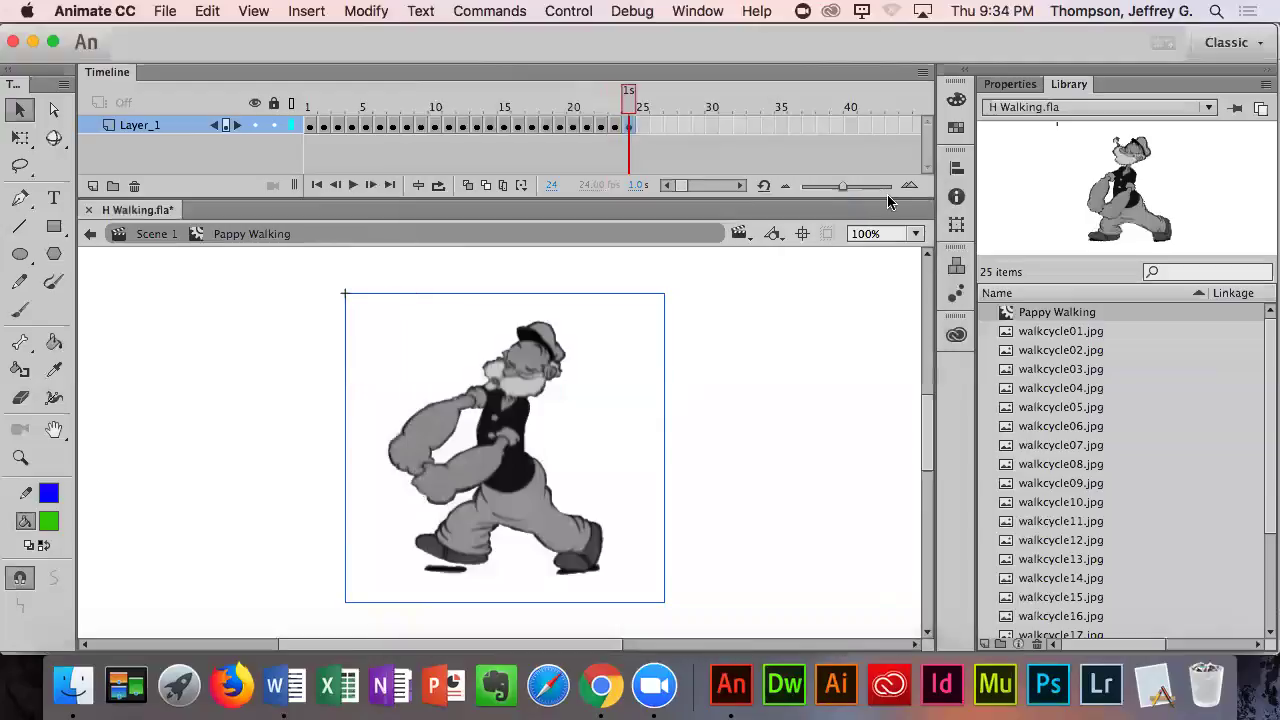
key(super+Return)
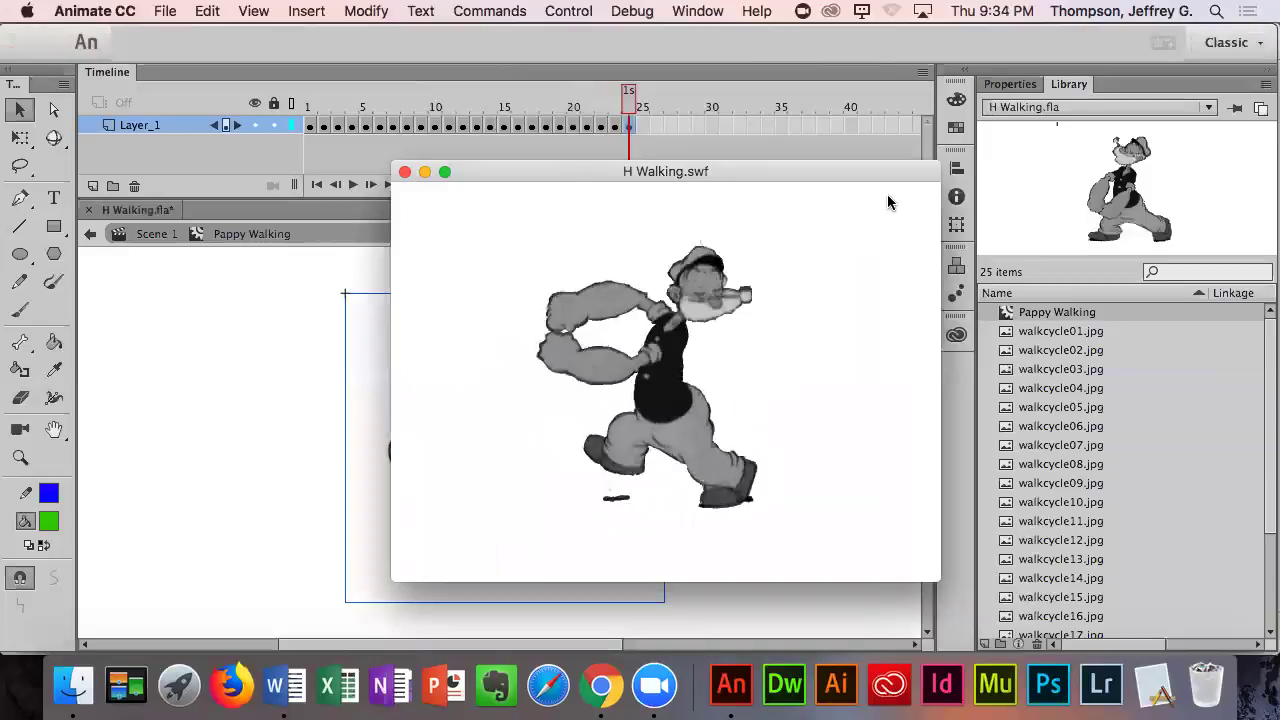
click(404, 172)
- Replace frame 15's bitmap with walkcycle01.jpg
click(501, 124)
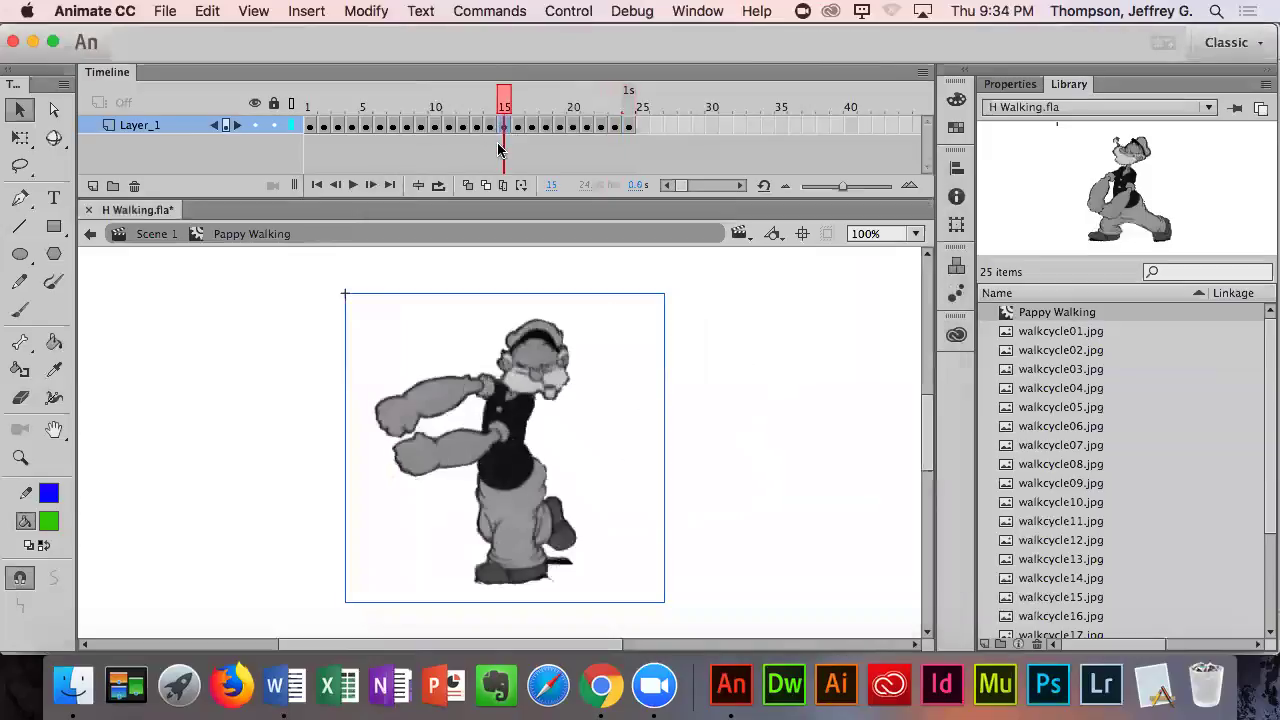
right_click(501, 424)
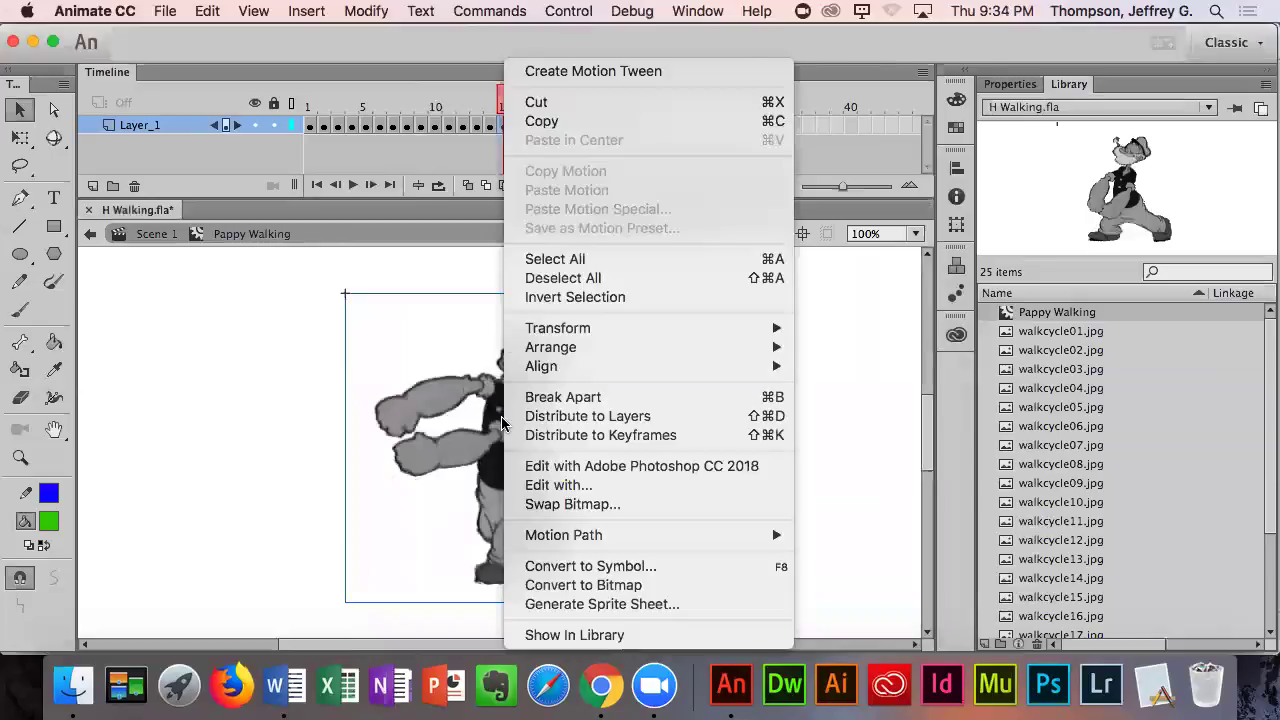
click(576, 505)
click(588, 203)
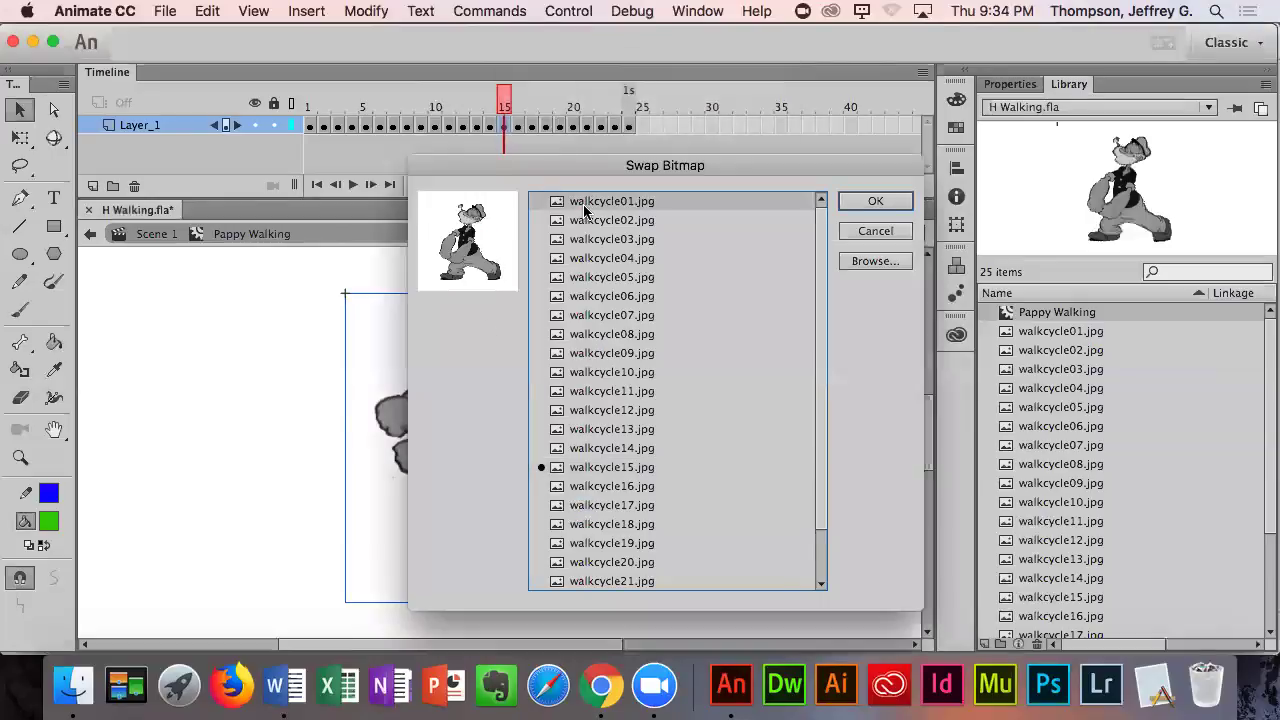
click(877, 204)
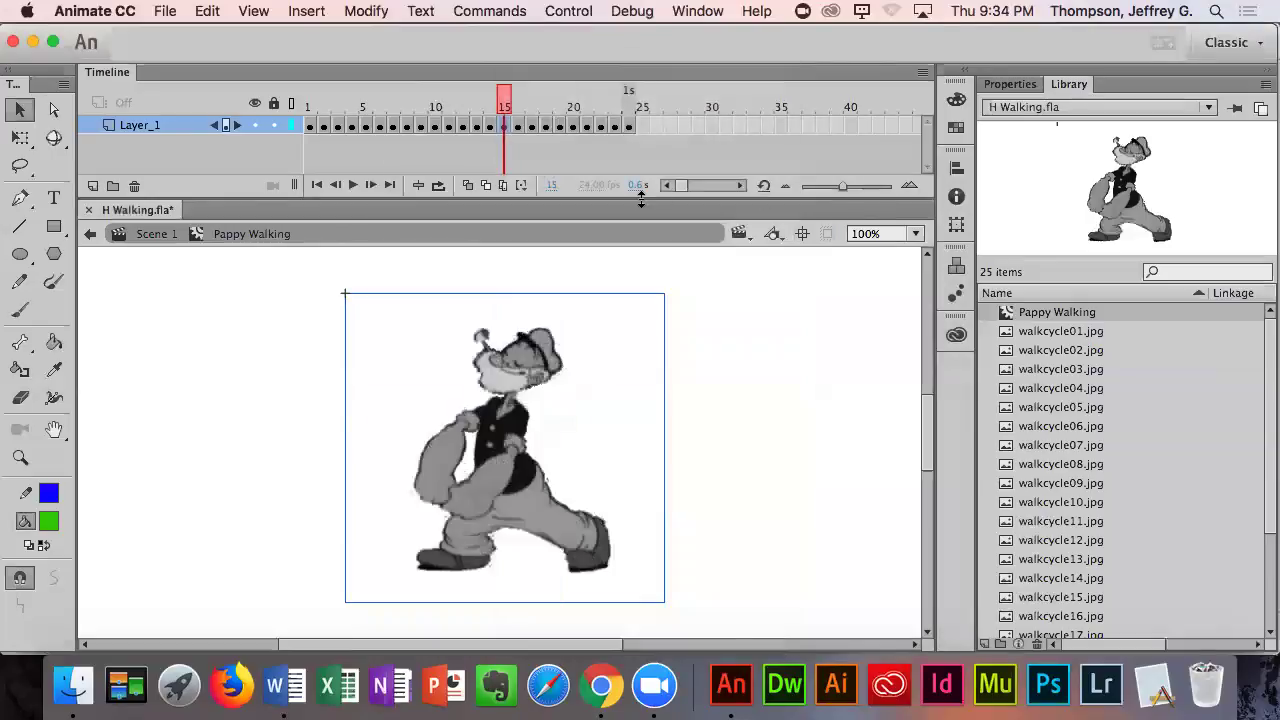
- Test-play the walk cycle, then scrub the timeline from frame 1 through the poses
key(super+Return)
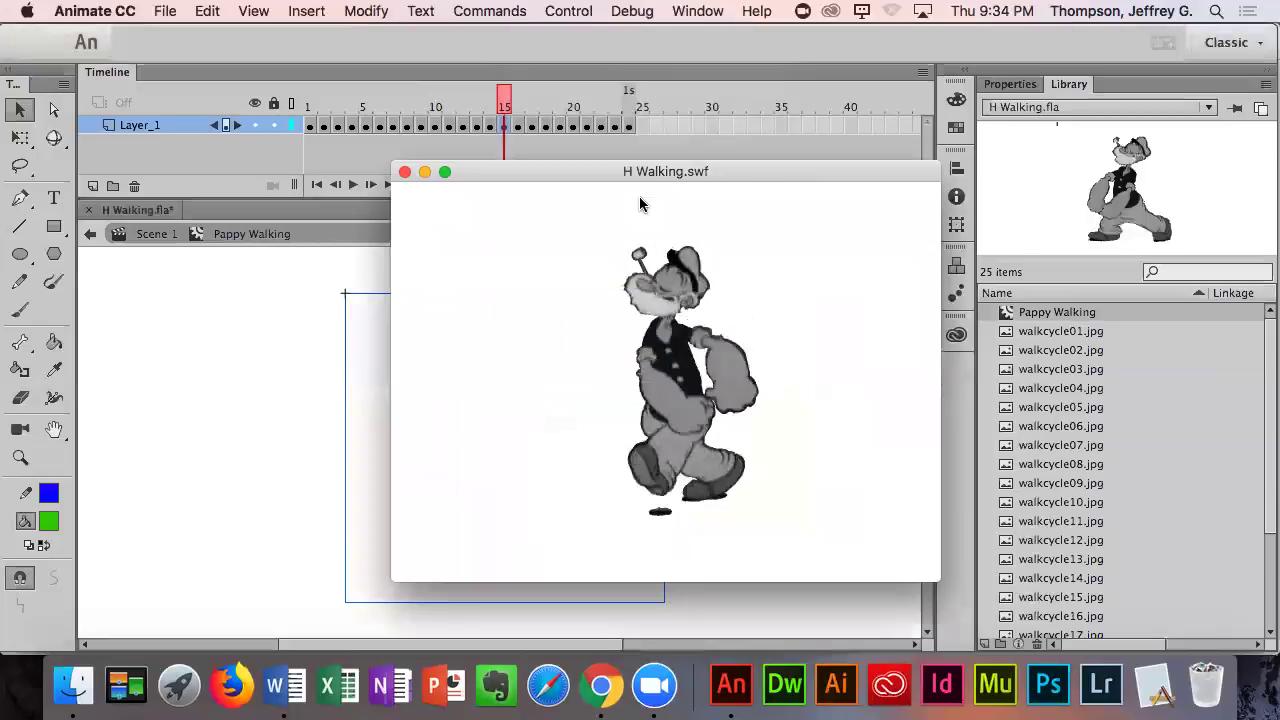
click(405, 173)
click(309, 106)
click(322, 117)
drag(322, 117, 517, 132)
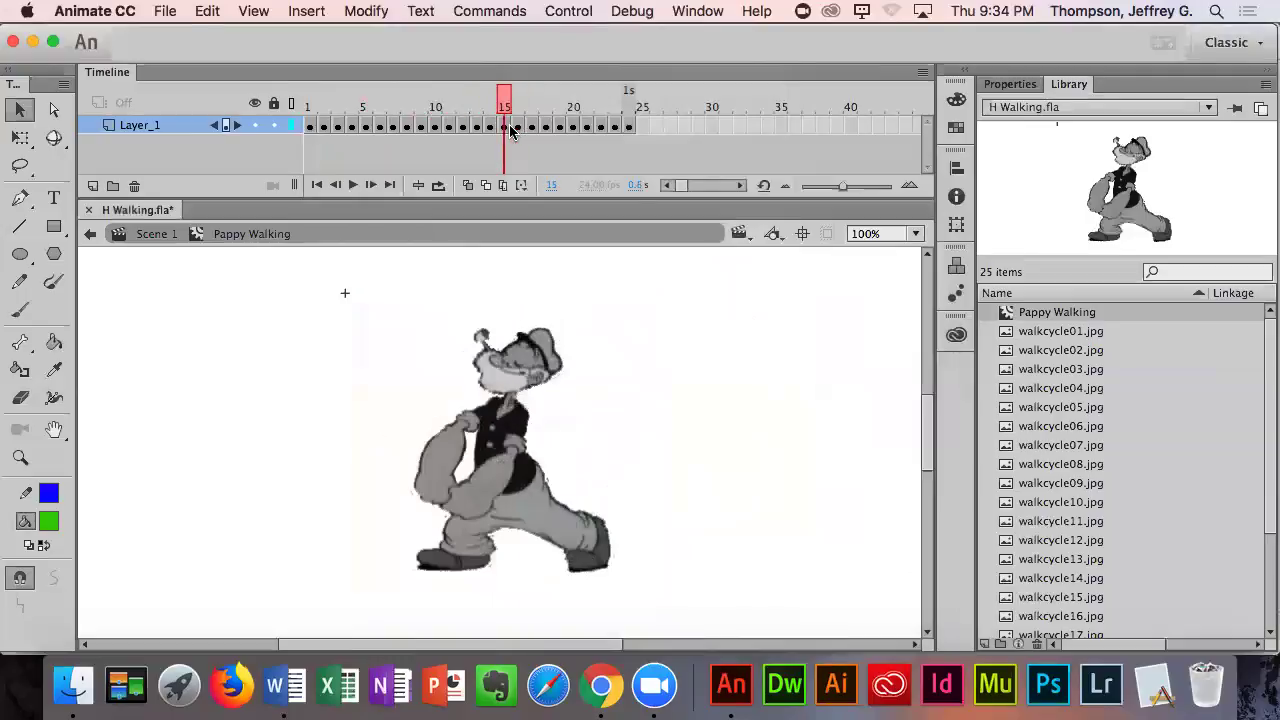
- Put walkcycle15.jpg back on frame 15 and test-play the corrected walk cycle
drag(510, 131, 505, 133)
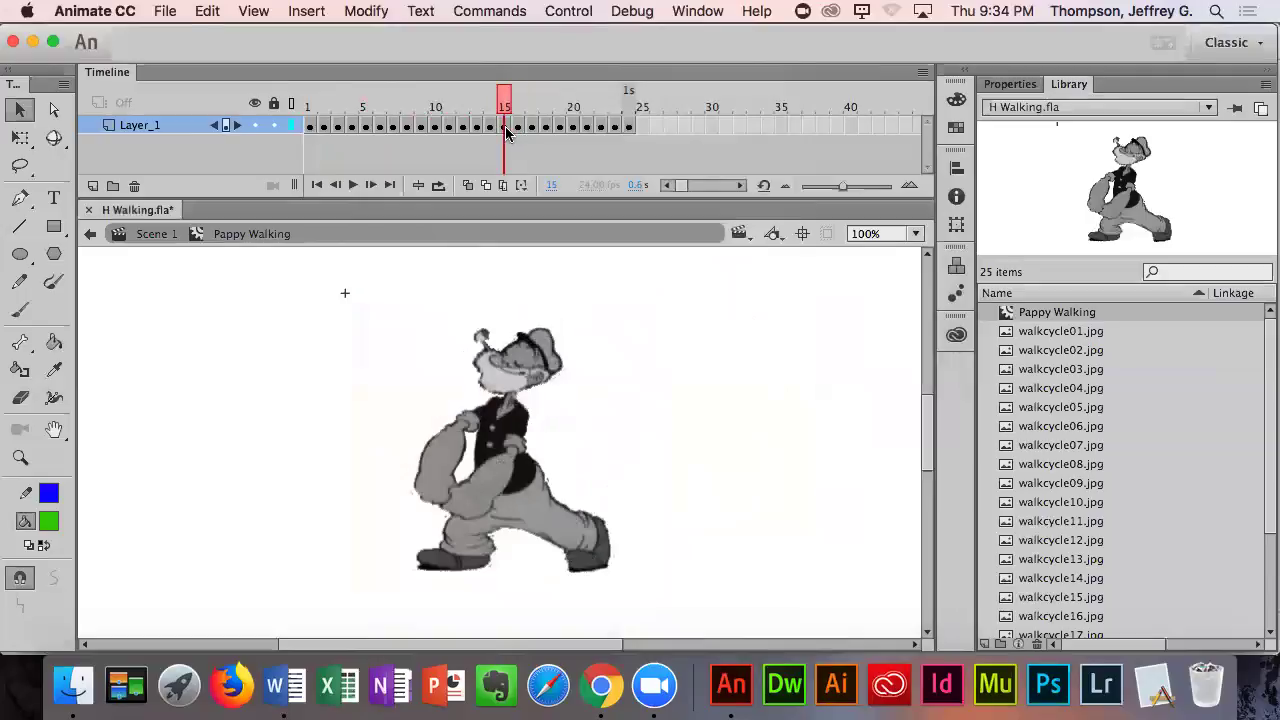
right_click(500, 448)
click(553, 504)
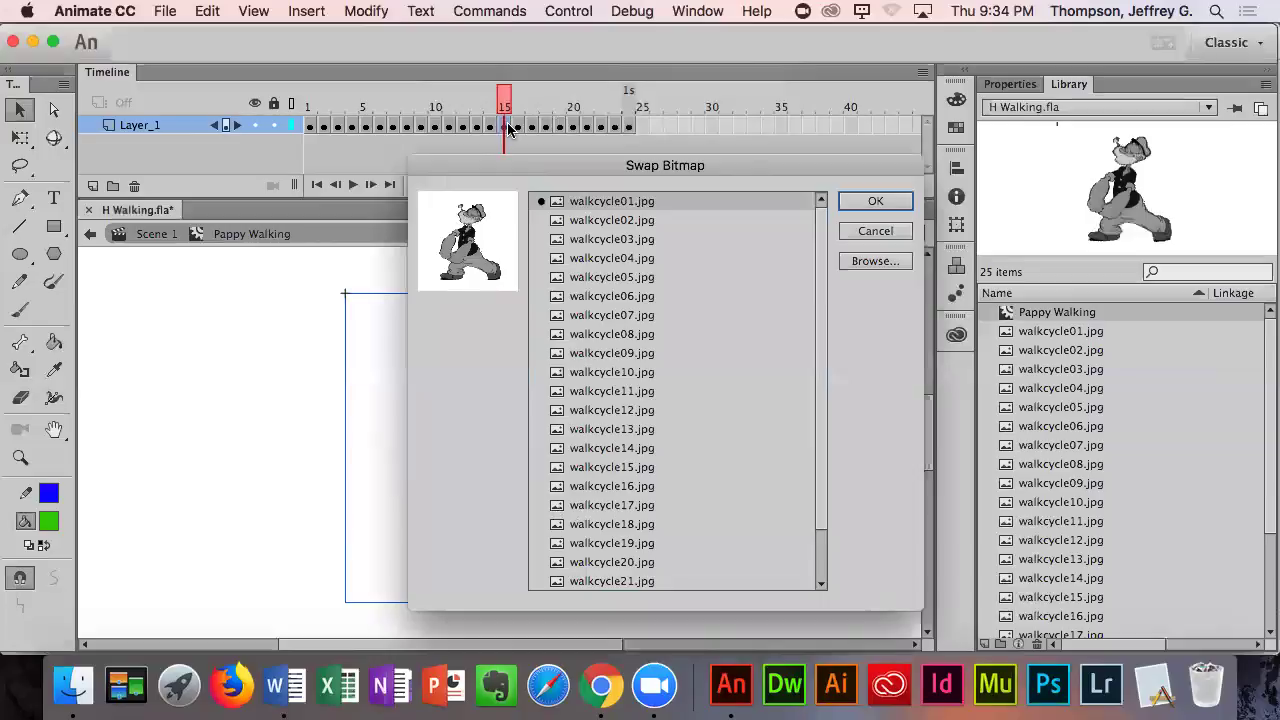
click(600, 467)
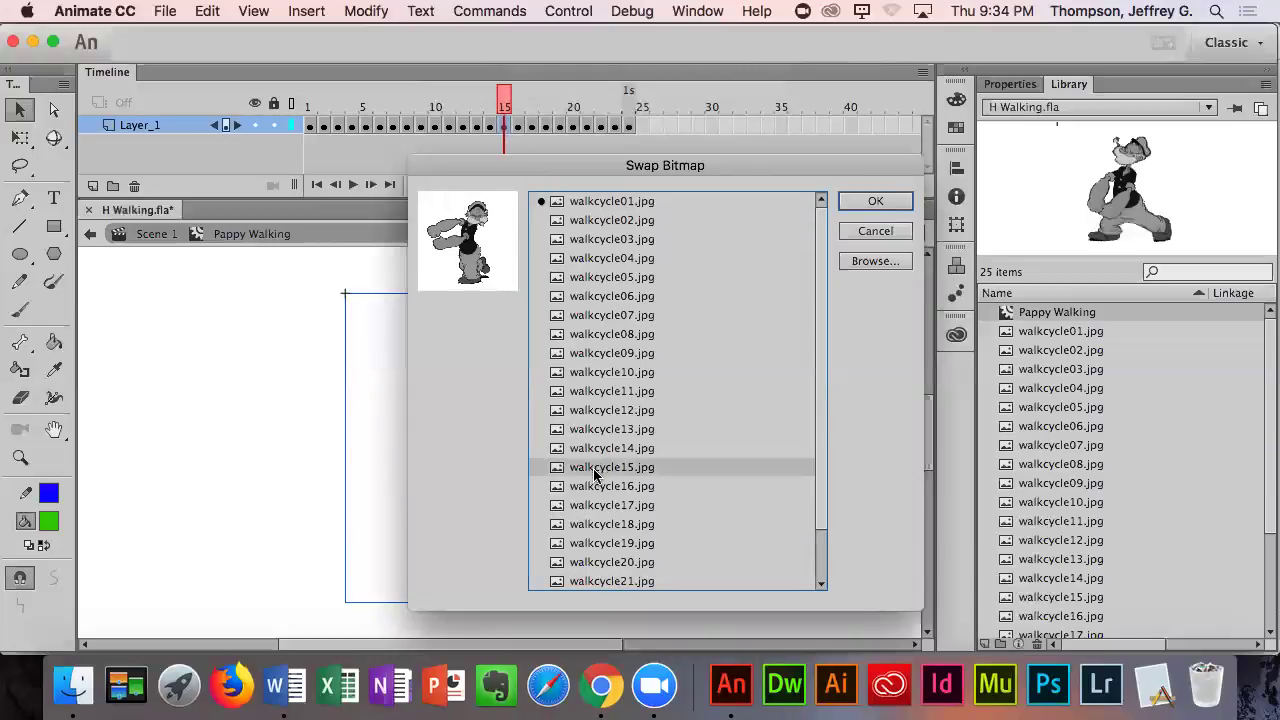
click(890, 205)
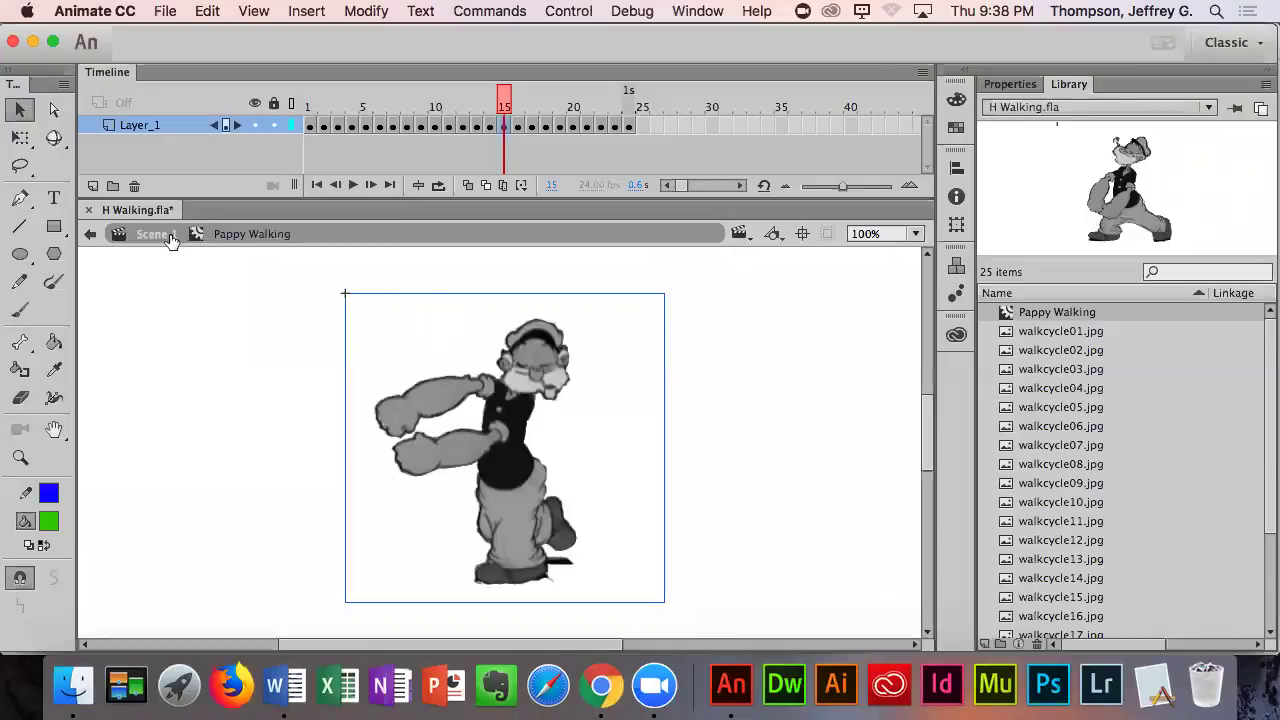
key(super+Return)
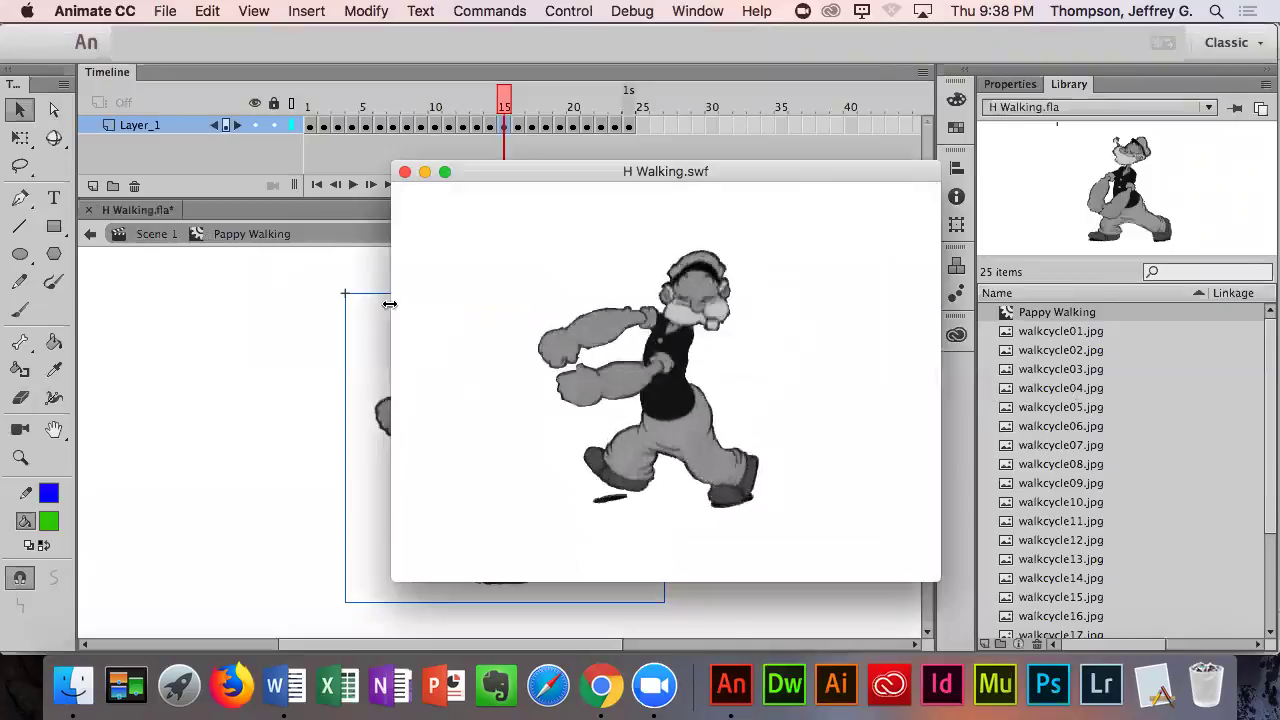
click(404, 173)
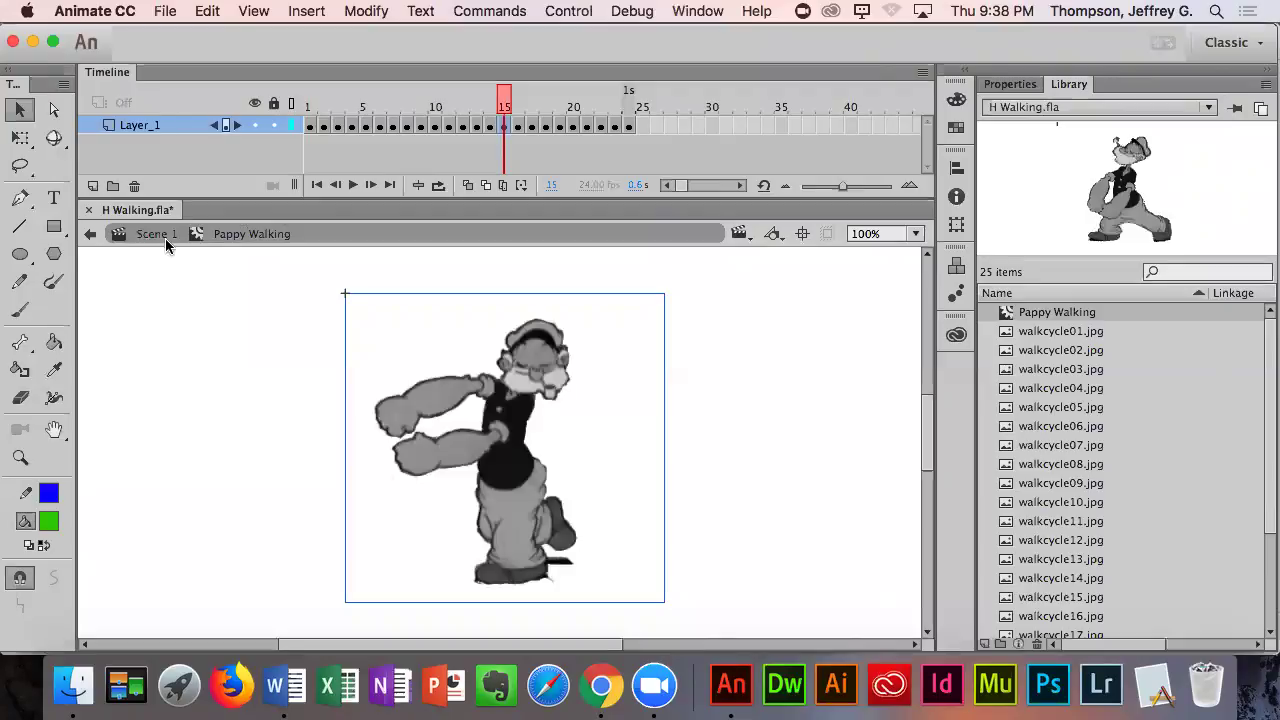
- In Scene 1, move Pappy off the stage's right edge and shrink it with Free Transform
click(157, 235)
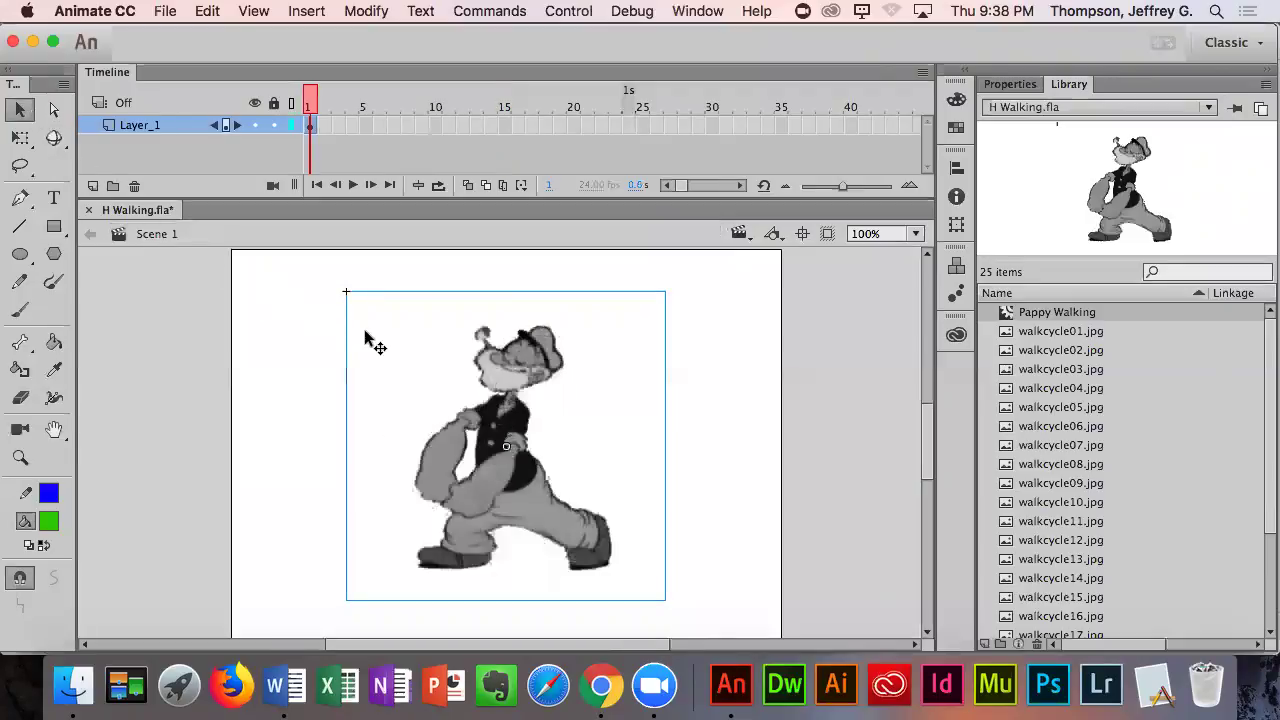
drag(400, 357, 771, 357)
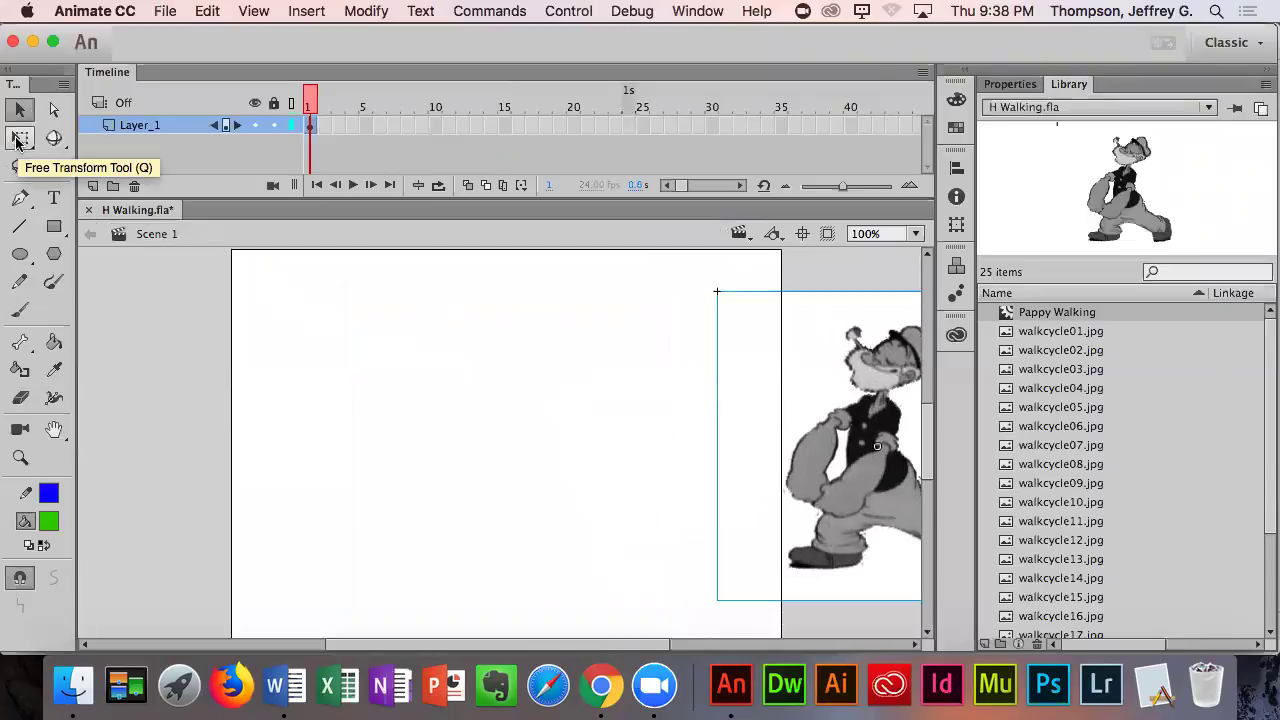
click(20, 139)
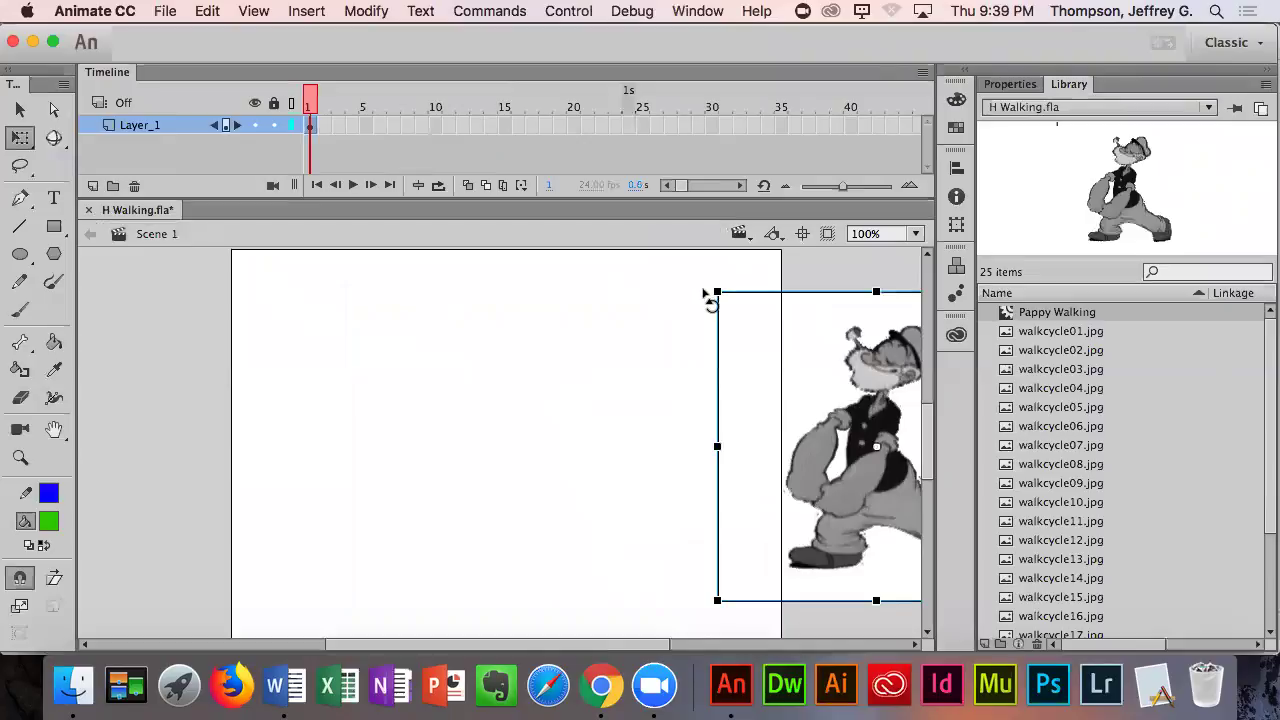
drag(719, 293, 799, 336)
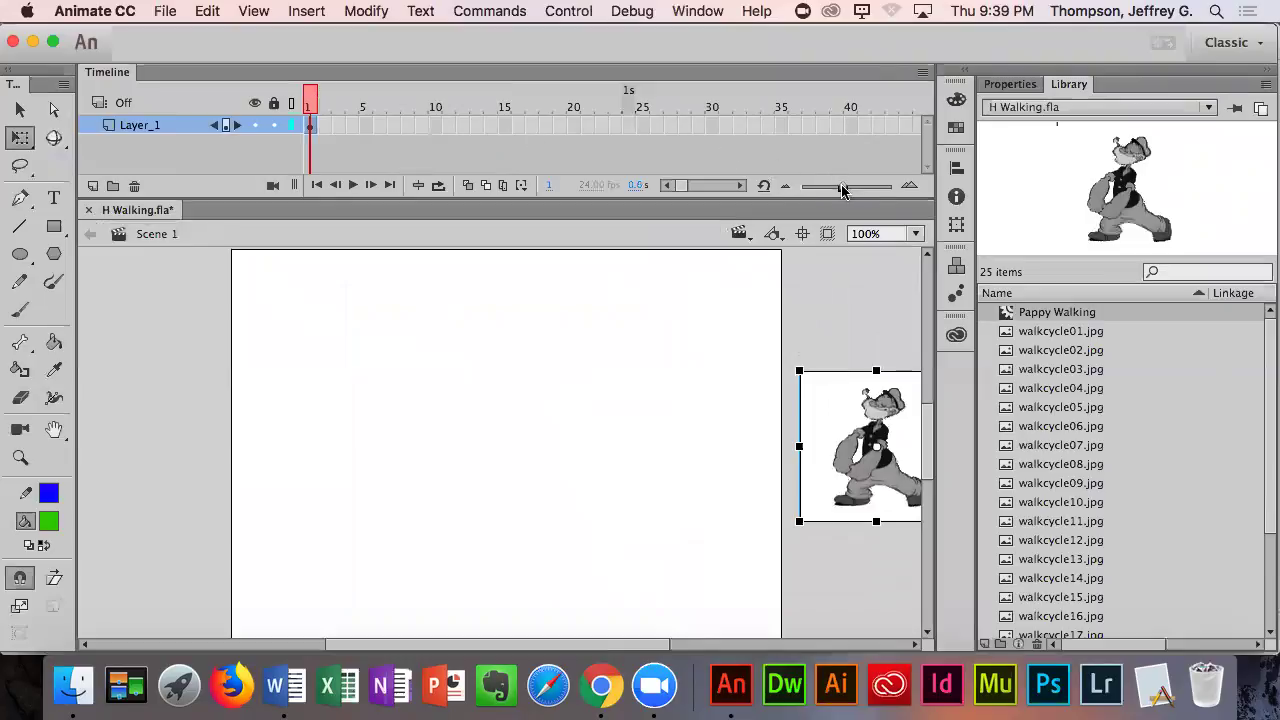
drag(684, 191, 697, 191)
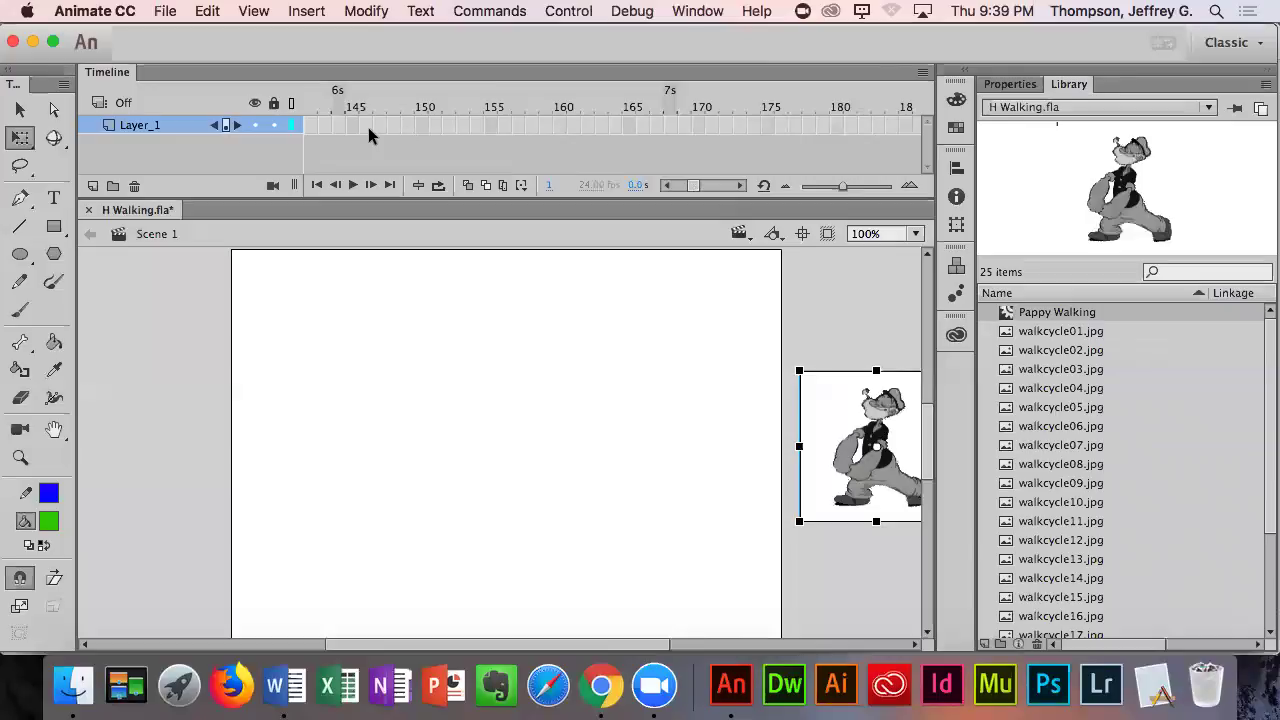
- Add a keyframe at frame 150 and move Pappy off the stage's left side
click(422, 126)
right_click(424, 130)
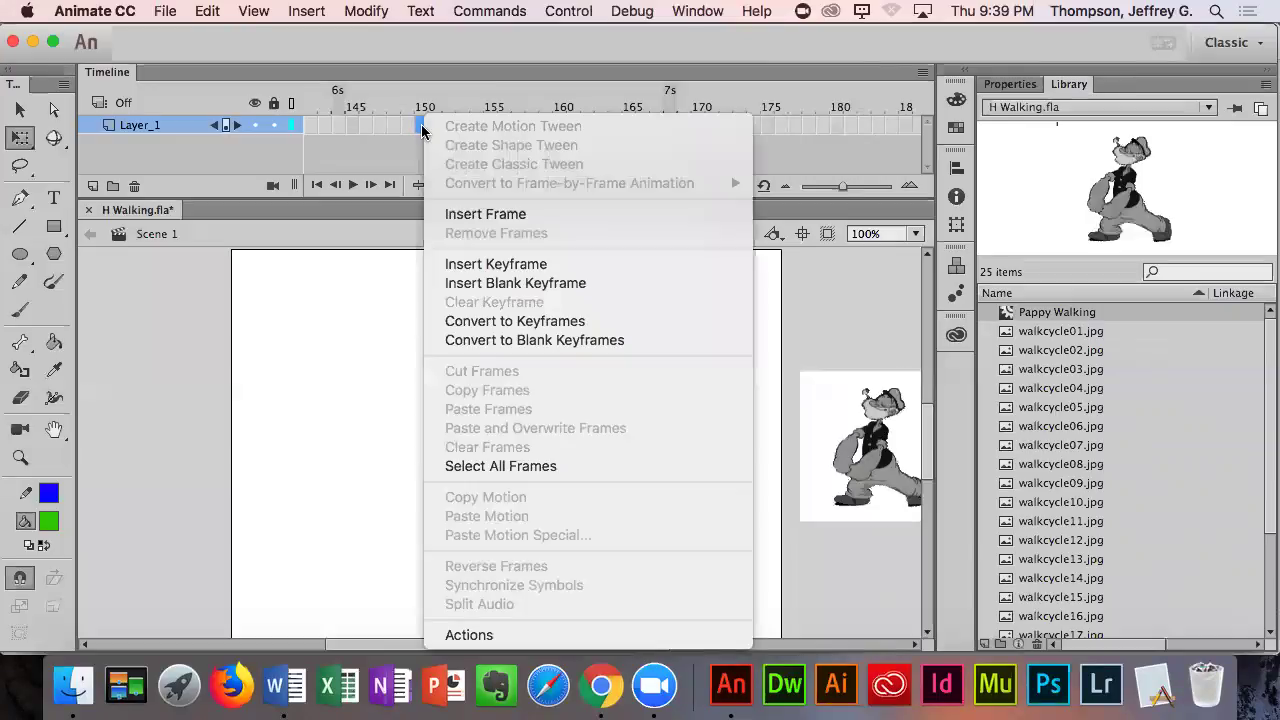
click(512, 263)
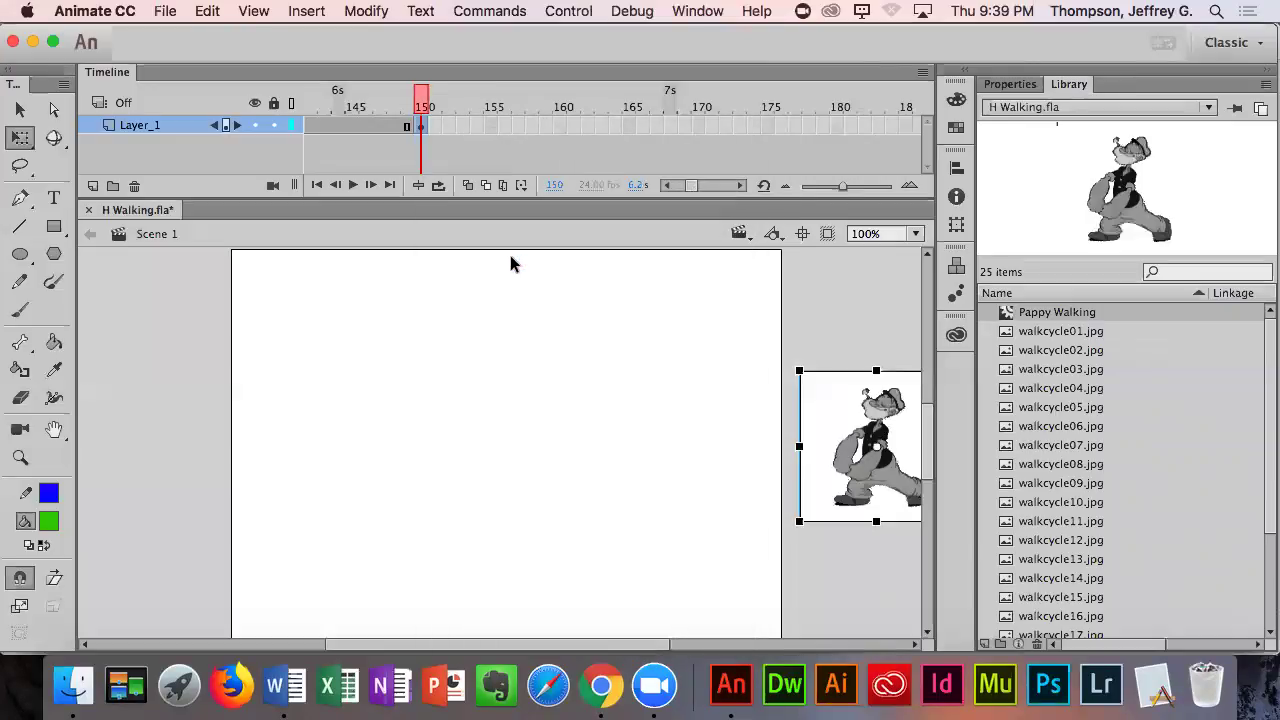
drag(869, 449, 150, 482)
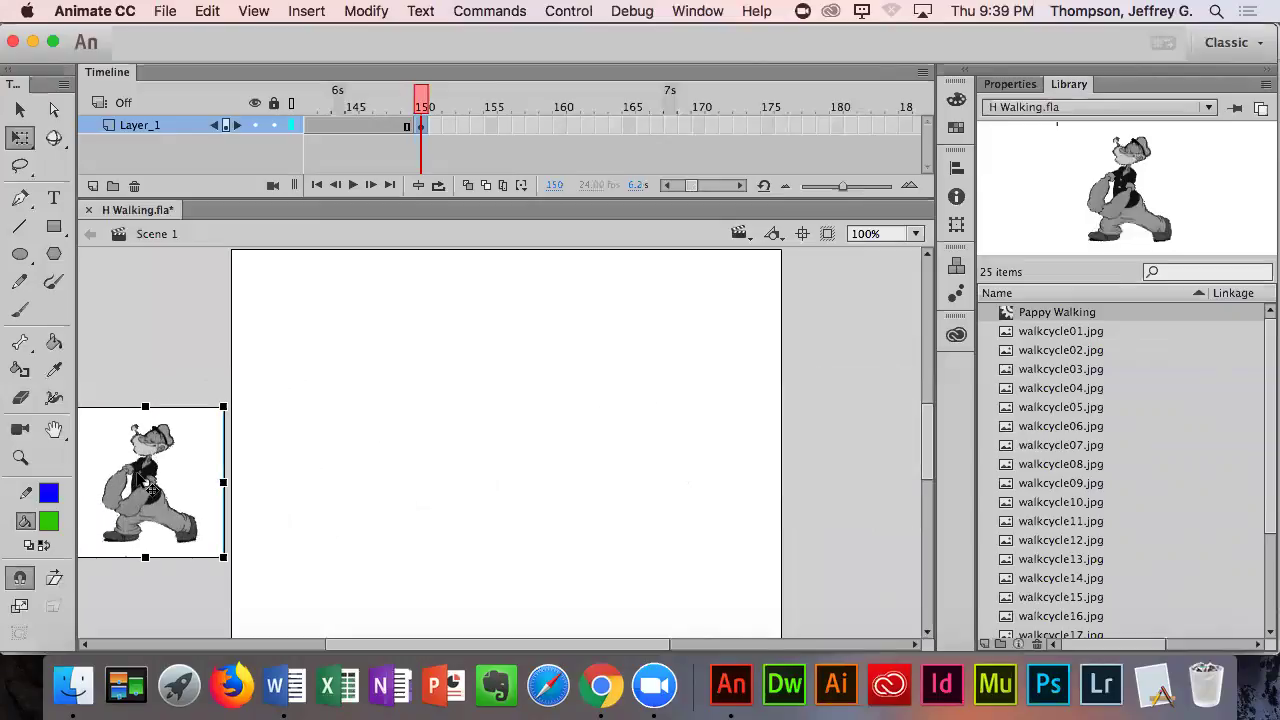
- Create a classic tween over frames 1–150, preview it on stage, and test the movie
right_click(336, 125)
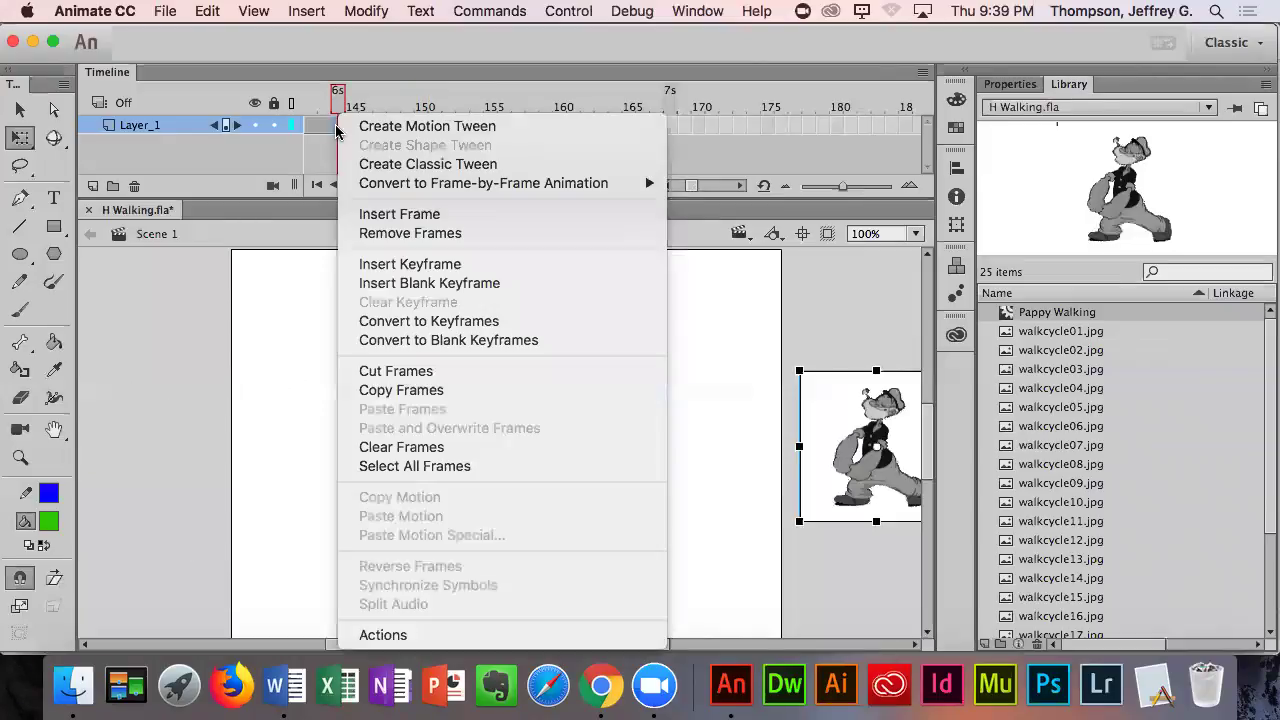
click(368, 164)
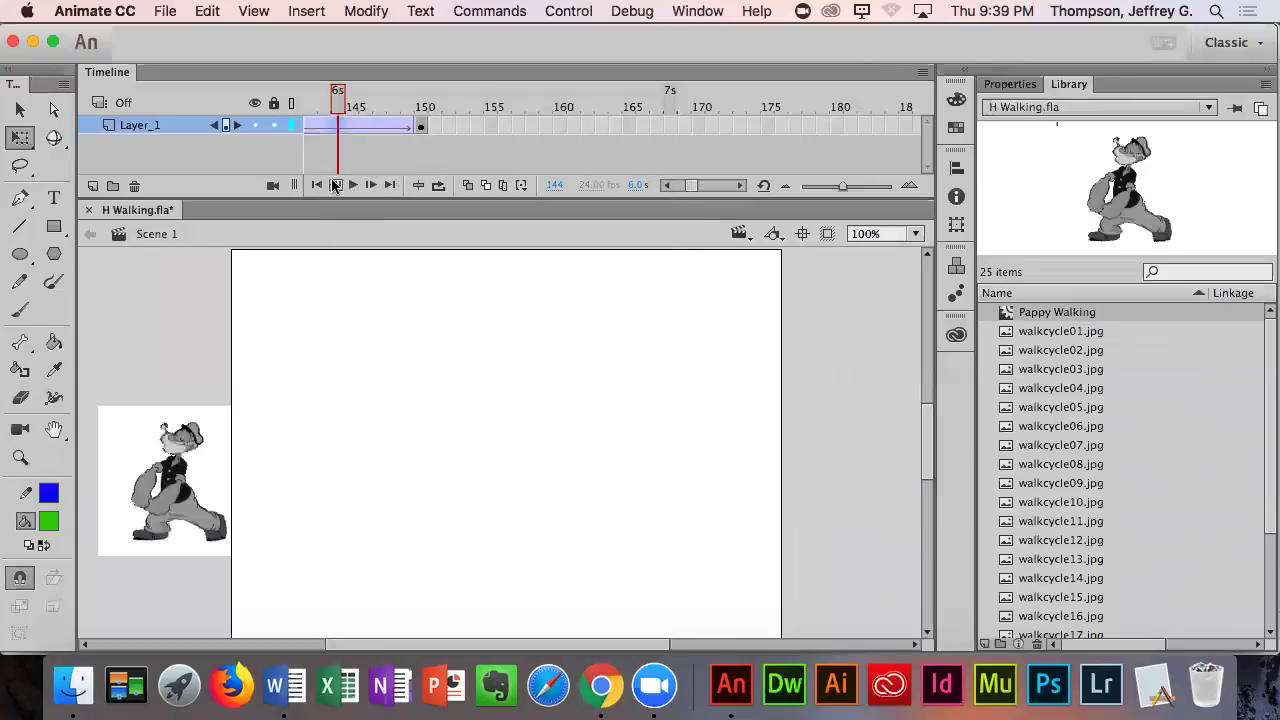
click(350, 186)
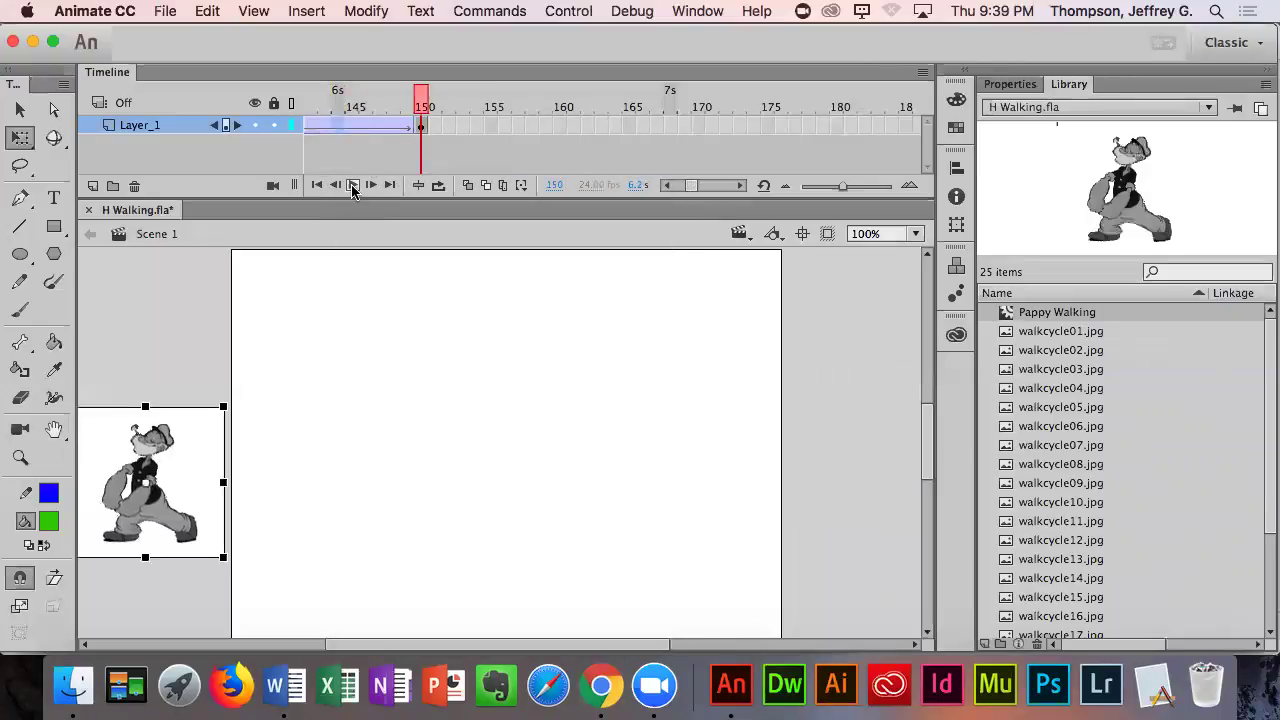
click(352, 186)
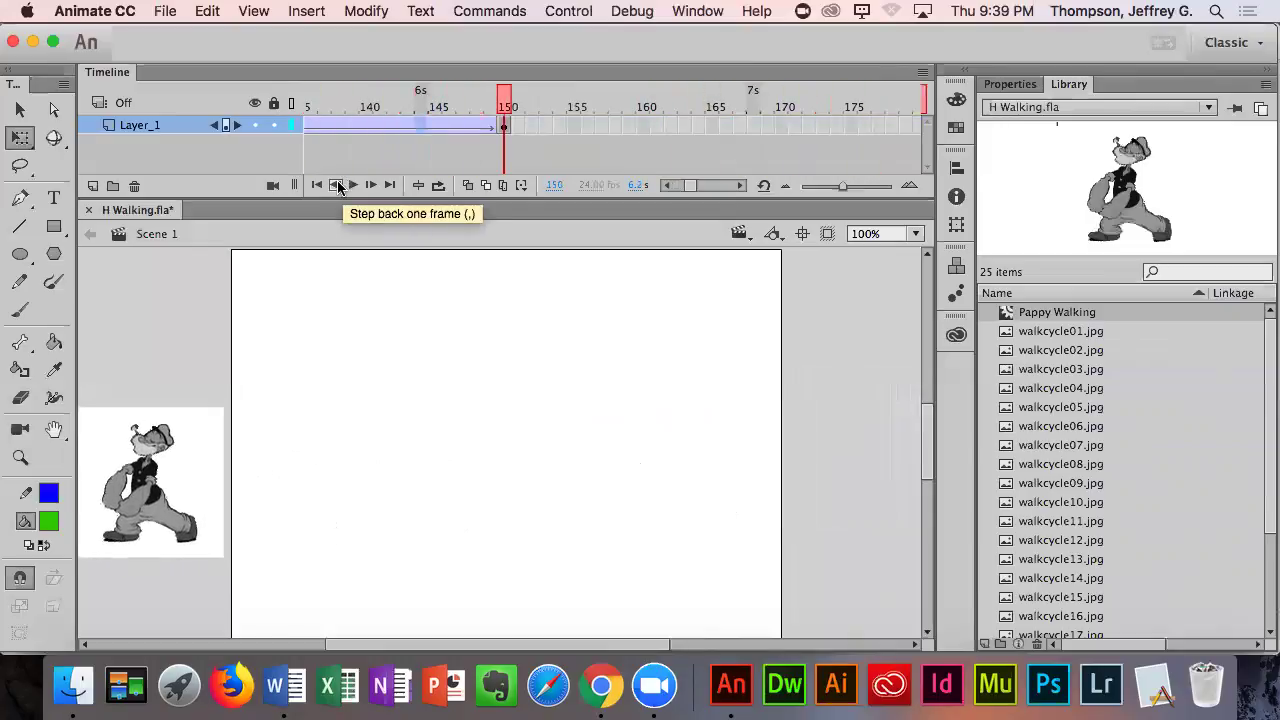
key(super+Return)
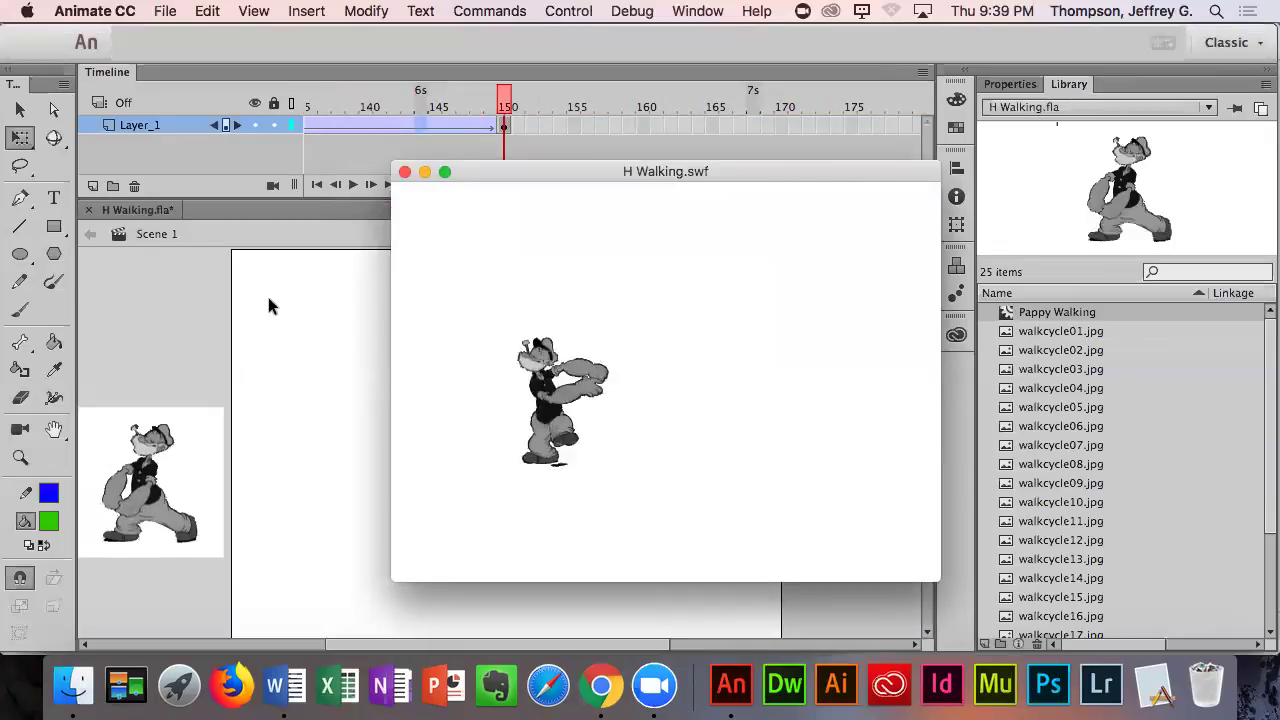
- Close the H Walking.swf window, then save and publish H Walking.fla
click(404, 171)
click(170, 11)
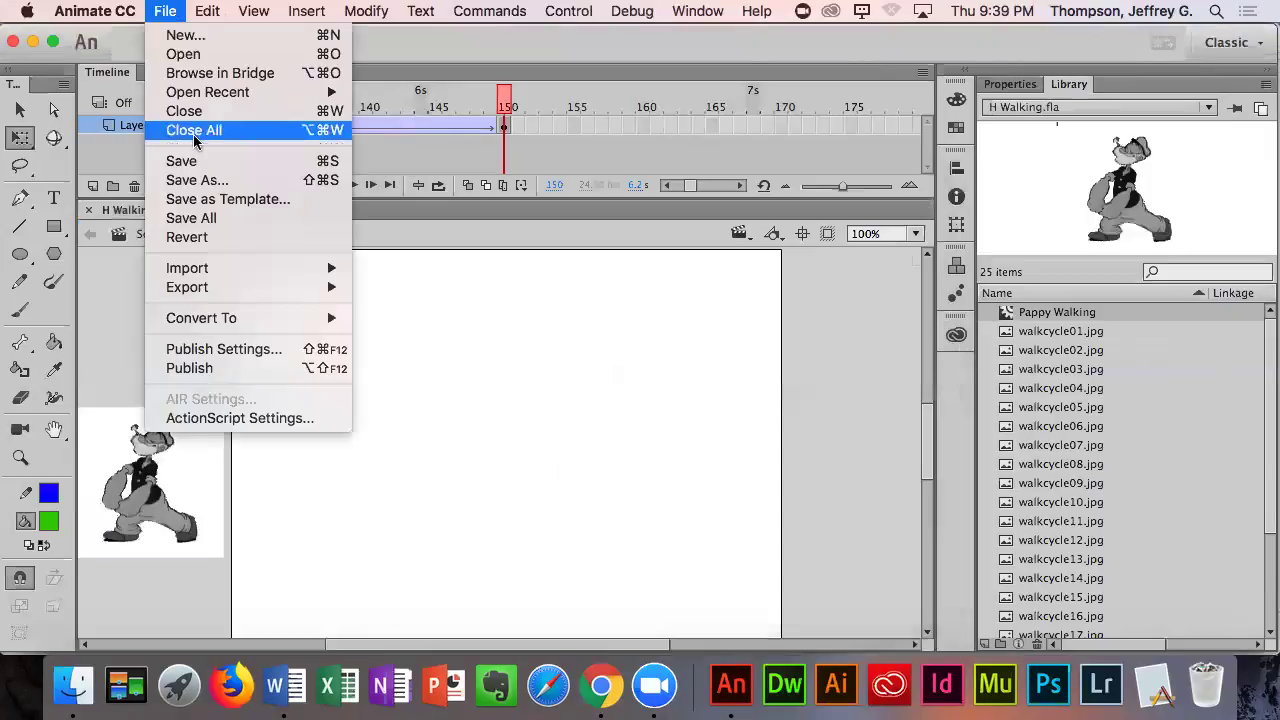
click(178, 161)
click(178, 14)
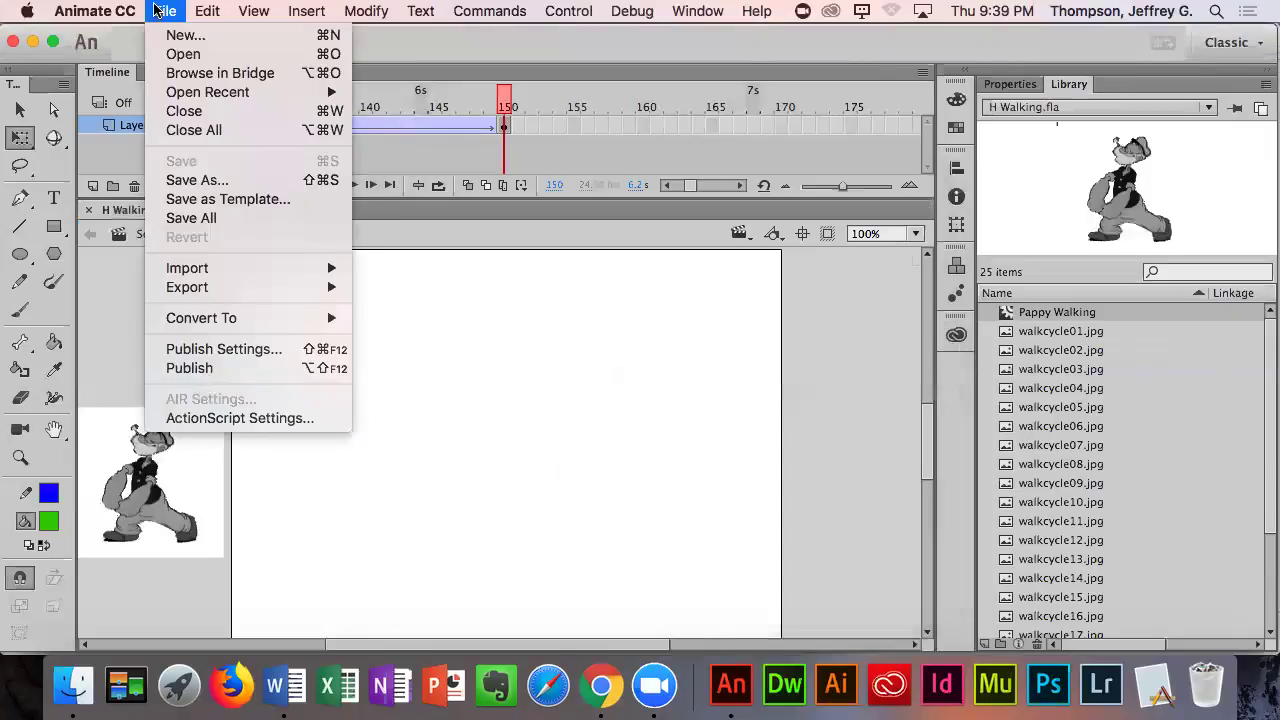
click(225, 369)
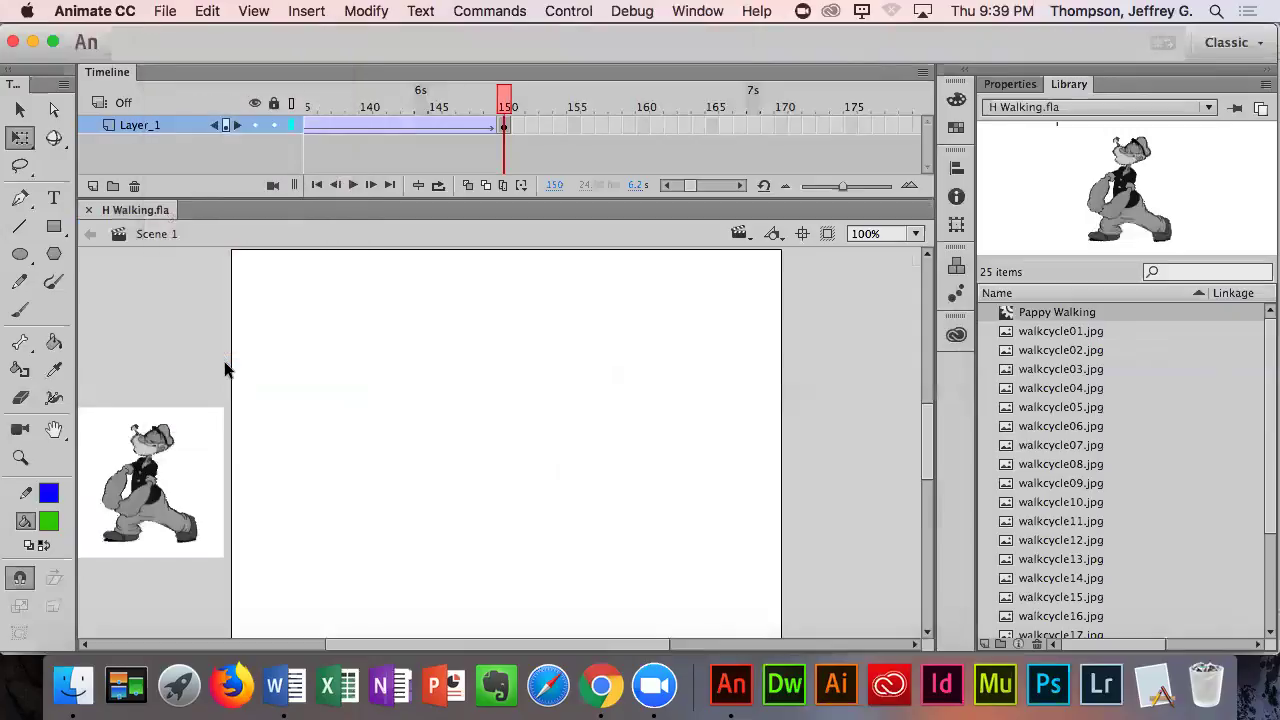